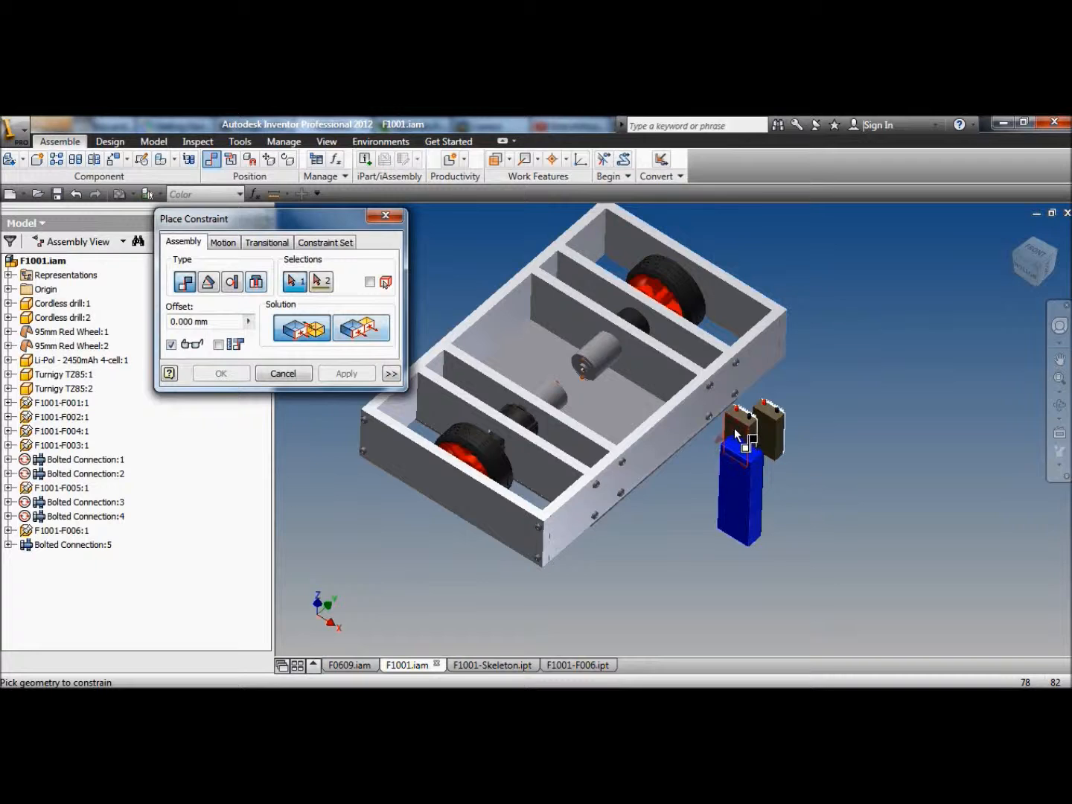
# - Mate the underside of each of the two Turnigy TZ85 speed controllers to the base plate with 0 mm offset
pyautogui.click(535, 358)
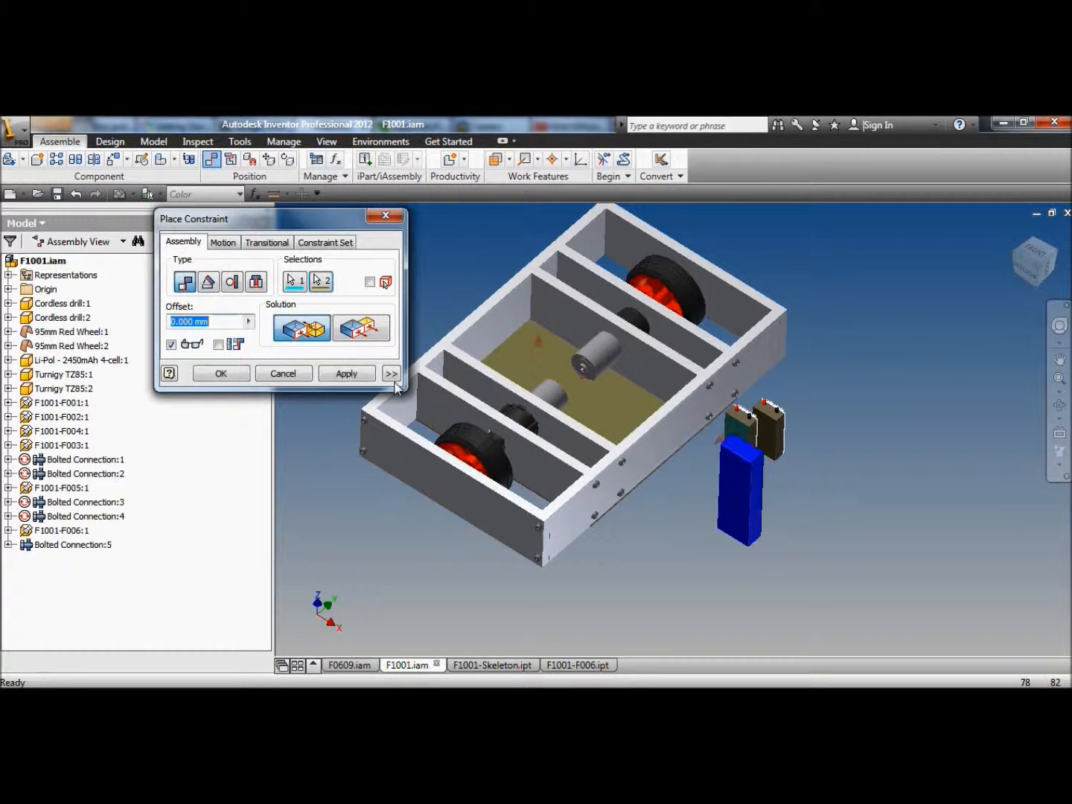
pyautogui.click(347, 373)
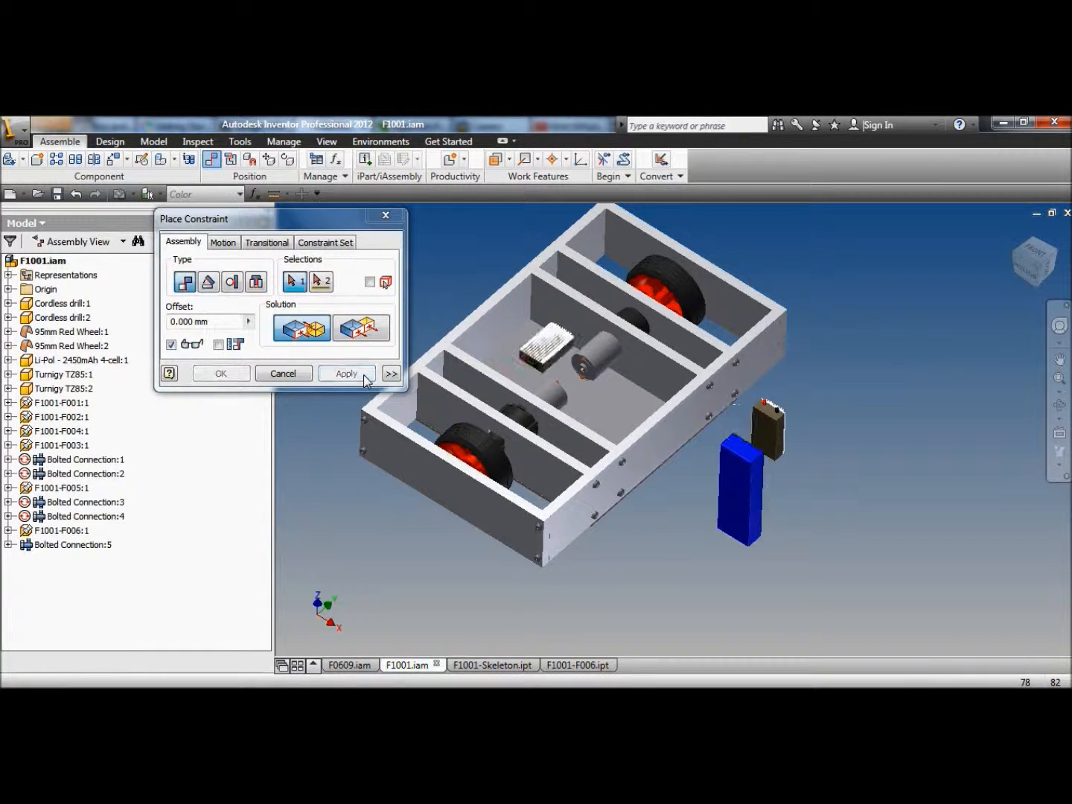
pyautogui.click(768, 430)
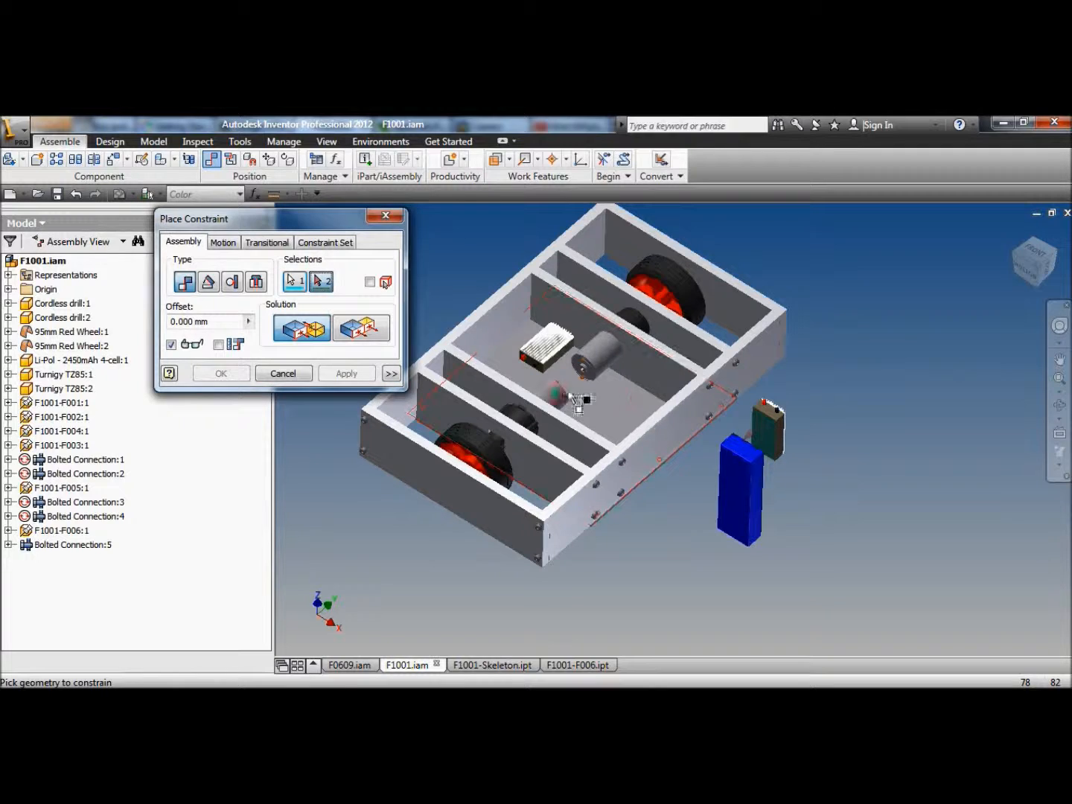
pyautogui.click(518, 376)
pyautogui.click(347, 372)
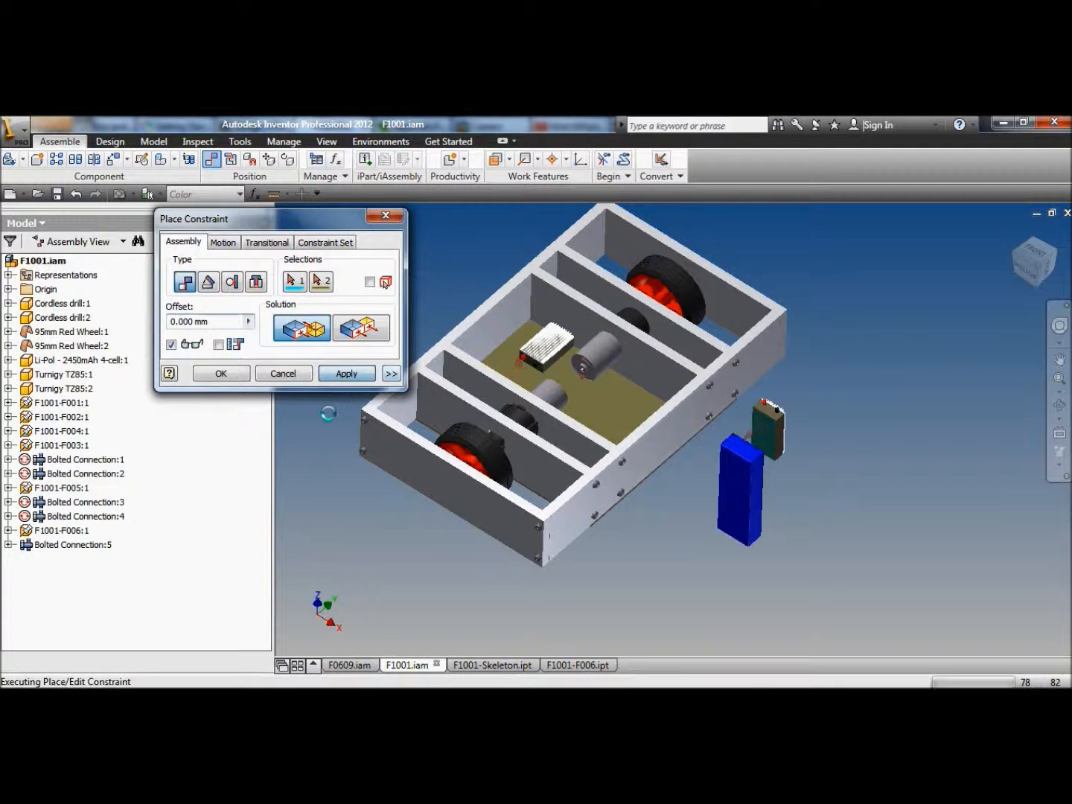
# - Mate the blue Li-Pol battery's large face to the base plate with 0 mm offset and finish constraining
pyautogui.click(743, 488)
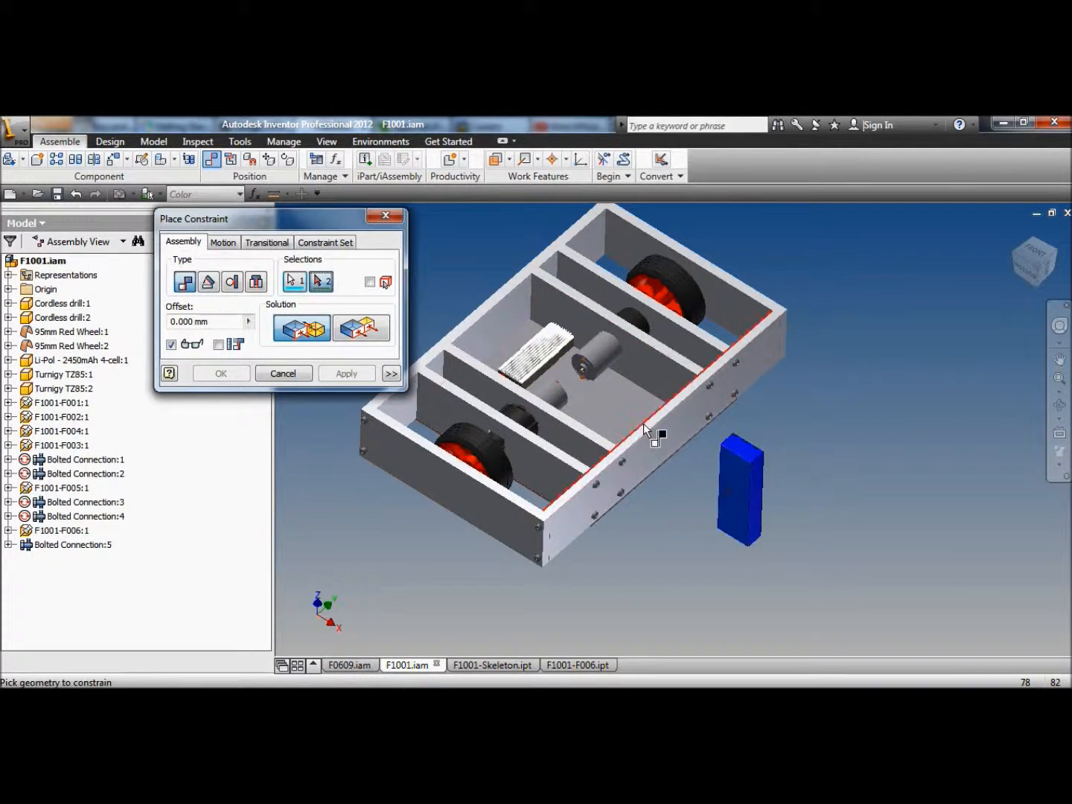
pyautogui.click(626, 421)
pyautogui.click(353, 374)
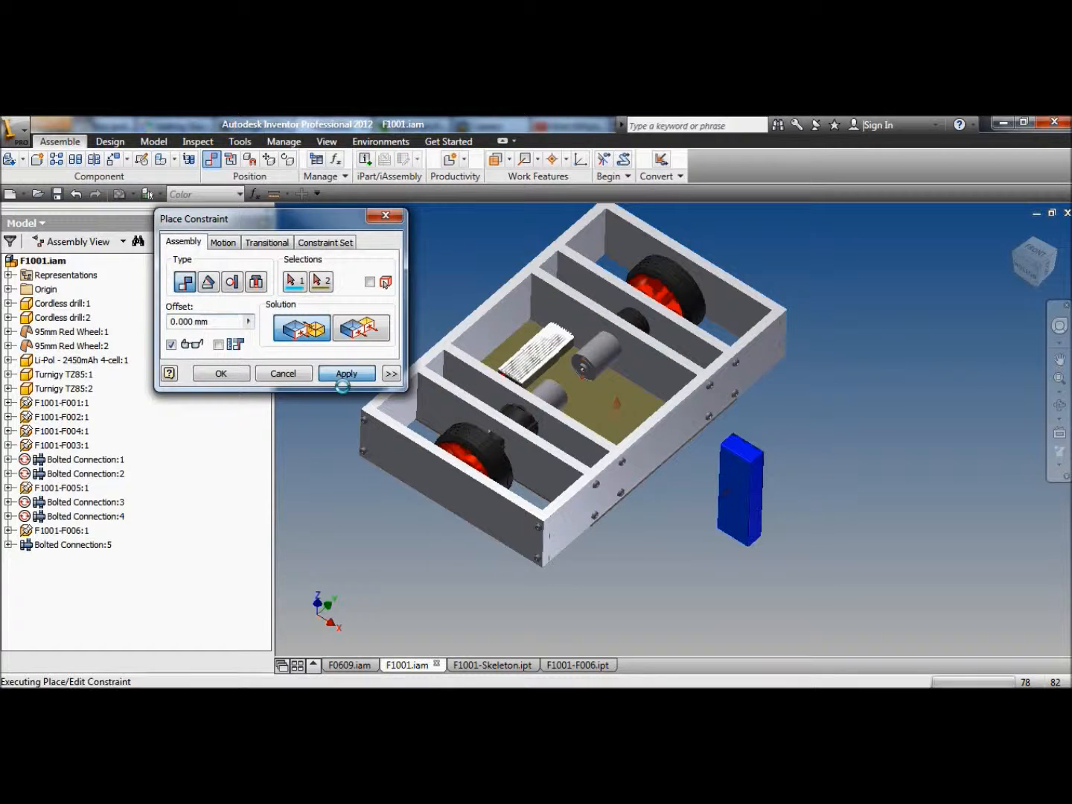
pyautogui.click(283, 373)
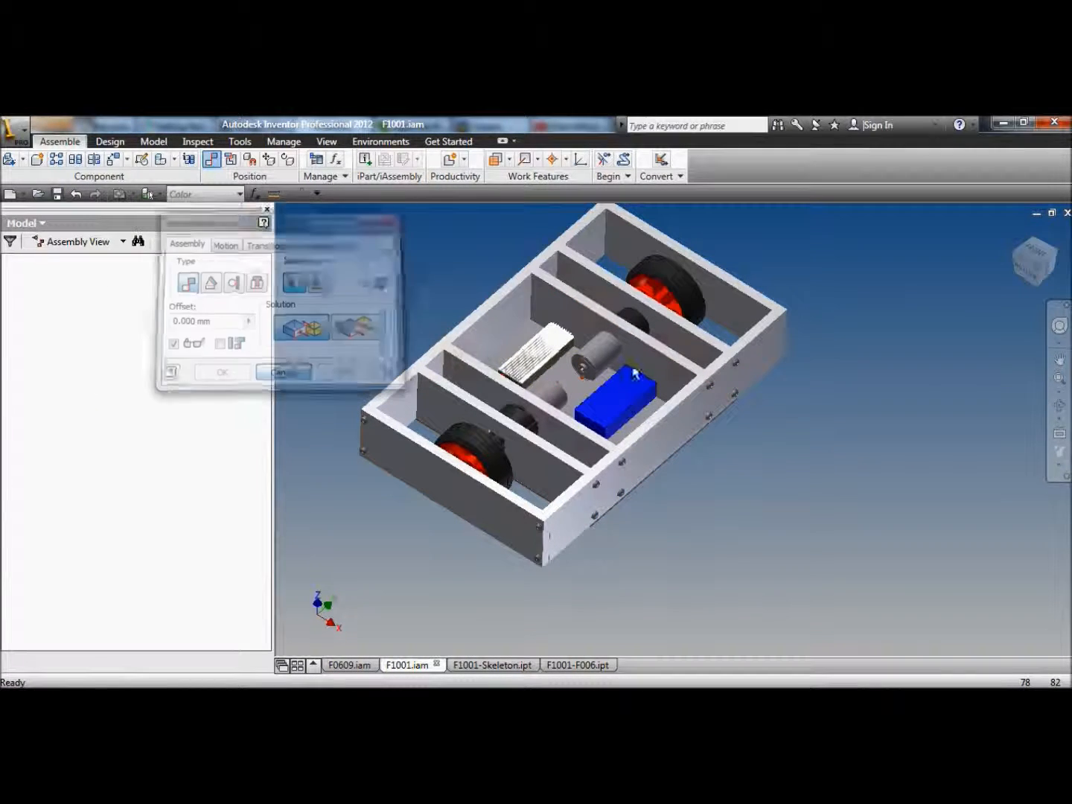
# - In the front view, move the Li-Pol battery within the centre bay, beside the side plate
pyautogui.click(1059, 361)
pyautogui.click(1041, 257)
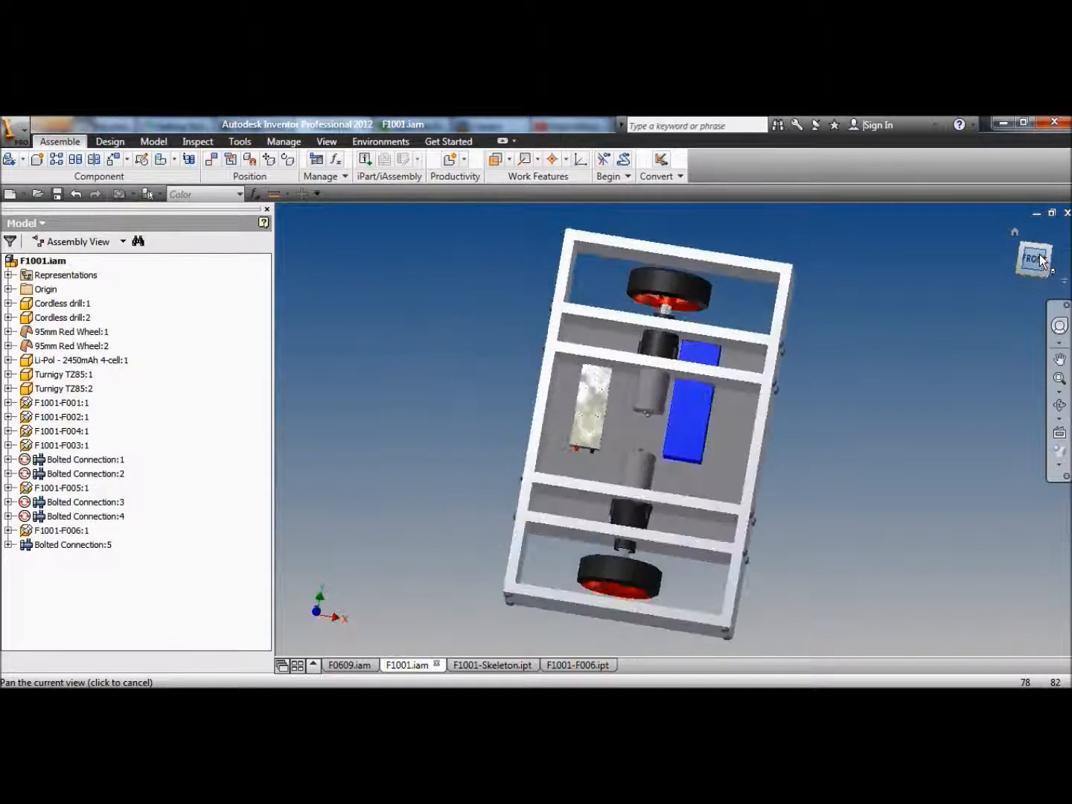
pyautogui.click(693, 407)
pyautogui.moveTo(740, 488); pyautogui.dragTo(756, 490)
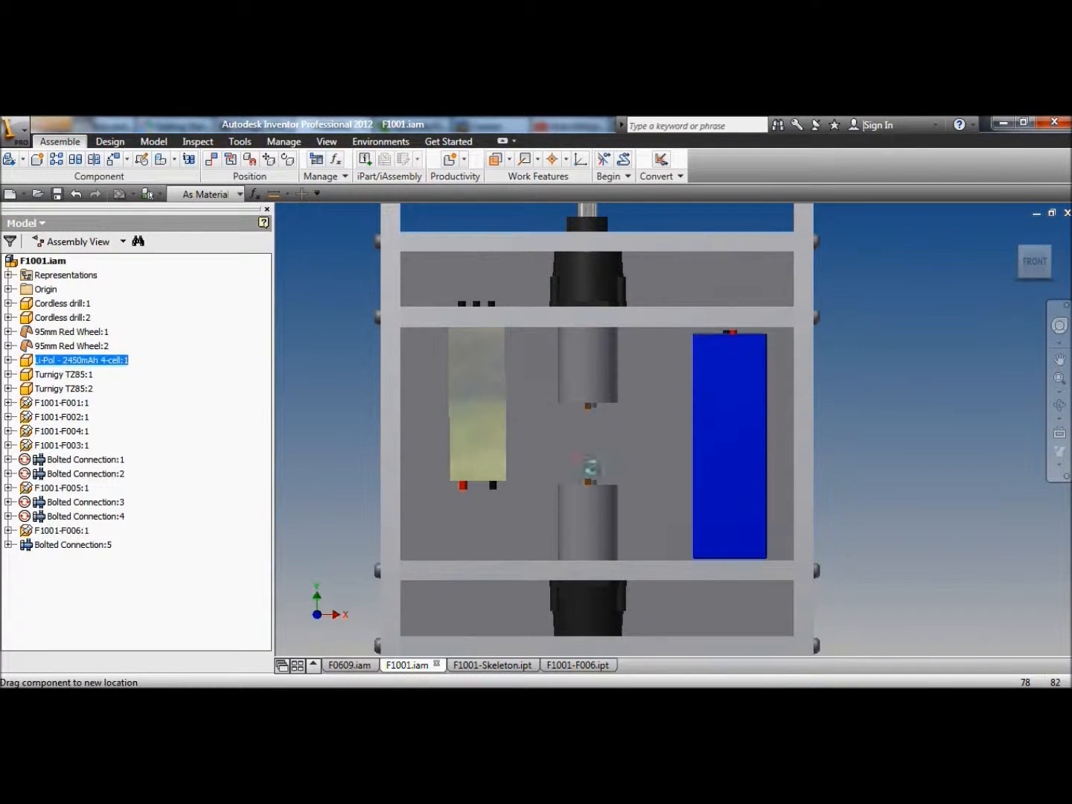
# - Arrange the two Turnigy TZ85 speed controllers side by side in the centre bay, opposite the battery
pyautogui.click(476, 439)
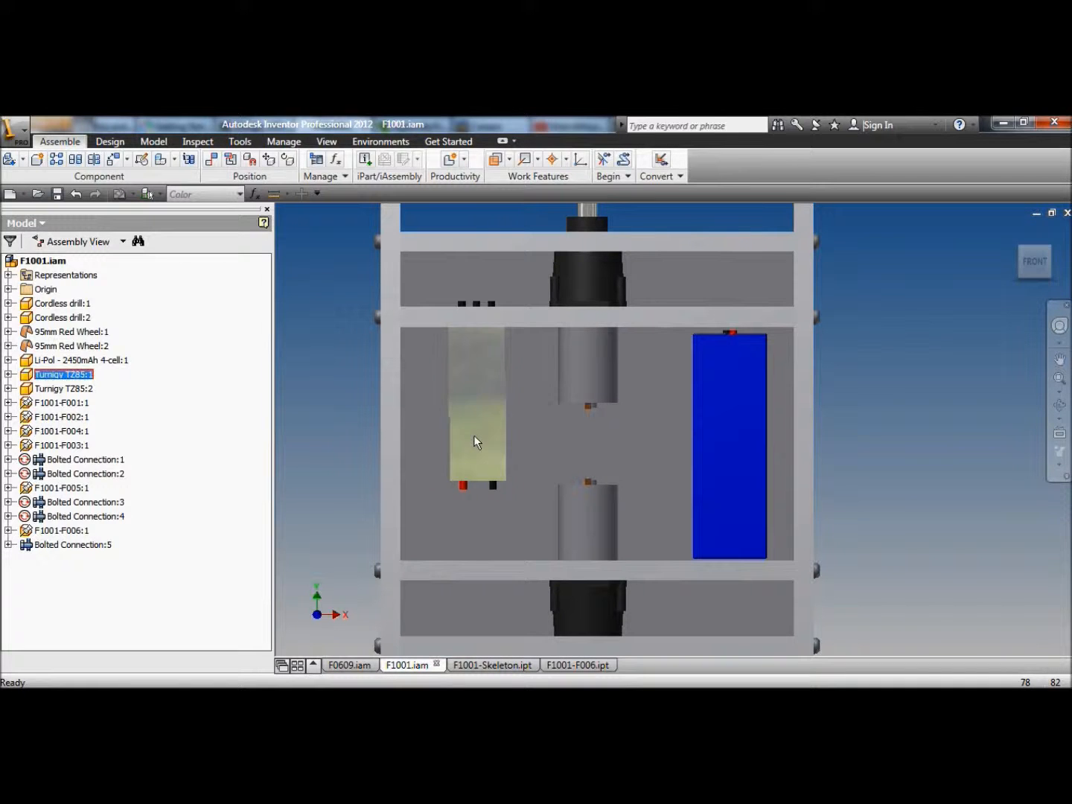
pyautogui.moveTo(485, 442); pyautogui.dragTo(495, 503)
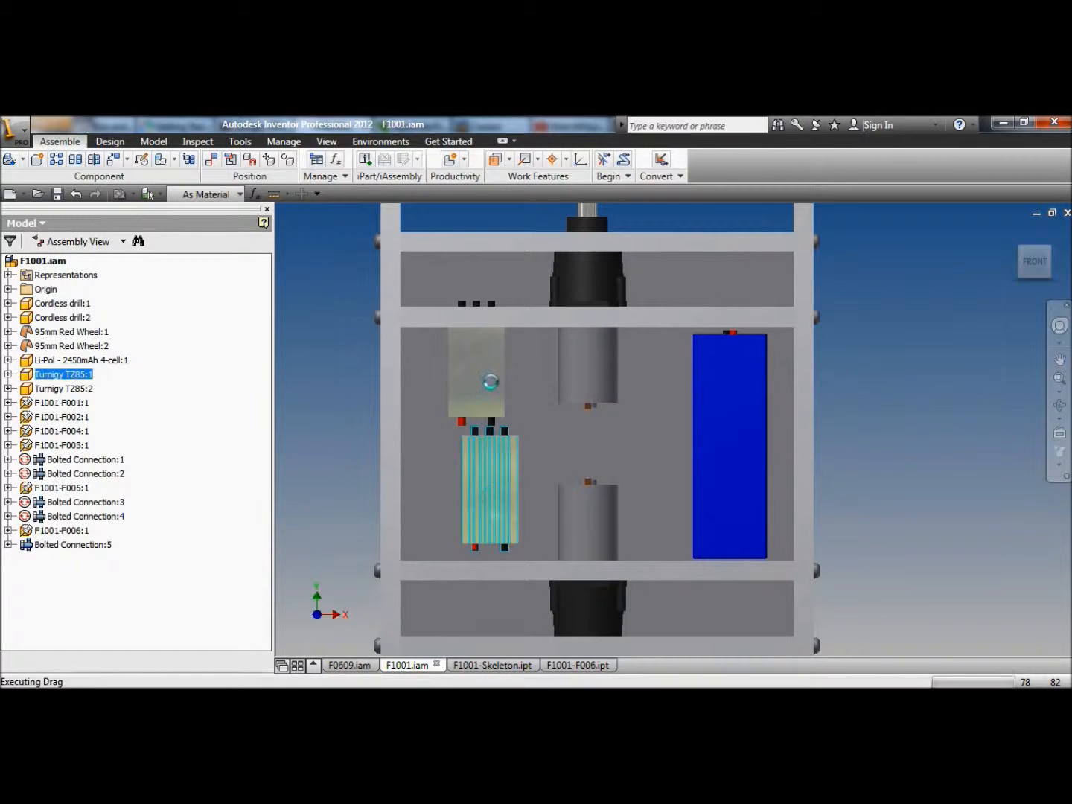
pyautogui.moveTo(491, 380); pyautogui.dragTo(449, 417)
pyautogui.moveTo(528, 431); pyautogui.dragTo(519, 438)
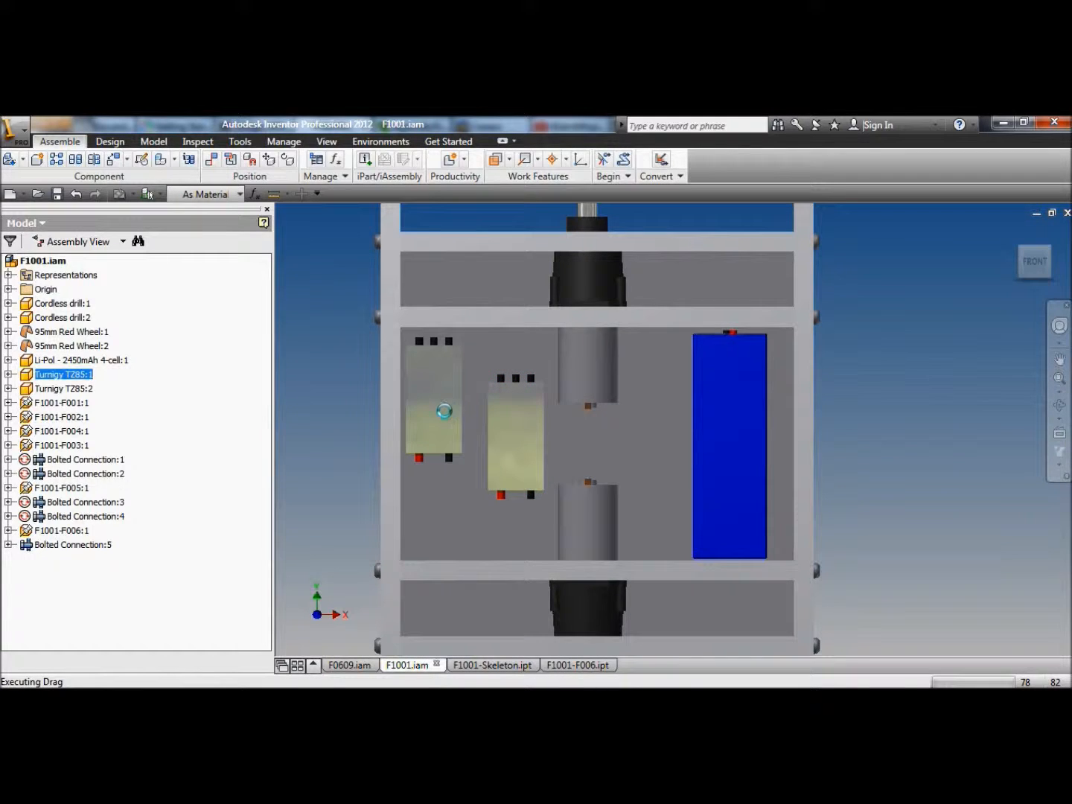
pyautogui.click(446, 411)
pyautogui.moveTo(446, 414); pyautogui.dragTo(457, 454)
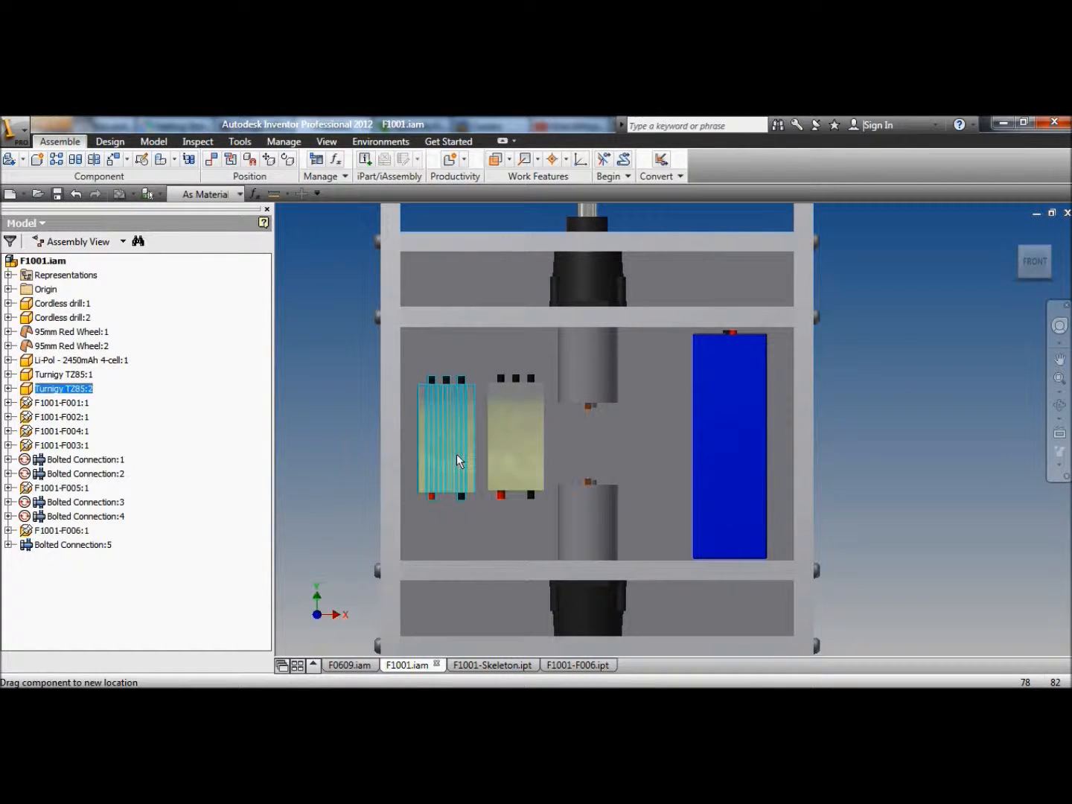
pyautogui.scroll(3, 337, 415)
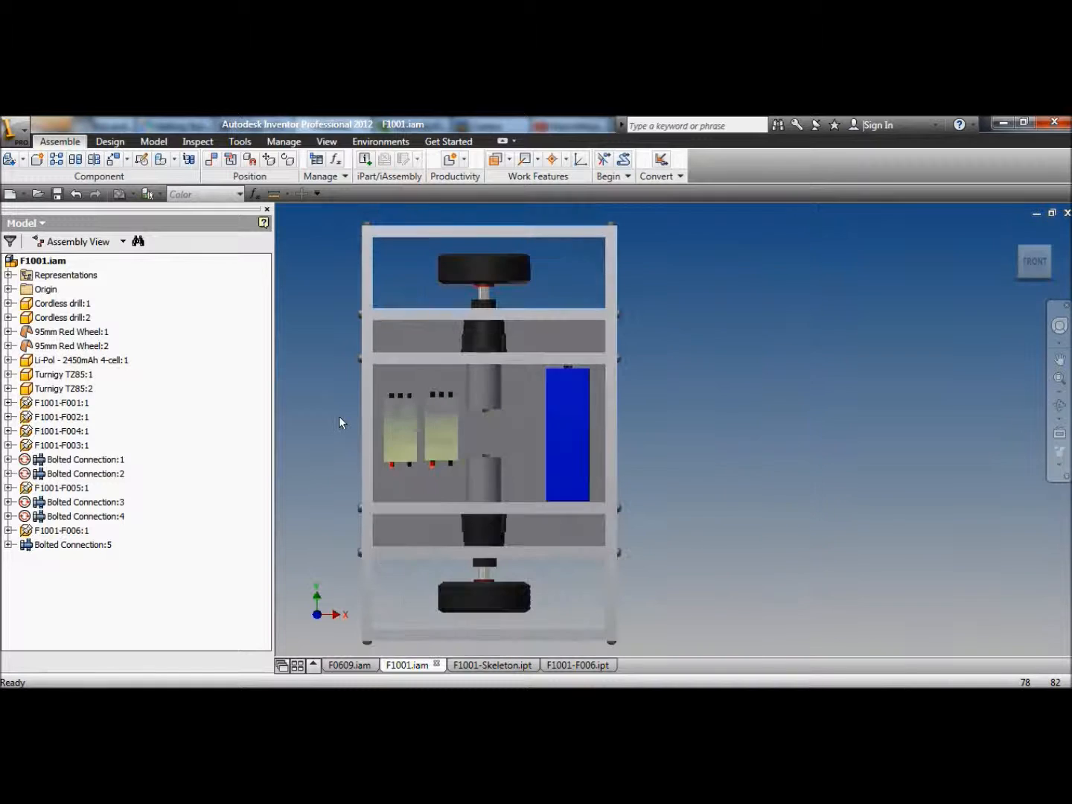
pyautogui.click(1060, 405)
pyautogui.moveTo(708, 406); pyautogui.dragTo(661, 391)
pyautogui.rightClick(658, 385)
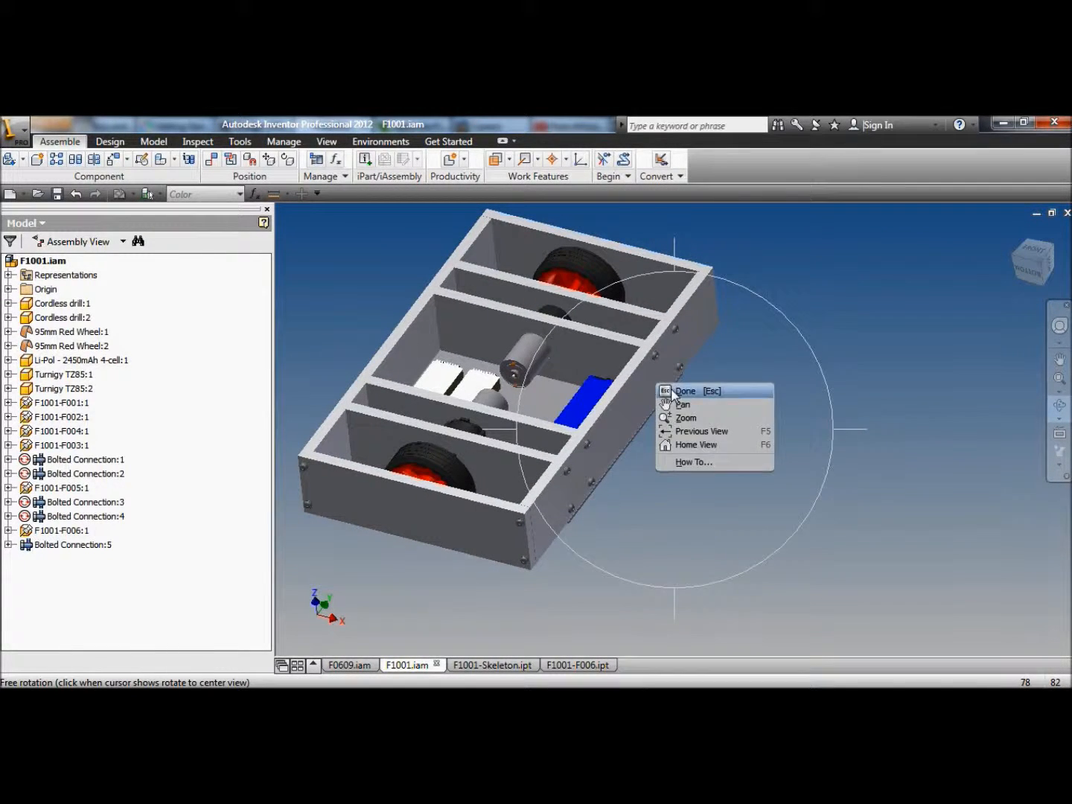
pyautogui.click(672, 393)
# - In F1001-Skeleton.ipt, set the mount height in the Motor Mount Front L sketch to 70 mm and finish the sketch
pyautogui.click(506, 667)
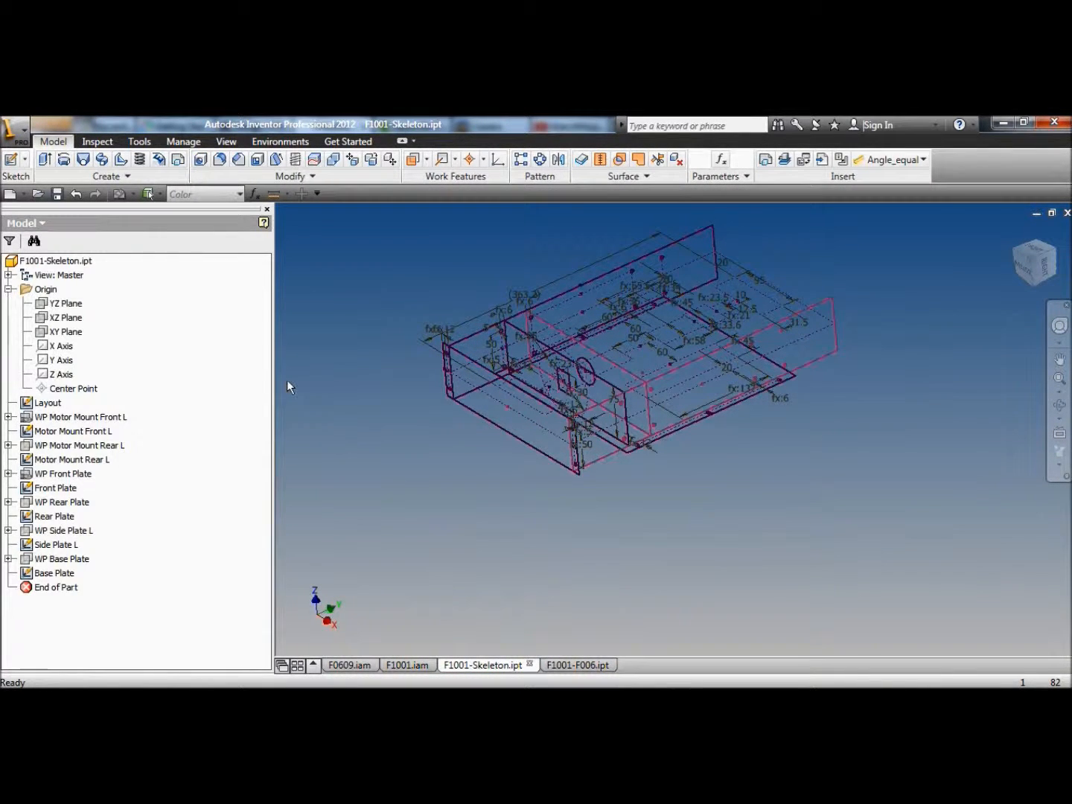
pyautogui.rightClick(59, 435)
pyautogui.click(148, 488)
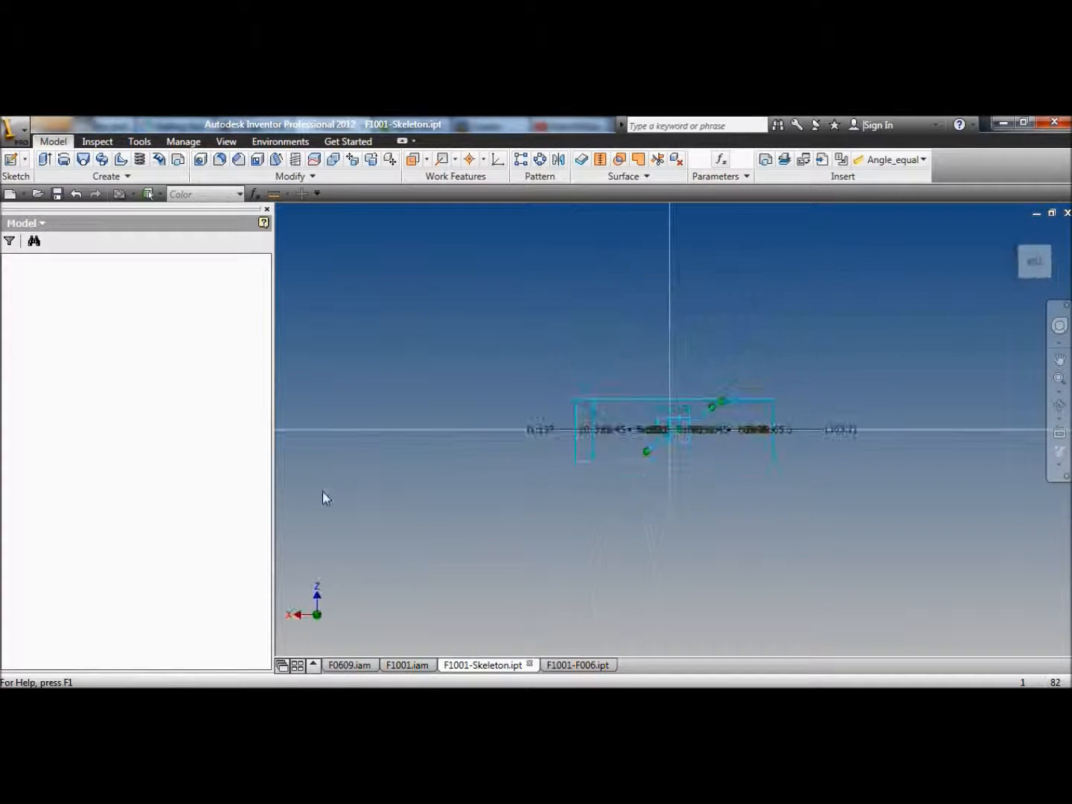
pyautogui.doubleClick(593, 406)
pyautogui.write('70')
pyautogui.click(651, 463)
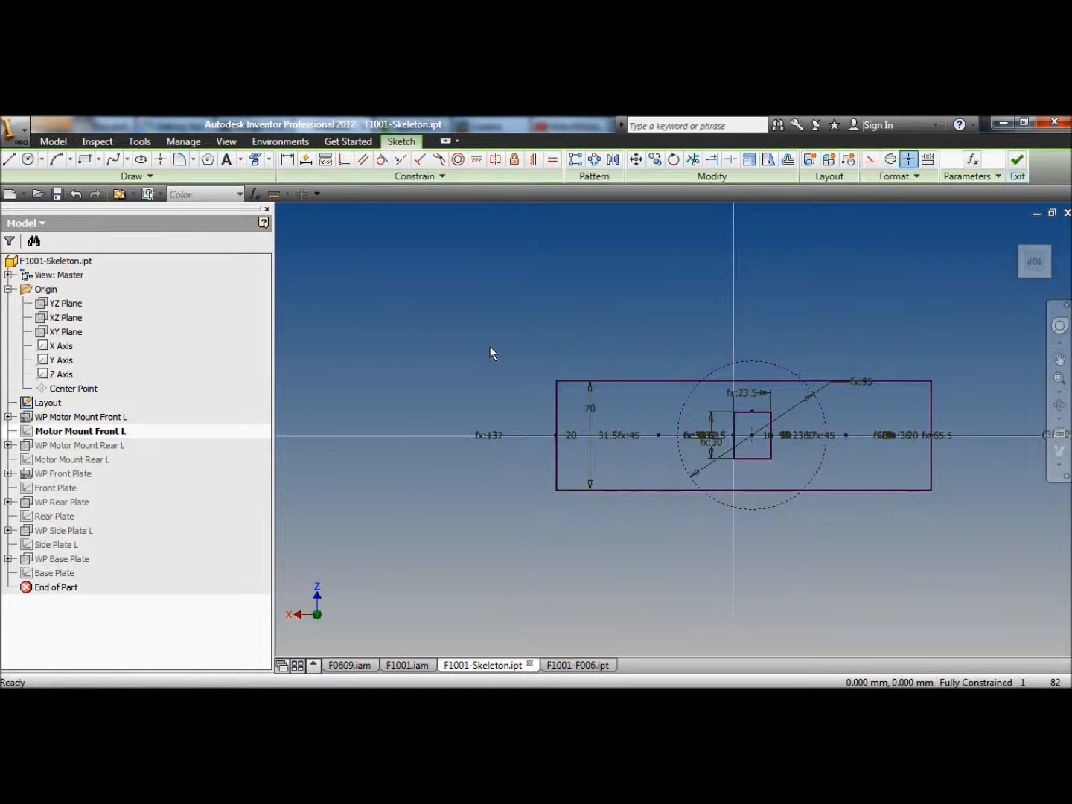
pyautogui.rightClick(459, 319)
pyautogui.click(457, 365)
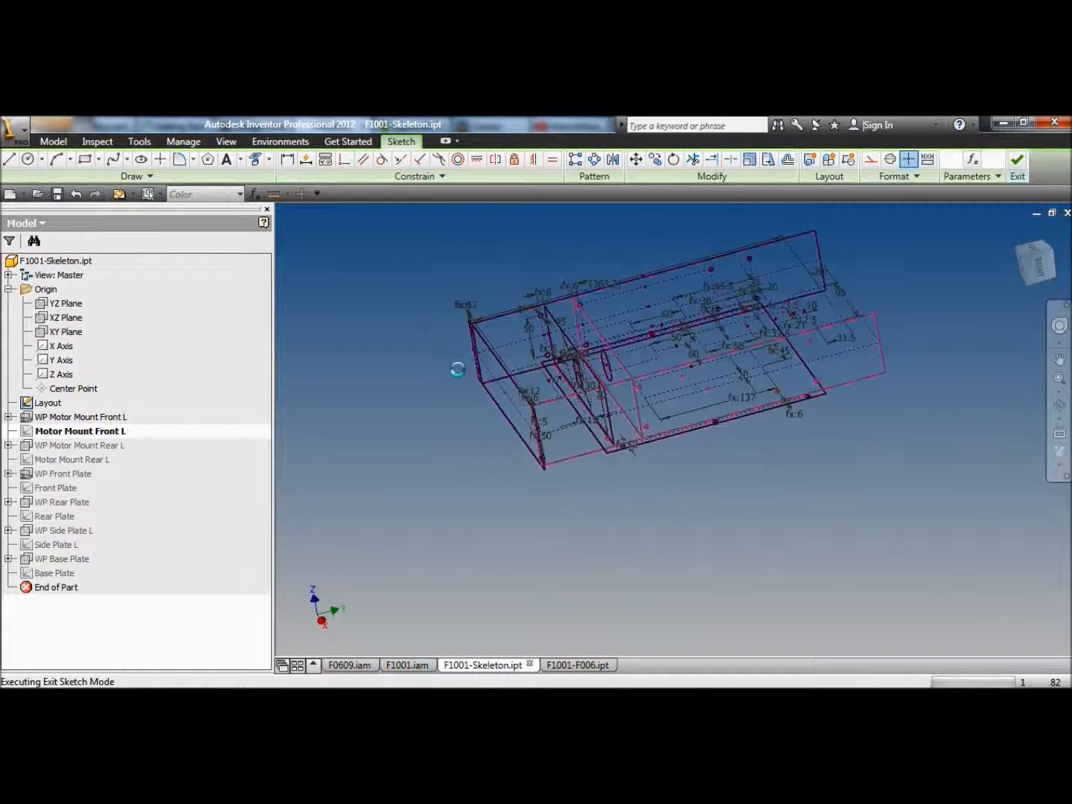
# - Update the F1001.iam assembly for the skeleton change and set Bolted Connection:5 to automatic solve
pyautogui.click(409, 666)
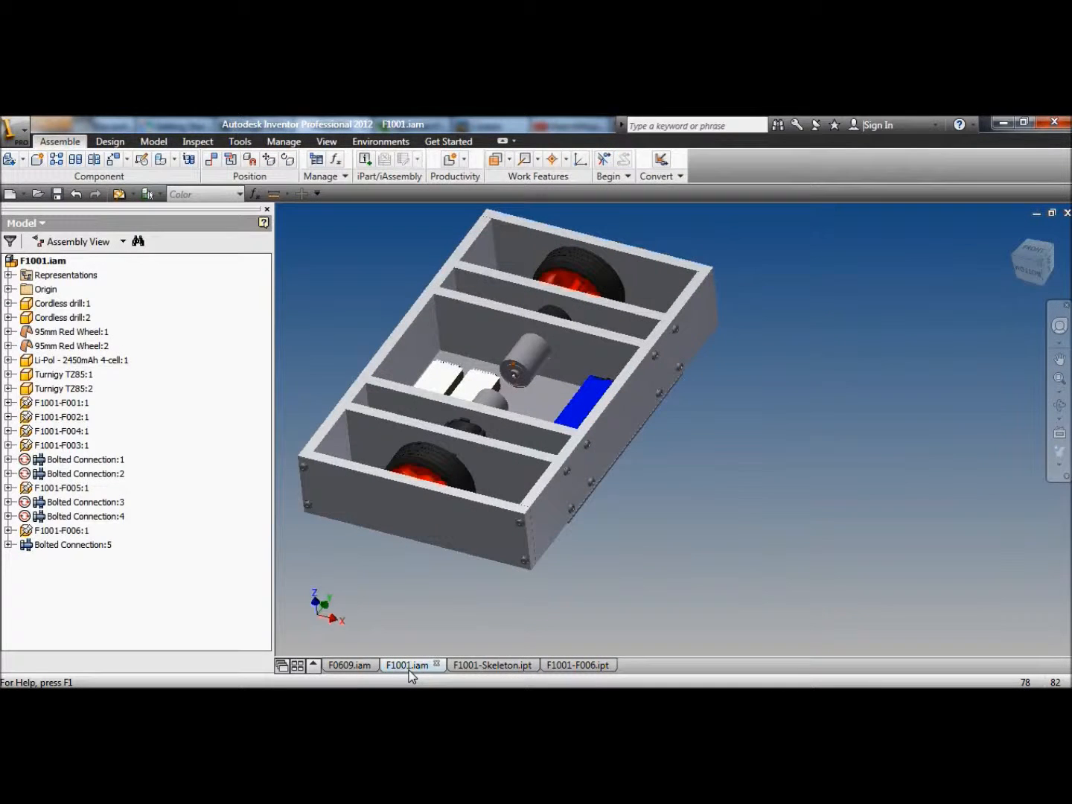
pyautogui.click(119, 194)
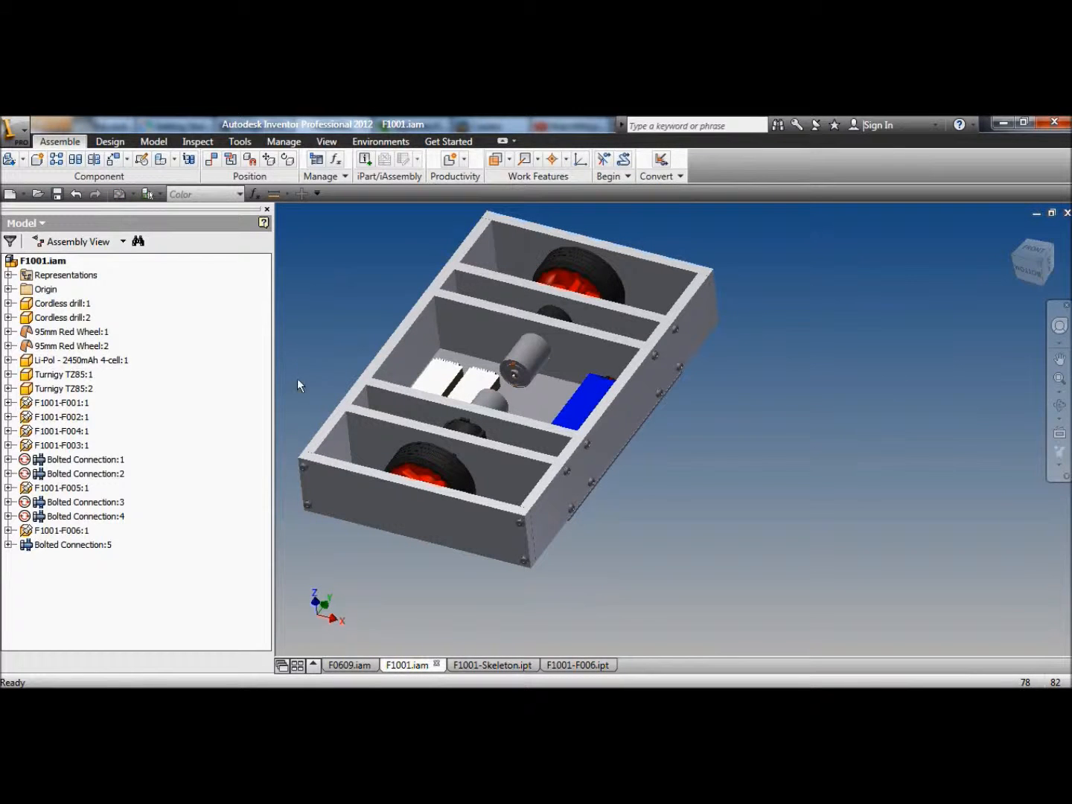
pyautogui.rightClick(78, 549)
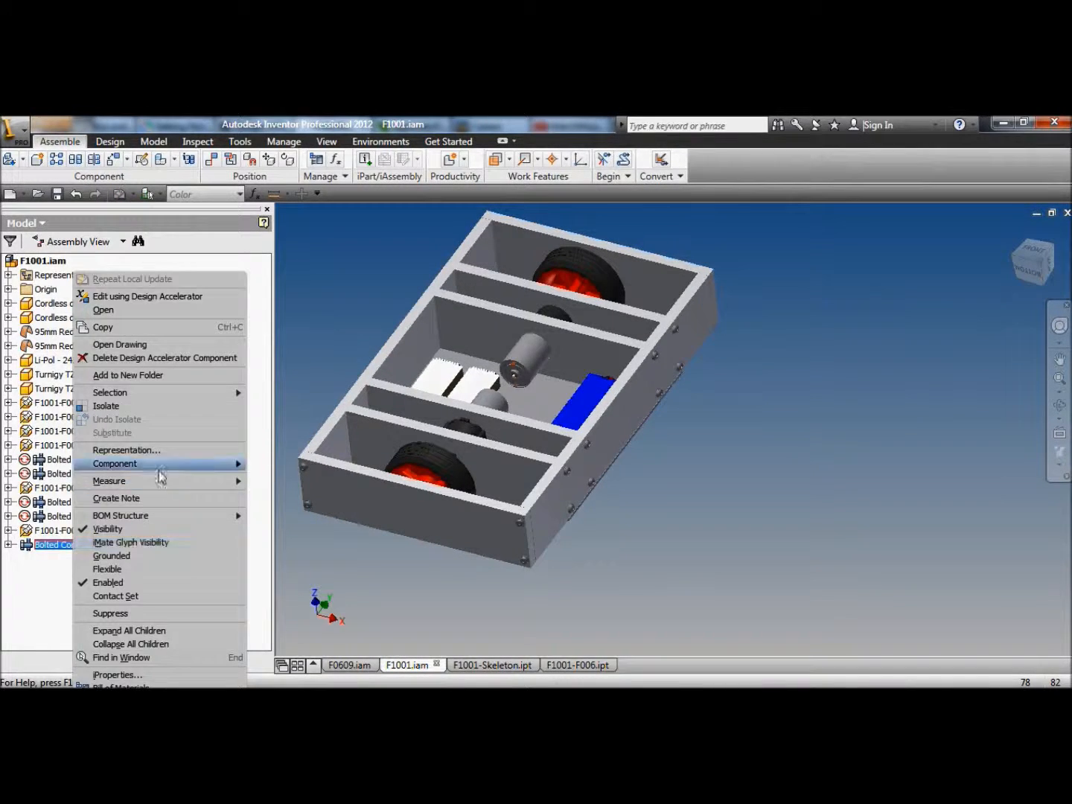
pyautogui.moveTo(163, 466)
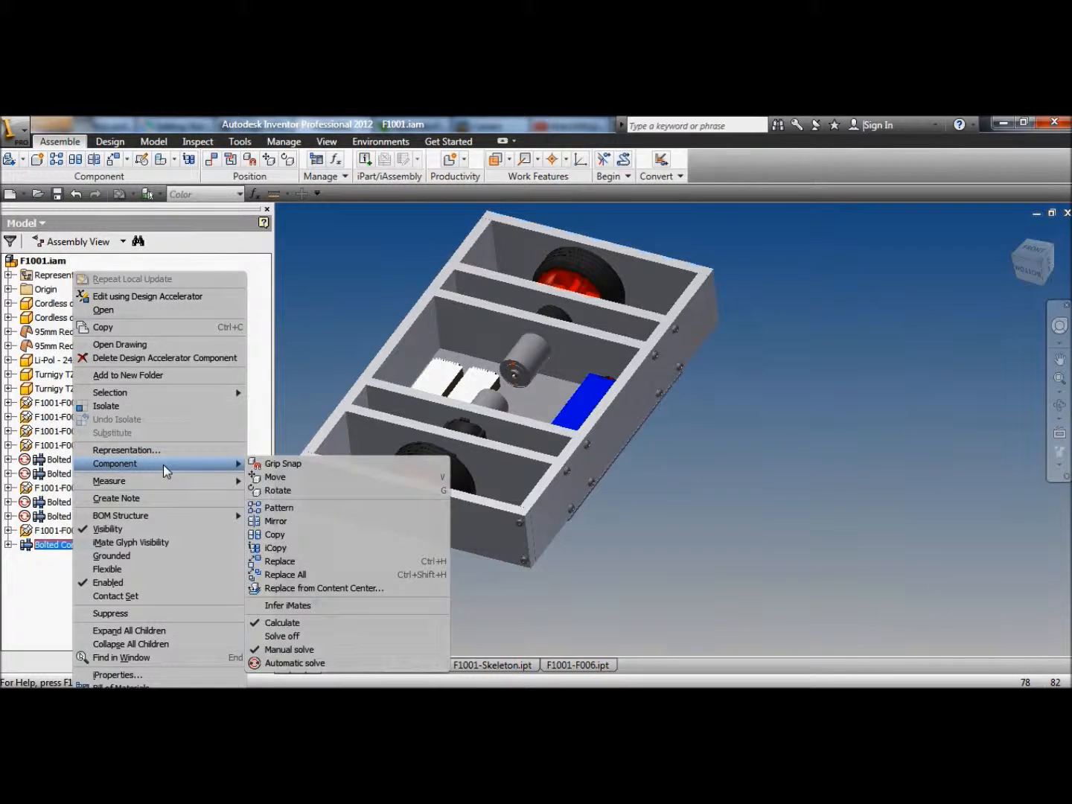
pyautogui.click(294, 663)
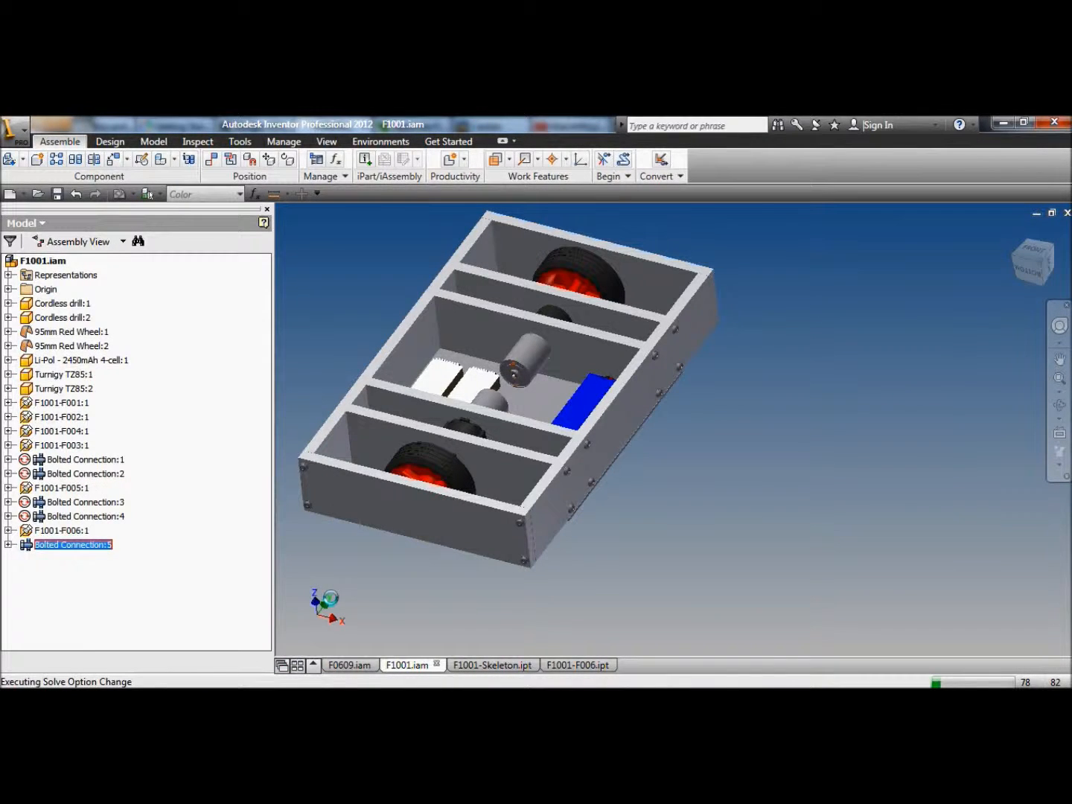
# - Examine the wheels' protrusion beyond the end plate, the plate bolts and the internal component layout
pyautogui.moveTo(384, 553); pyautogui.dragTo(482, 577, button='middle')
pyautogui.click(1064, 411)
pyautogui.moveTo(670, 426); pyautogui.dragTo(720, 298)
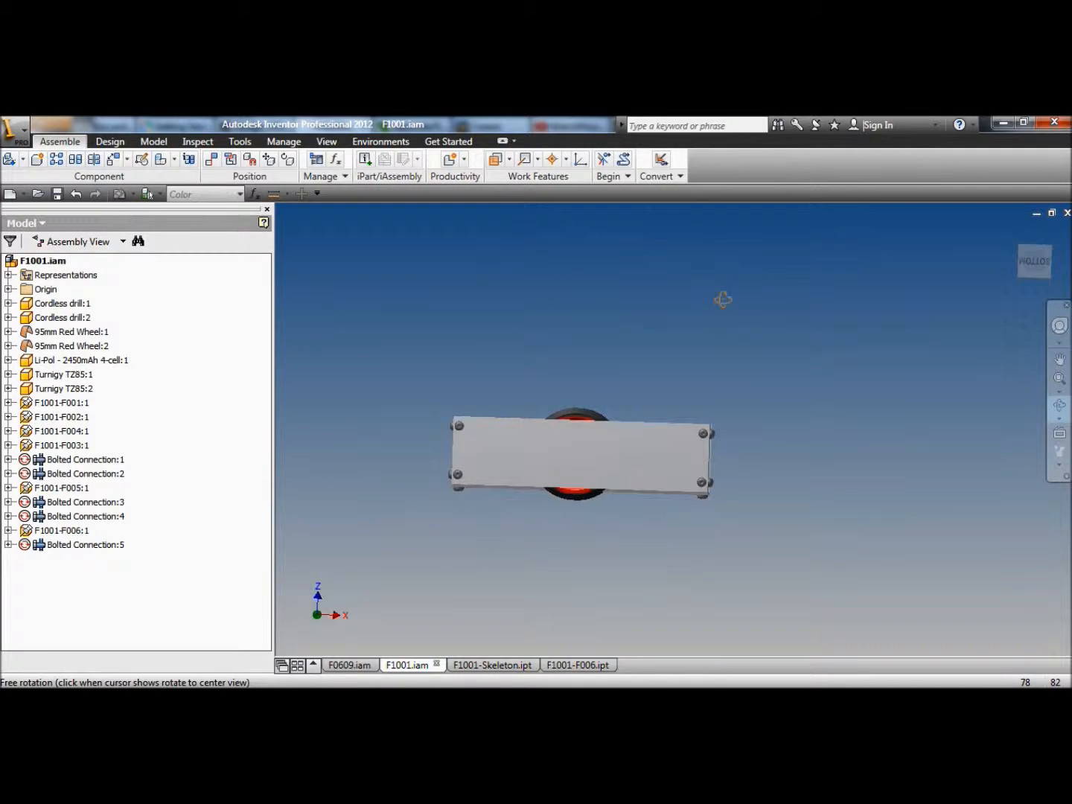
pyautogui.scroll(-5, 495, 445)
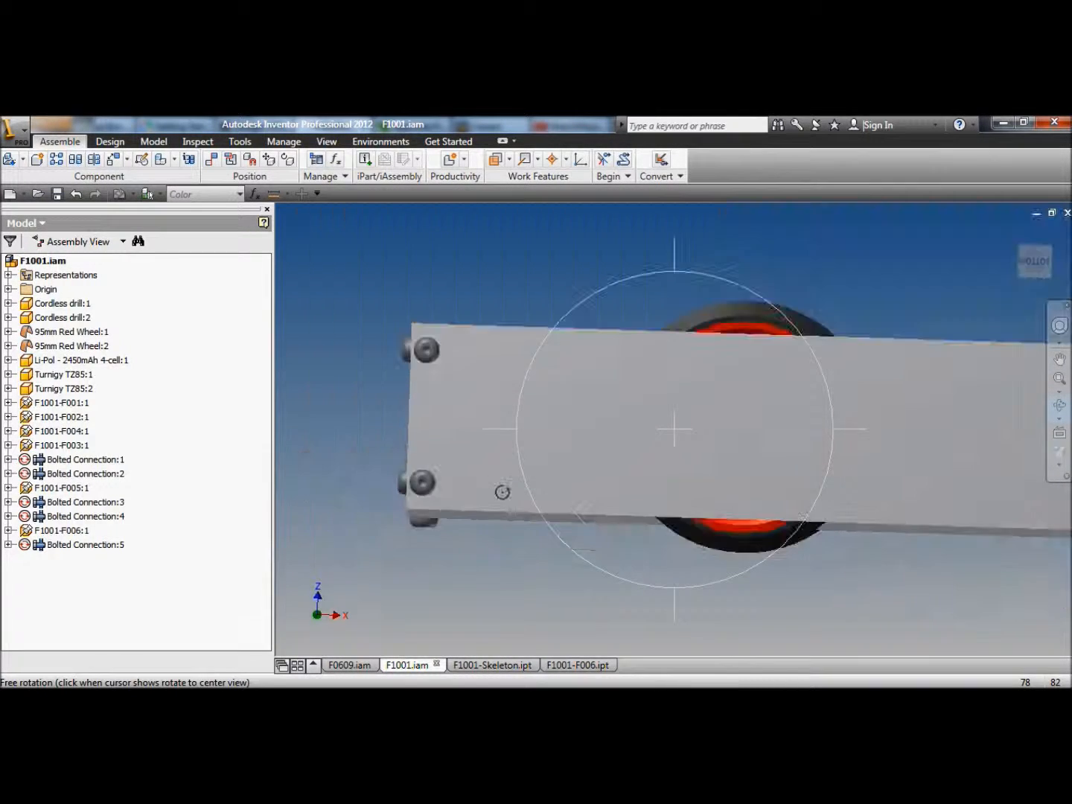
pyautogui.scroll(5, 503, 492)
pyautogui.moveTo(570, 435); pyautogui.dragTo(752, 526)
pyautogui.moveTo(692, 396); pyautogui.dragTo(450, 331)
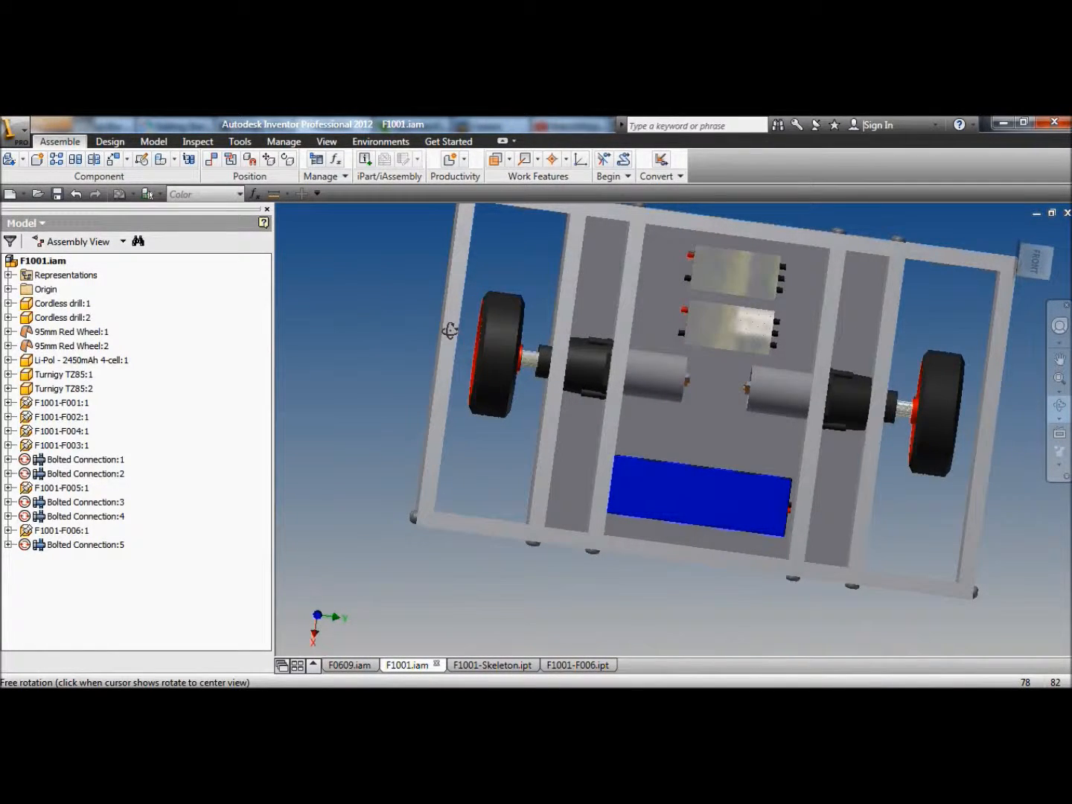
# - Move the Li-Pol battery inward from the side plate, closer to the two drill motors
pyautogui.press('Escape')
pyautogui.moveTo(694, 503); pyautogui.dragTo(698, 459)
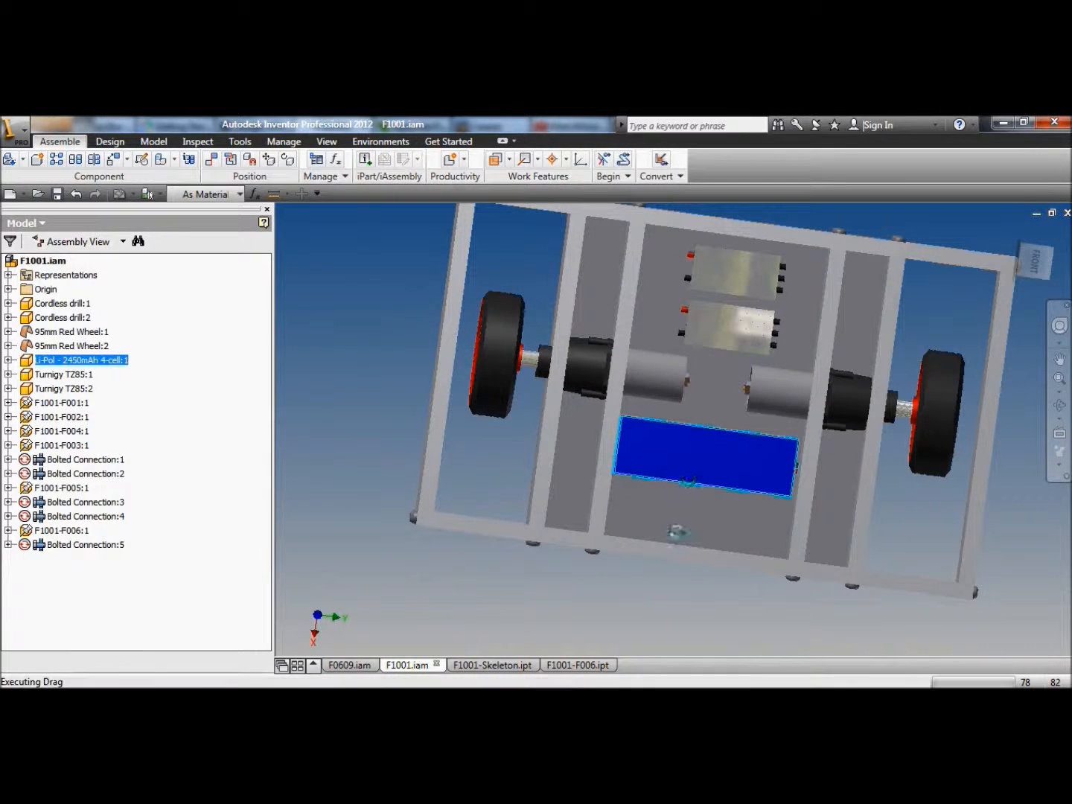
pyautogui.click(385, 533)
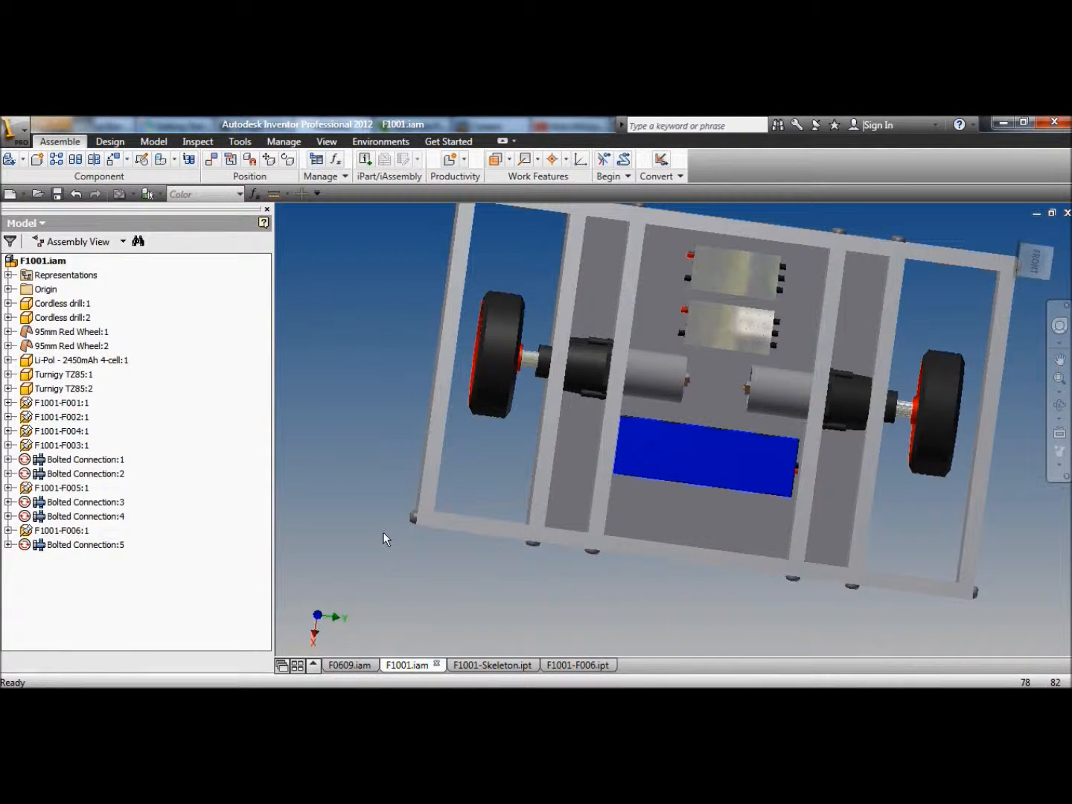
# - In the skeleton's Layout sketch, set the distance from the vertical centreline to the battery outline to 40 mm
pyautogui.click(479, 667)
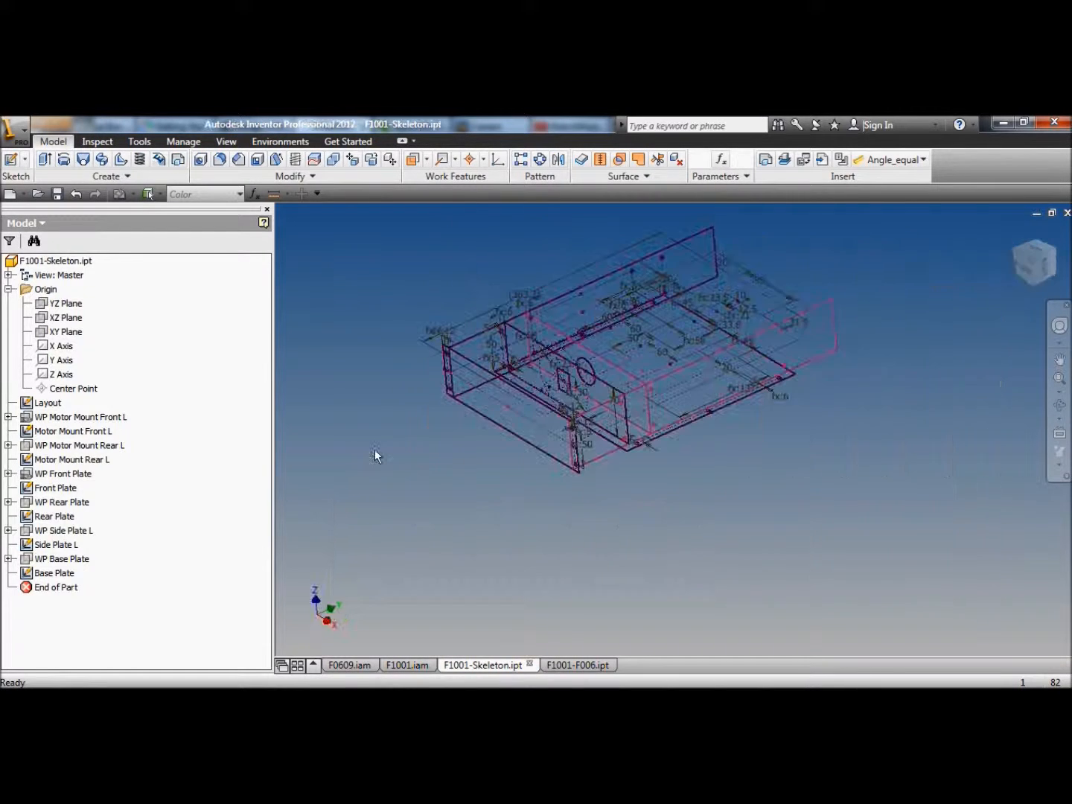
pyautogui.rightClick(64, 404)
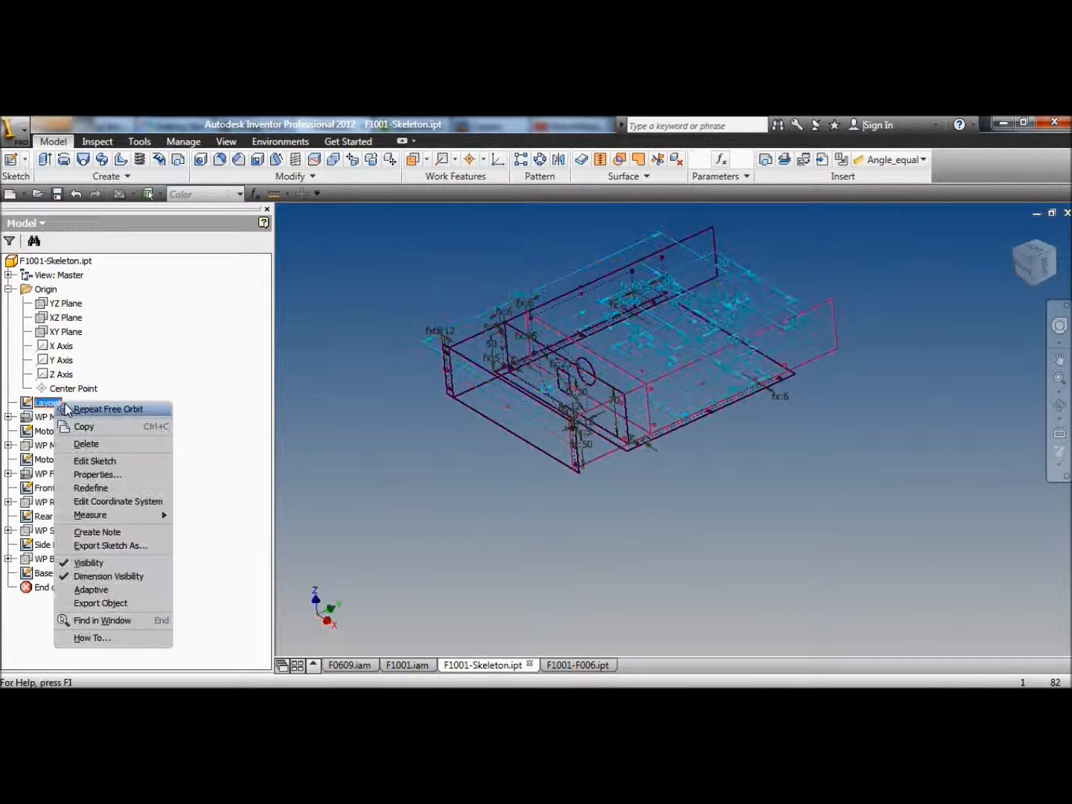
pyautogui.click(108, 460)
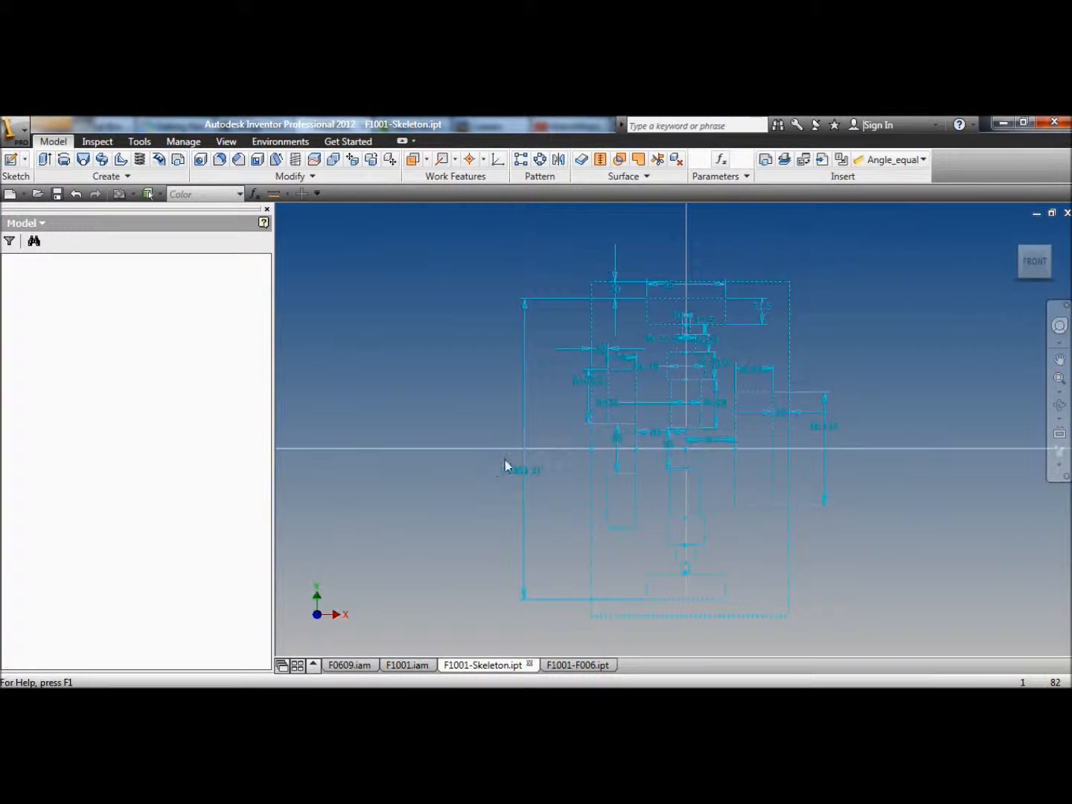
pyautogui.scroll(3, 725, 436)
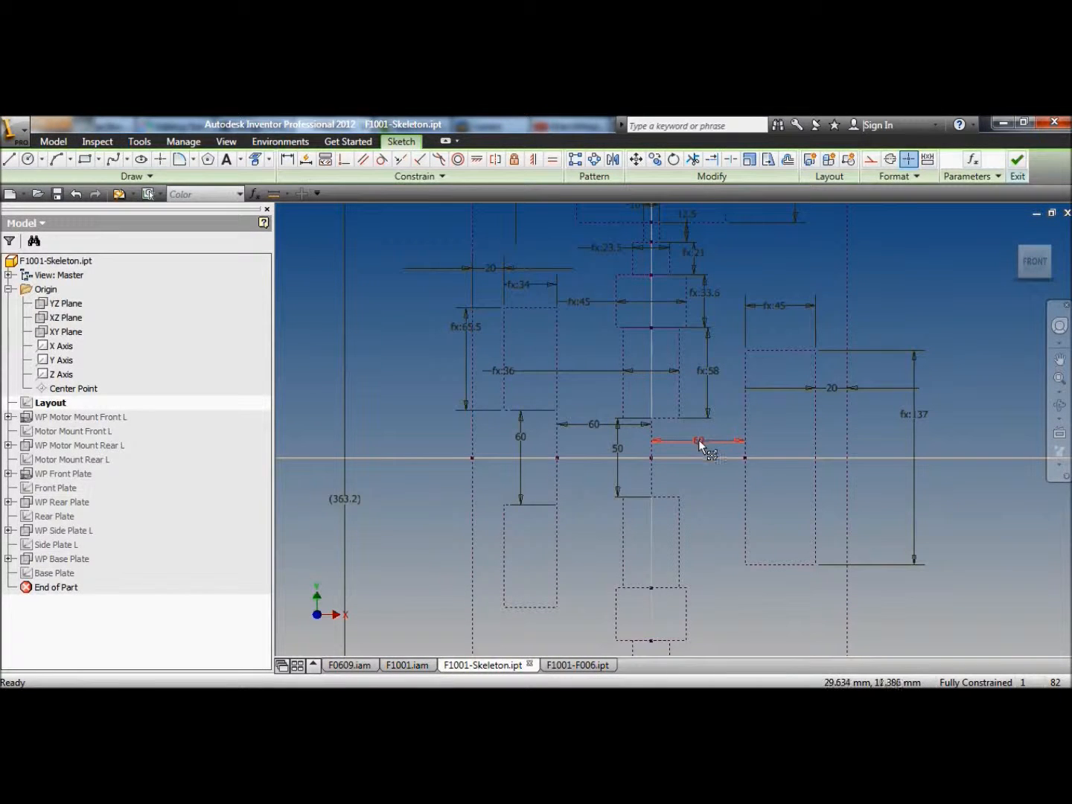
pyautogui.doubleClick(698, 441)
pyautogui.write('40')
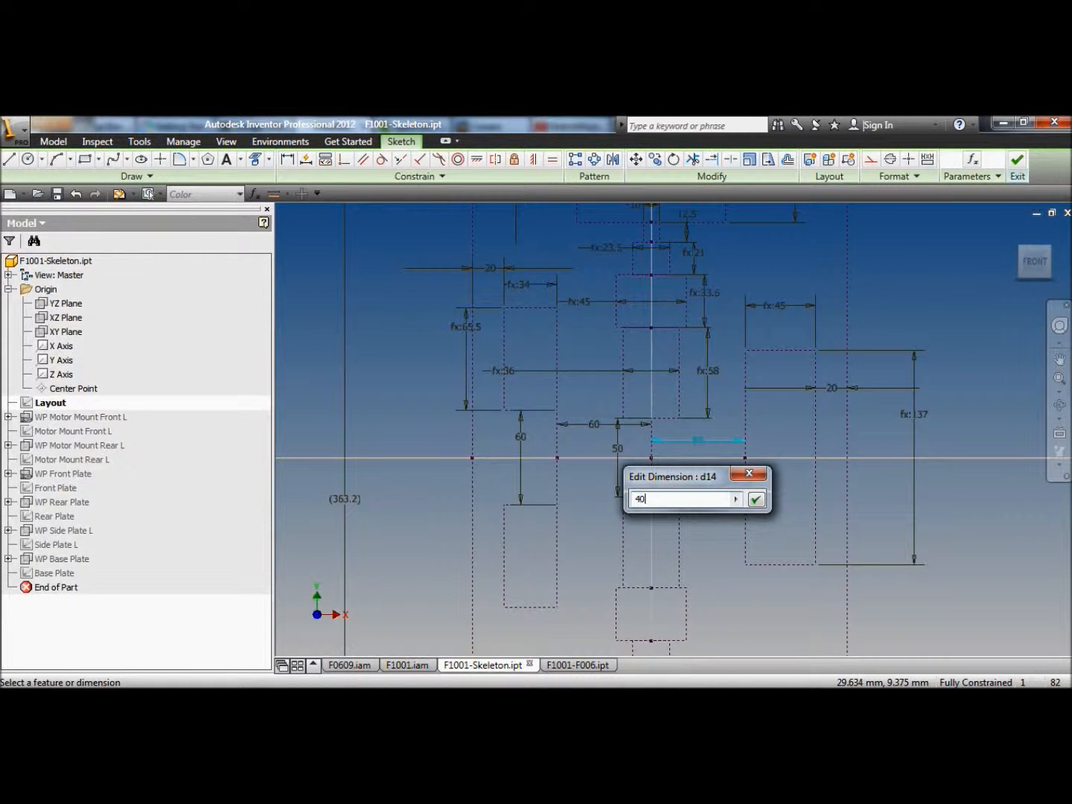
pyautogui.press('Return')
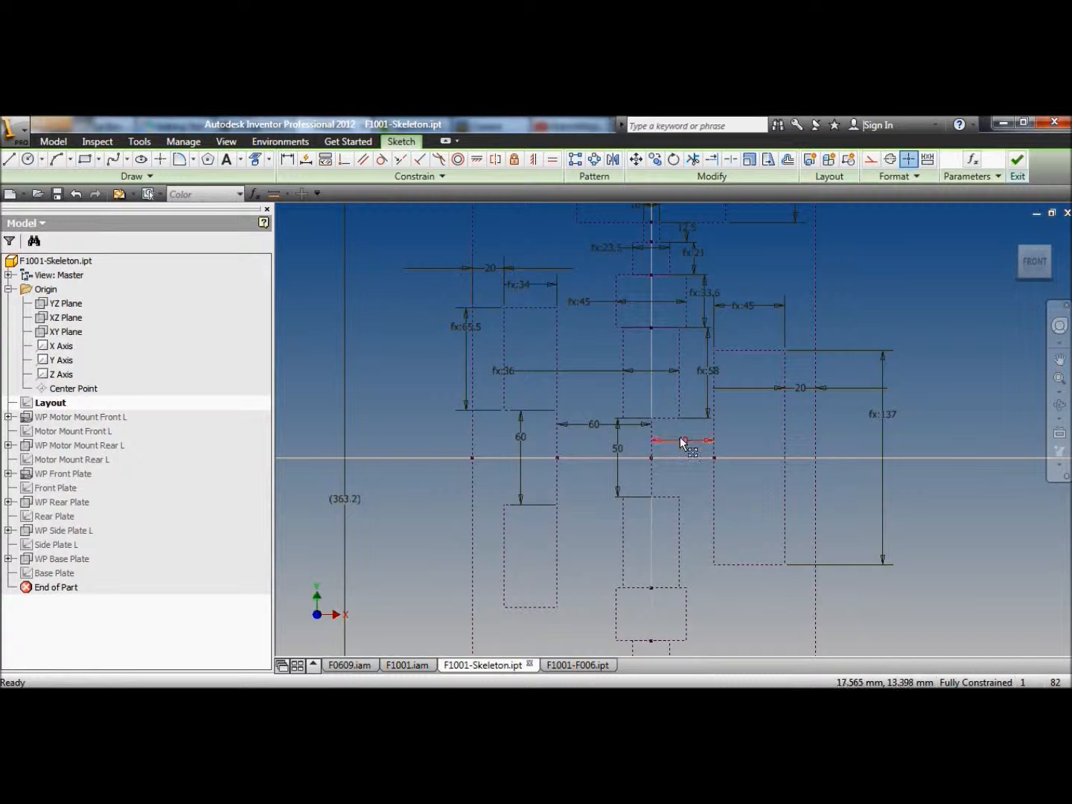
# - Set the clearance between the battery outline and the adjacent chassis side line in the Layout sketch to 10 mm
pyautogui.doubleClick(804, 390)
pyautogui.write('1')
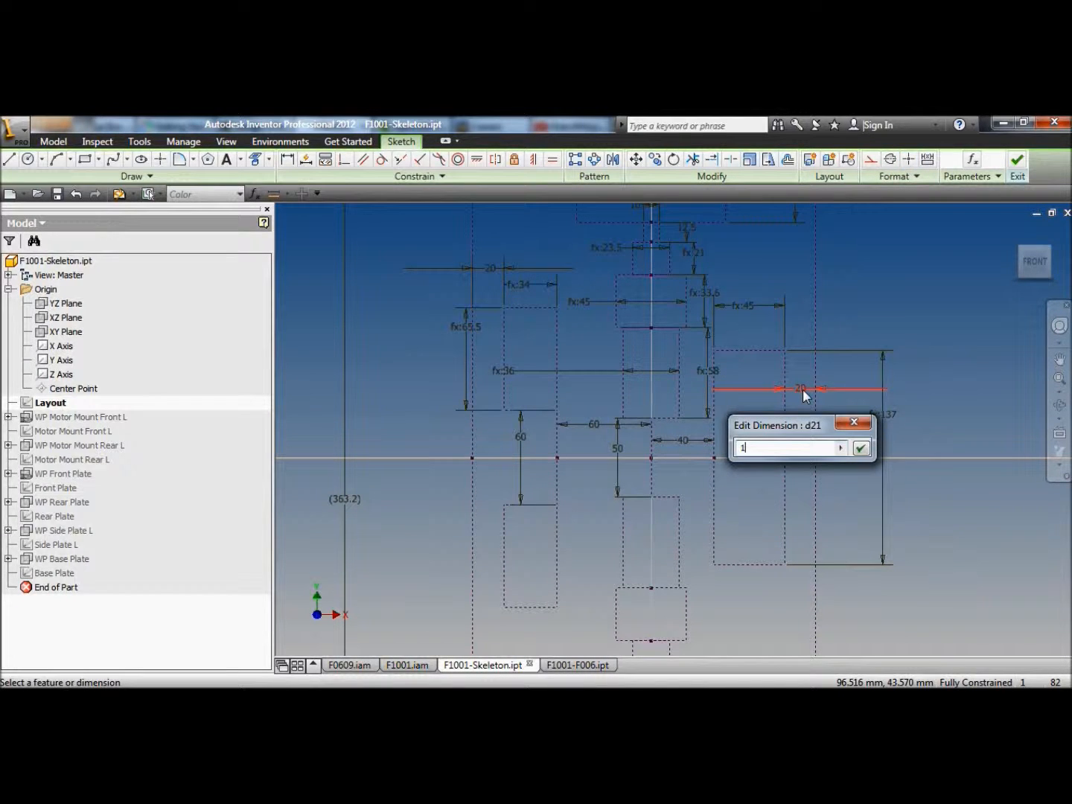
pyautogui.write('0')
pyautogui.press('Return')
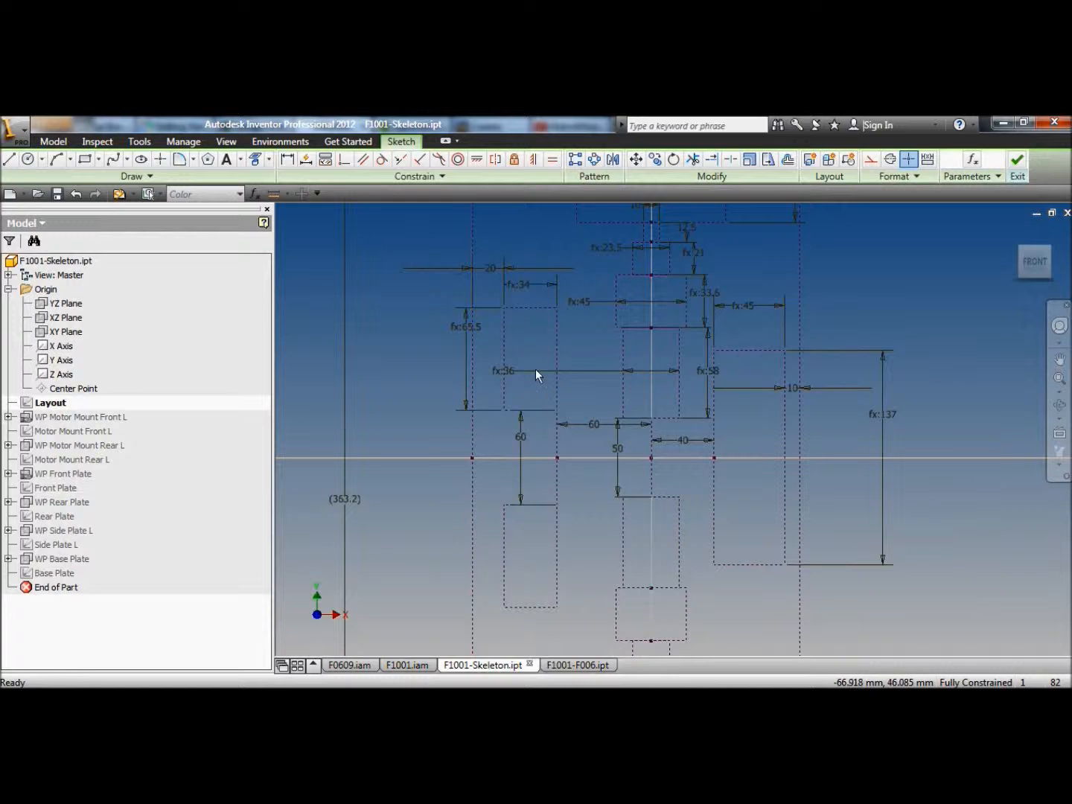
# - Set the gap between the two speed controller outlines to 10 mm and finish the Layout sketch
pyautogui.doubleClick(521, 441)
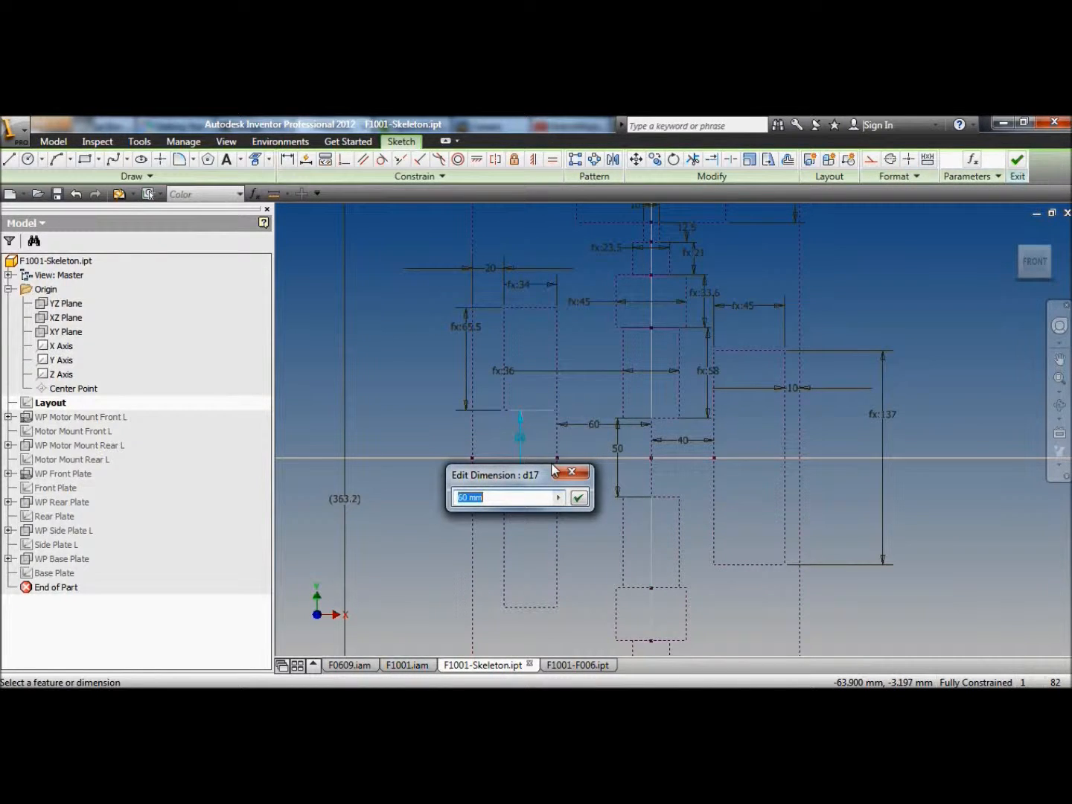
pyautogui.write('10')
pyautogui.press('Return')
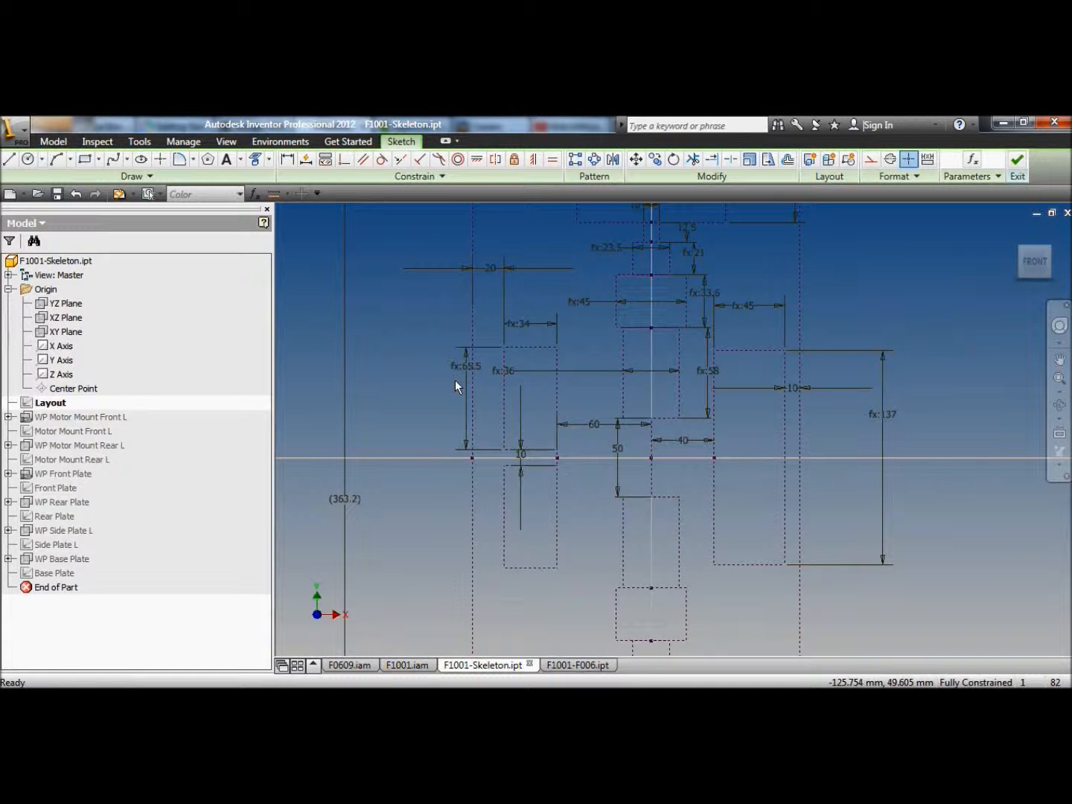
pyautogui.rightClick(375, 312)
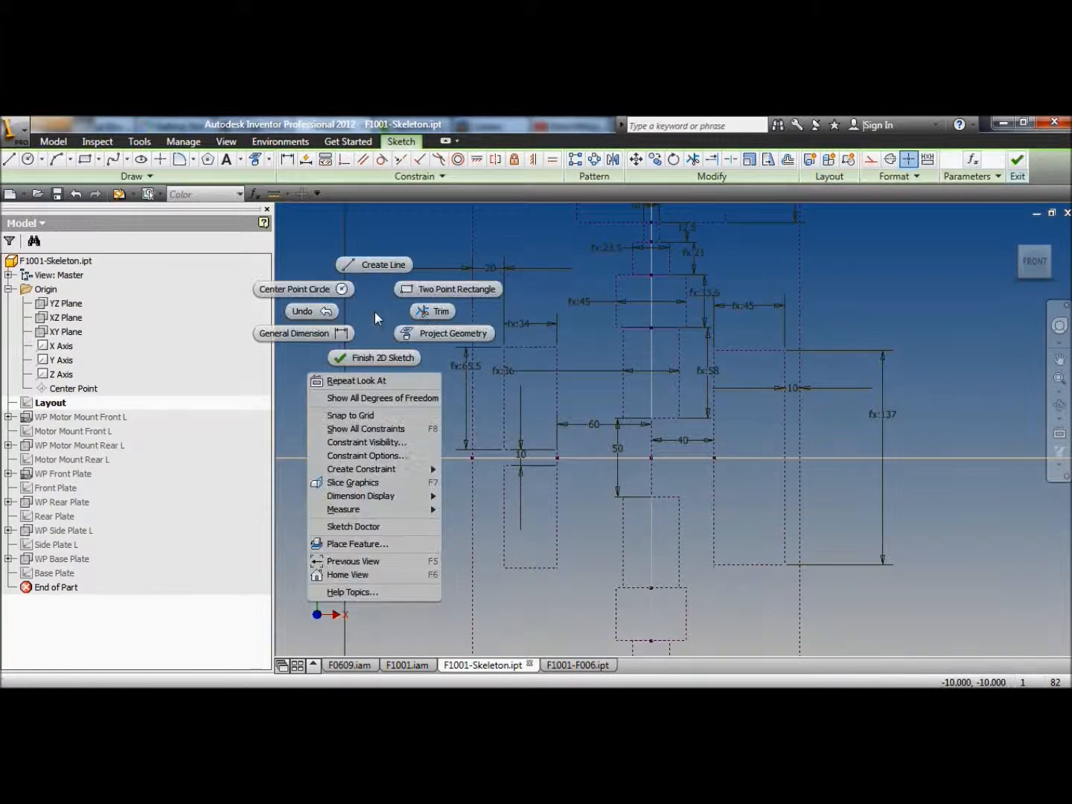
pyautogui.click(372, 360)
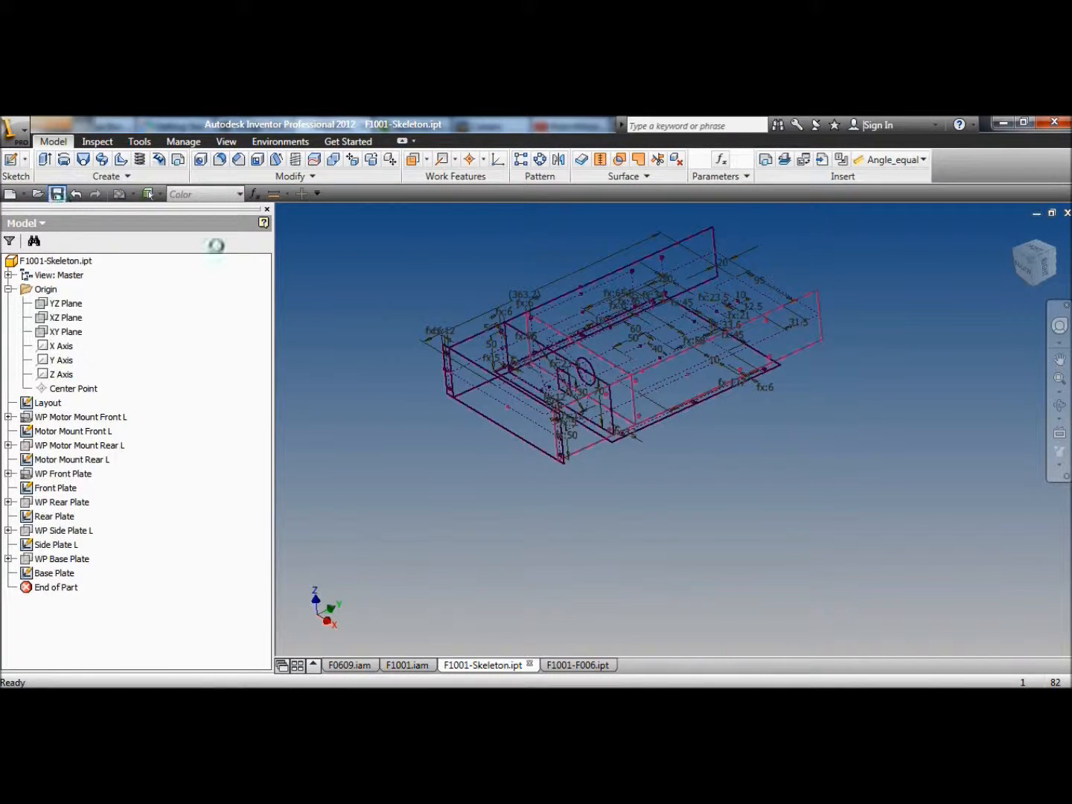
# - Close F1001-F006.ipt and update the F1001.iam assembly for the skeleton changes
pyautogui.click(559, 664)
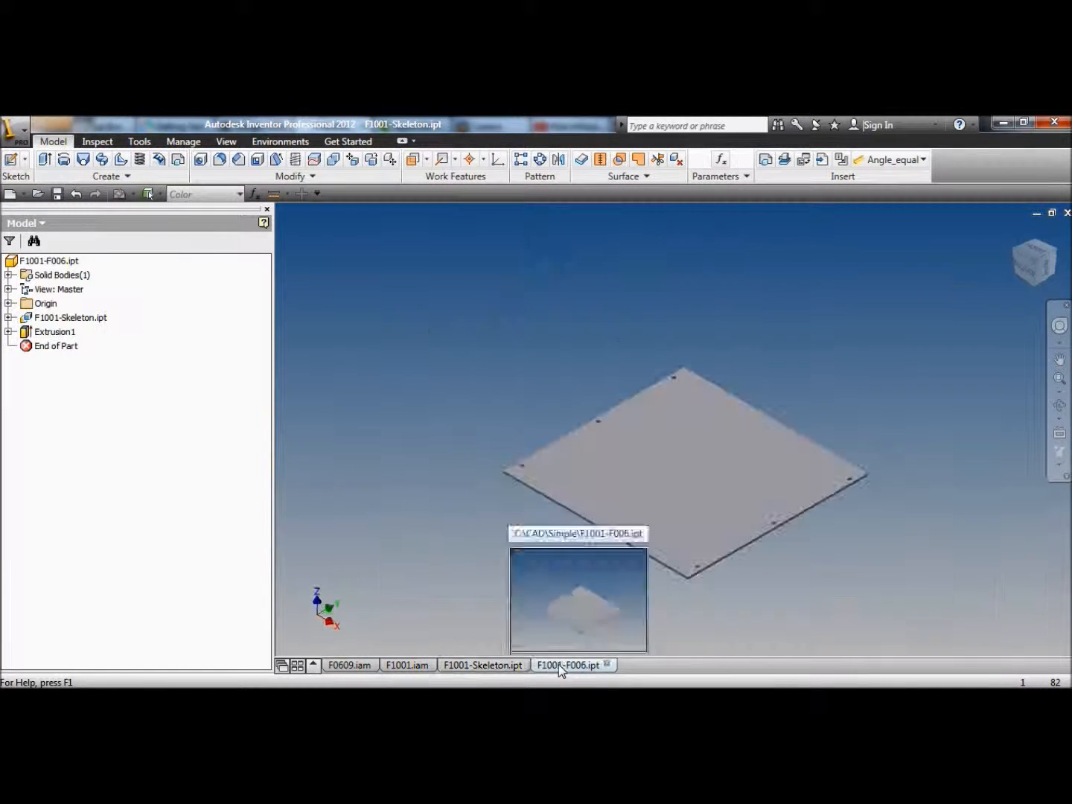
pyautogui.click(607, 665)
pyautogui.click(441, 441)
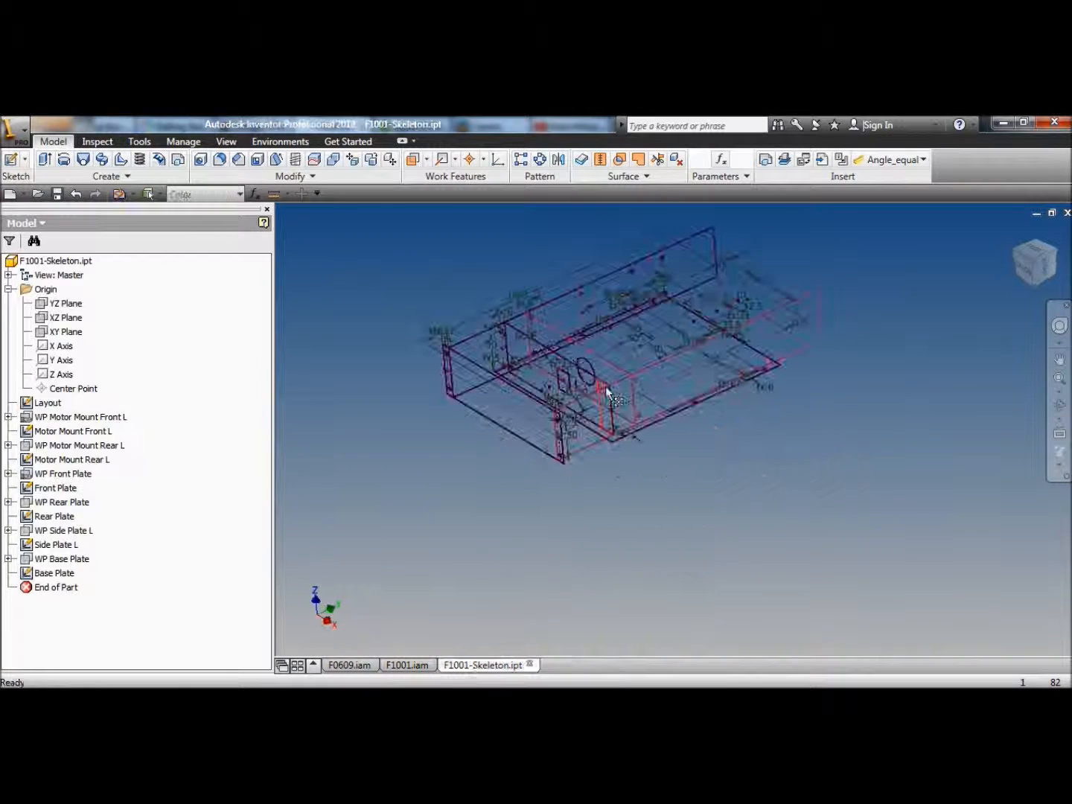
pyautogui.click(407, 664)
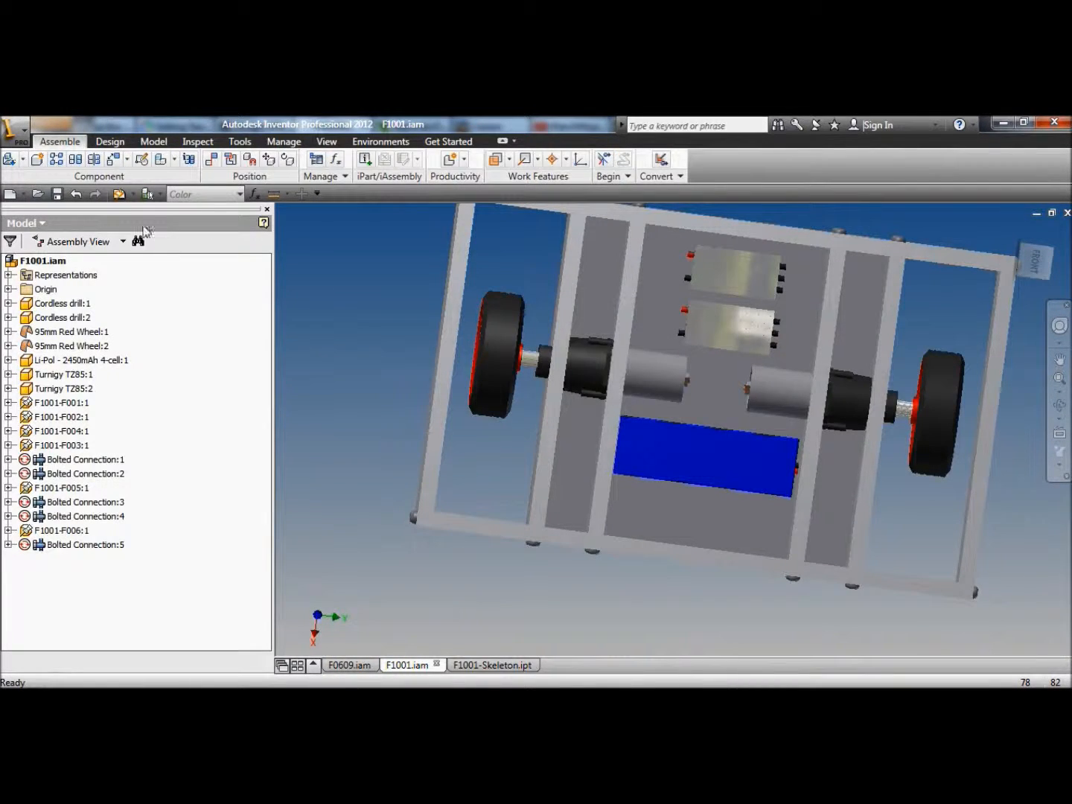
pyautogui.click(118, 195)
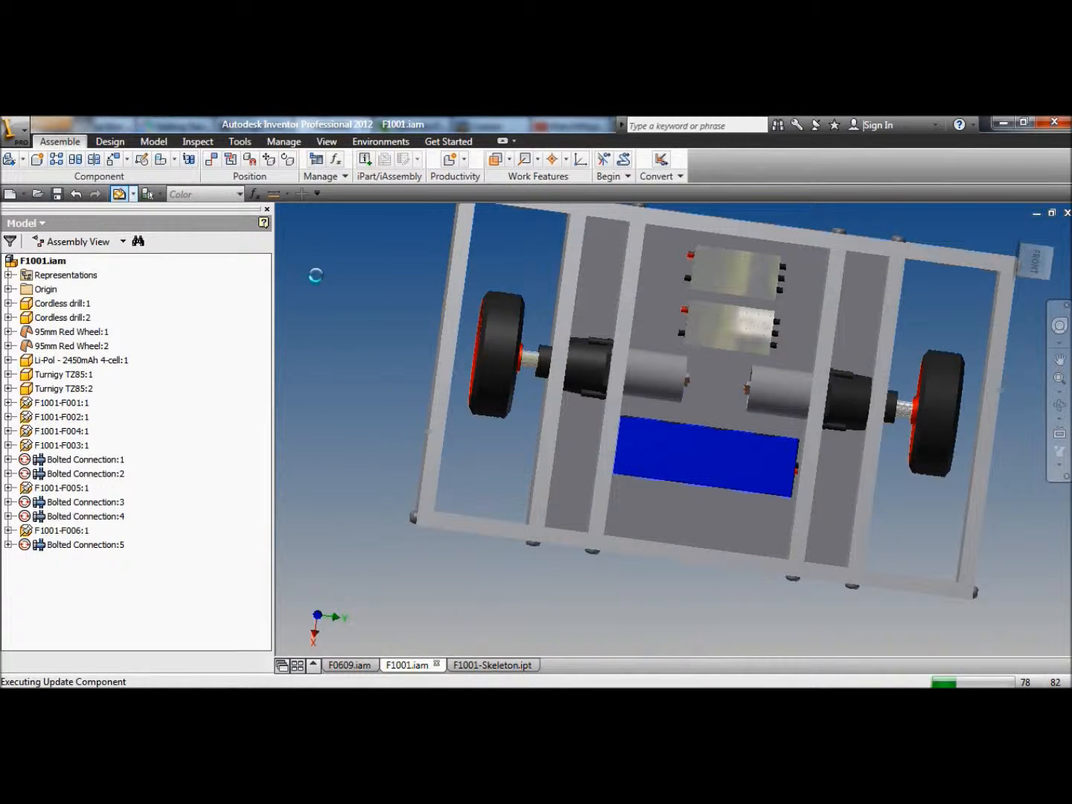
# - Examine the updated chassis from the base plate side and from the open side
pyautogui.moveTo(376, 297); pyautogui.dragTo(352, 365, button='middle')
pyautogui.click(1059, 406)
pyautogui.moveTo(728, 447); pyautogui.dragTo(731, 482)
pyautogui.keyDown('shift'); pyautogui.moveTo(731, 461); pyautogui.dragTo(693, 328, button='middle'); pyautogui.keyUp('shift')
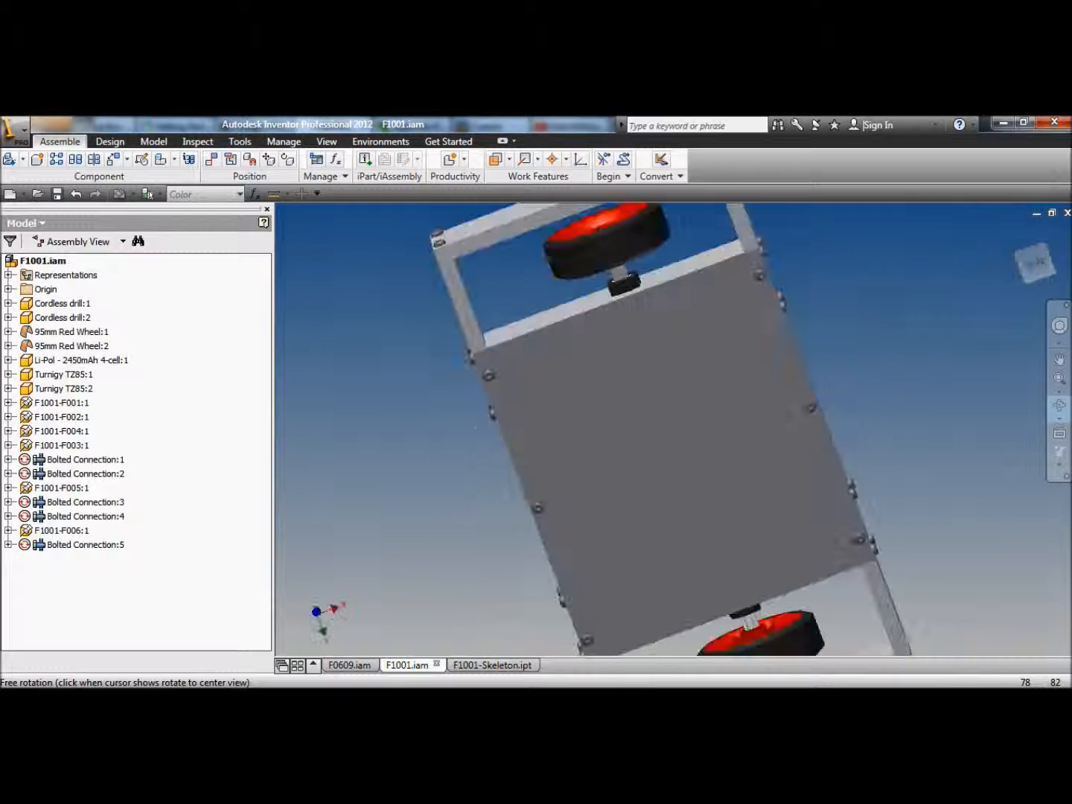
pyautogui.scroll(-3, 629, 383)
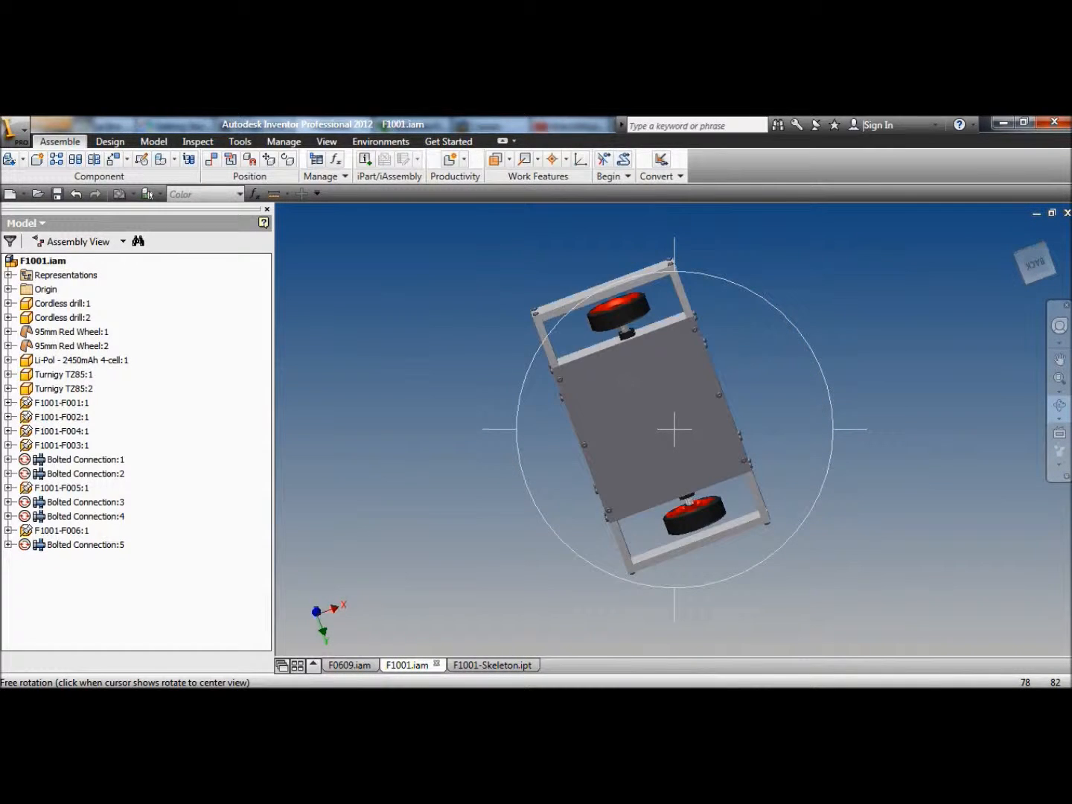
pyautogui.keyDown('shift'); pyautogui.moveTo(654, 389); pyautogui.dragTo(726, 667, button='middle'); pyautogui.keyUp('shift')
pyautogui.rightClick(538, 381)
pyautogui.click(543, 388)
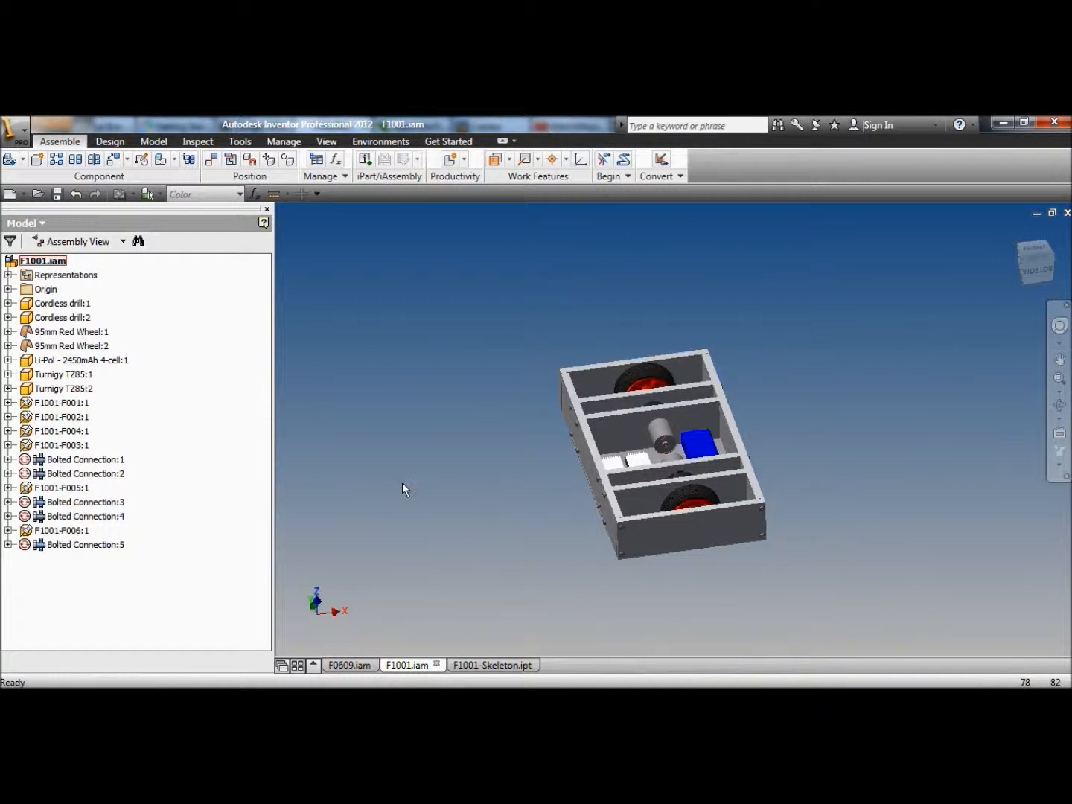
# - Place three Hinge - 50mm Female parts from the Common Parts folder beside the chassis
pyautogui.click(9, 159)
pyautogui.moveTo(767, 339); pyautogui.dragTo(772, 362)
pyautogui.click(551, 399)
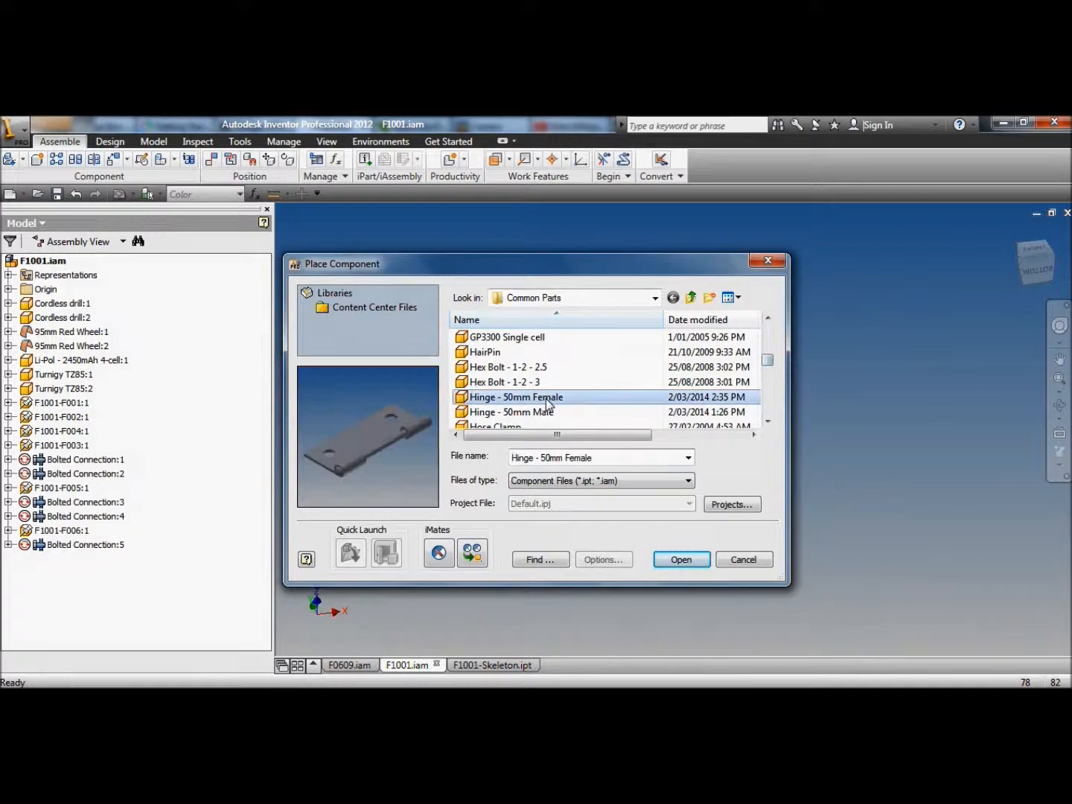
pyautogui.click(681, 560)
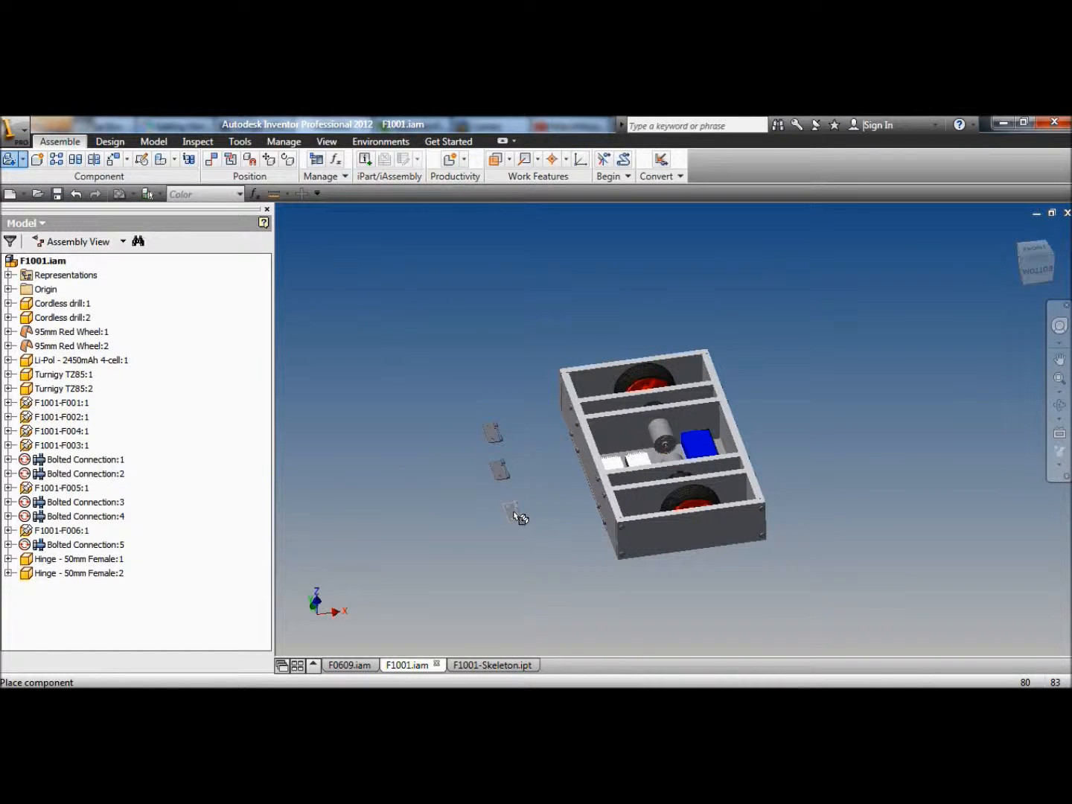
pyautogui.click(435, 463)
pyautogui.rightClick(402, 370)
pyautogui.click(414, 374)
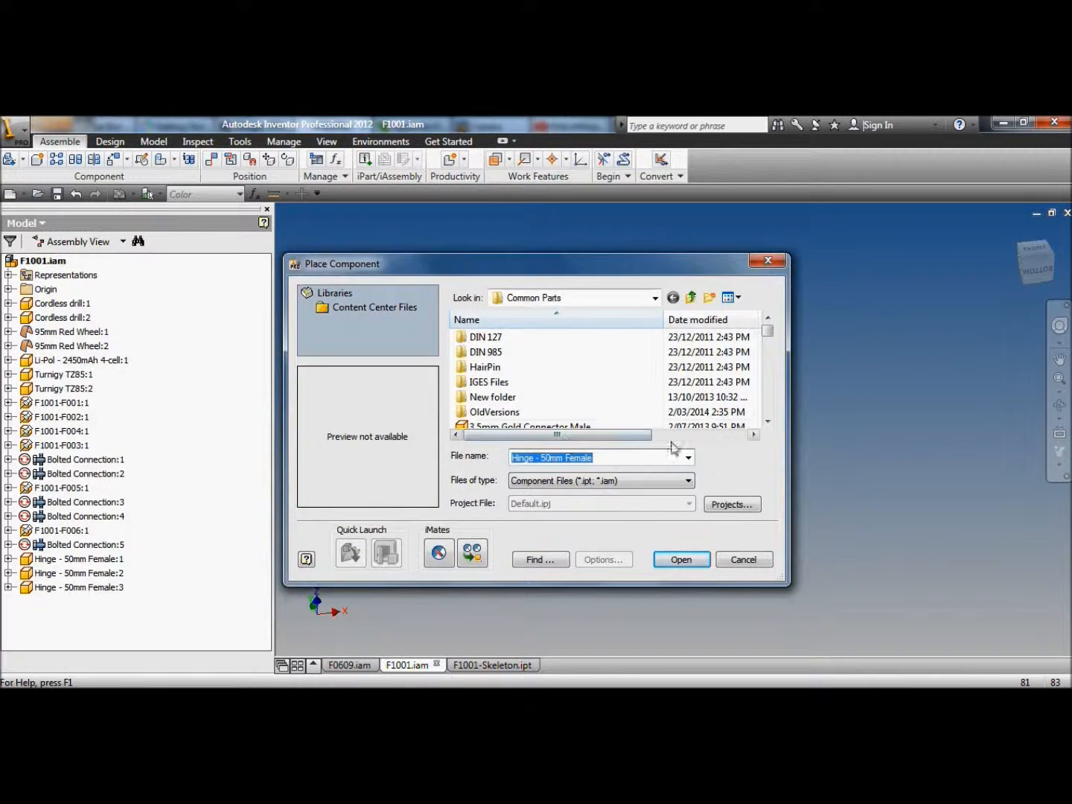
# - Place three Hinge - 50mm Male parts from Common Parts, one next to each female hinge half
pyautogui.scroll(-12, 769, 399)
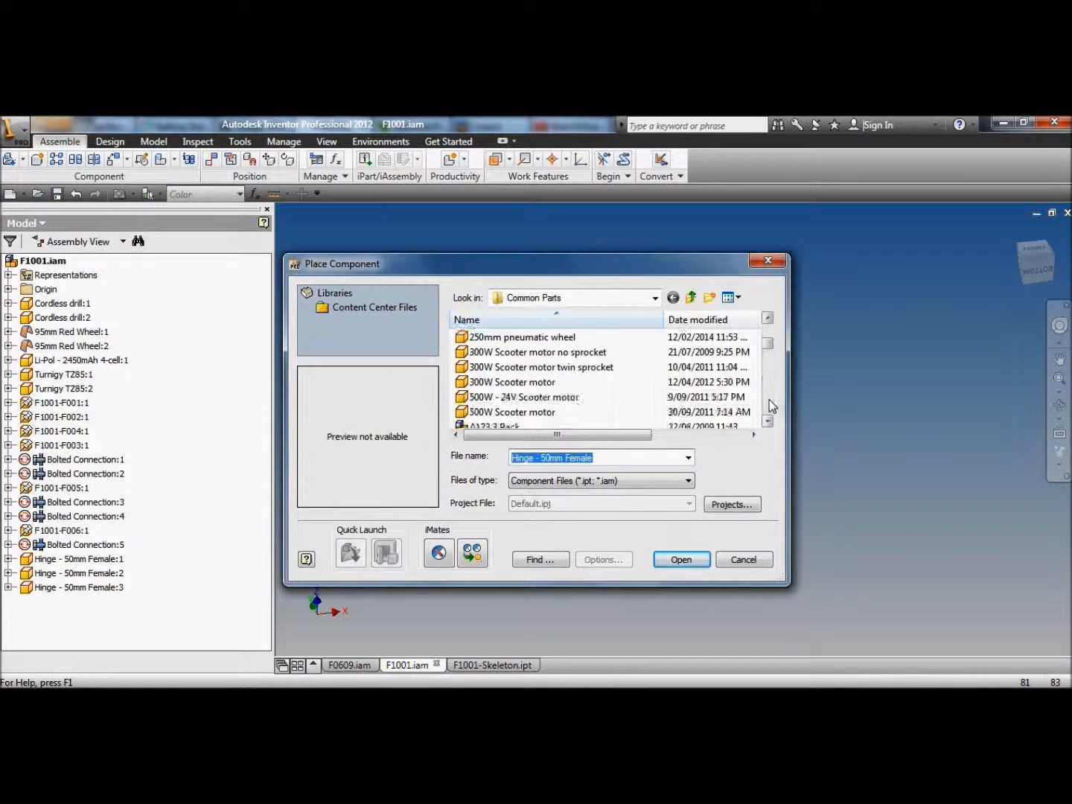
pyautogui.scroll(-2, 769, 400)
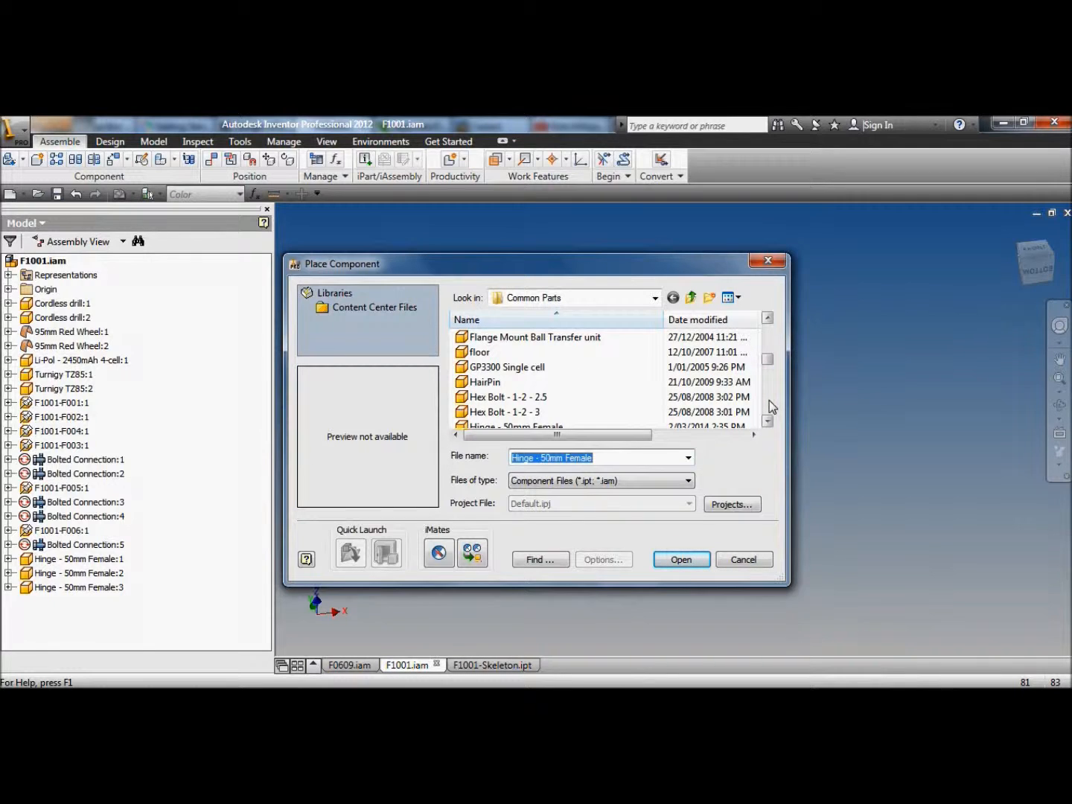
pyautogui.scroll(-2, 769, 400)
pyautogui.click(514, 352)
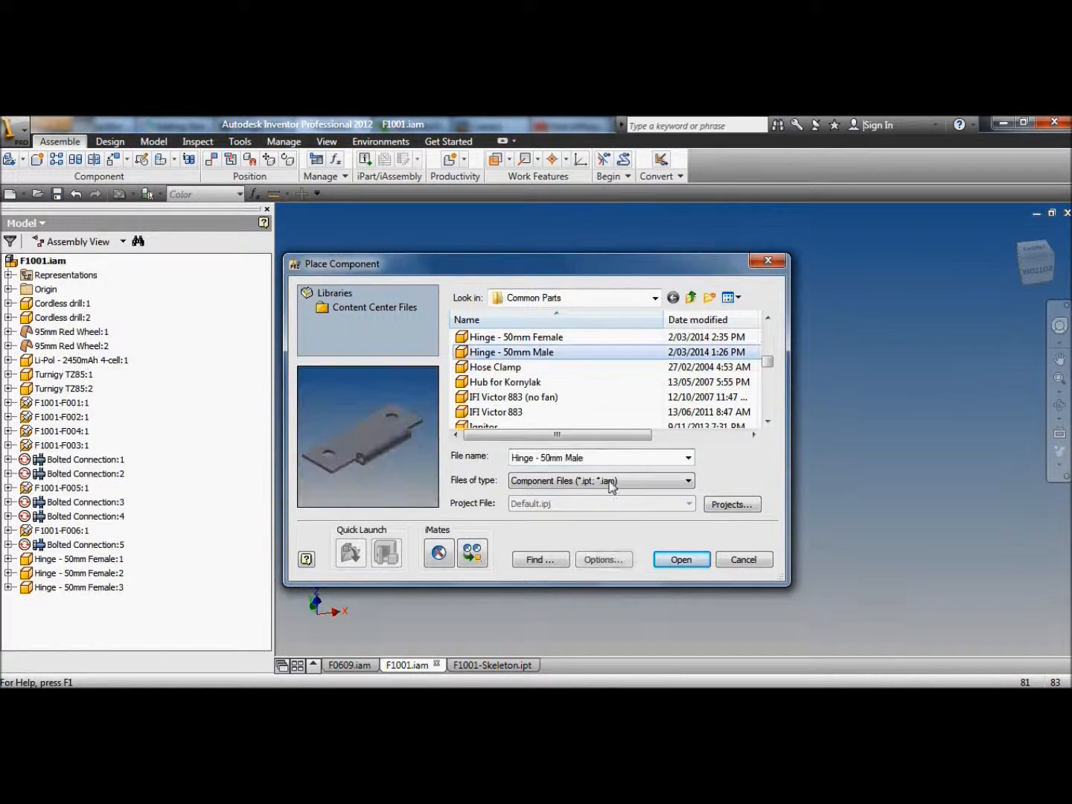
pyautogui.click(681, 560)
pyautogui.click(531, 437)
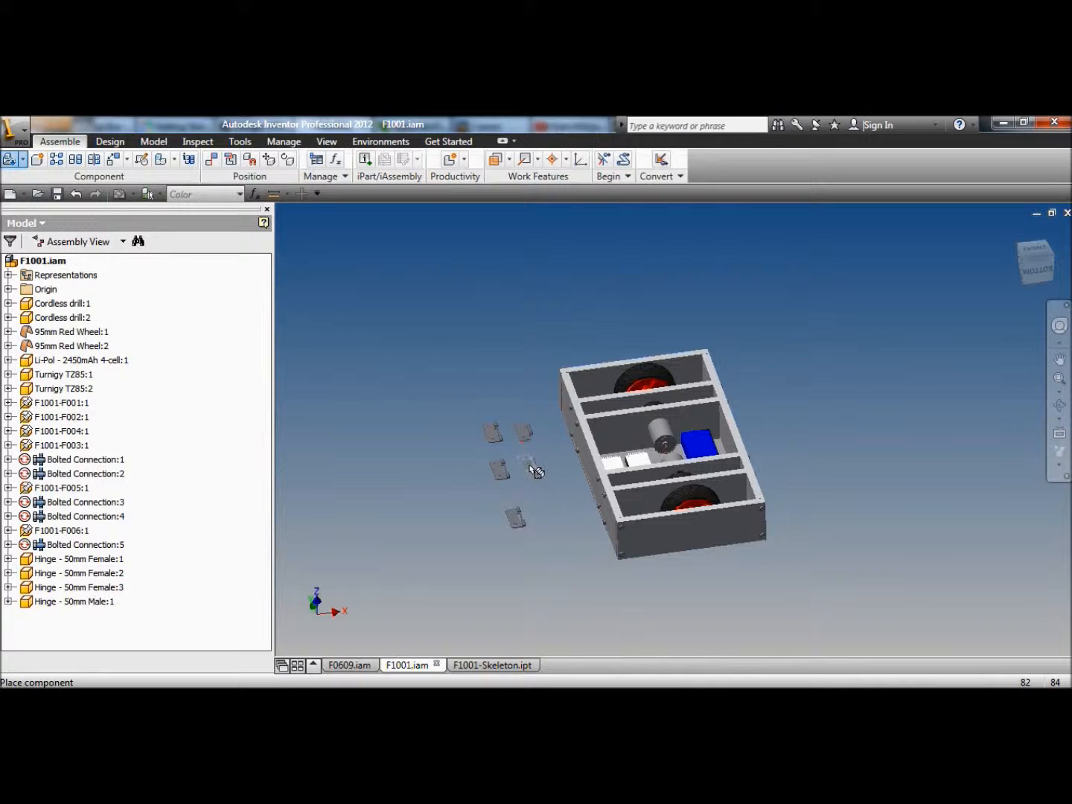
pyautogui.click(535, 470)
pyautogui.click(548, 507)
pyautogui.scroll(5, 521, 521)
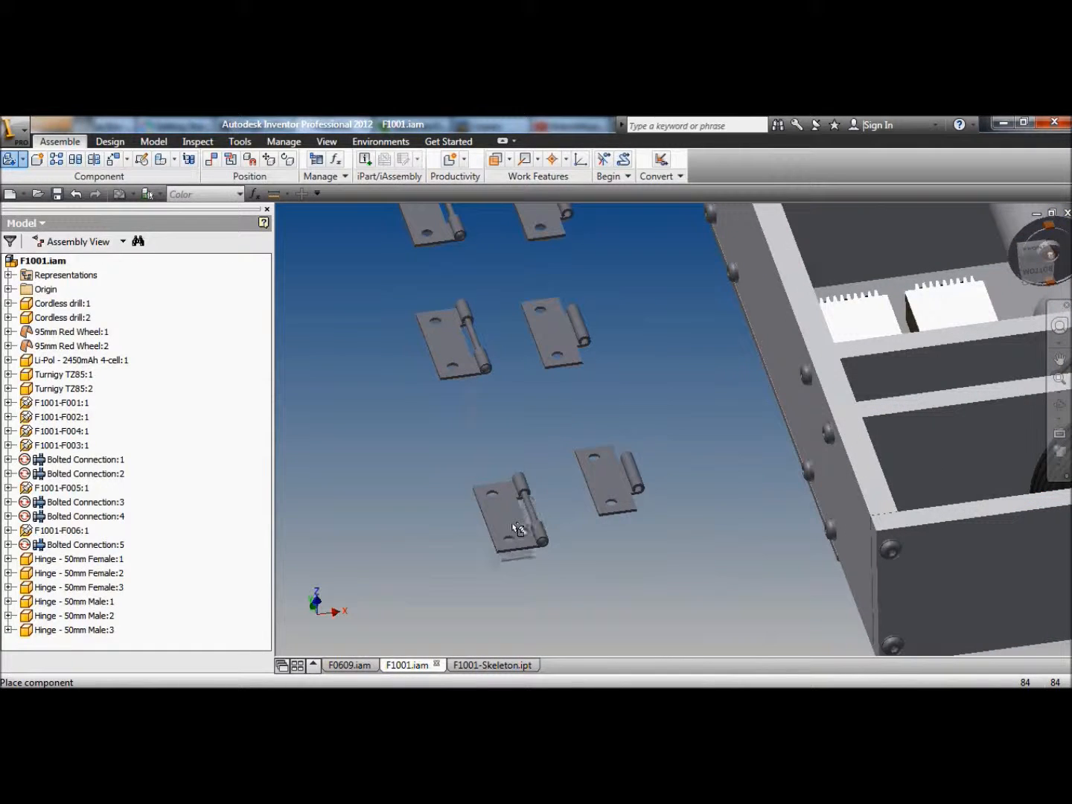
pyautogui.rightClick(488, 370)
pyautogui.click(521, 383)
# - Rotate the three male hinge halves so their barrels face the pins of the female halves
pyautogui.click(614, 478)
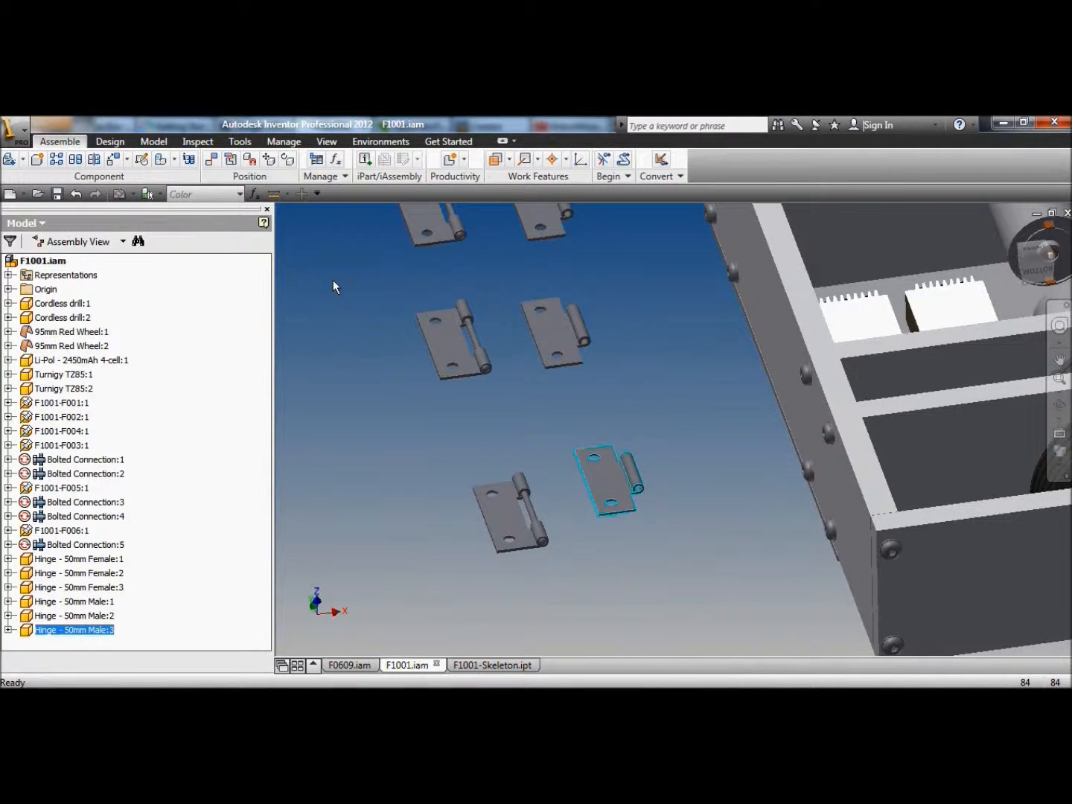
pyautogui.click(287, 158)
pyautogui.moveTo(504, 376); pyautogui.dragTo(511, 504)
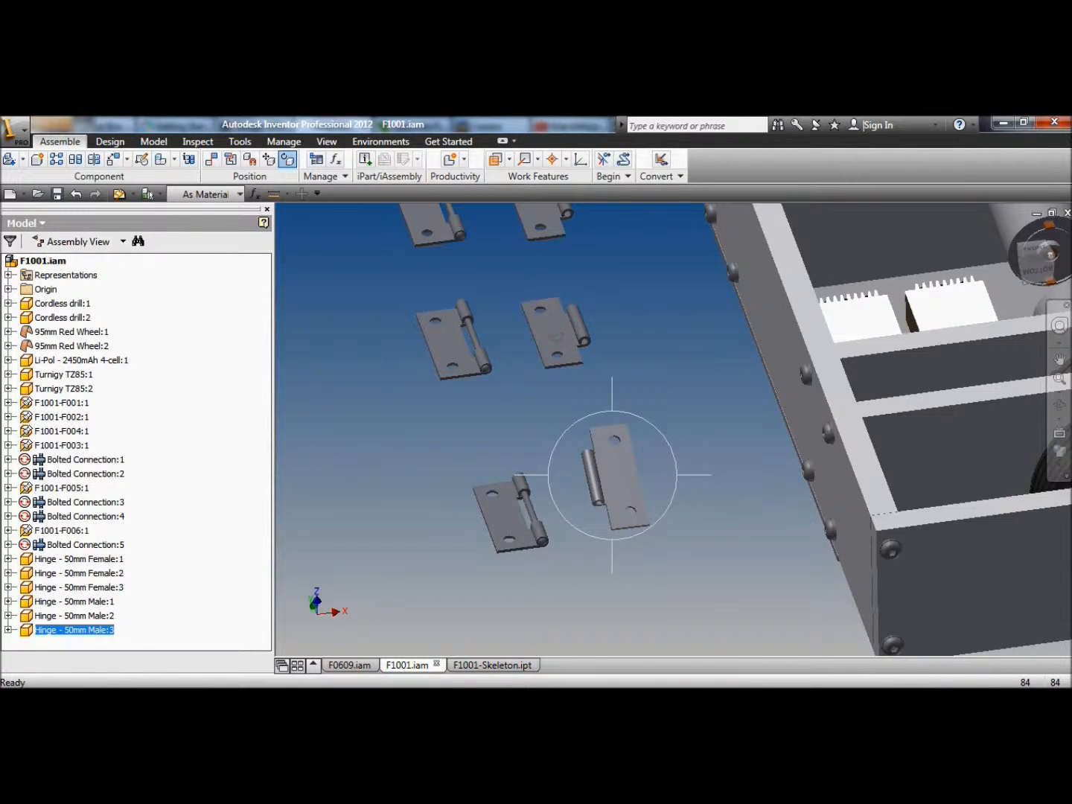
pyautogui.click(539, 352)
pyautogui.moveTo(540, 352); pyautogui.dragTo(467, 349)
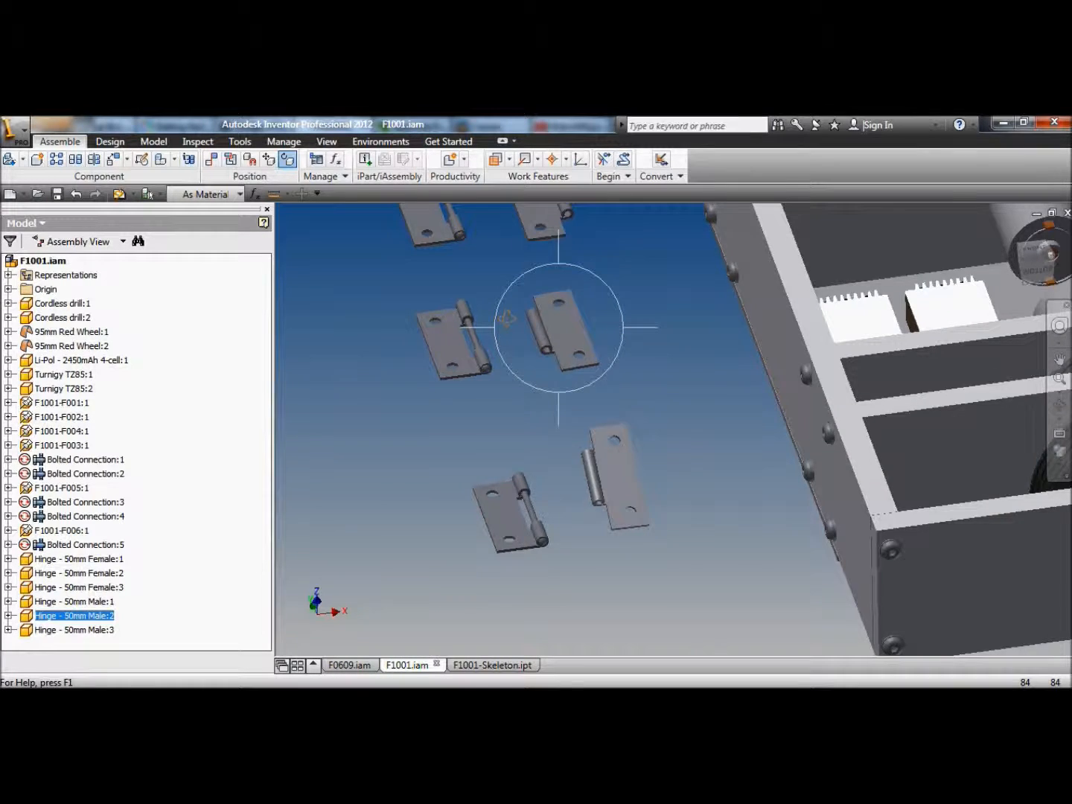
pyautogui.moveTo(468, 350); pyautogui.dragTo(562, 462, button='middle')
pyautogui.click(589, 339)
pyautogui.moveTo(590, 338); pyautogui.dragTo(543, 385)
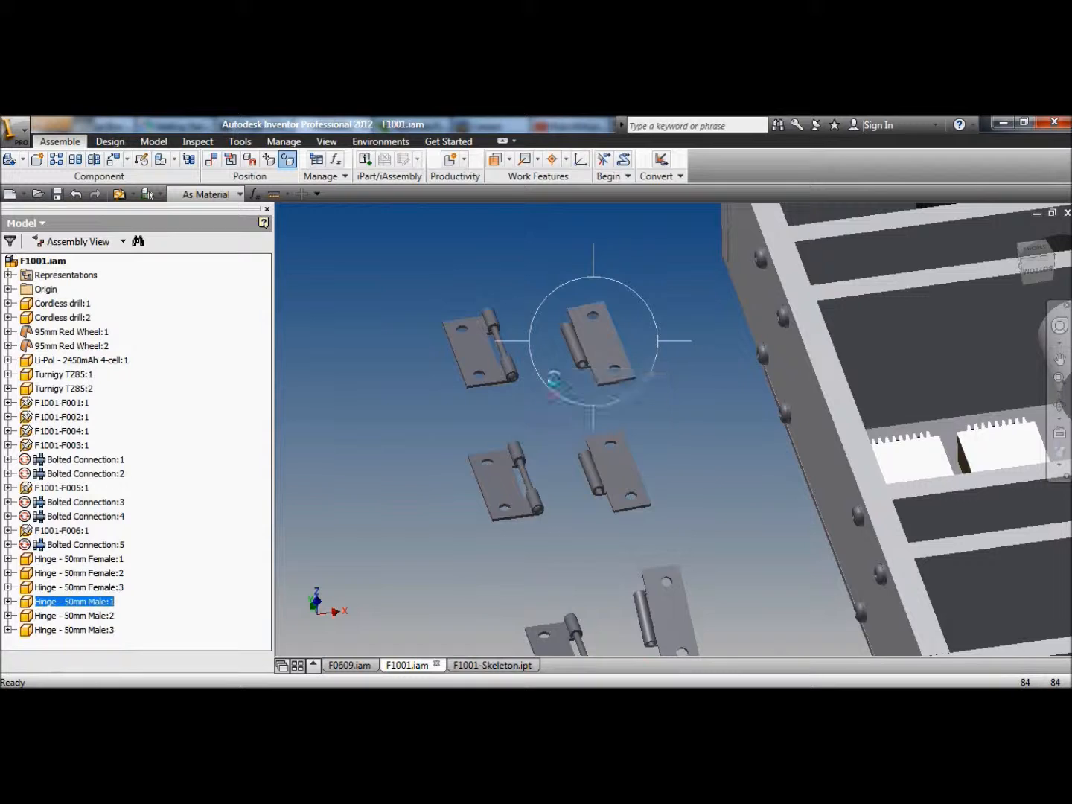
pyautogui.press('Escape')
# - Mate the male barrel's axis to the female pin's axis on the hinge pair nearest the chassis front, offset 0 mm
pyautogui.scroll(3, 542, 388)
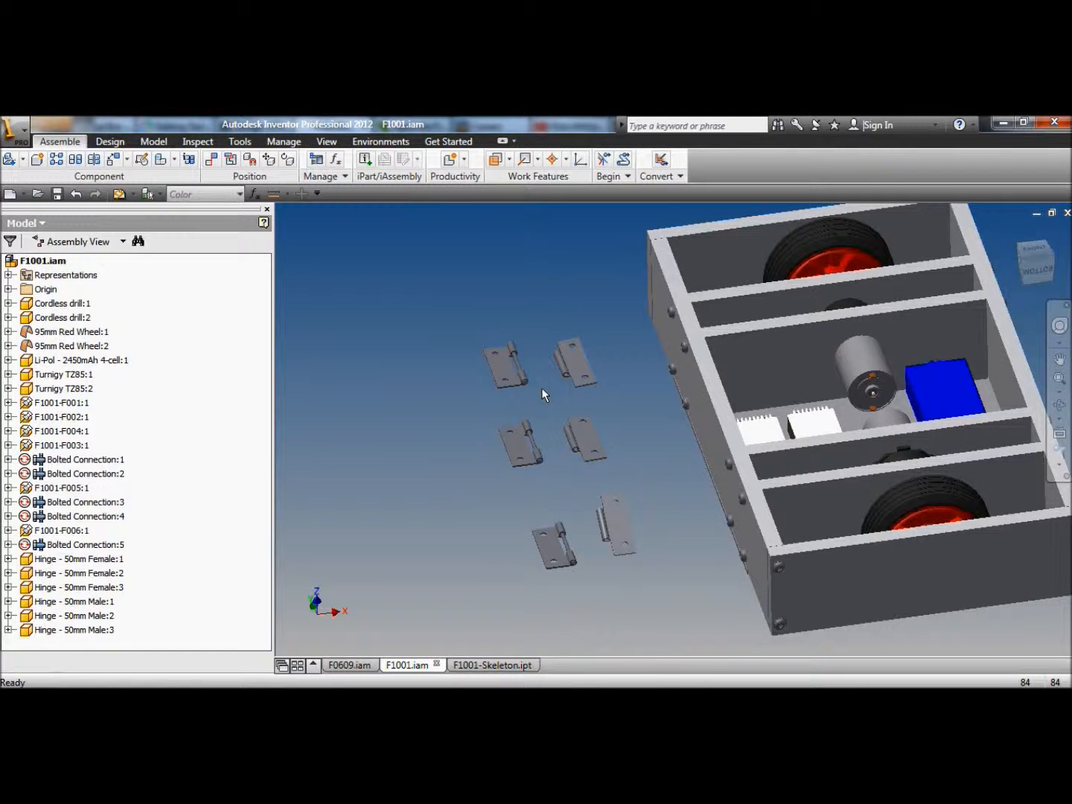
pyautogui.scroll(-8, 568, 556)
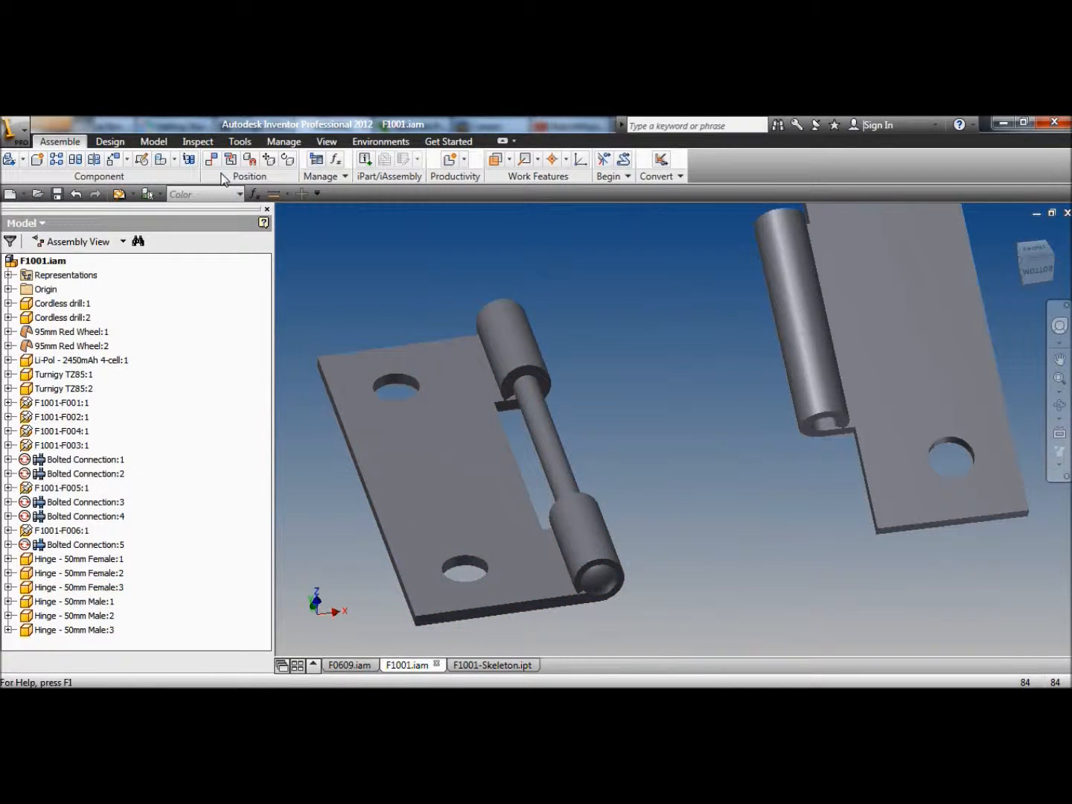
pyautogui.press('c')
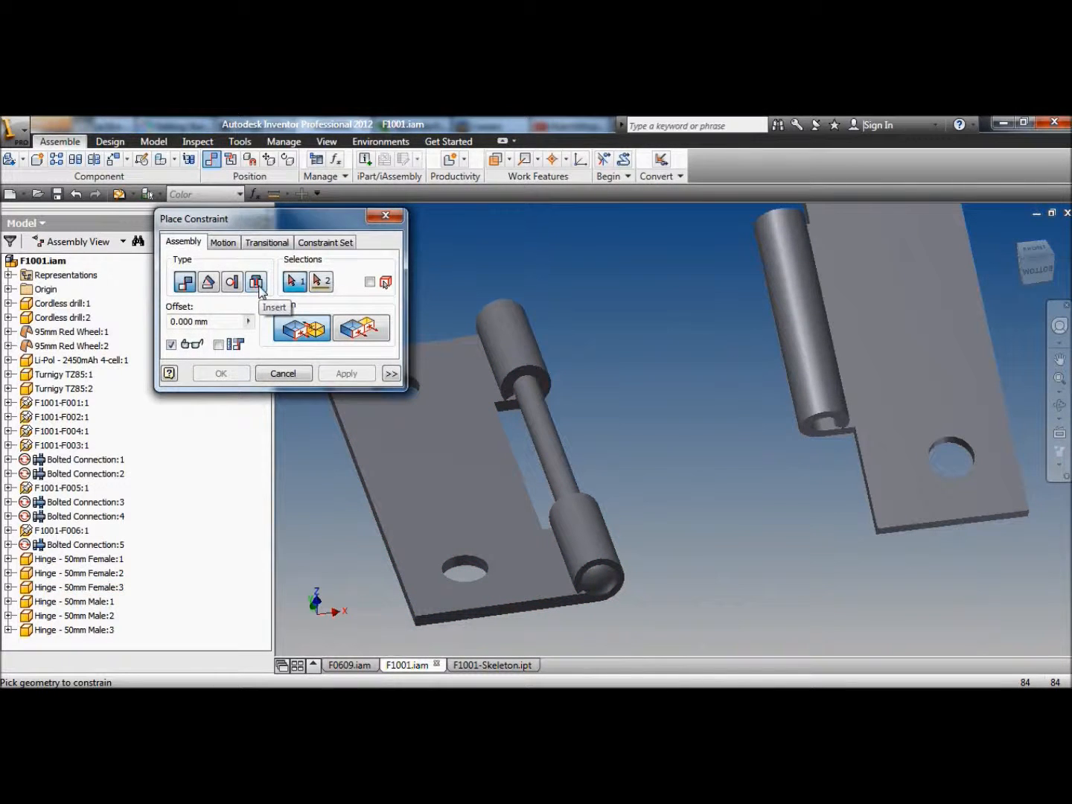
pyautogui.click(808, 342)
pyautogui.click(552, 439)
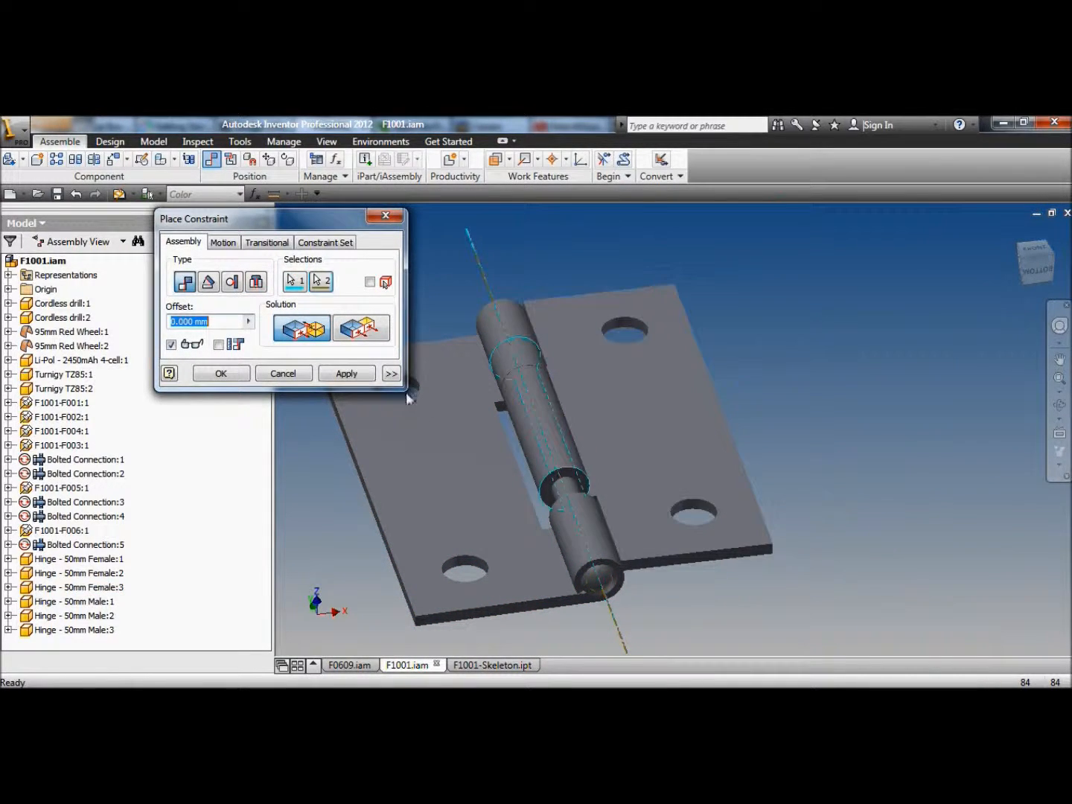
pyautogui.click(346, 373)
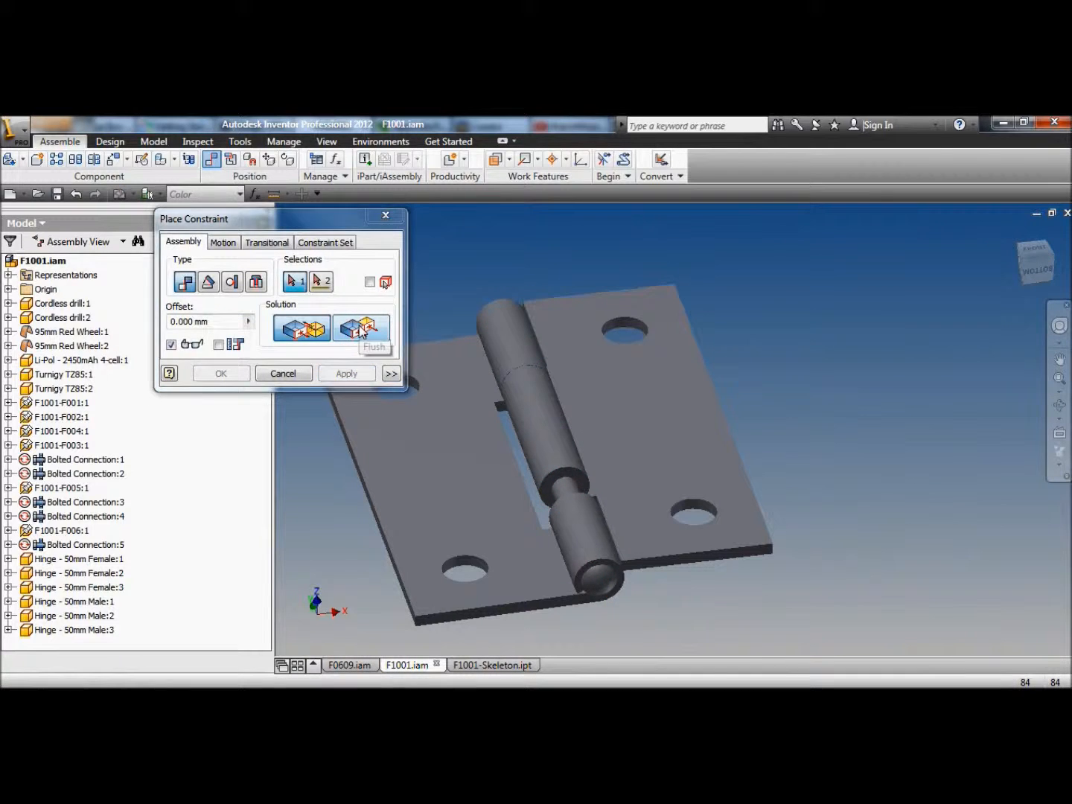
# - Constrain the end faces of the same hinge pair's two leaves flush with 0 mm offset
pyautogui.click(360, 328)
pyautogui.click(544, 612)
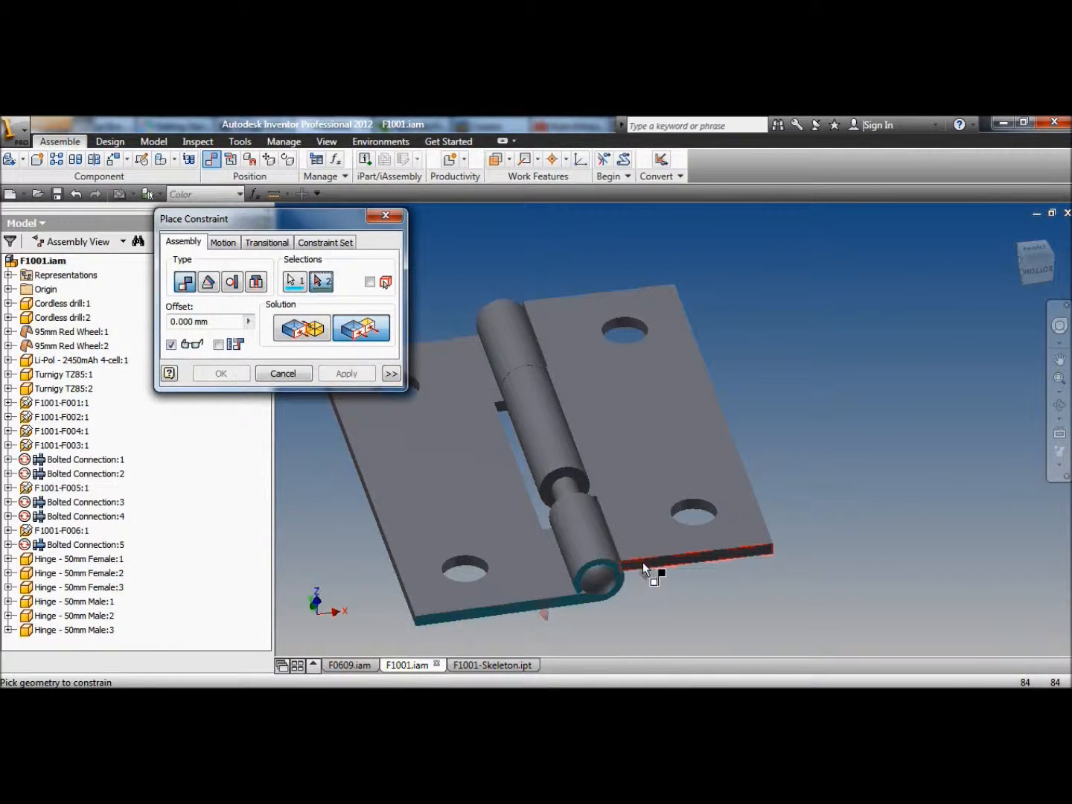
pyautogui.click(643, 562)
pyautogui.click(363, 376)
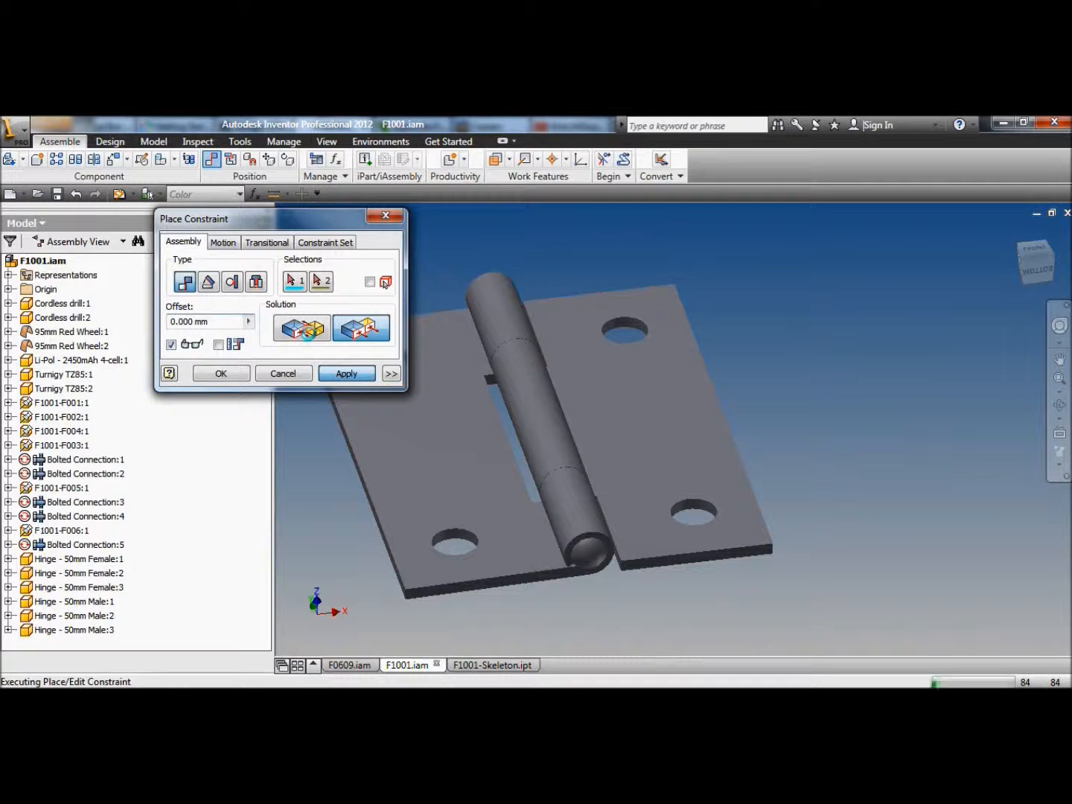
# - Mate the pin and barrel axes of the middle hinge pair with 0 mm offset and choose the Flush solution
pyautogui.scroll(-5, 558, 551)
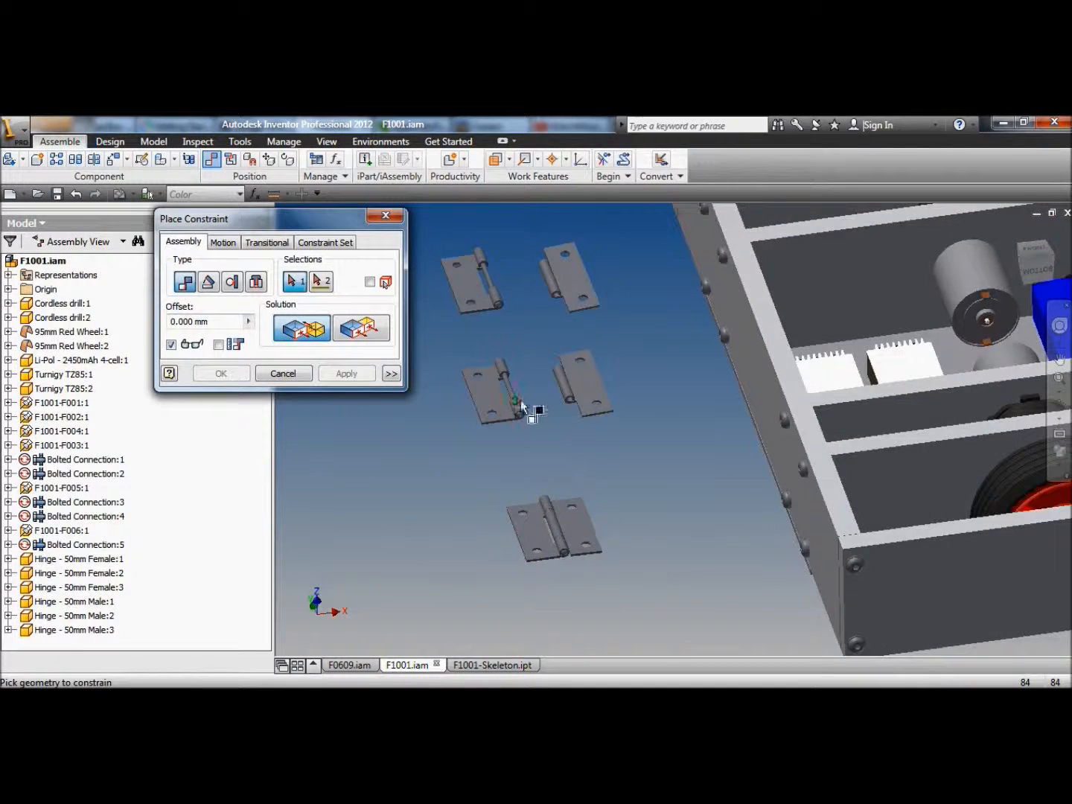
pyautogui.scroll(5, 523, 407)
pyautogui.click(522, 405)
pyautogui.click(680, 362)
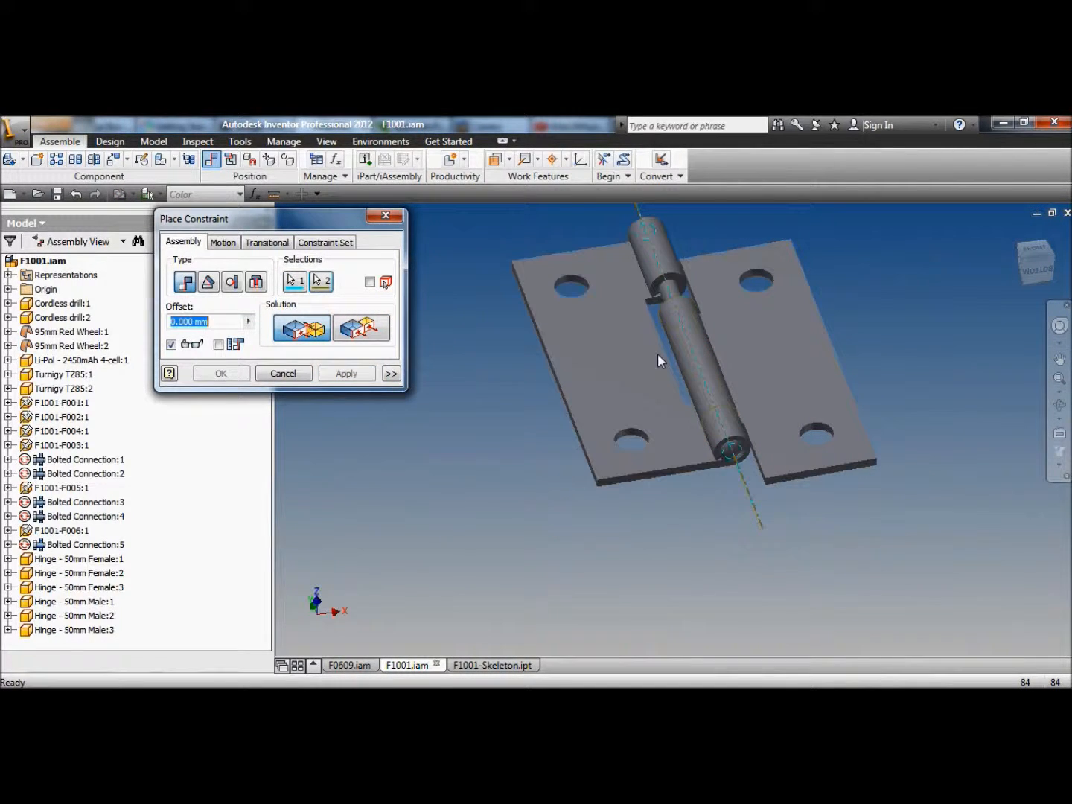
pyautogui.click(360, 328)
pyautogui.click(354, 373)
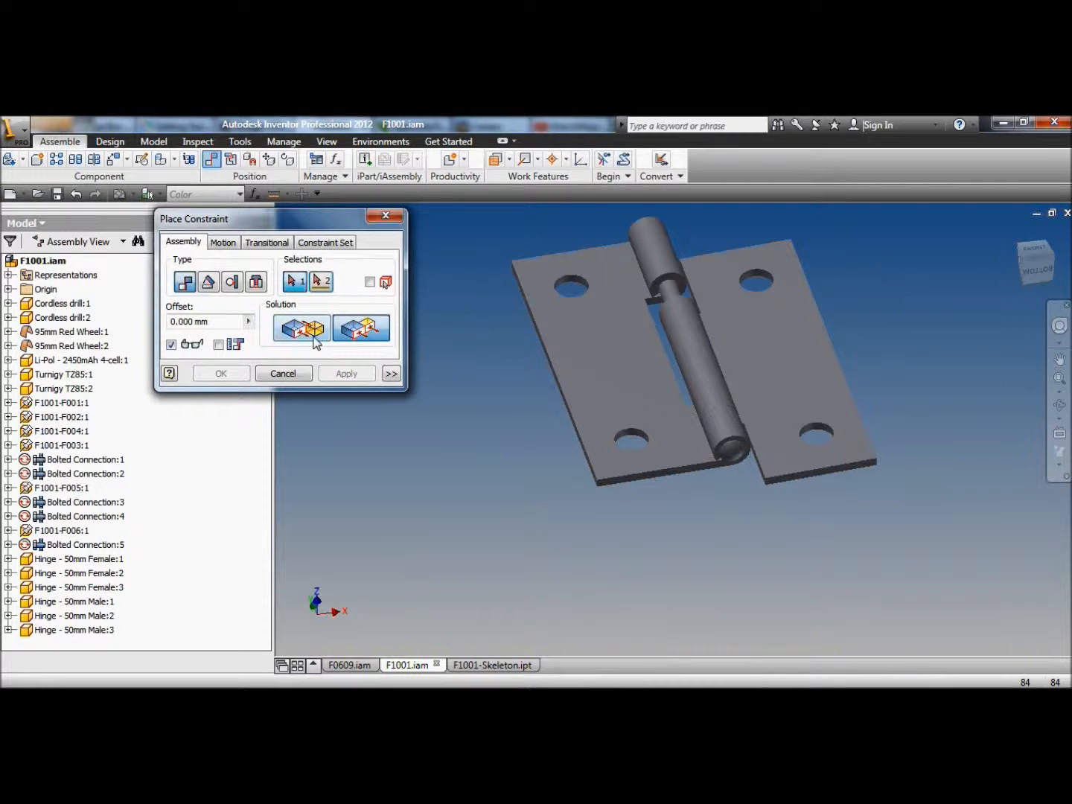
# - Constrain the end faces of the middle hinge pair's two leaves flush with 0 mm offset
pyautogui.click(694, 470)
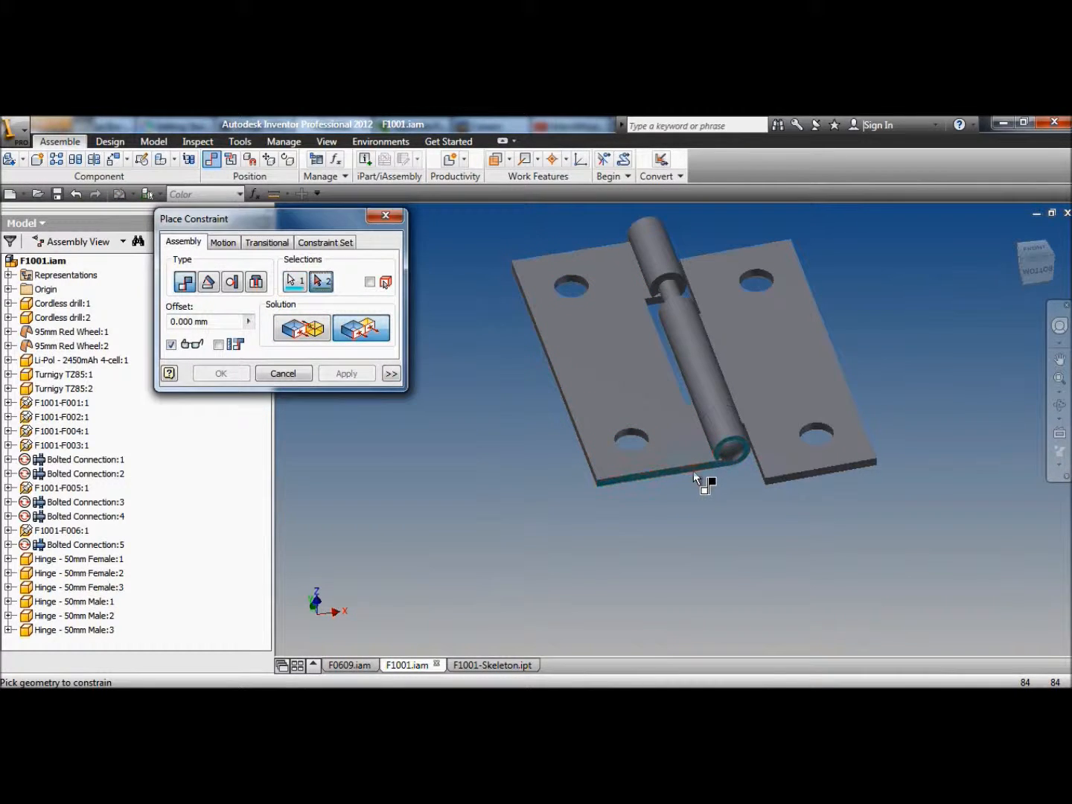
pyautogui.click(810, 477)
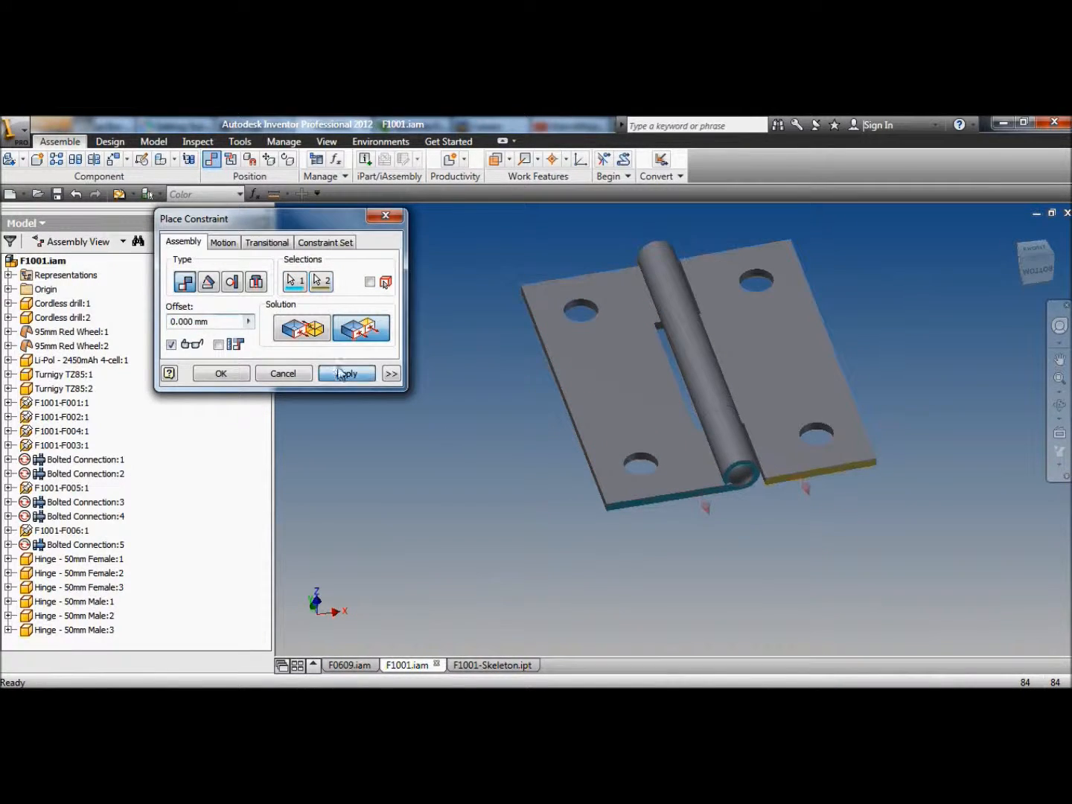
pyautogui.click(349, 374)
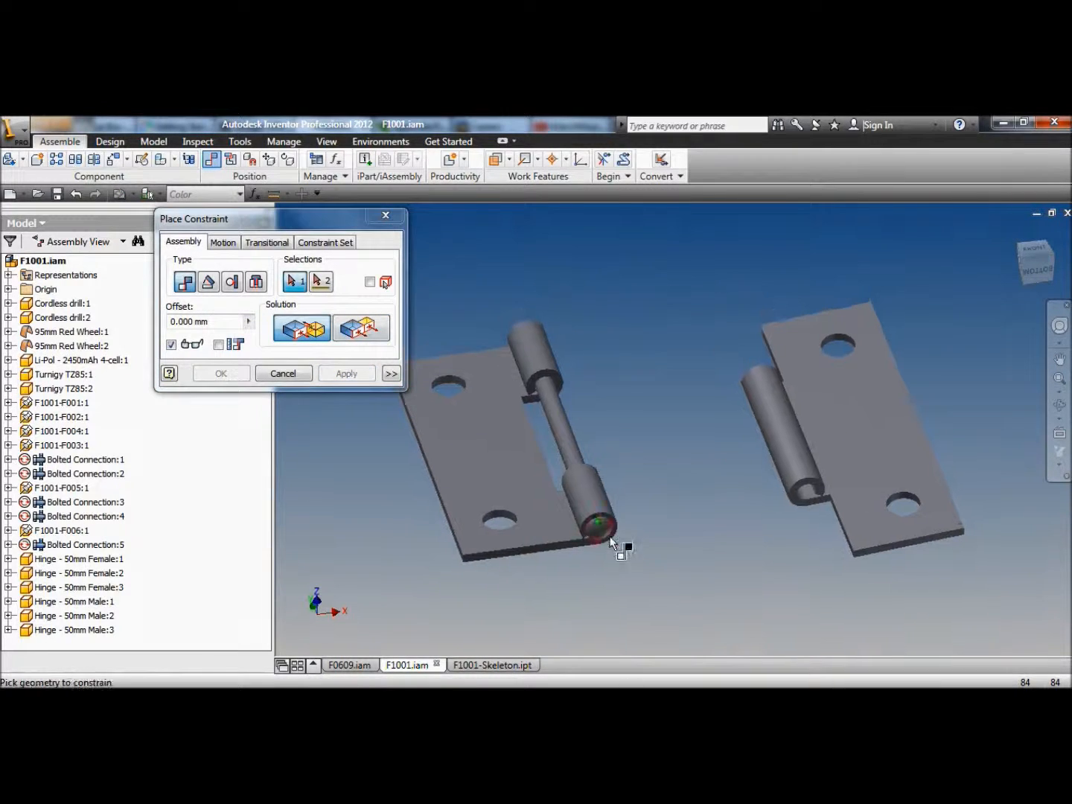
# - Mate the pin axis and barrel axis of the third hinge pair with 0 mm offset
pyautogui.click(560, 427)
pyautogui.click(778, 405)
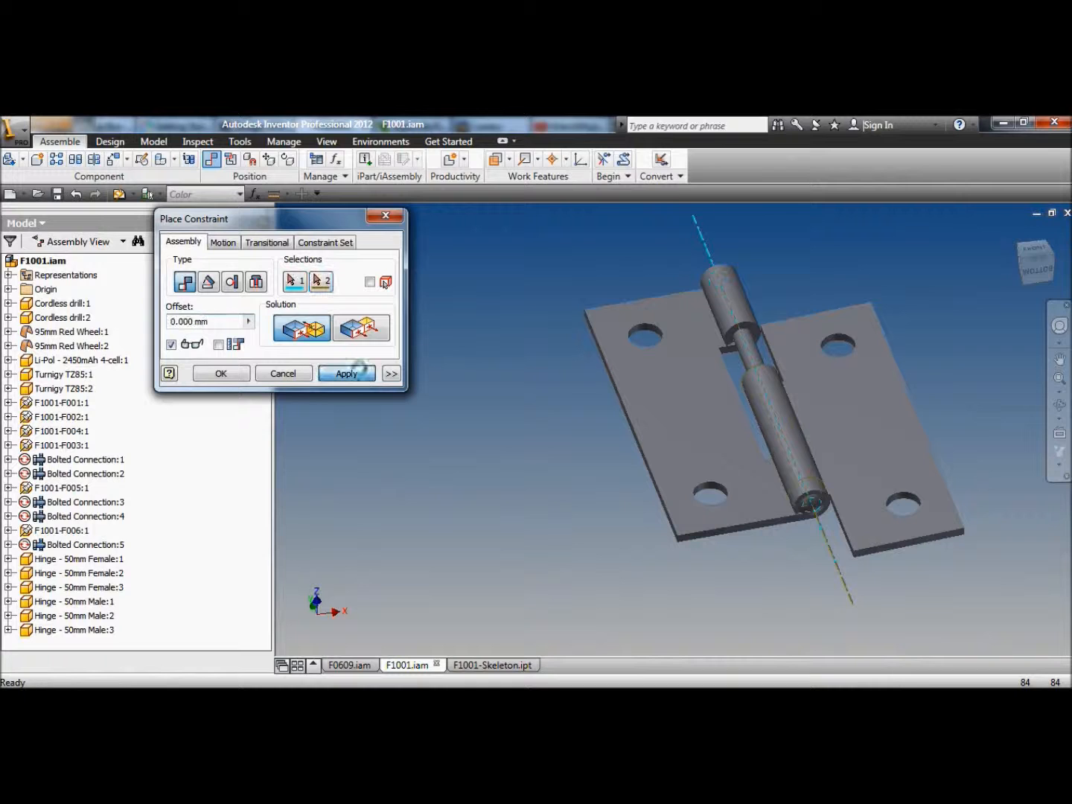
pyautogui.click(347, 372)
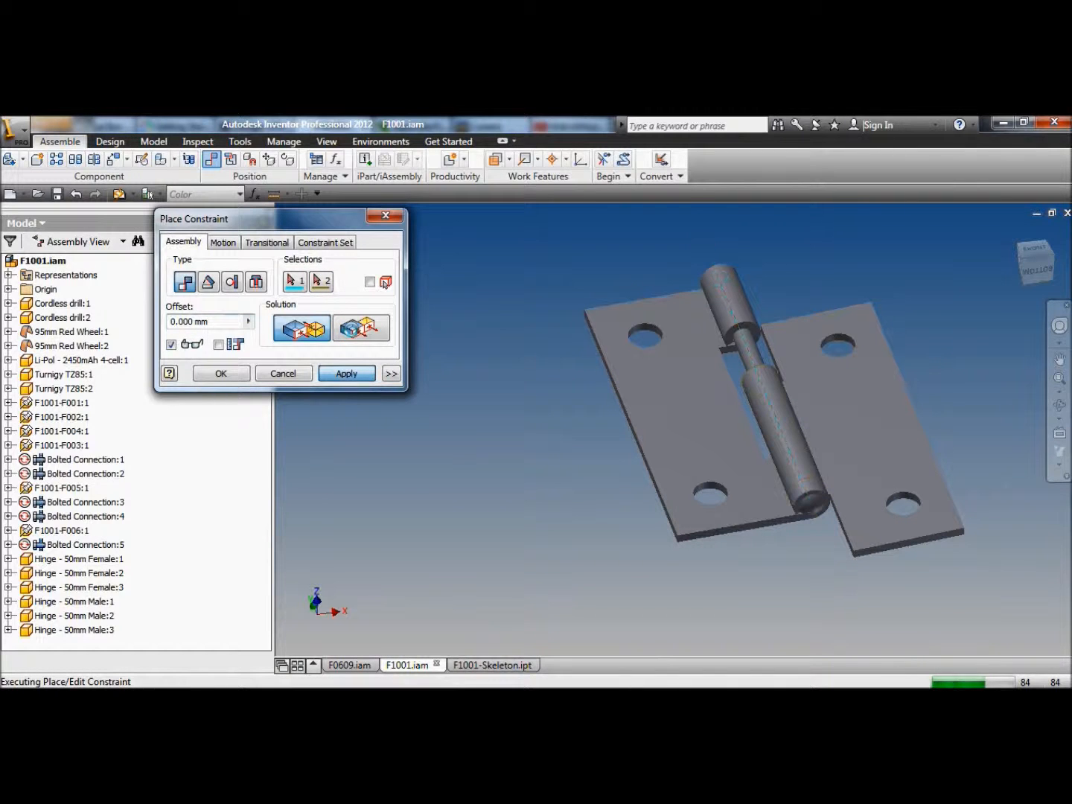
# - Constrain the end faces of the third hinge pair's two leaves flush with 0 mm offset and finish placing constraints
pyautogui.click(358, 330)
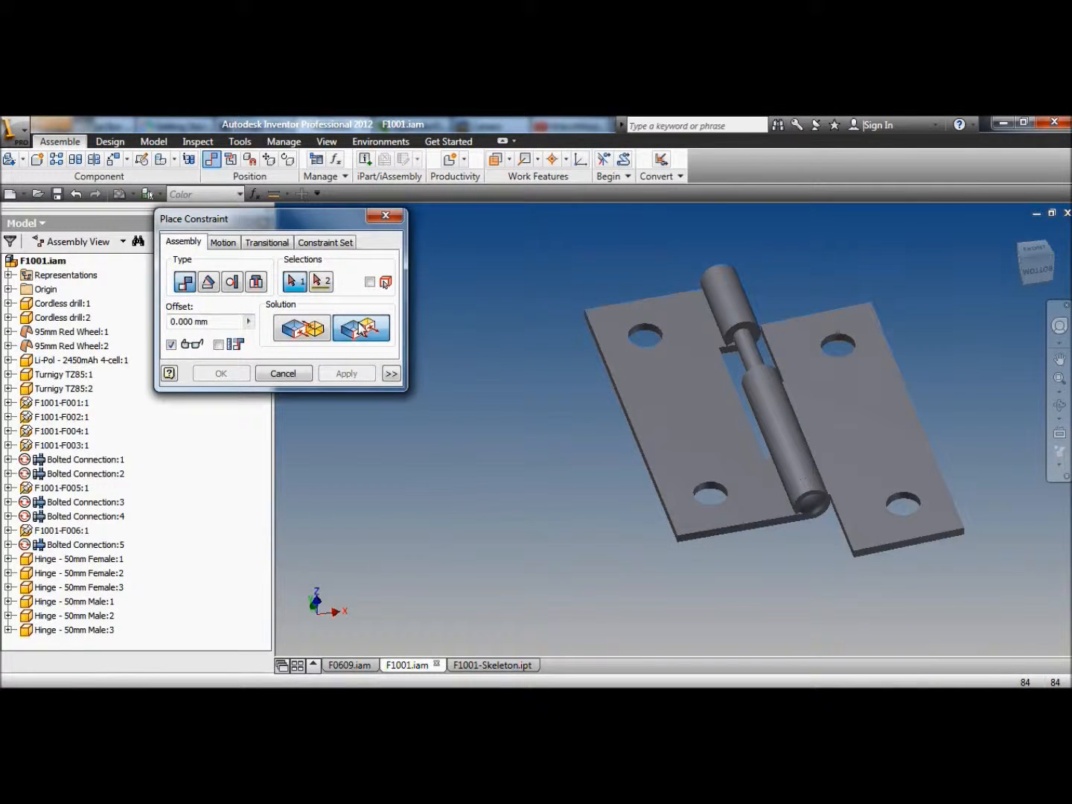
pyautogui.click(767, 525)
pyautogui.click(885, 550)
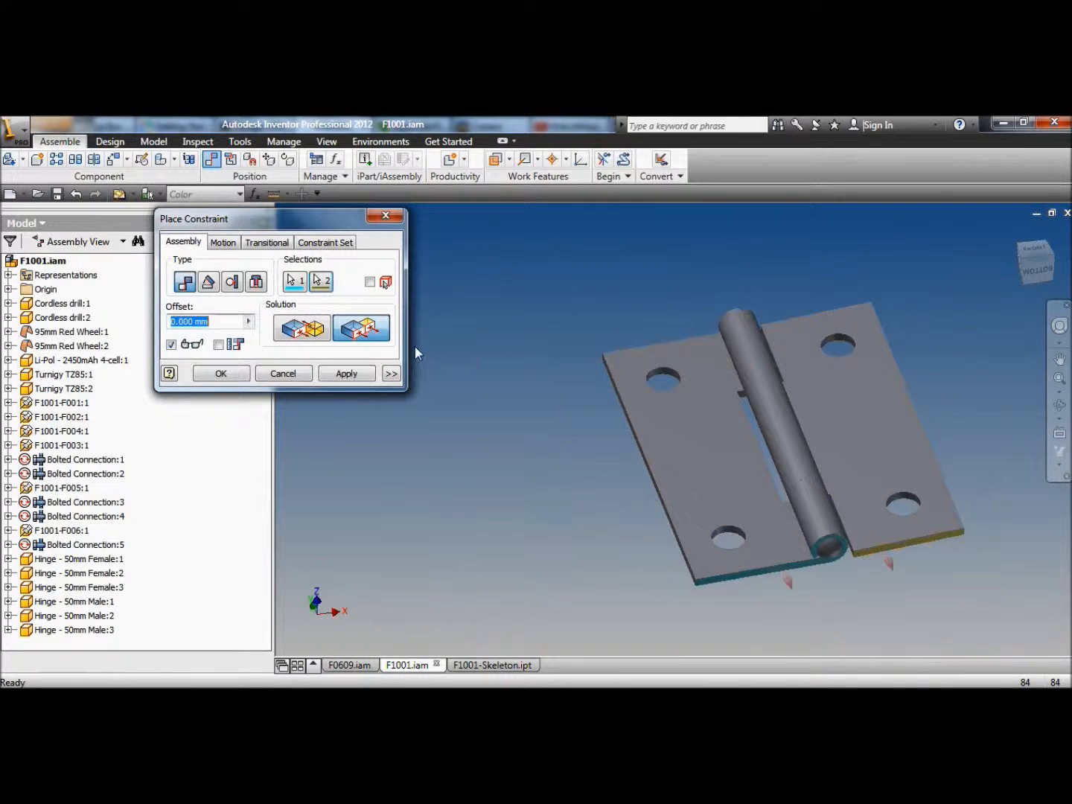
pyautogui.click(334, 376)
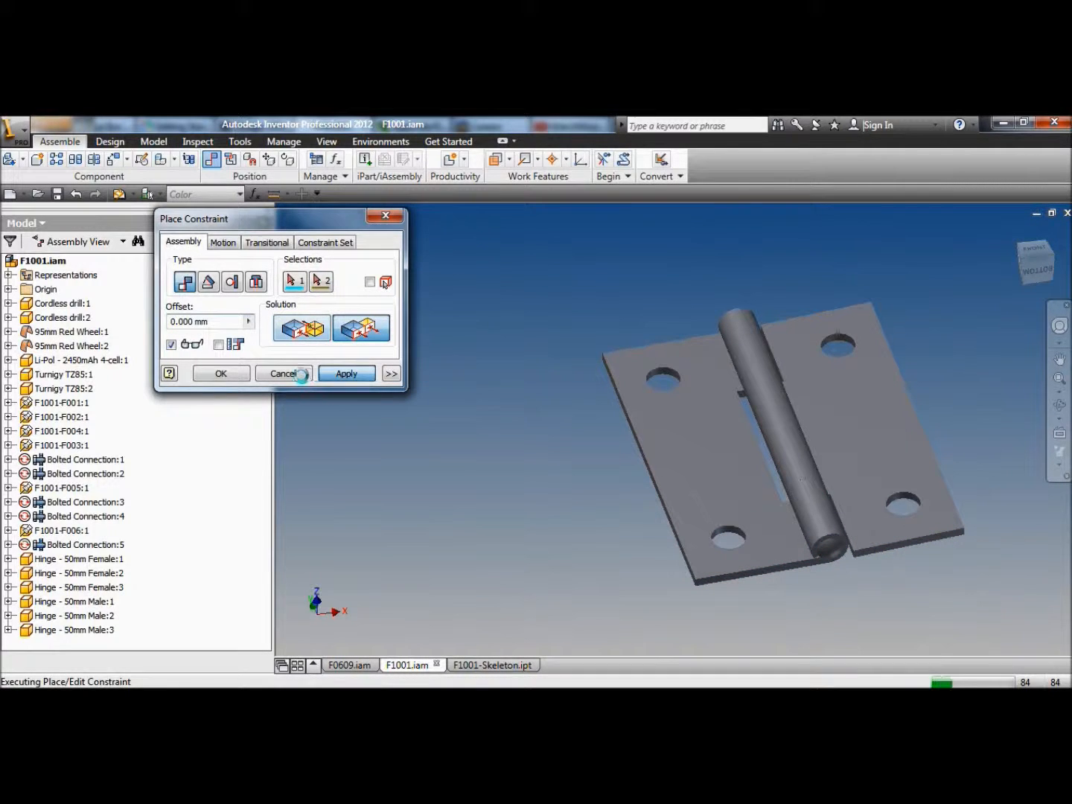
pyautogui.click(297, 376)
pyautogui.scroll(8, 509, 417)
pyautogui.scroll(-3, 509, 528)
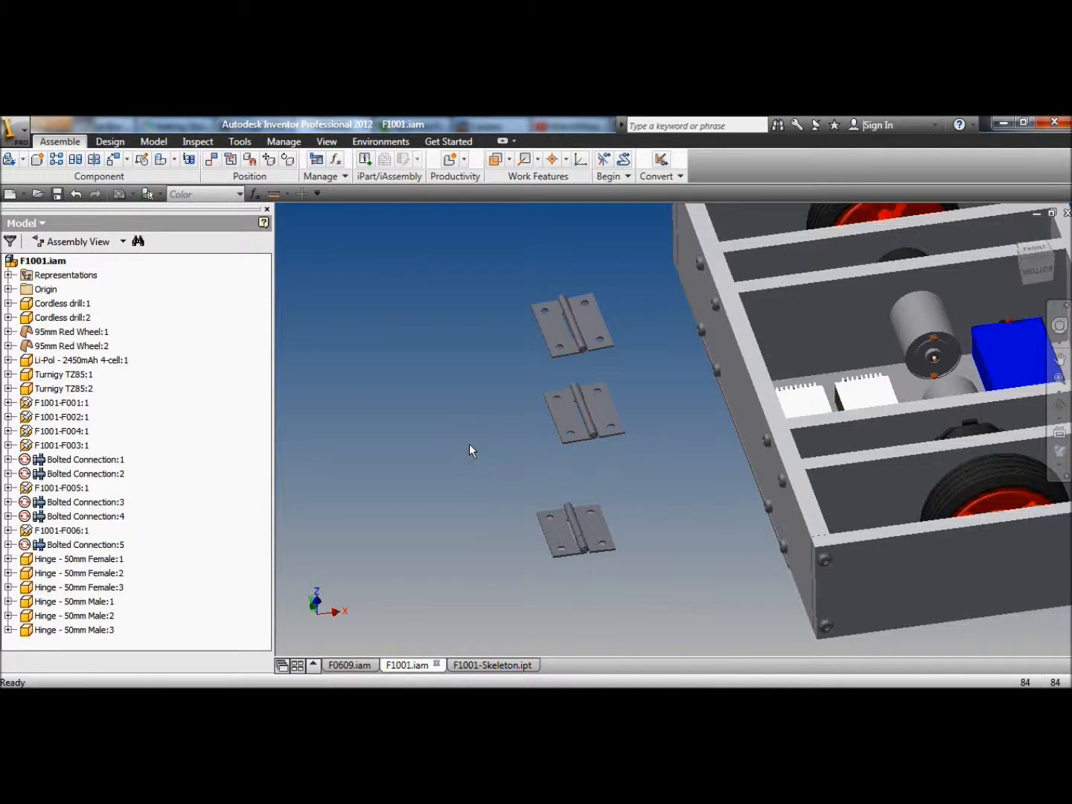
# - In the F1001-Skeleton part, choose the Inventor file Hinge - 50mm Female from Common Parts as the source for linked parameters
pyautogui.click(484, 661)
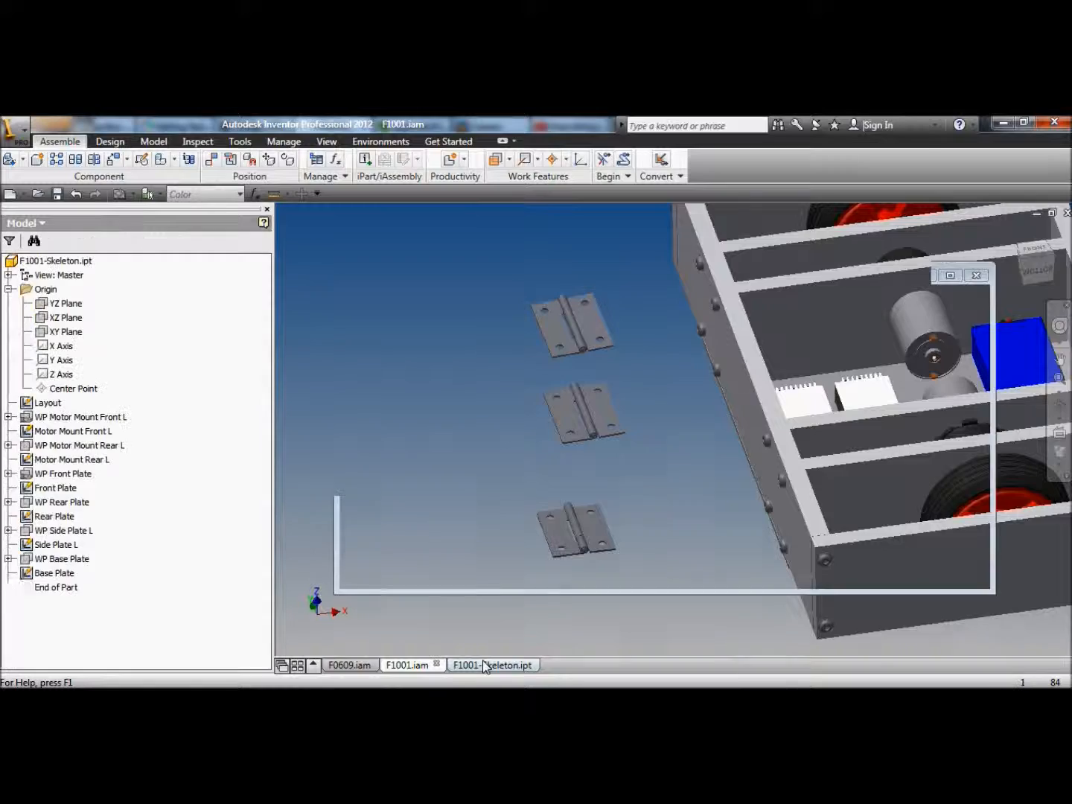
pyautogui.click(721, 158)
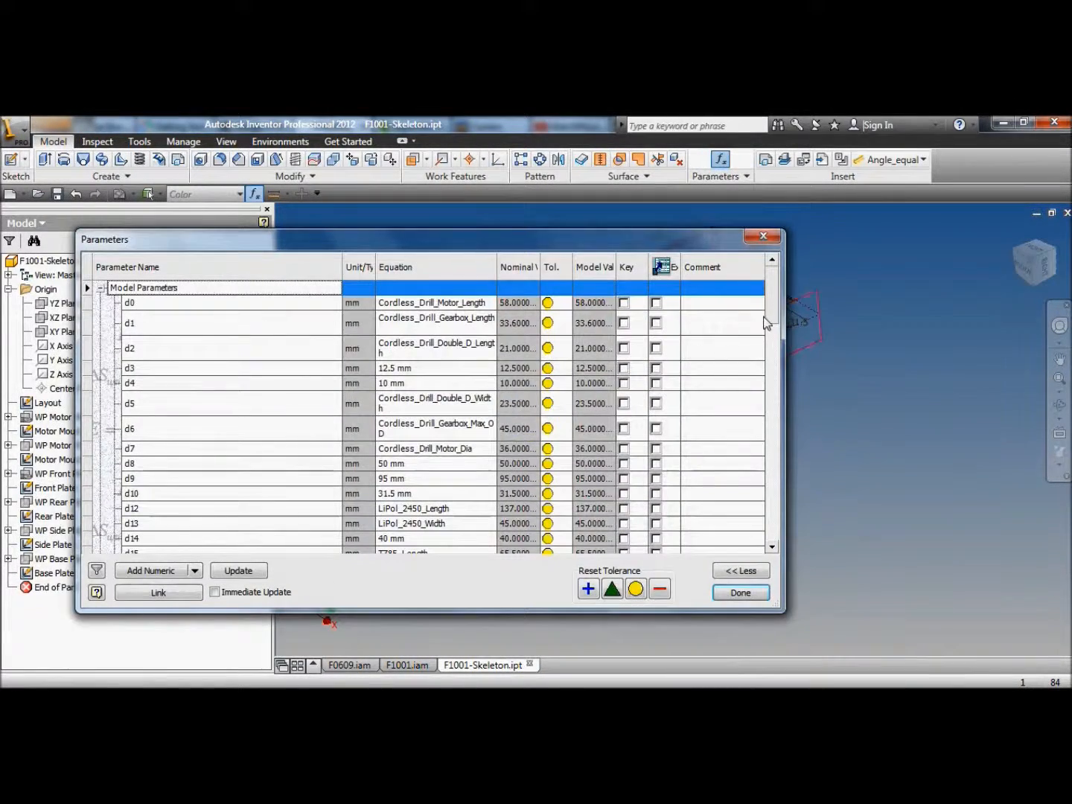
pyautogui.moveTo(769, 325); pyautogui.dragTo(788, 412)
pyautogui.click(138, 595)
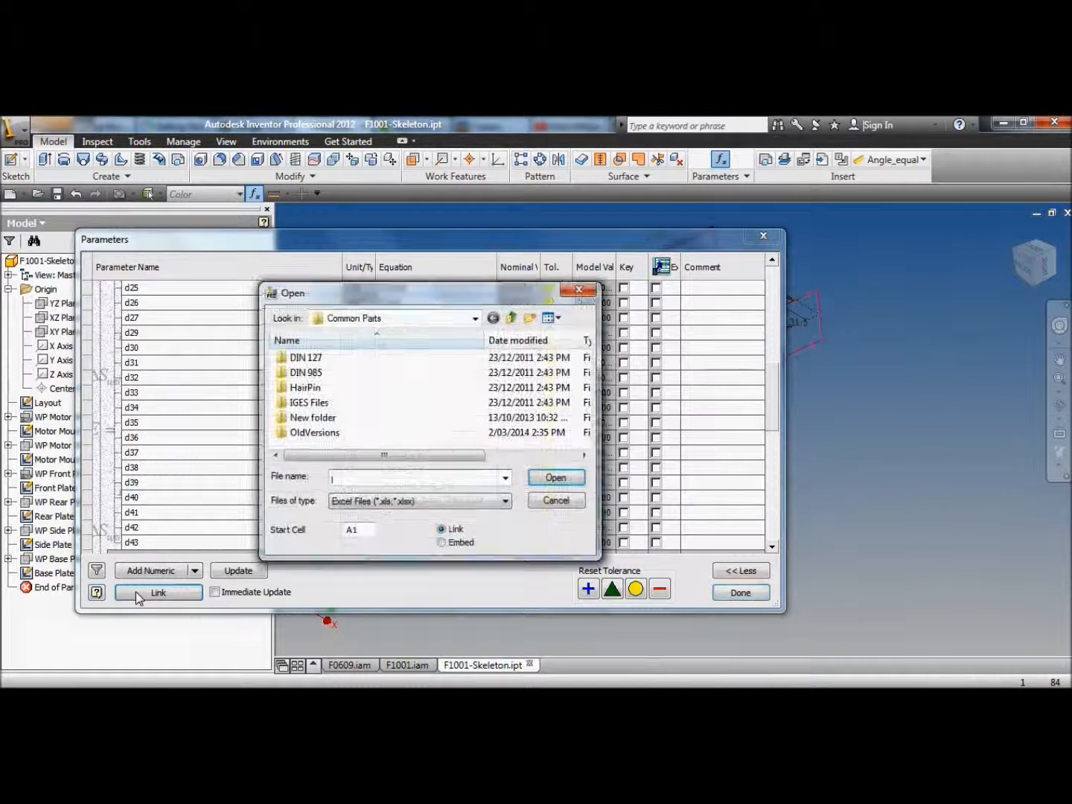
pyautogui.click(397, 503)
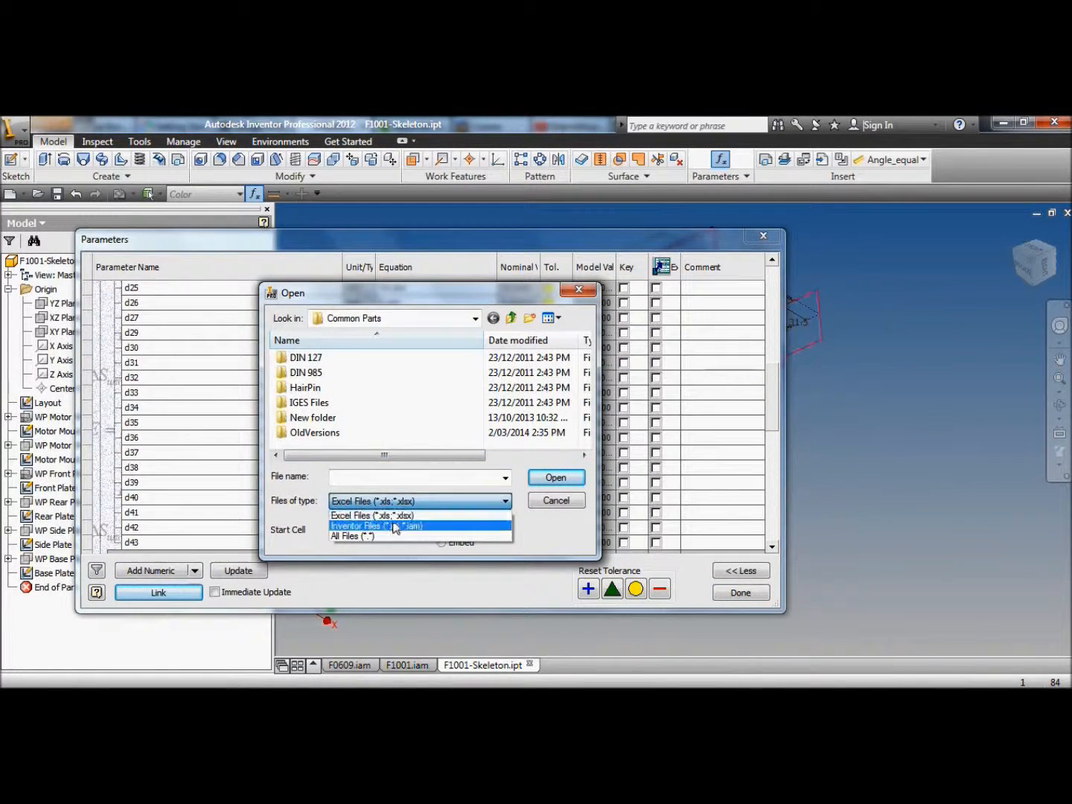
pyautogui.click(402, 524)
pyautogui.moveTo(581, 365); pyautogui.dragTo(587, 373)
pyautogui.scroll(-12, 587, 403)
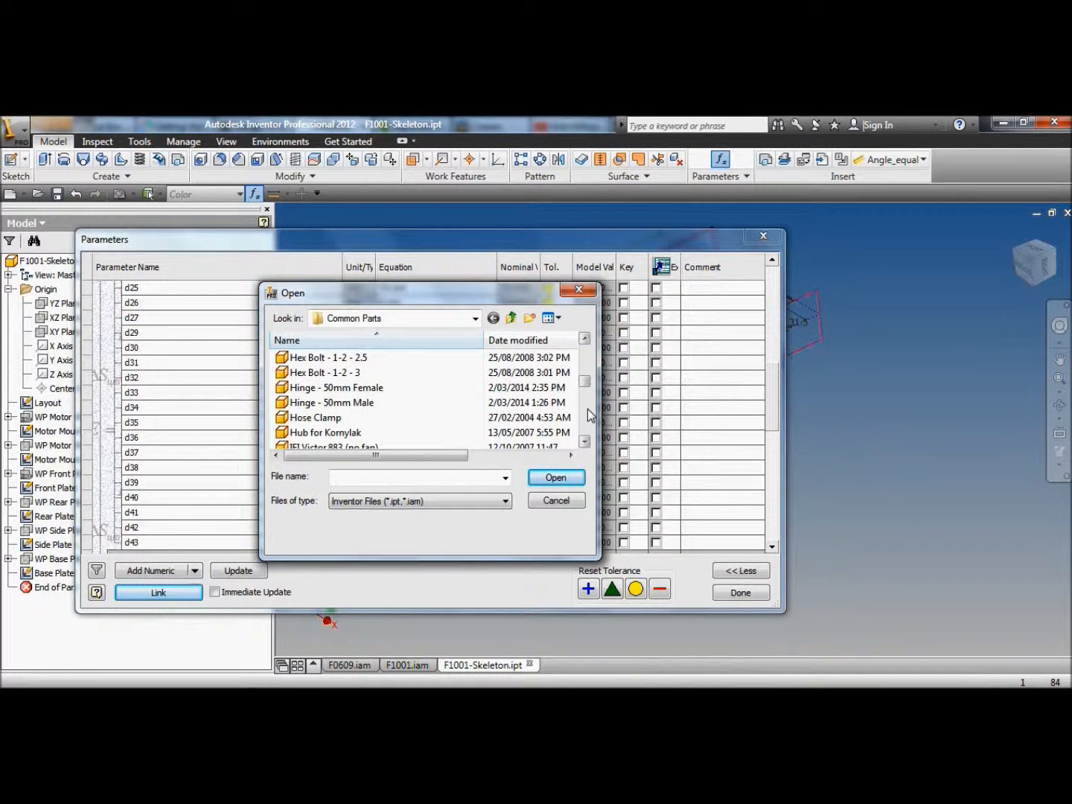
pyautogui.doubleClick(402, 387)
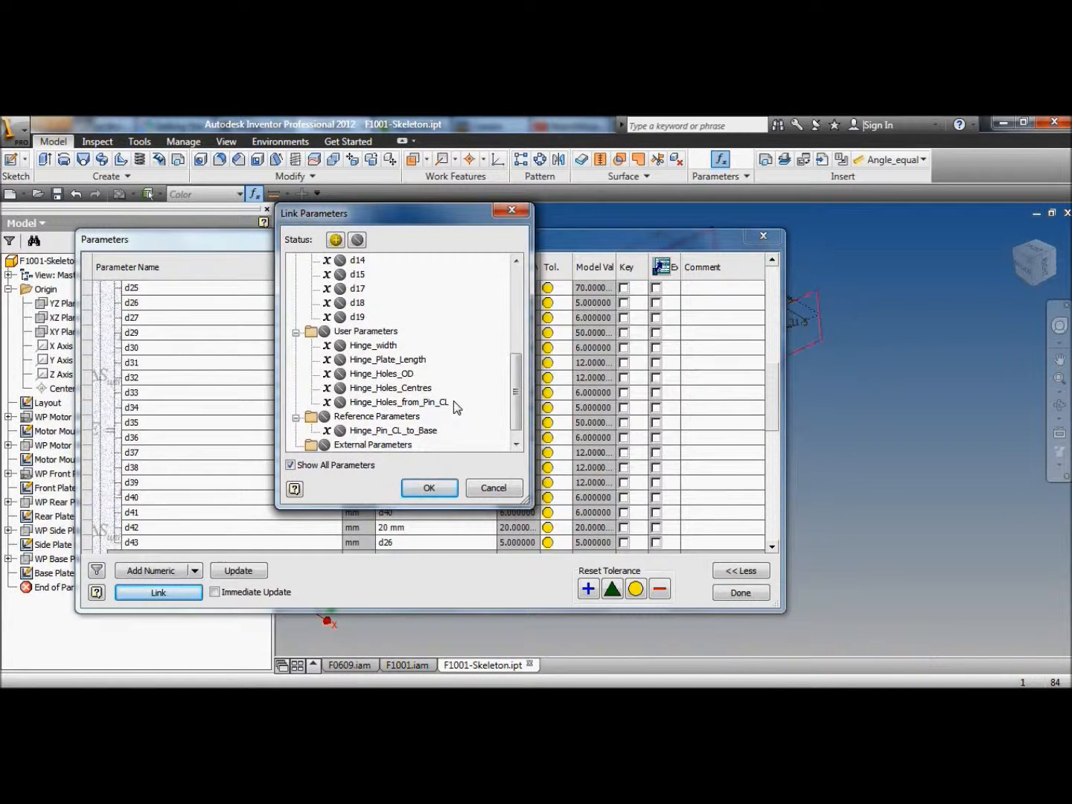
# - Link all user parameters of the female hinge into the skeleton part and close its parameter table
pyautogui.click(325, 331)
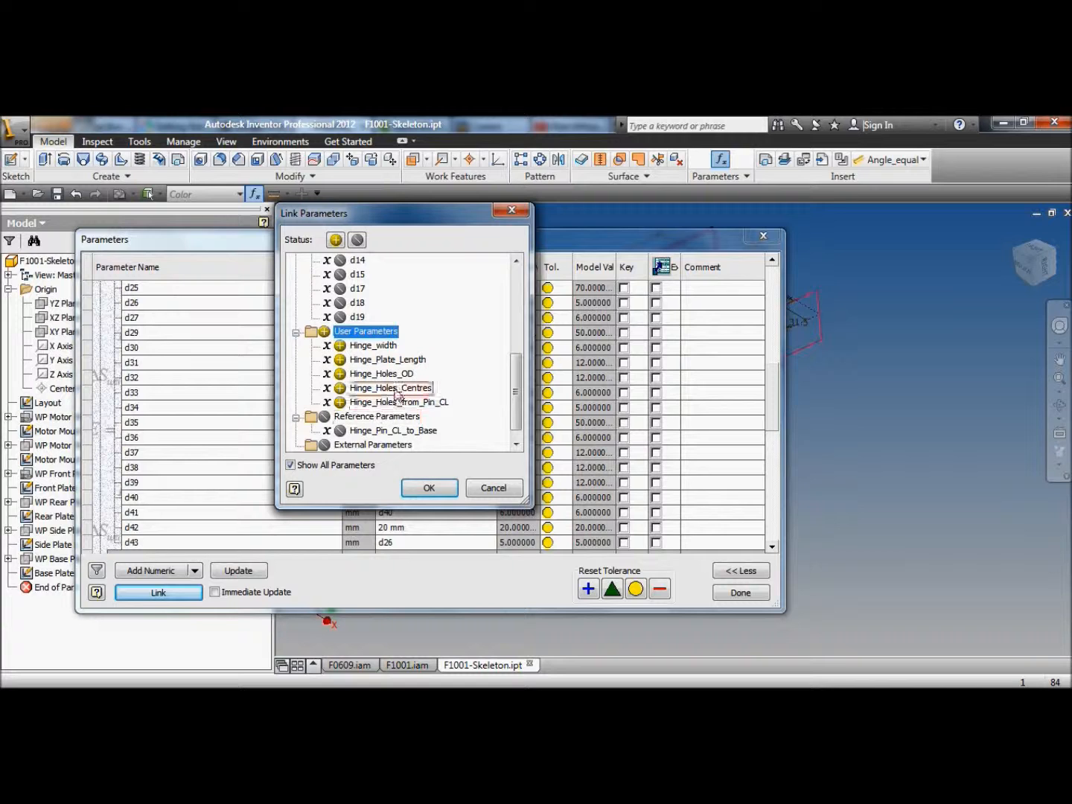
pyautogui.click(430, 489)
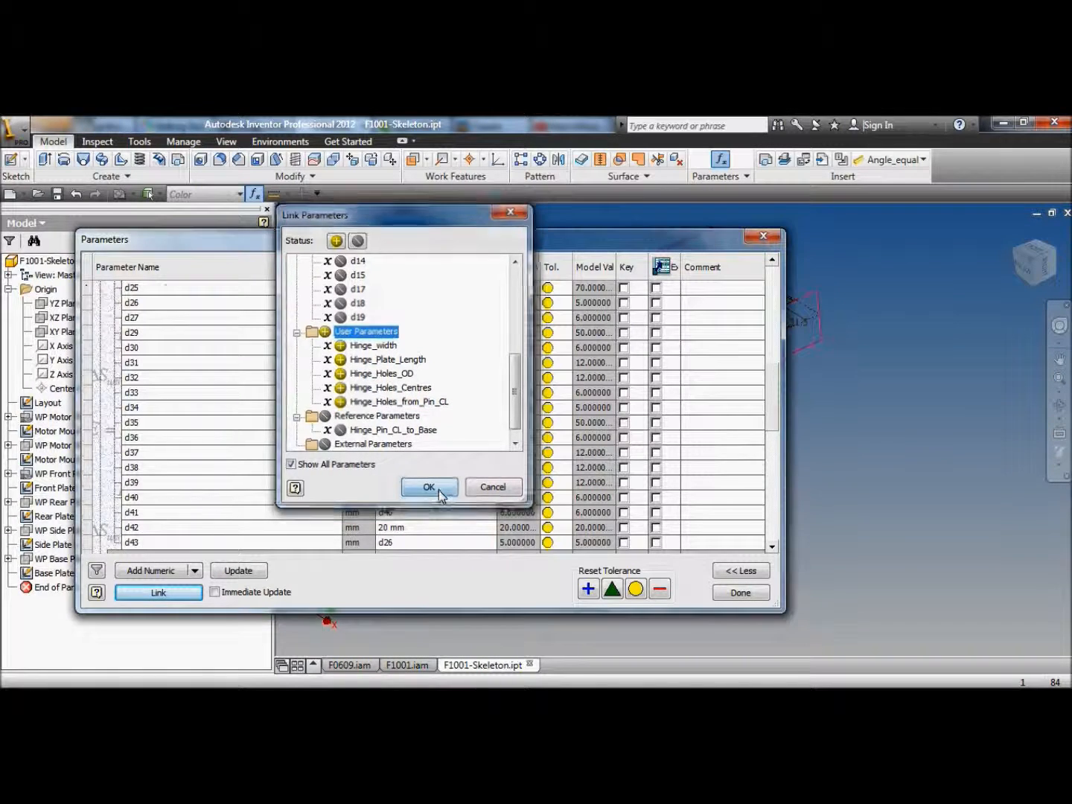
pyautogui.moveTo(777, 328); pyautogui.dragTo(790, 540)
pyautogui.click(740, 594)
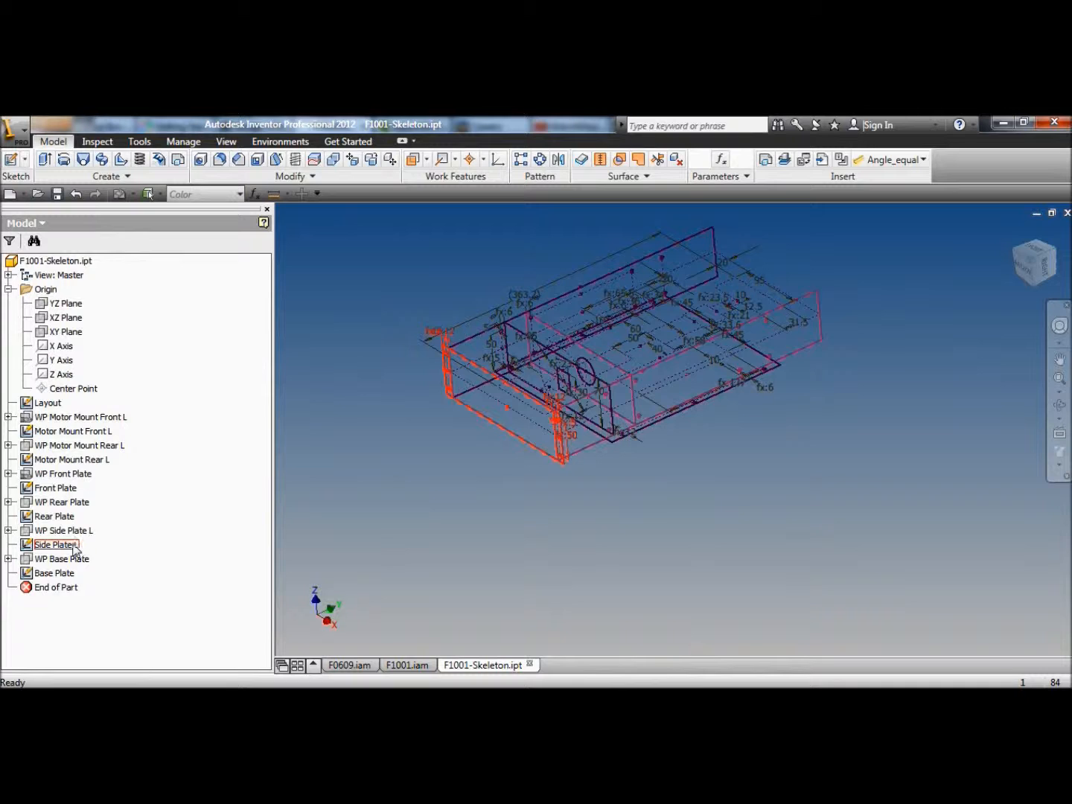
# - Edit the Front Plate sketch and draw a short horizontal construction line near the plate's upper edge, starting at about X 23 mm, Y 22.5 mm
pyautogui.rightClick(54, 490)
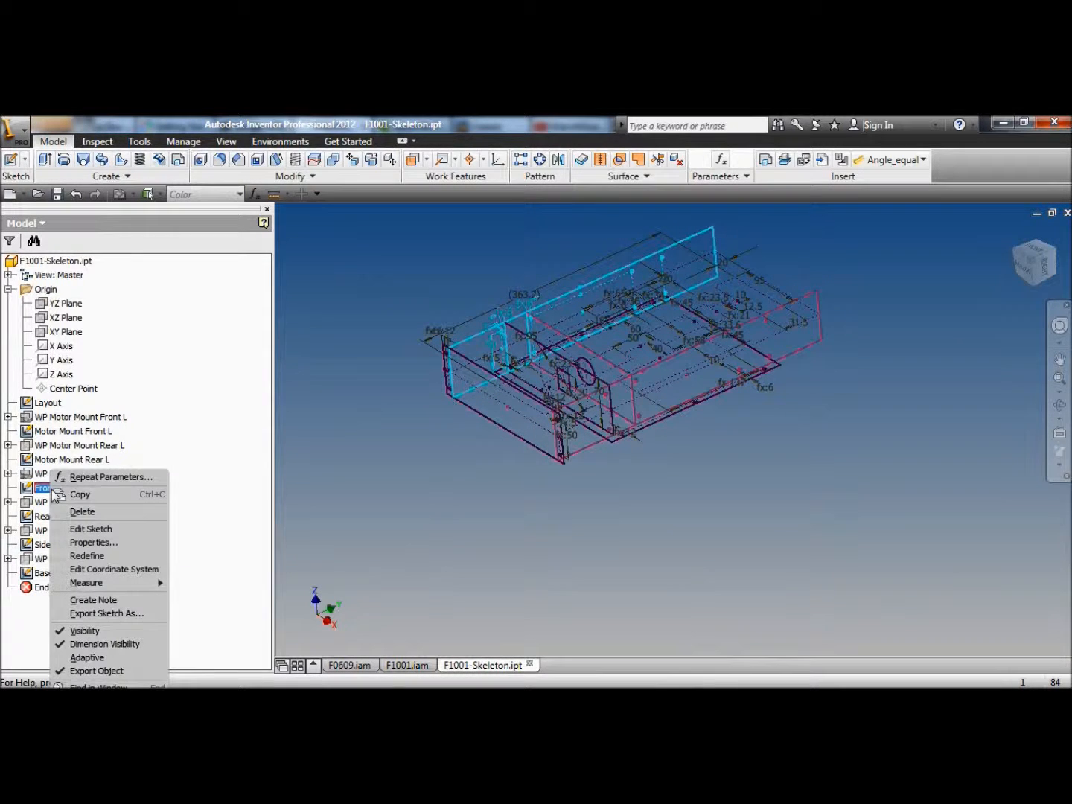
pyautogui.click(101, 531)
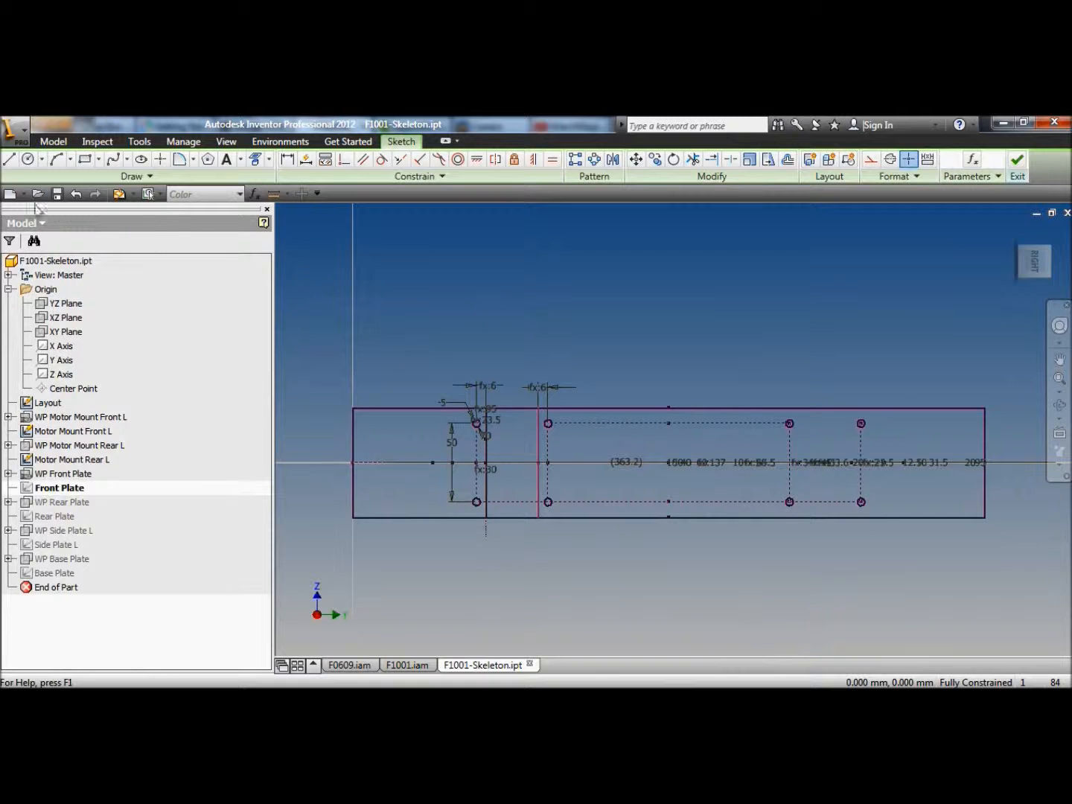
pyautogui.click(10, 158)
pyautogui.click(870, 158)
pyautogui.click(389, 427)
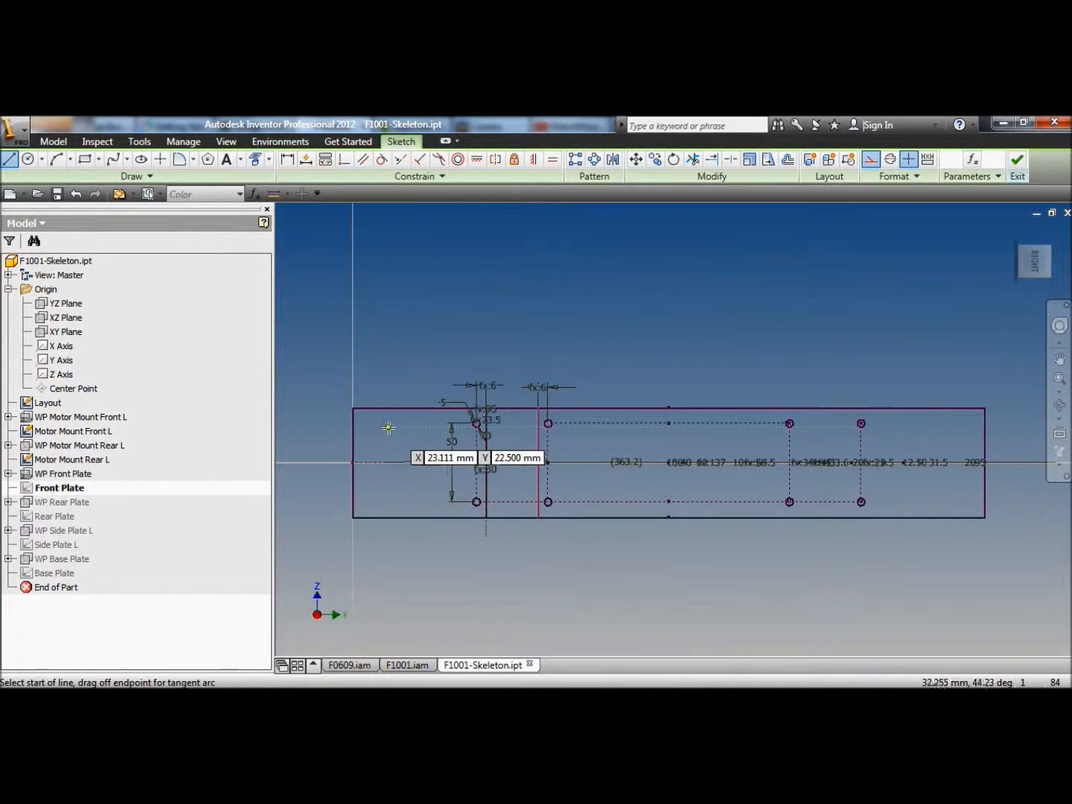
pyautogui.click(432, 426)
pyautogui.rightClick(430, 351)
pyautogui.click(403, 418)
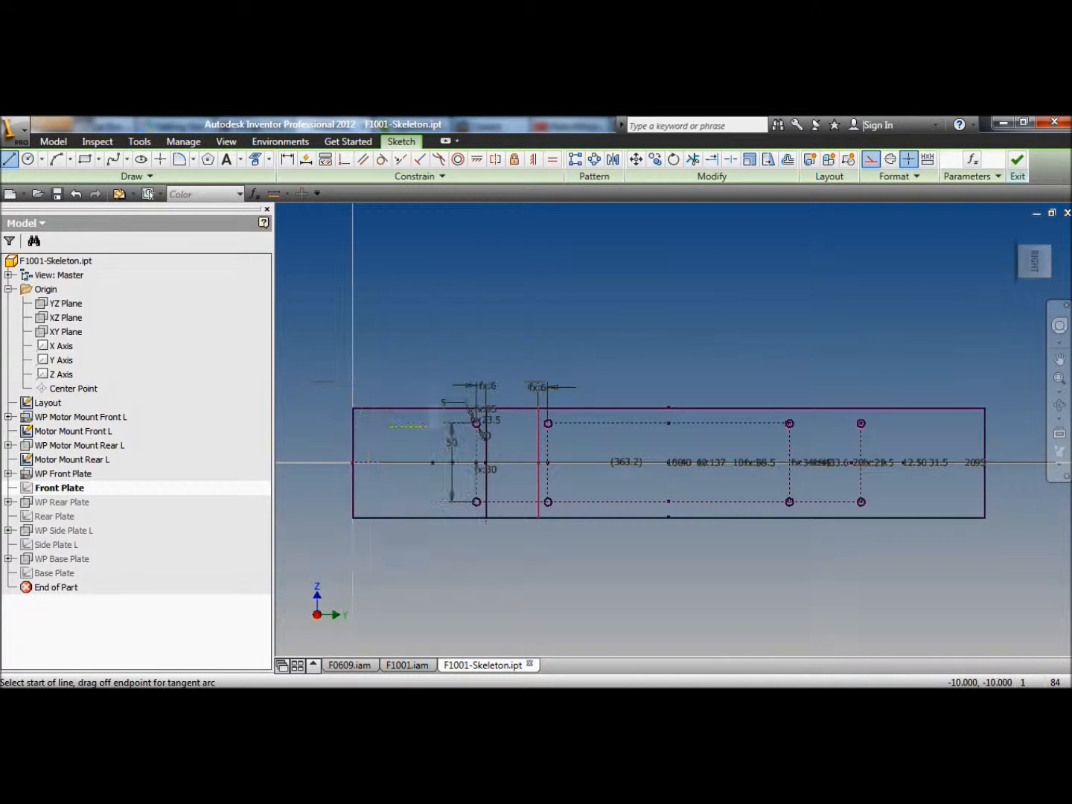
# - Draw two more short horizontal construction lines near the plate's upper edge, one at mid-length and one near the end farthest from the origin
pyautogui.click(648, 434)
pyautogui.click(697, 434)
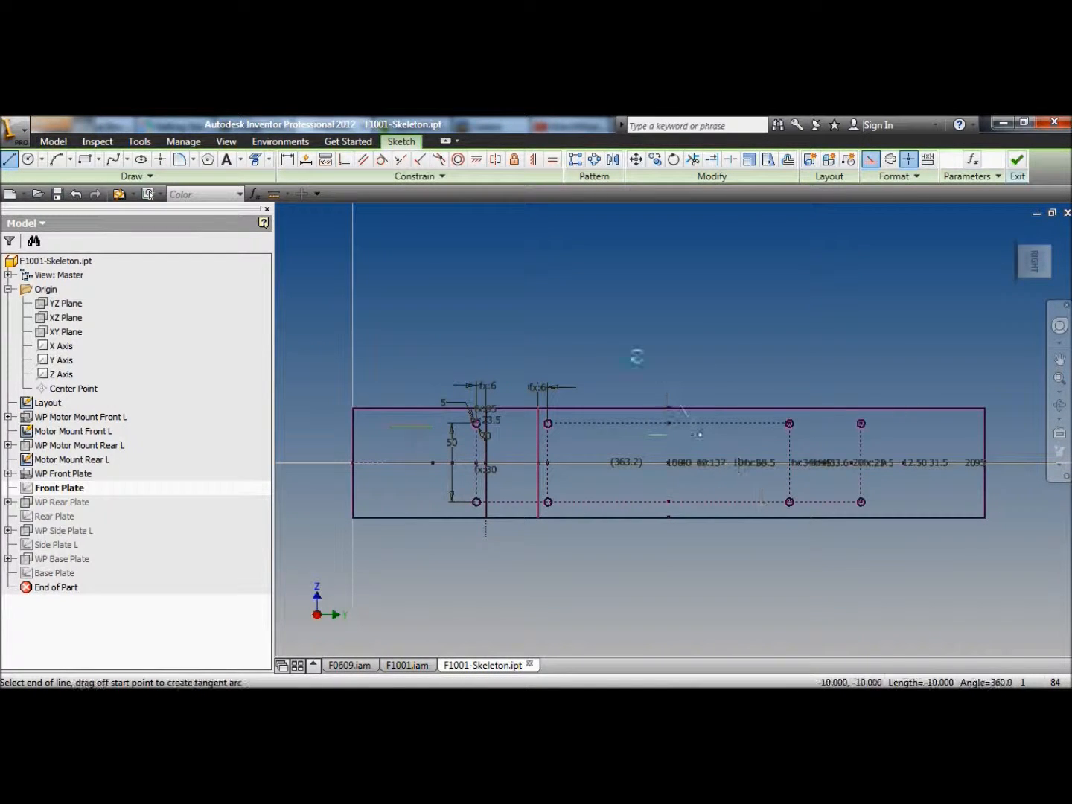
pyautogui.rightClick(620, 310)
pyautogui.click(622, 381)
pyautogui.click(917, 434)
pyautogui.click(955, 433)
pyautogui.rightClick(743, 274)
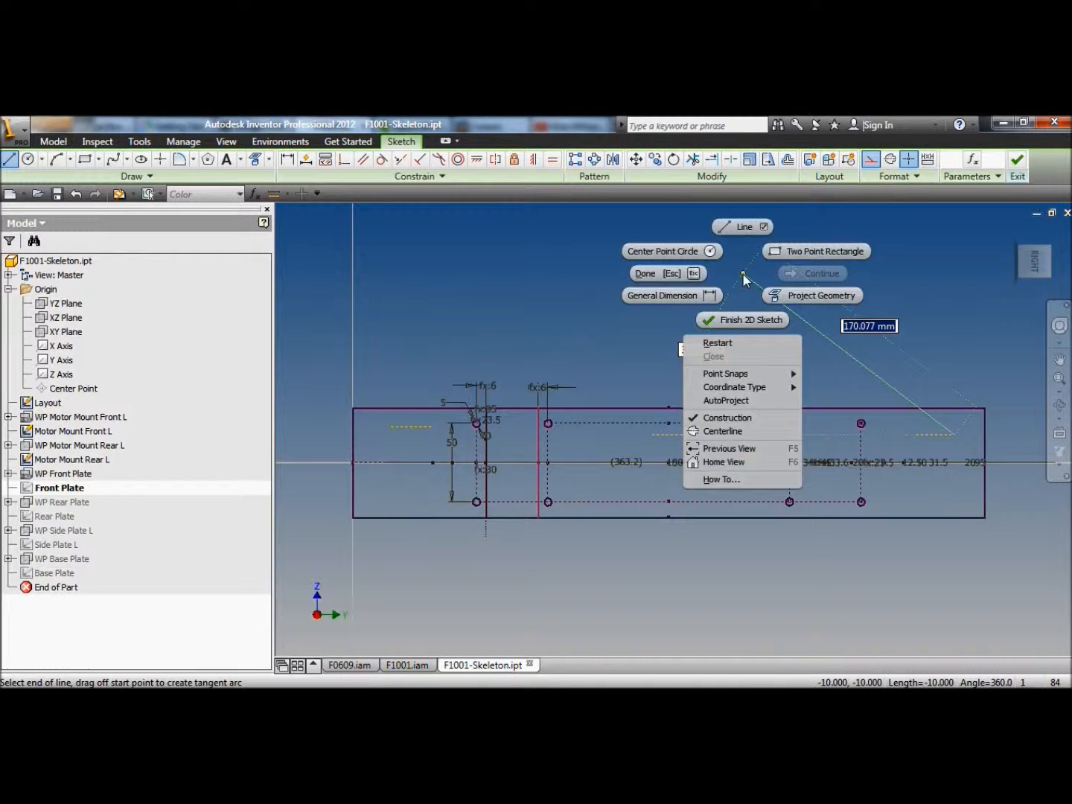
pyautogui.click(647, 273)
# - Make the three short construction lines equal in length
pyautogui.click(552, 159)
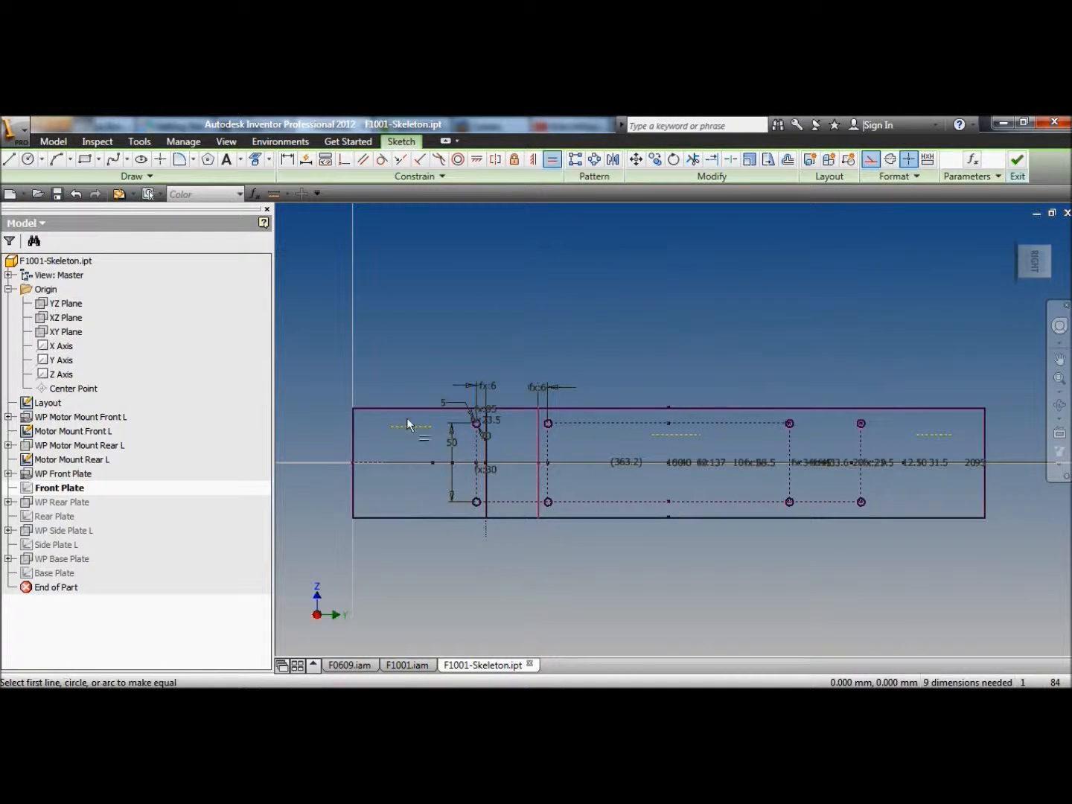
pyautogui.click(667, 434)
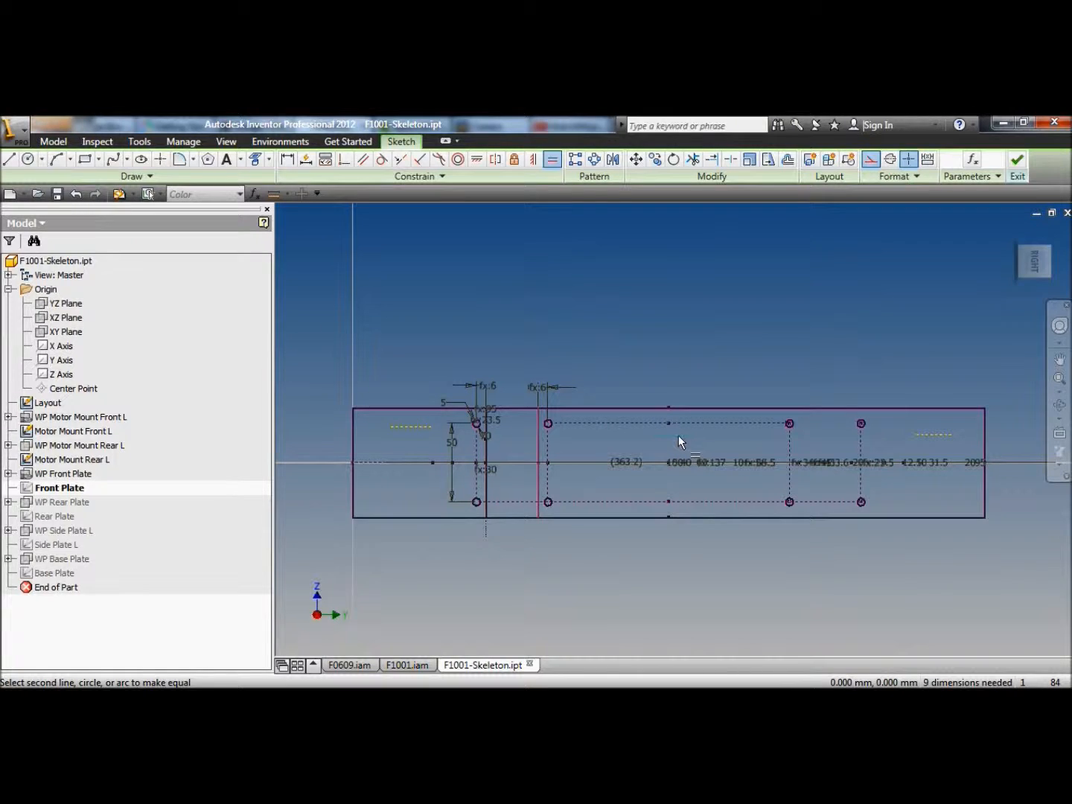
pyautogui.click(406, 427)
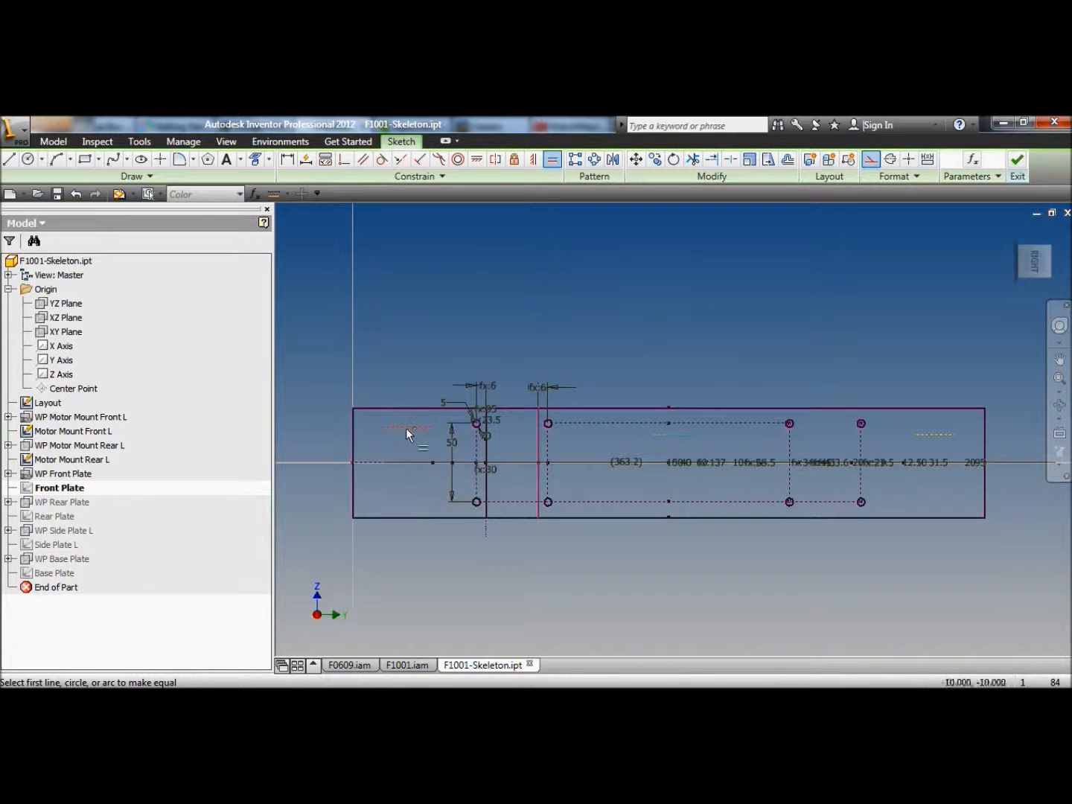
pyautogui.click(411, 426)
pyautogui.click(933, 437)
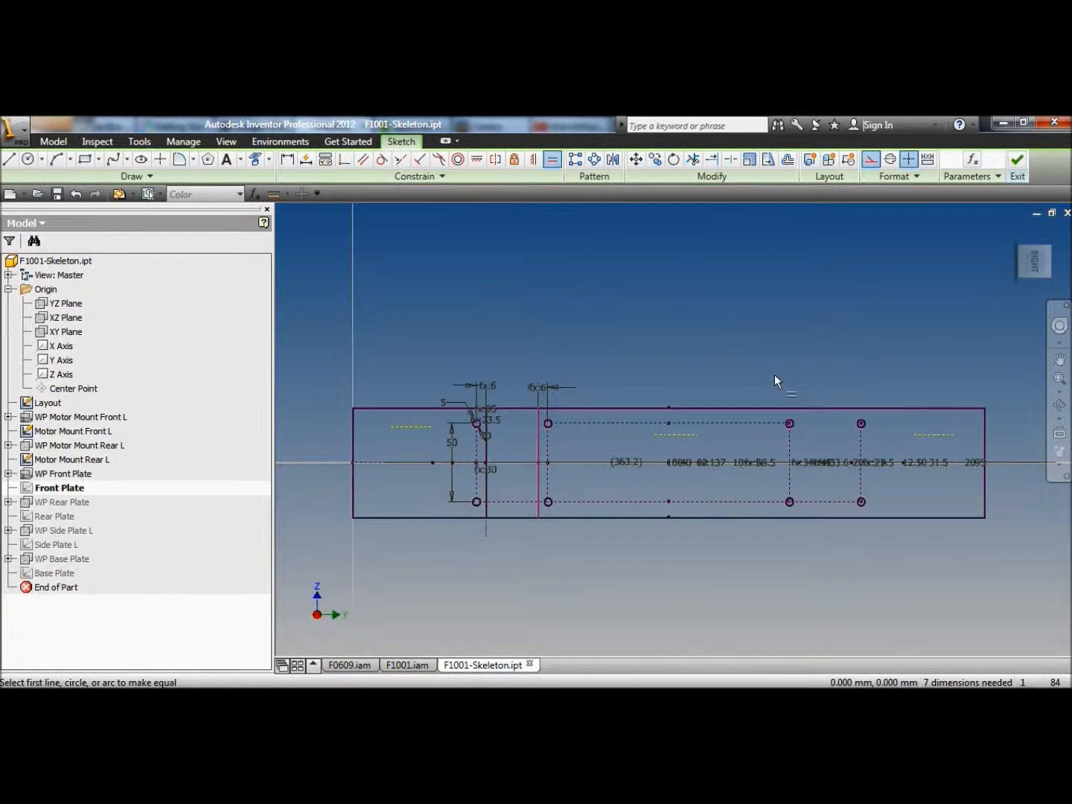
# - Make the three short construction lines collinear
pyautogui.click(401, 159)
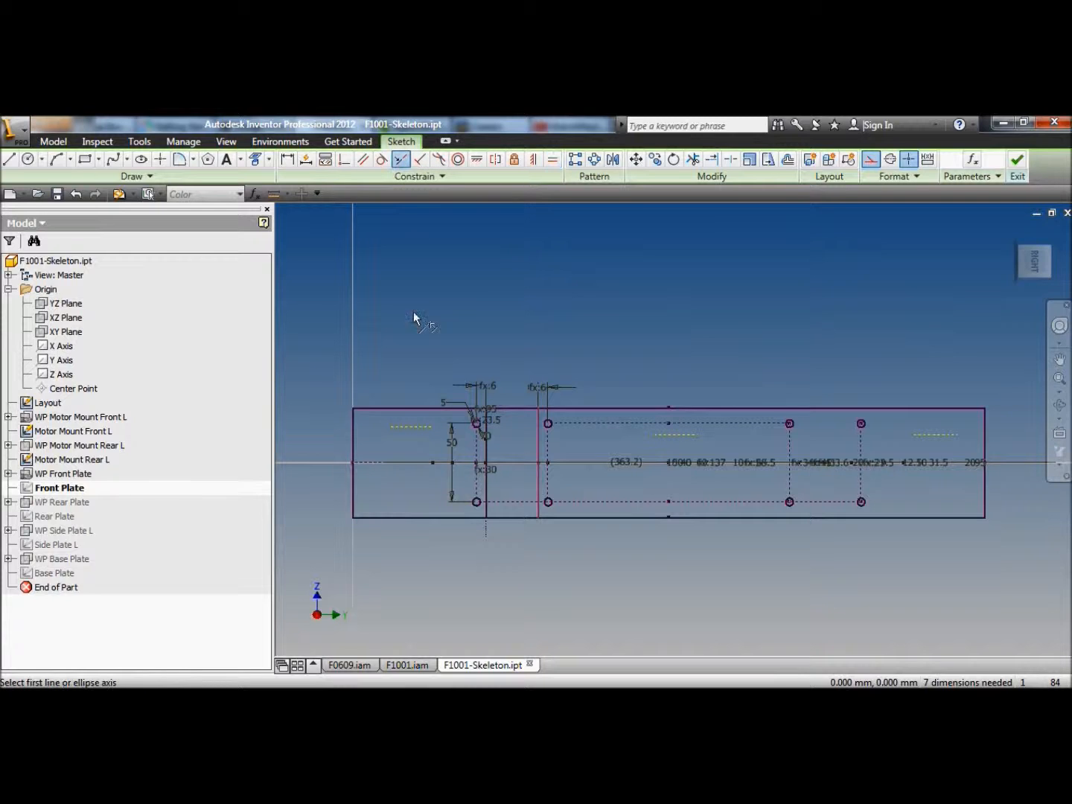
pyautogui.click(415, 426)
pyautogui.click(673, 434)
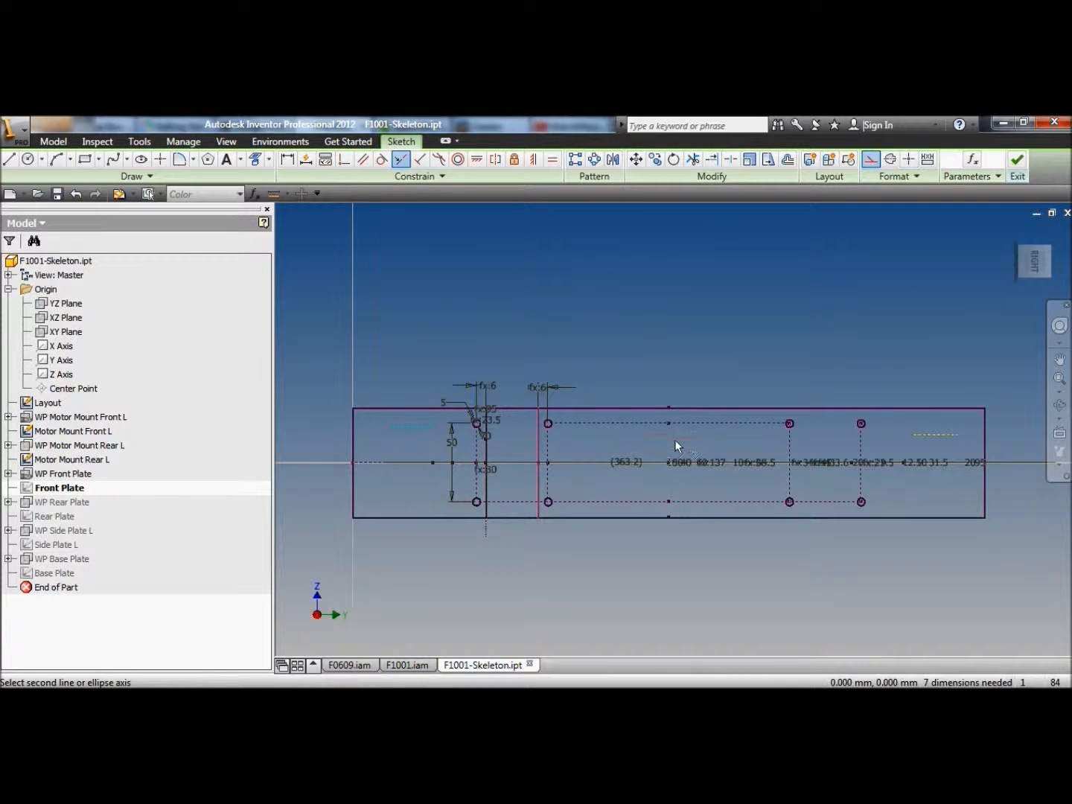
pyautogui.click(668, 431)
pyautogui.click(942, 436)
# - Align the midpoint of the middle construction line vertically with the midpoint of the plate's upper edge
pyautogui.click(533, 159)
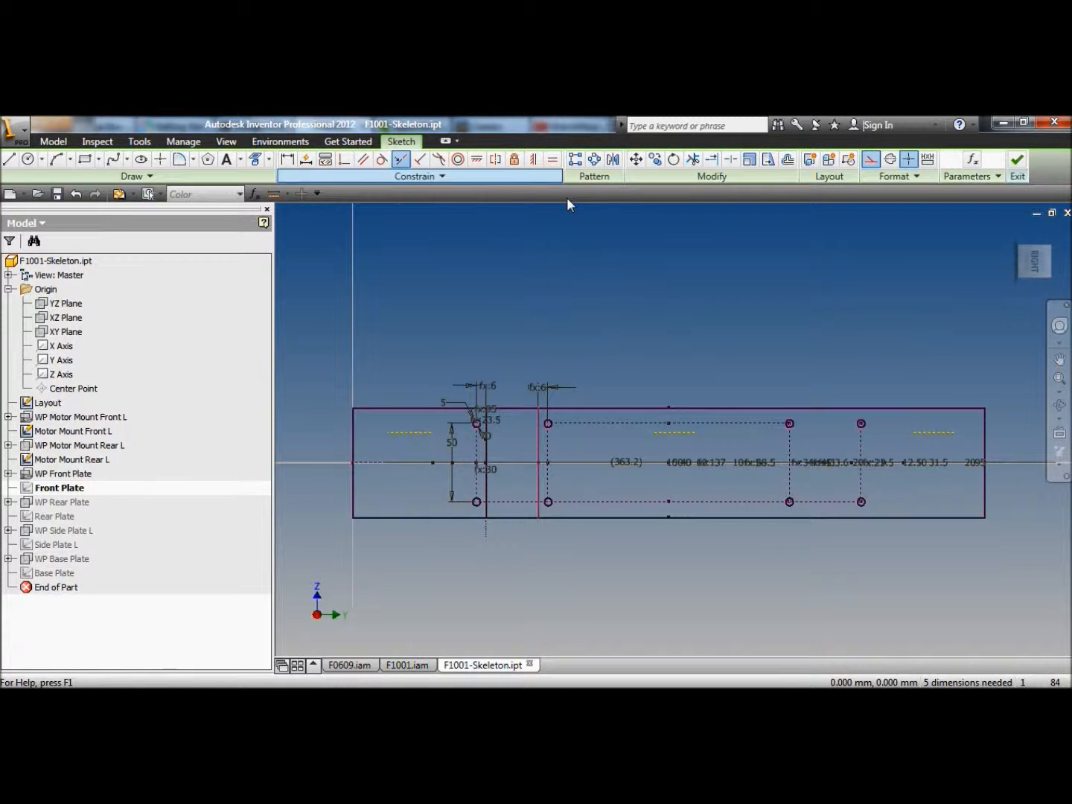
pyautogui.click(676, 432)
pyautogui.click(668, 408)
# - Draw a circle about 11 mm in diameter centred on each end of the three short construction lines
pyautogui.click(28, 158)
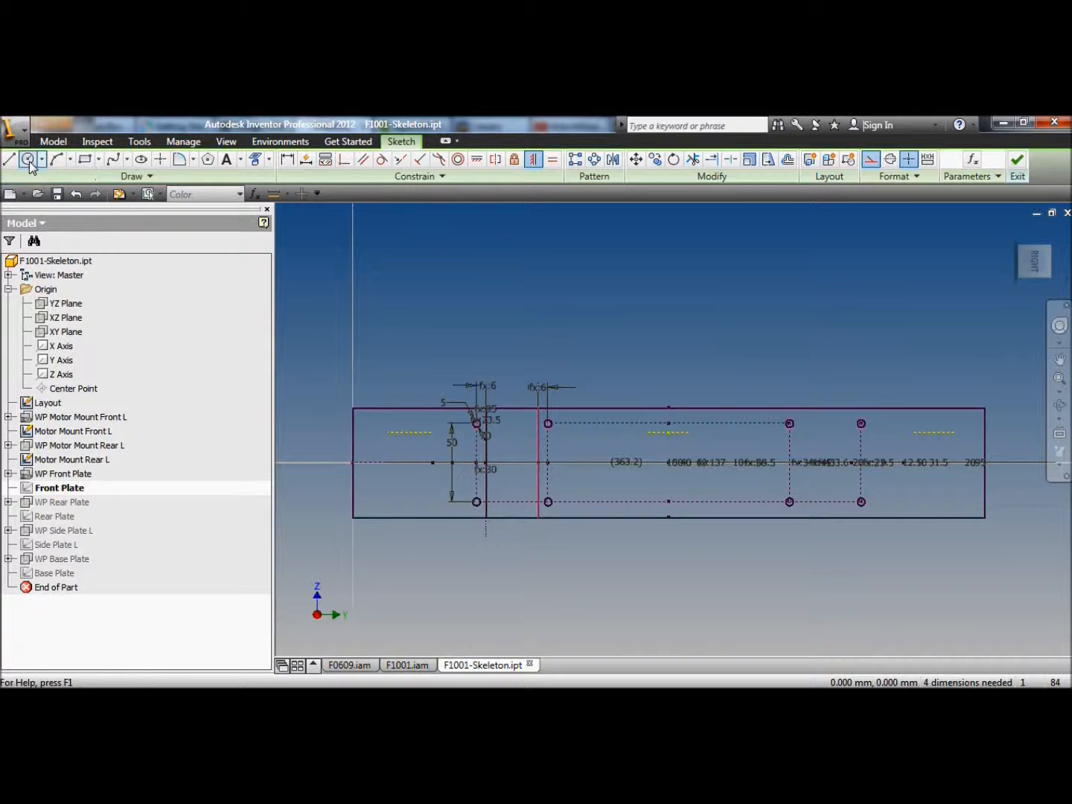
pyautogui.click(387, 433)
pyautogui.click(381, 429)
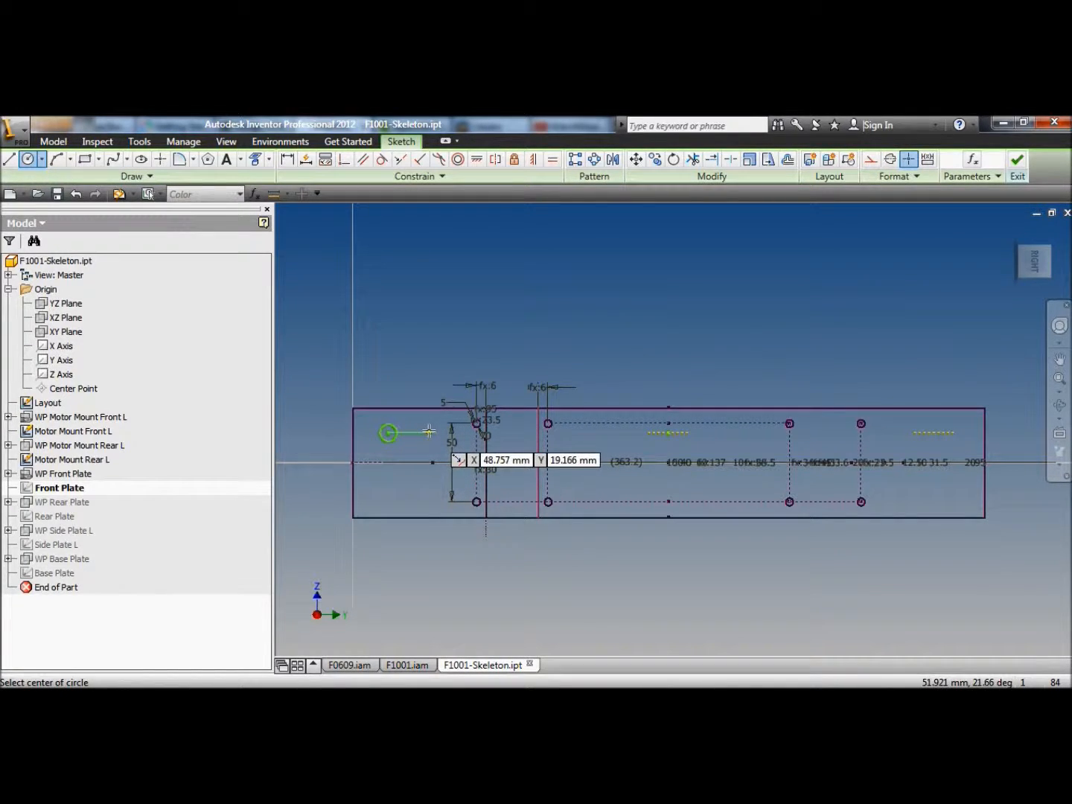
pyautogui.click(429, 433)
pyautogui.click(431, 429)
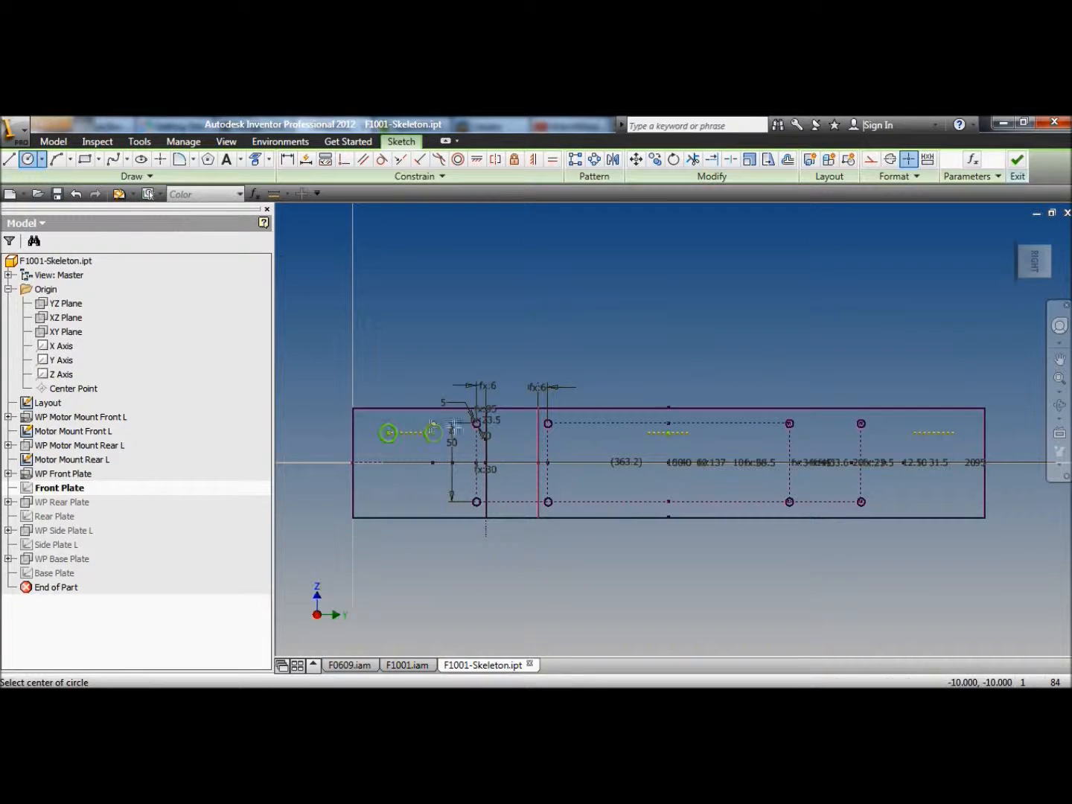
pyautogui.click(645, 431)
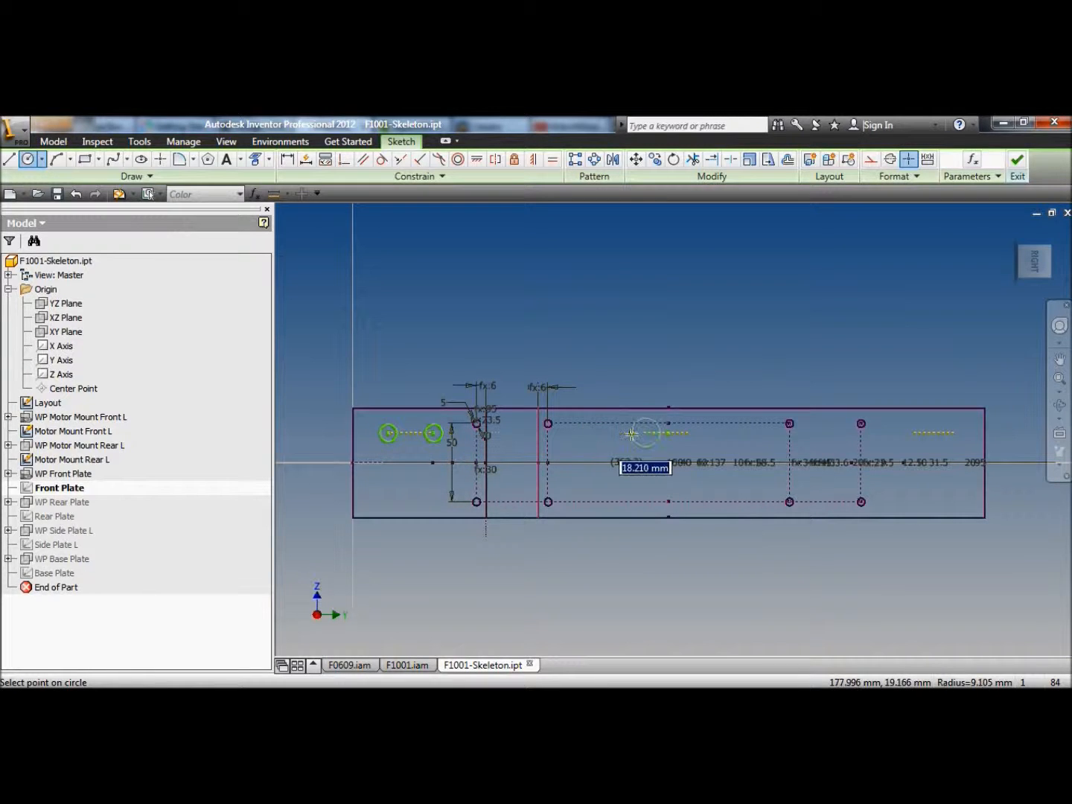
pyautogui.click(655, 434)
pyautogui.click(690, 433)
pyautogui.click(694, 441)
pyautogui.click(905, 431)
pyautogui.click(909, 434)
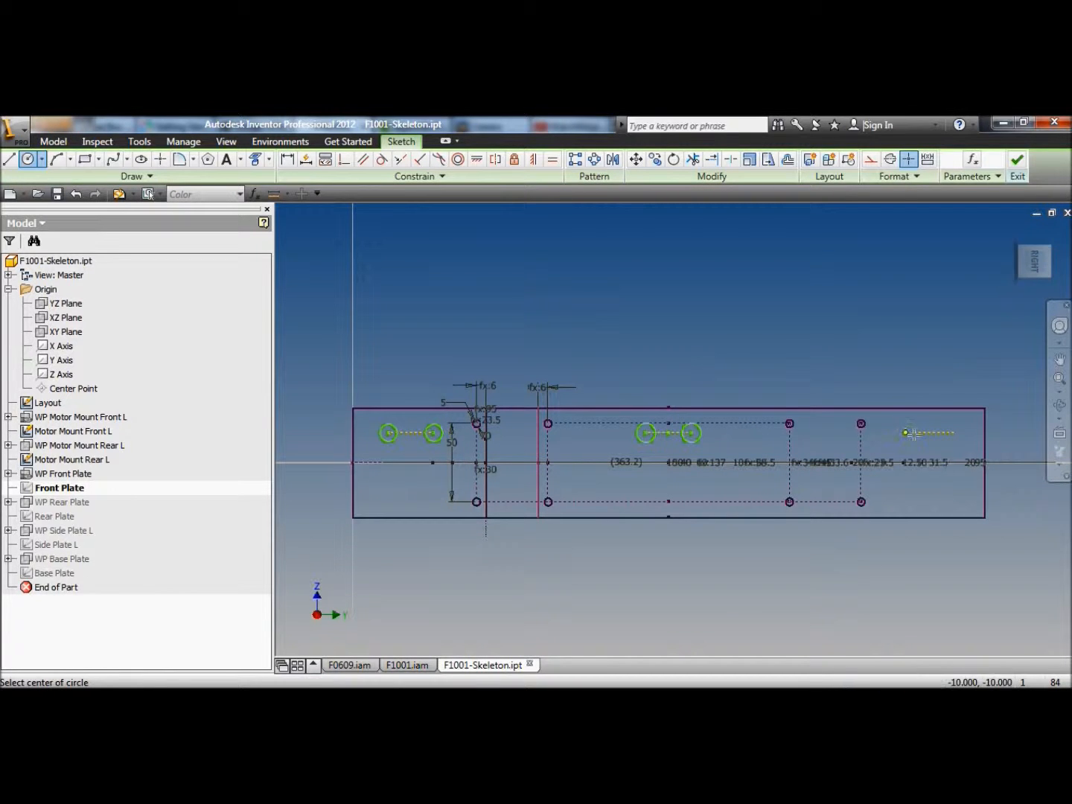
pyautogui.click(958, 432)
pyautogui.click(966, 434)
# - Make the six new circles on the construction line ends equal in size
pyautogui.click(552, 159)
pyautogui.click(389, 444)
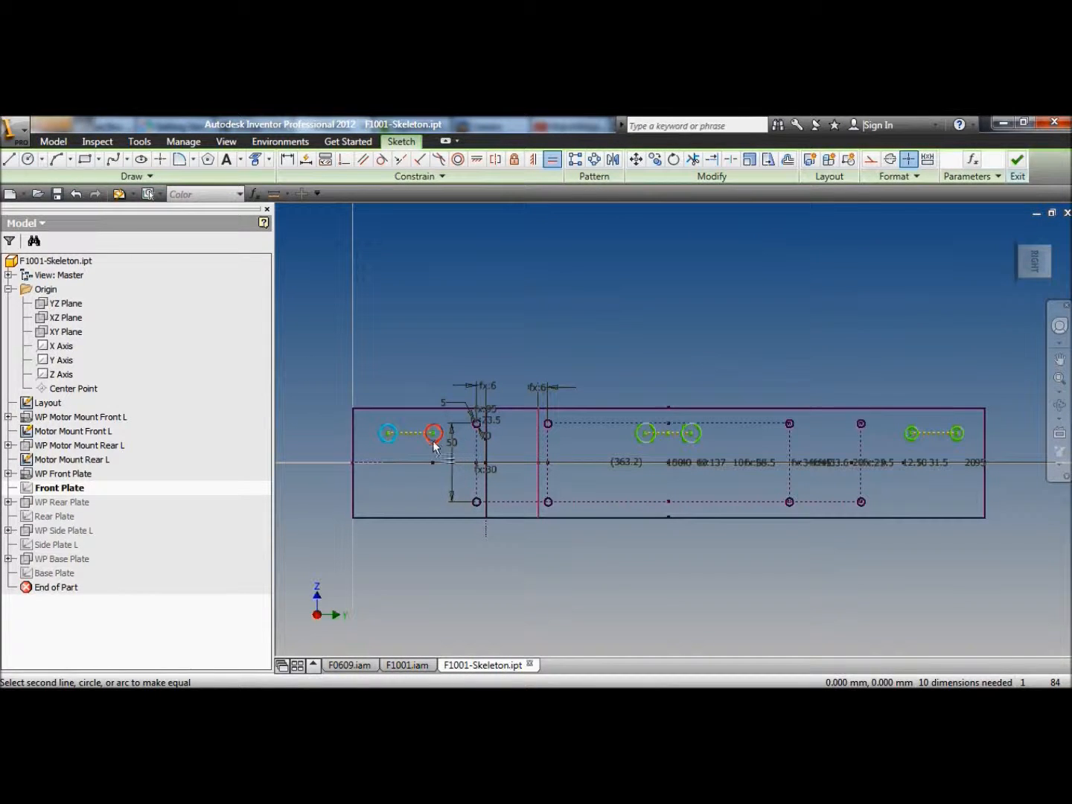
pyautogui.click(638, 439)
pyautogui.click(639, 439)
pyautogui.click(694, 438)
pyautogui.click(695, 439)
pyautogui.click(913, 437)
pyautogui.click(912, 438)
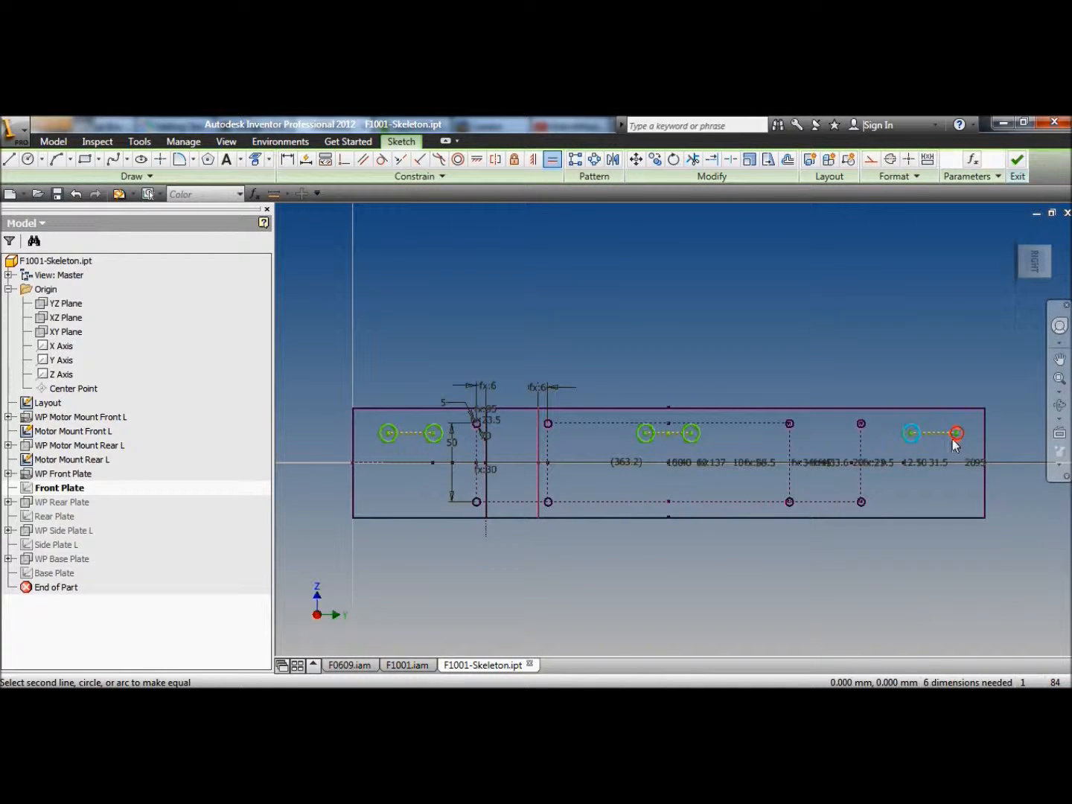
pyautogui.click(956, 438)
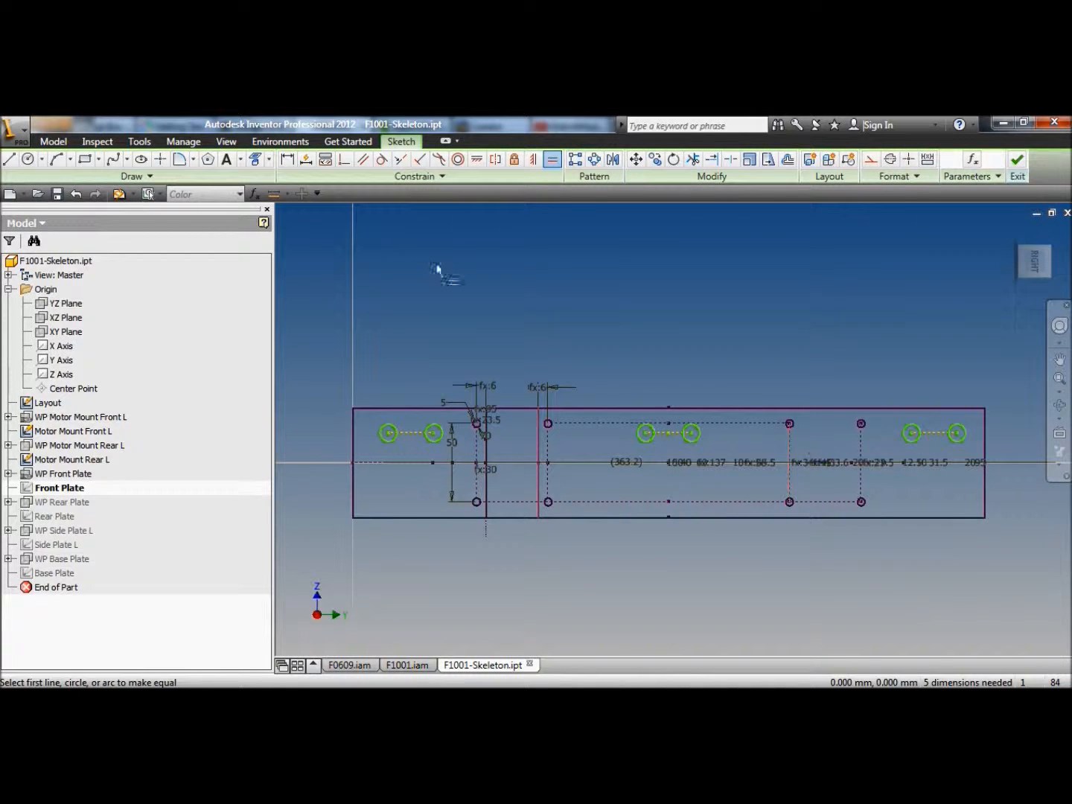
# - Dimension the diameter of the circle nearest the origin and link it to the Hinge_Holes_OD parameter
pyautogui.click(287, 158)
pyautogui.click(388, 430)
pyautogui.click(370, 365)
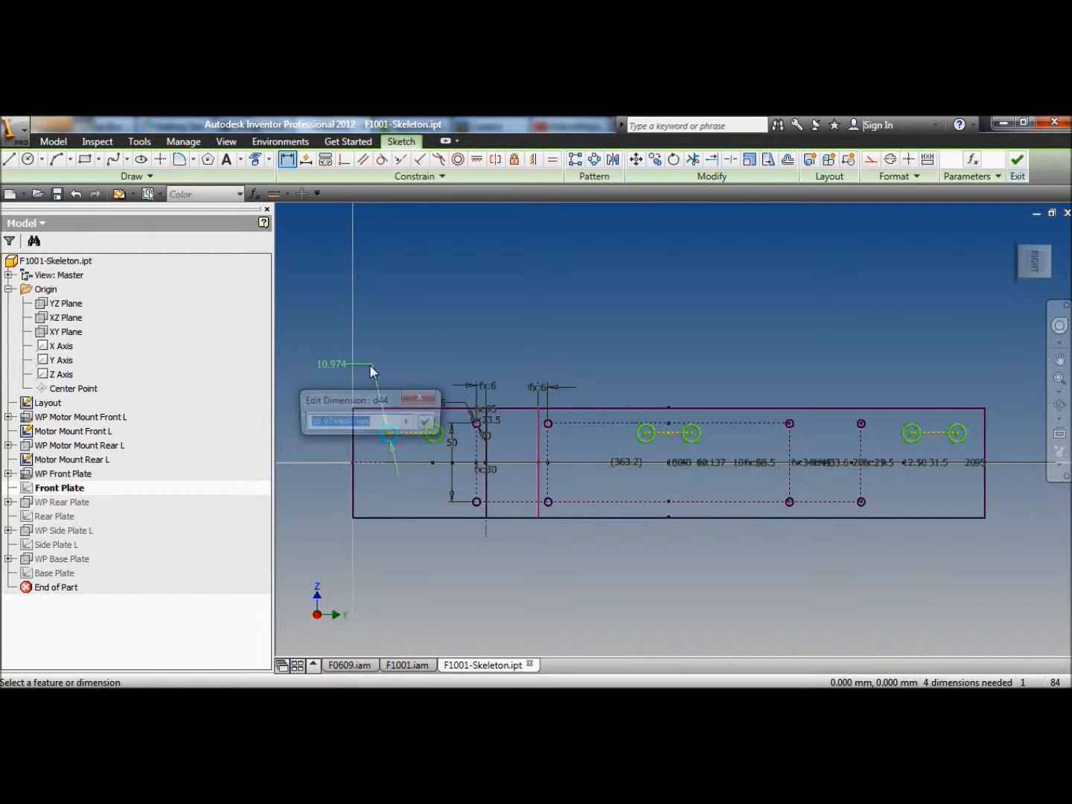
pyautogui.click(409, 422)
pyautogui.click(469, 478)
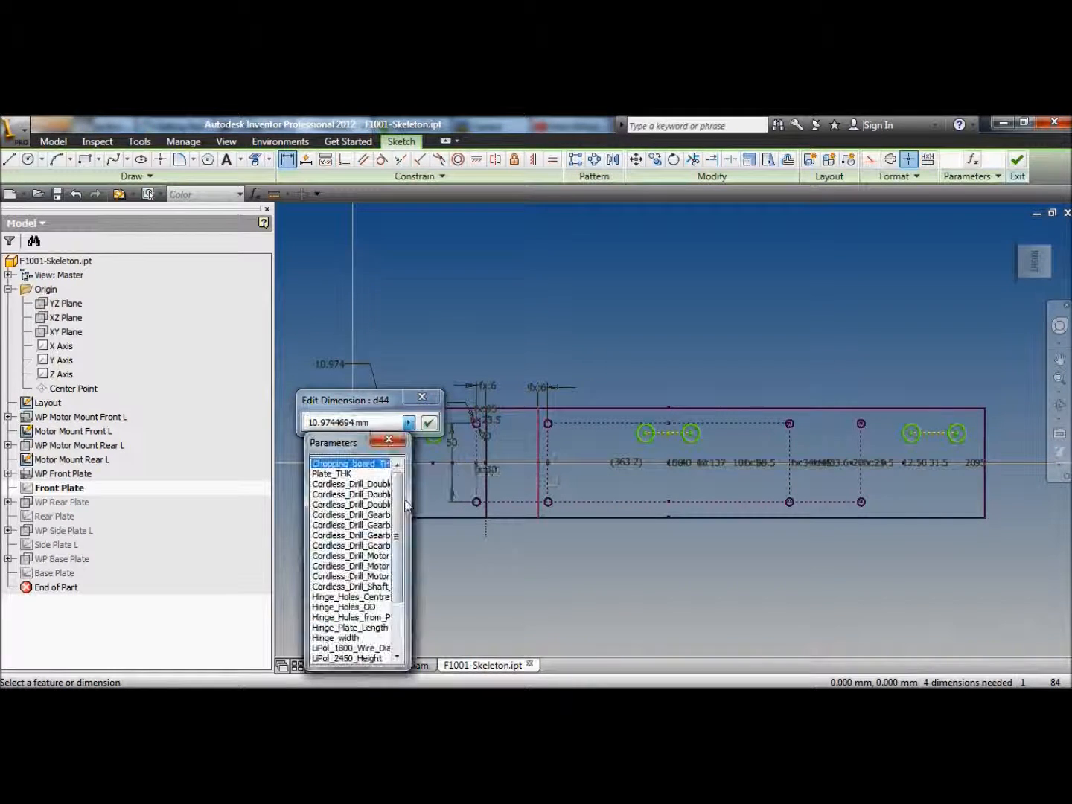
pyautogui.moveTo(421, 504); pyautogui.dragTo(456, 519)
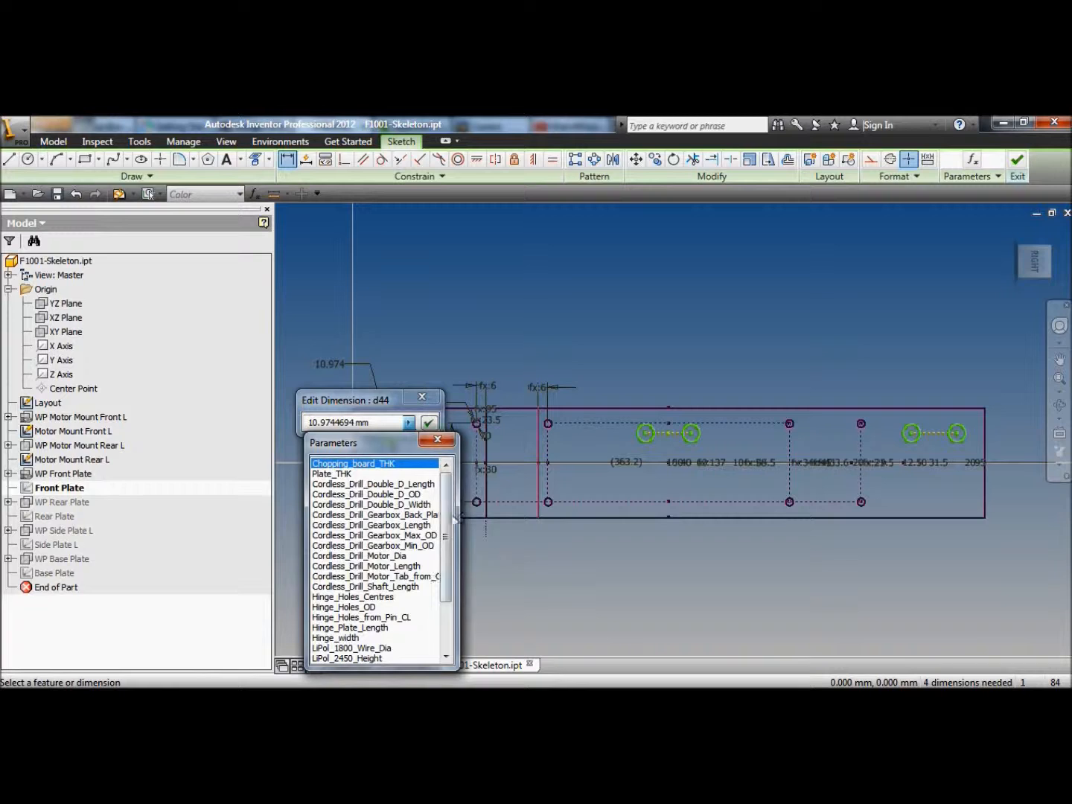
pyautogui.click(372, 607)
pyautogui.click(428, 422)
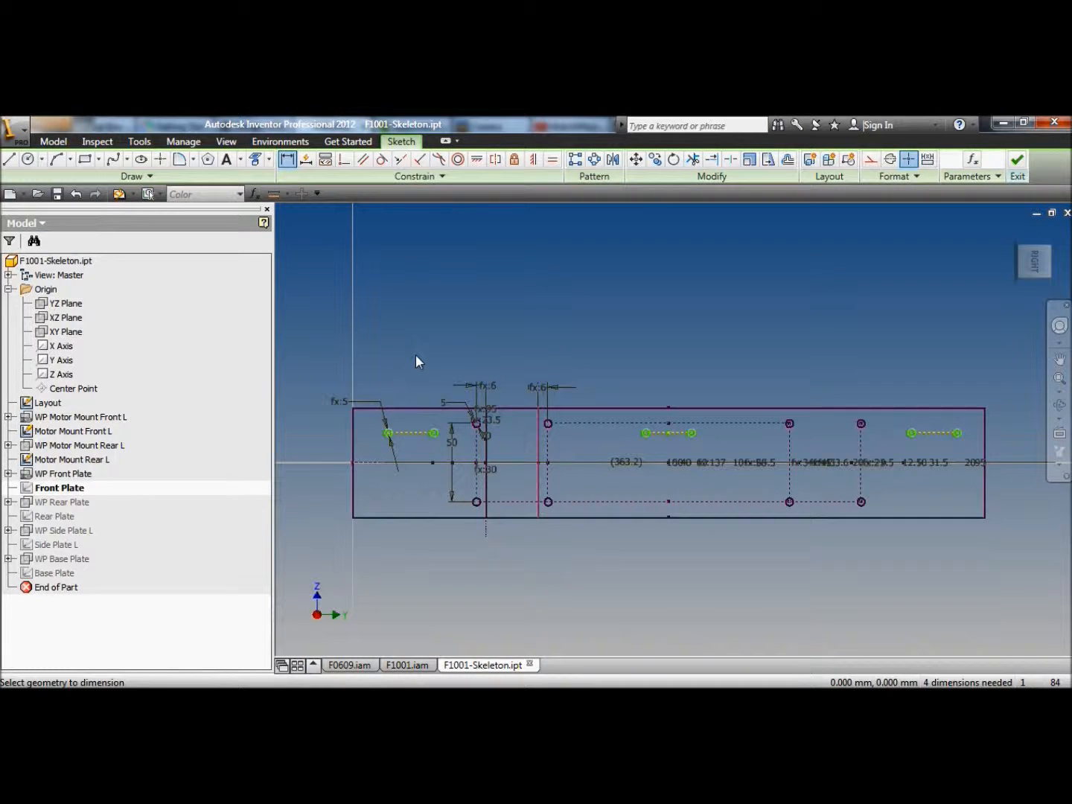
# - Dimension the length of the construction line nearest the origin and link it to the Hinge_Holes_Centres parameter
pyautogui.click(405, 435)
pyautogui.click(399, 368)
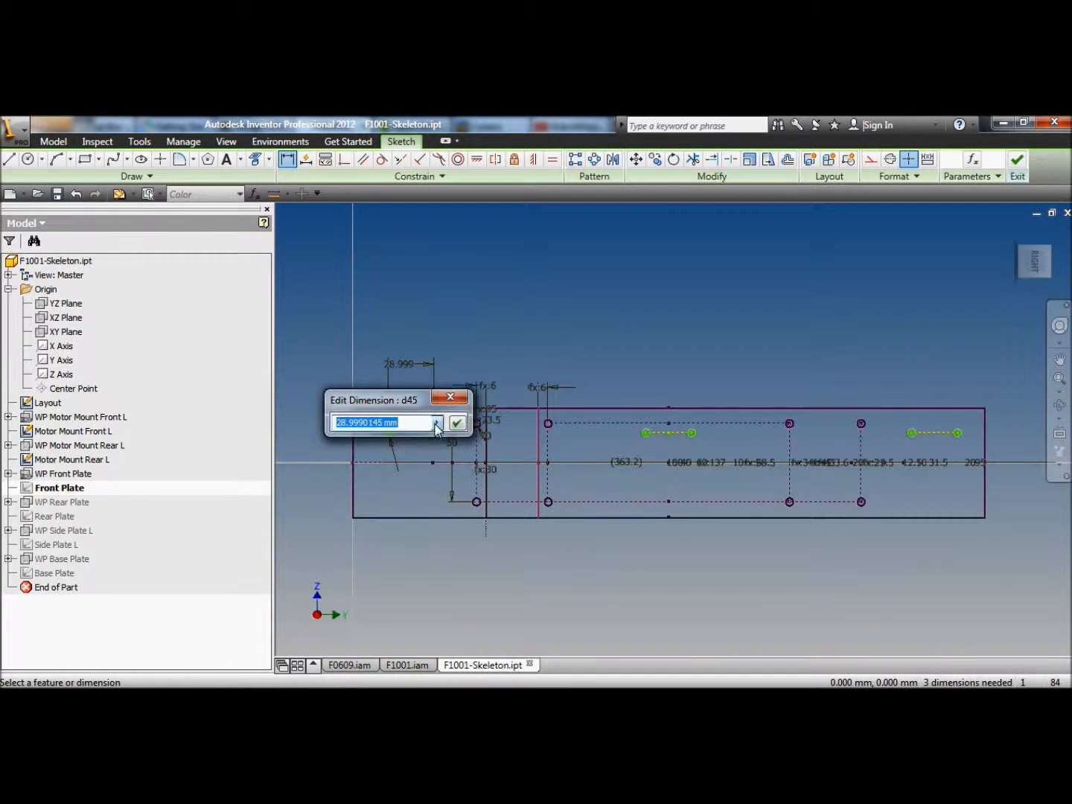
pyautogui.click(438, 422)
pyautogui.click(493, 480)
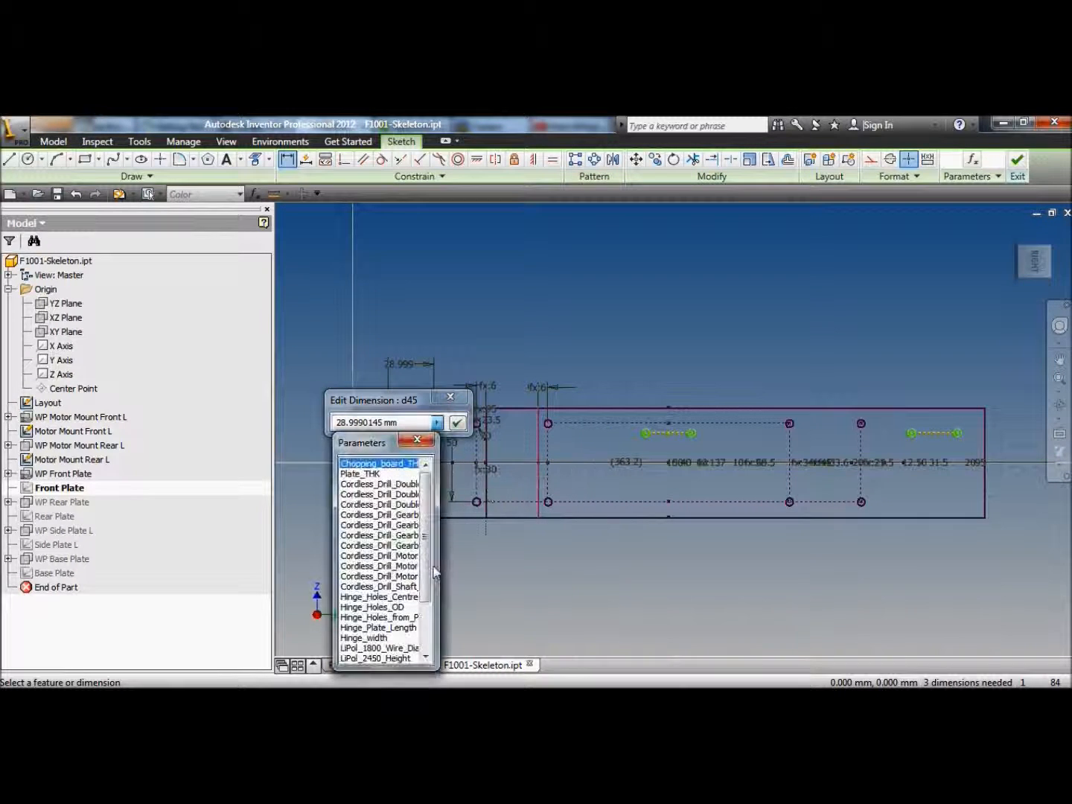
pyautogui.moveTo(437, 568); pyautogui.dragTo(509, 567)
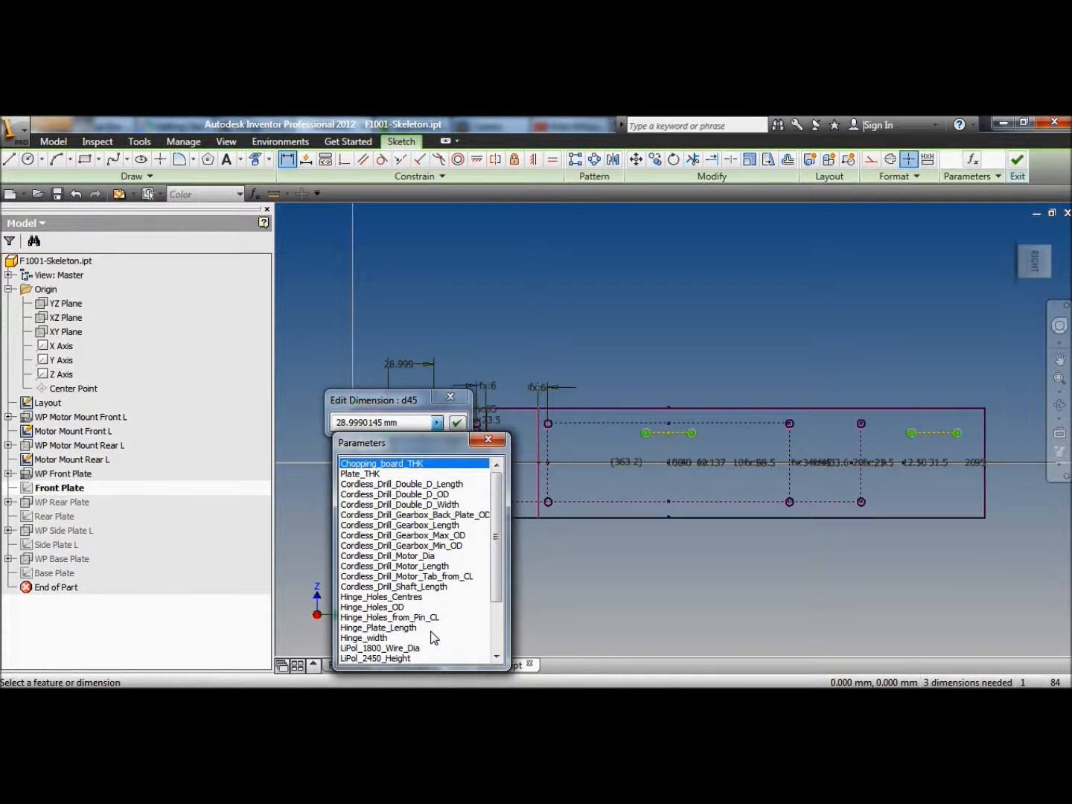
pyautogui.click(417, 597)
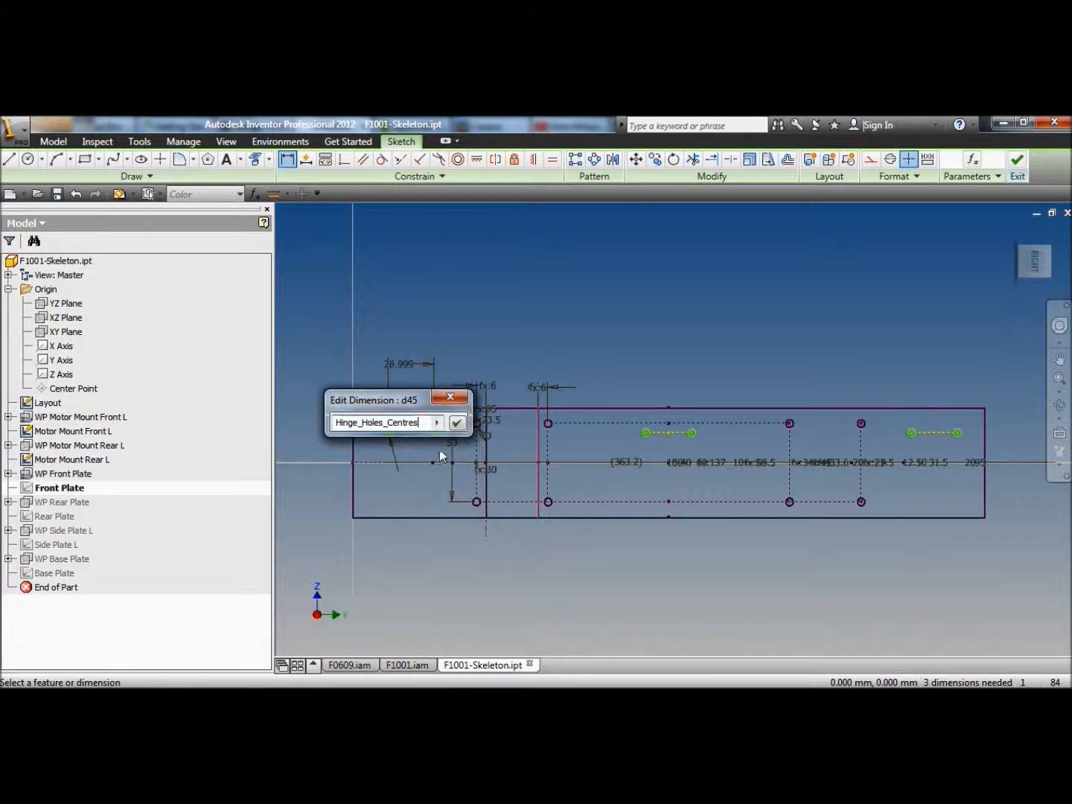
pyautogui.click(456, 424)
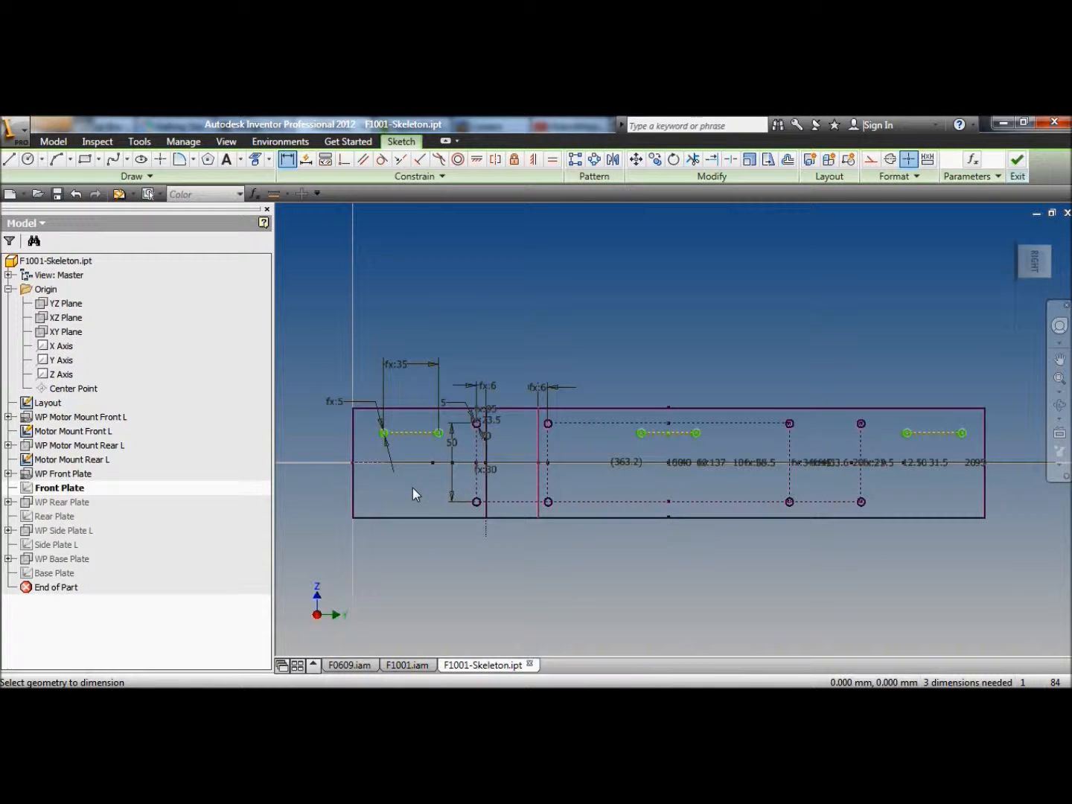
# - Dimension the construction line nearest the origin 20 mm below the plate's upper edge
pyautogui.click(409, 433)
pyautogui.click(408, 408)
pyautogui.click(405, 380)
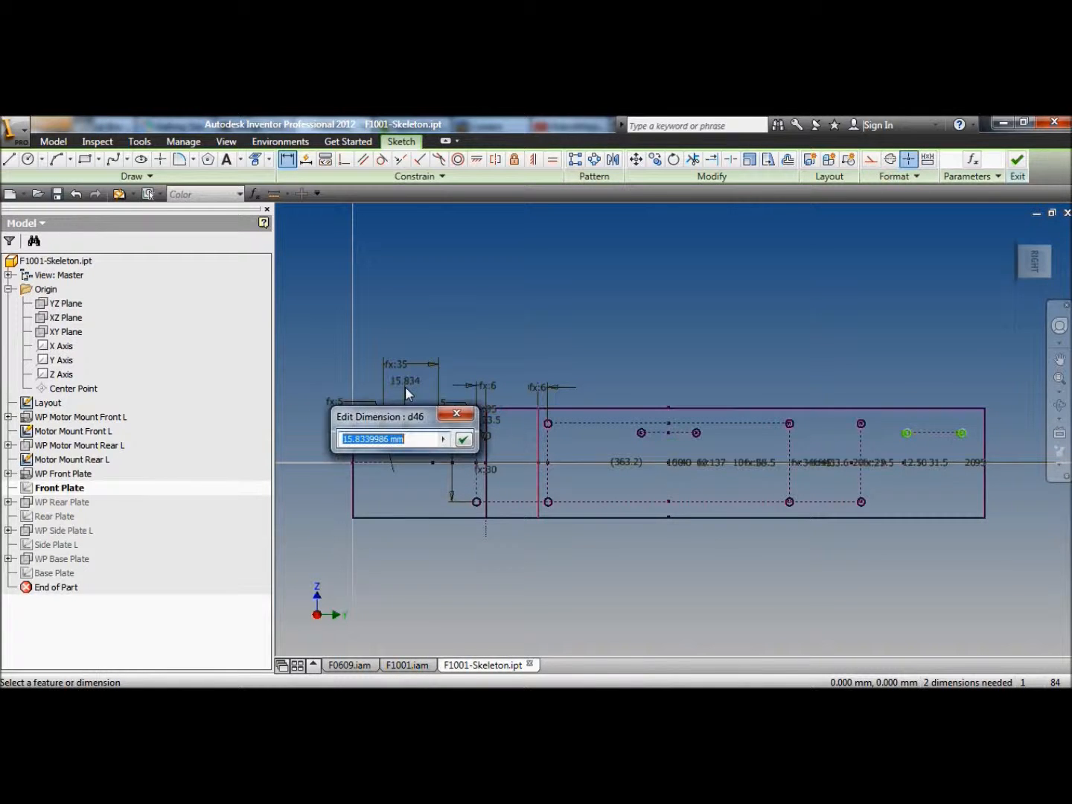
pyautogui.click(444, 439)
pyautogui.click(489, 495)
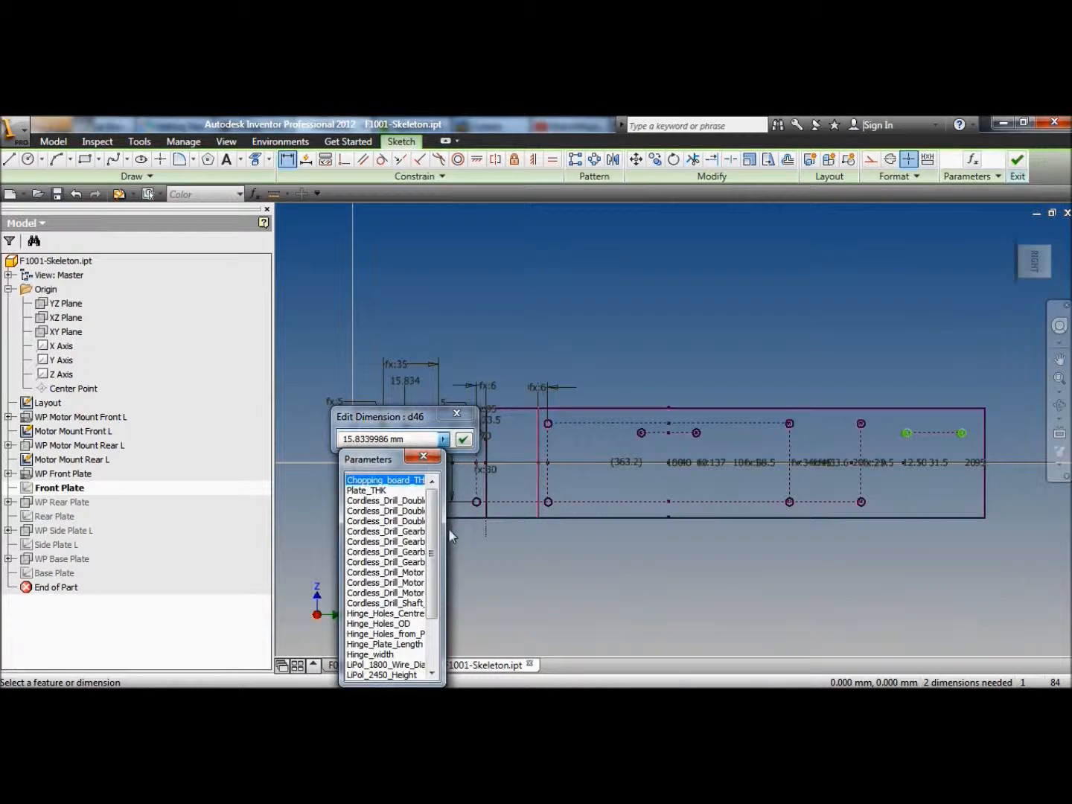
pyautogui.moveTo(445, 533); pyautogui.dragTo(504, 583)
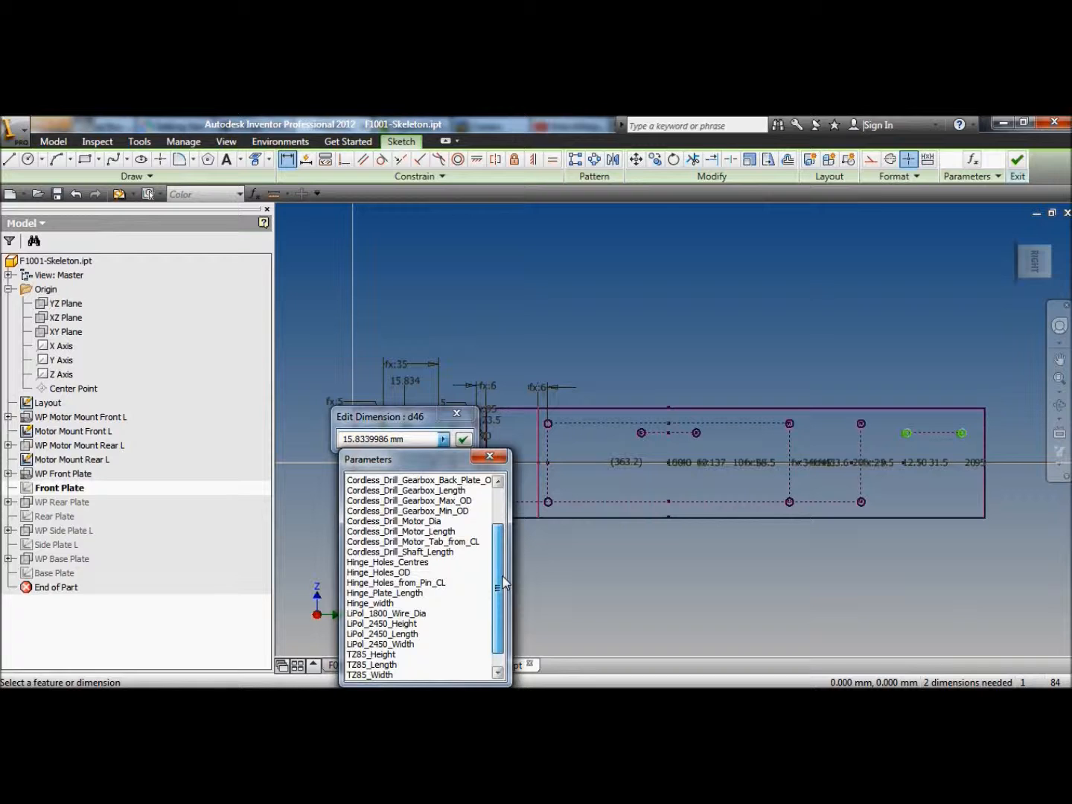
pyautogui.click(410, 439)
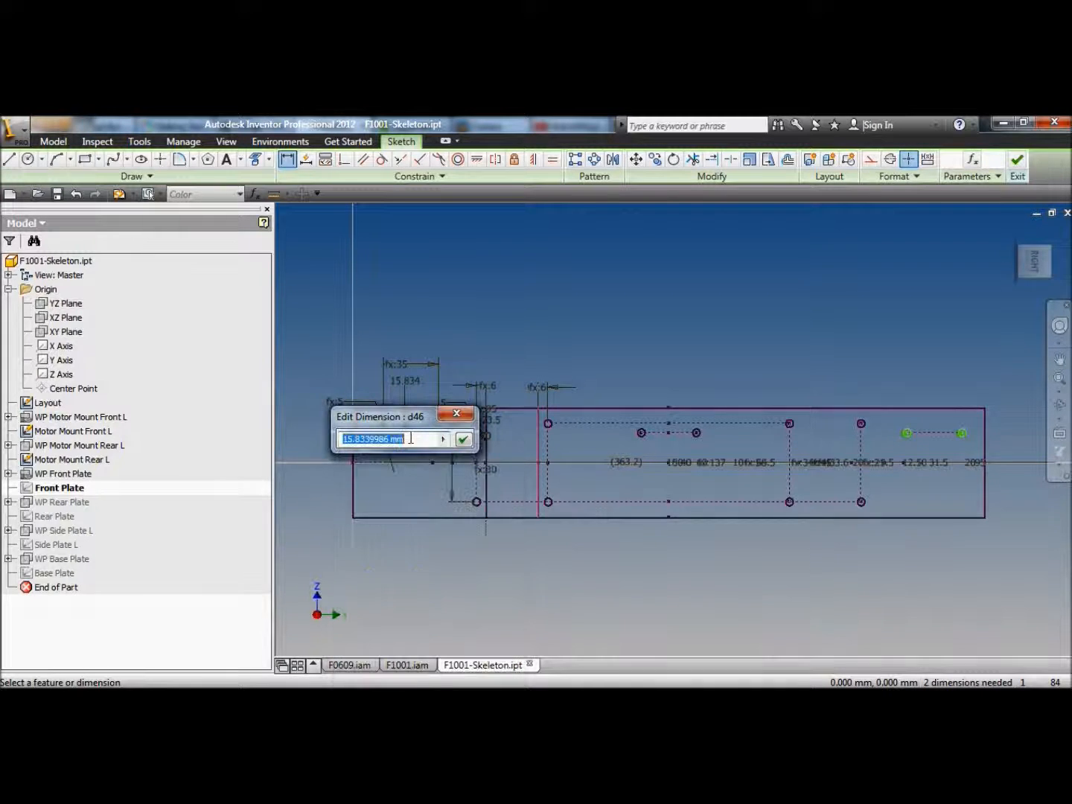
pyautogui.write('20')
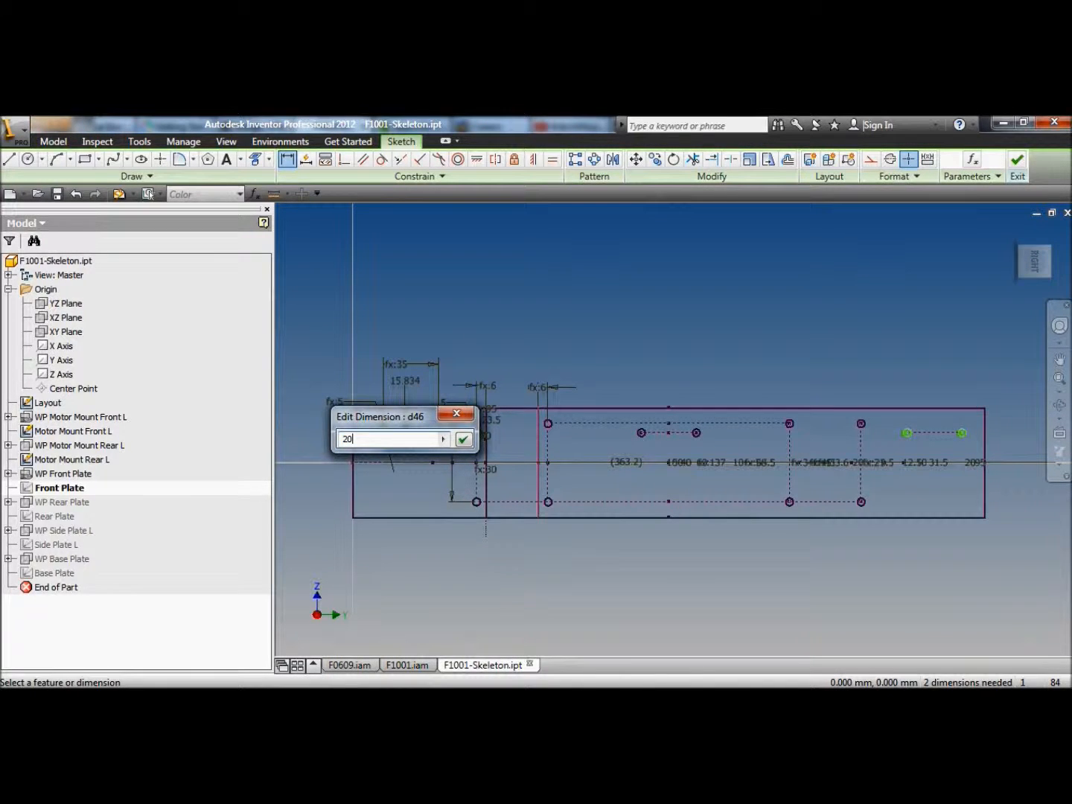
pyautogui.press('Return')
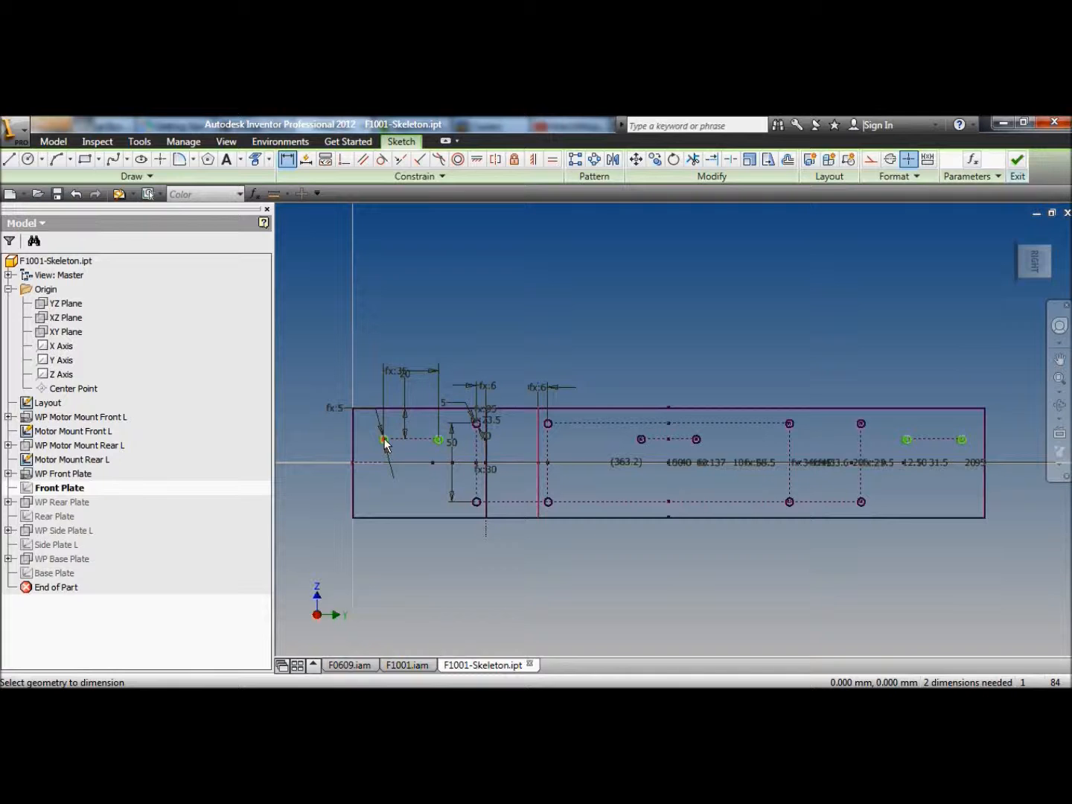
# - Dimension the hinge hole nearest the origin 20 mm from the adjacent end edge of the plate
pyautogui.press('l')
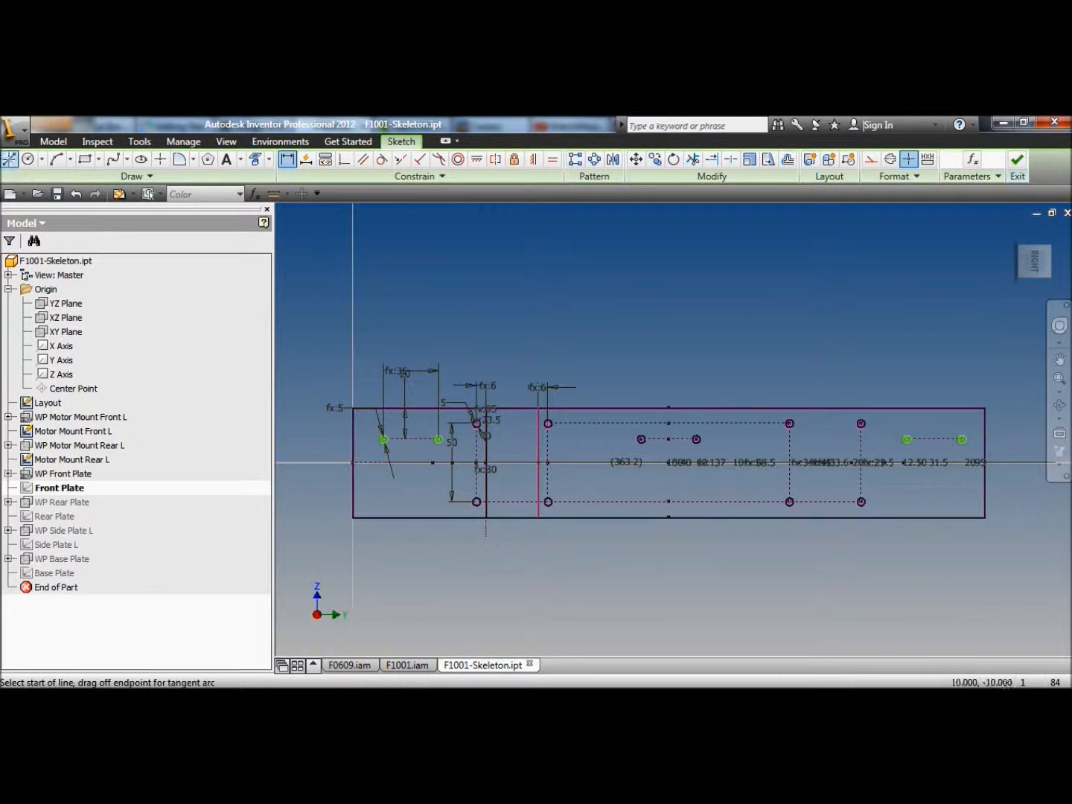
pyautogui.scroll(3, 409, 440)
pyautogui.press('d')
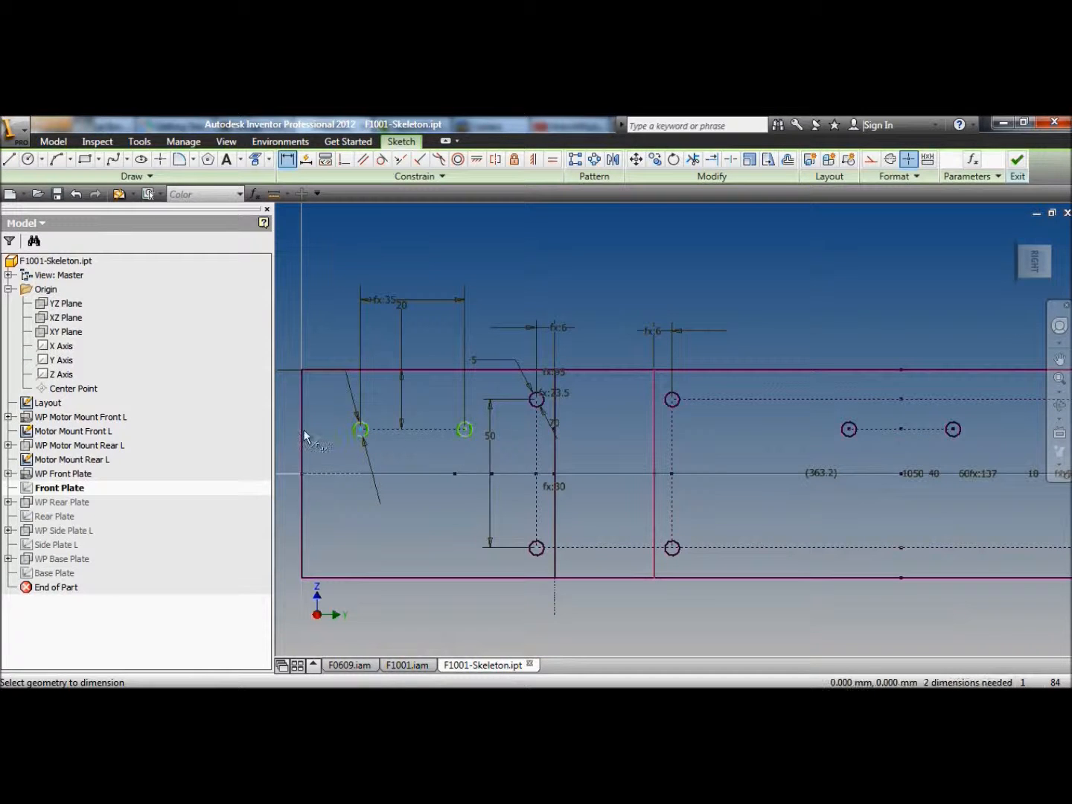
pyautogui.click(303, 432)
pyautogui.click(321, 445)
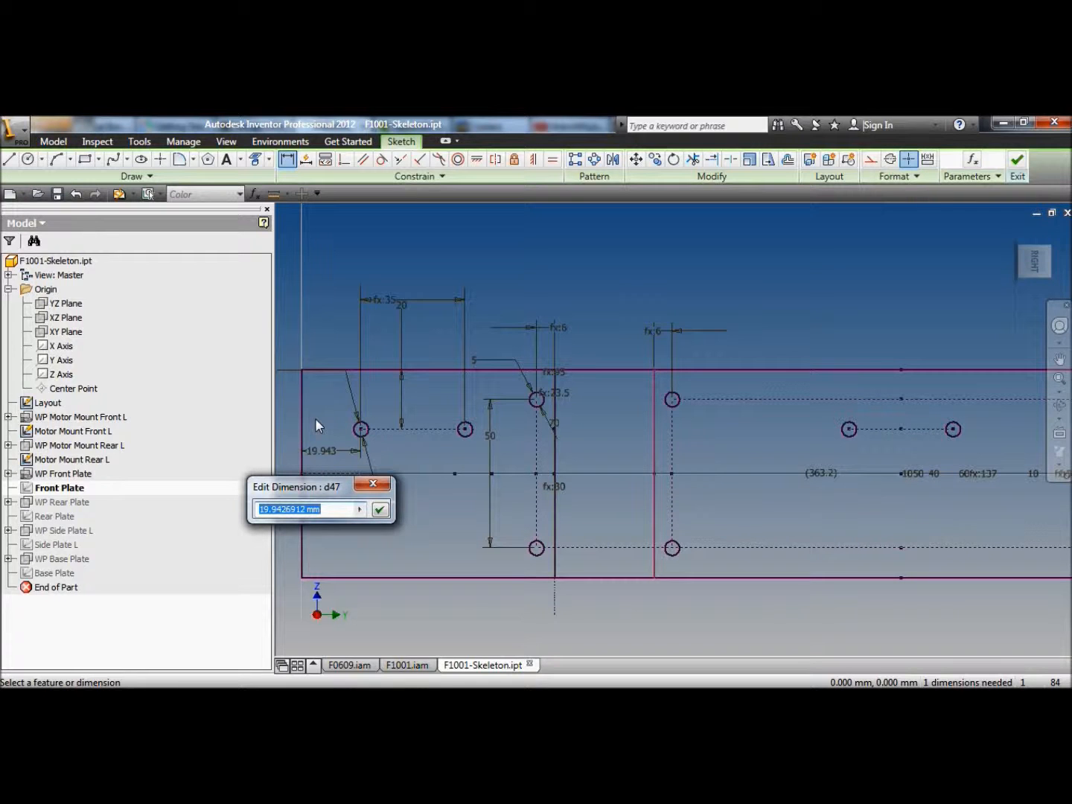
pyautogui.write('20')
pyautogui.click(380, 510)
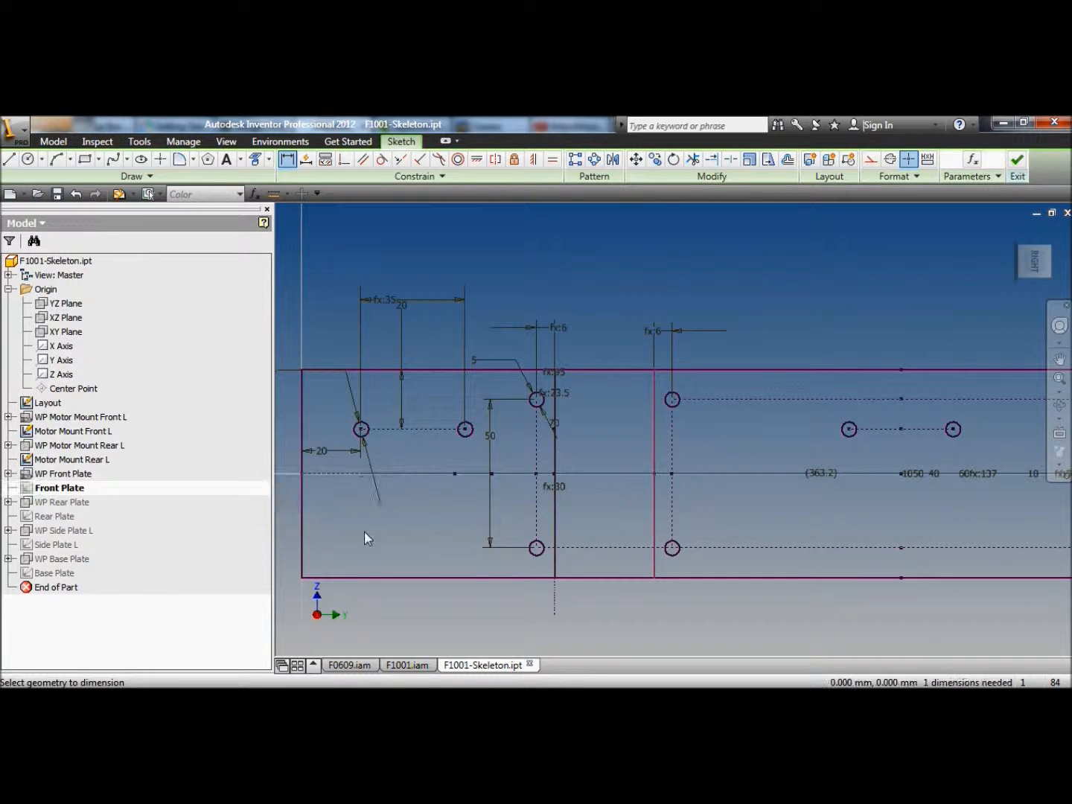
# - Dimension the outermost far hinge hole from the plate's far end edge, linking it to the opposite end's offset dimension d47
pyautogui.scroll(-3, 364, 538)
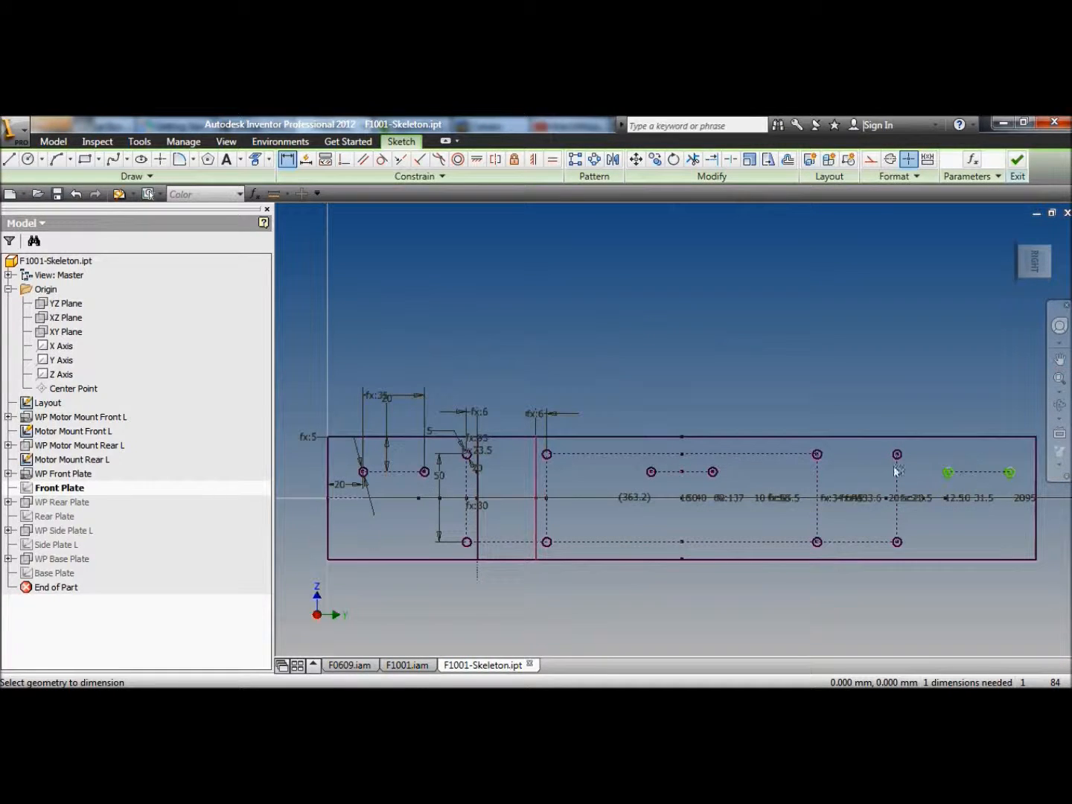
pyautogui.click(1024, 488)
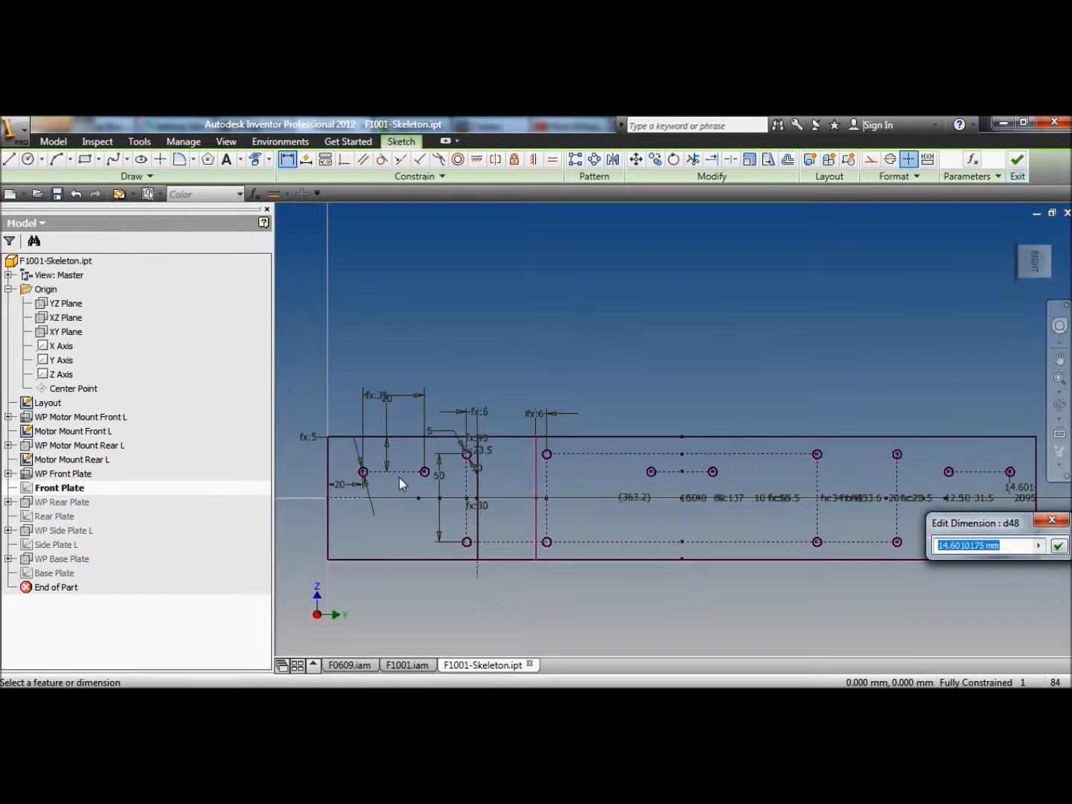
pyautogui.click(341, 485)
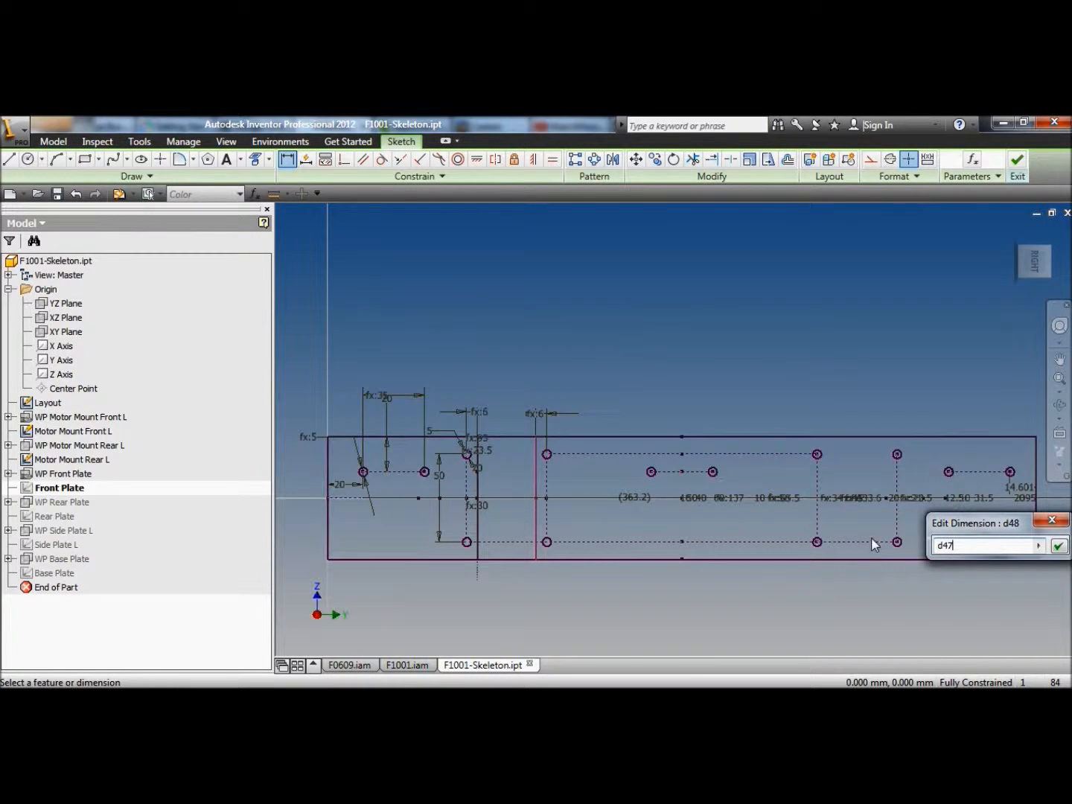
pyautogui.click(1058, 548)
# - Finish the Front Plate sketch and save F1001-Skeleton.ipt together with its dependent Hinge - 50mm Female.ipt
pyautogui.rightClick(601, 285)
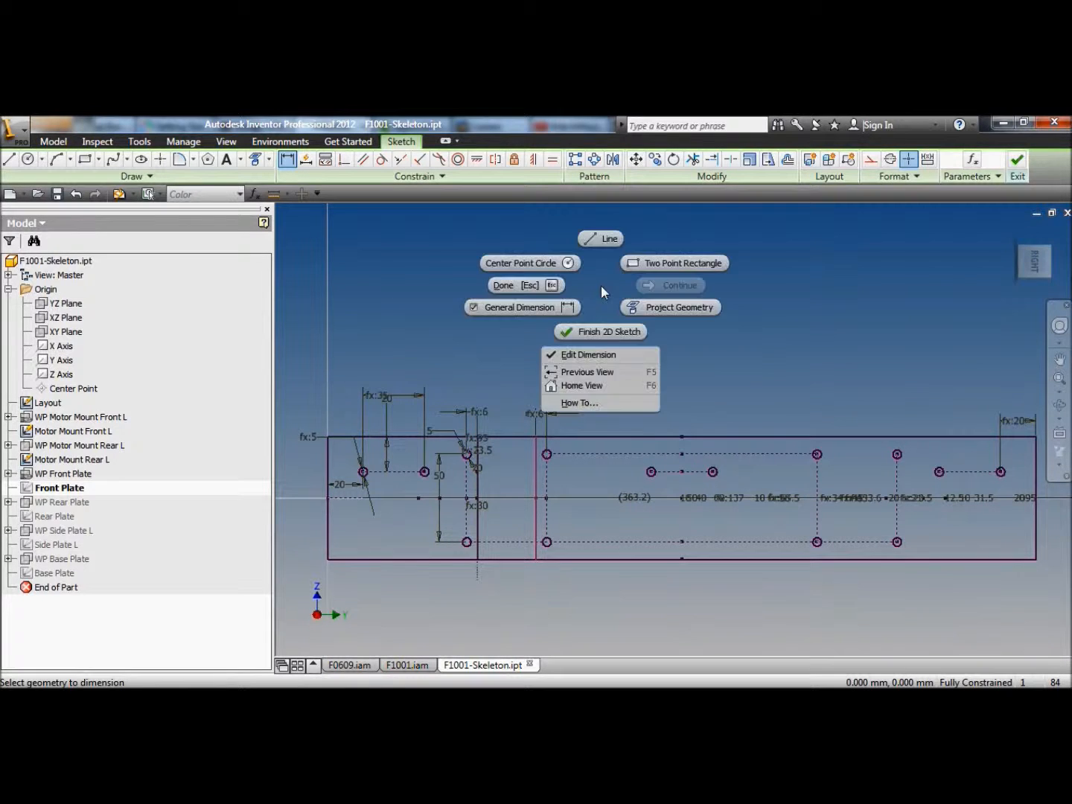
pyautogui.click(603, 331)
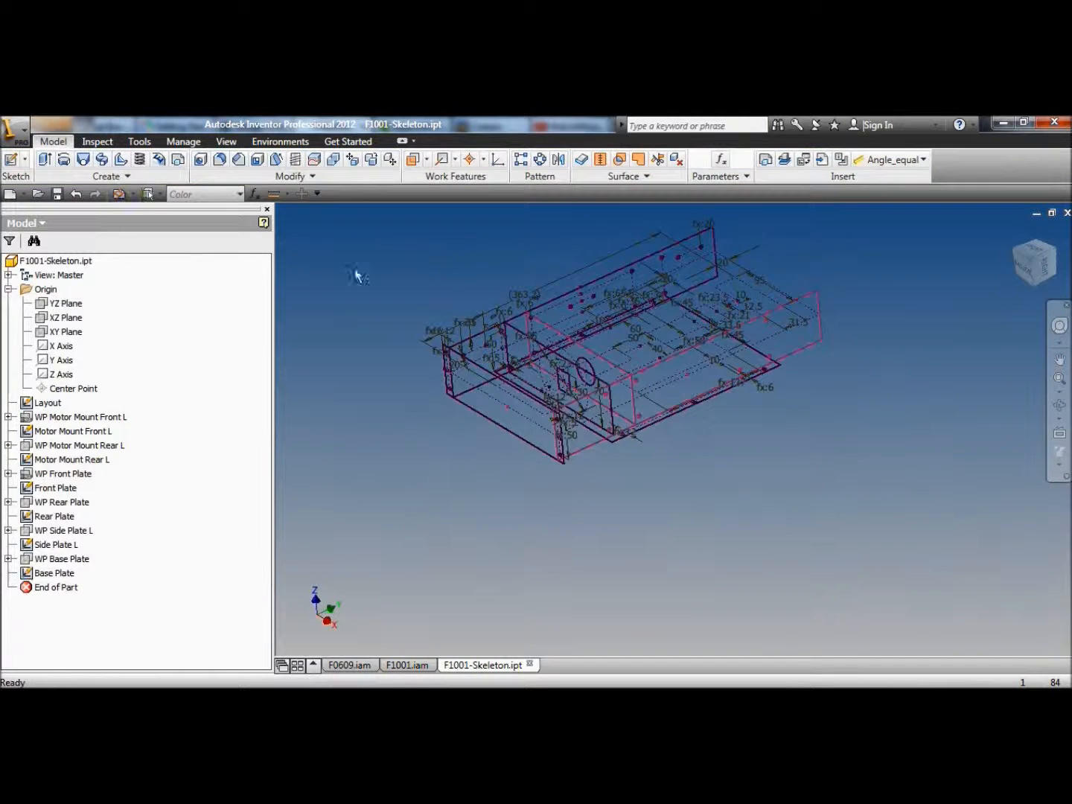
pyautogui.click(37, 194)
pyautogui.click(742, 542)
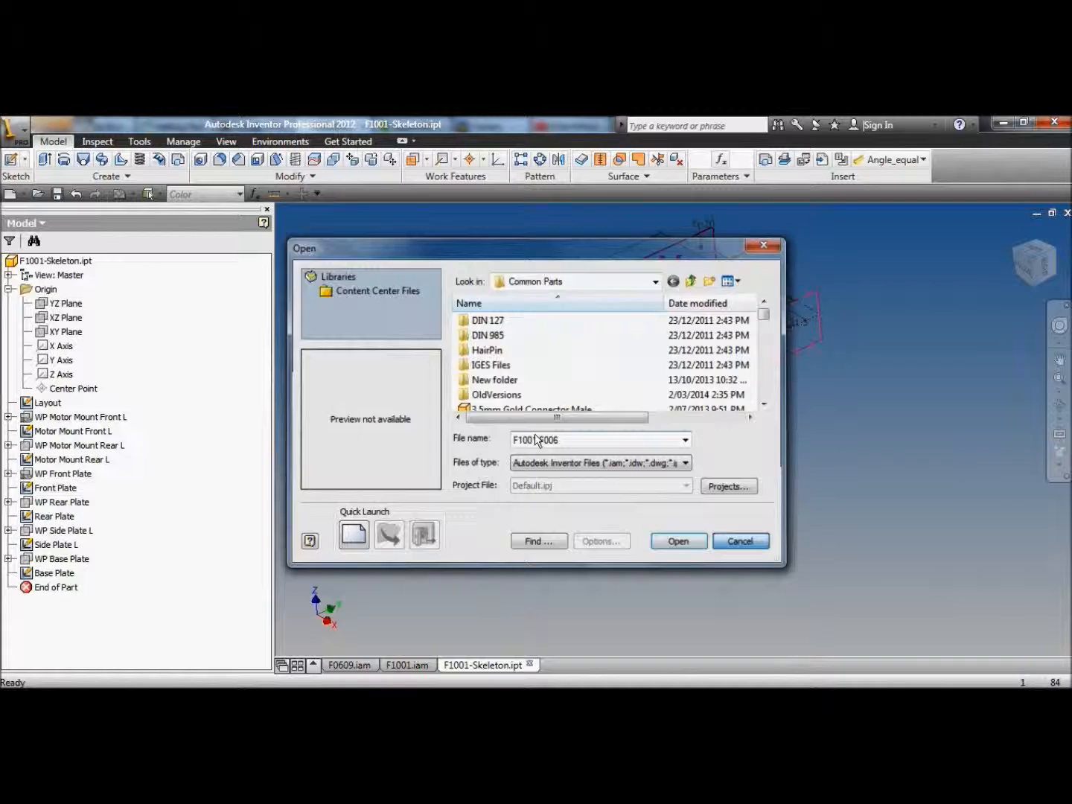
pyautogui.click(58, 194)
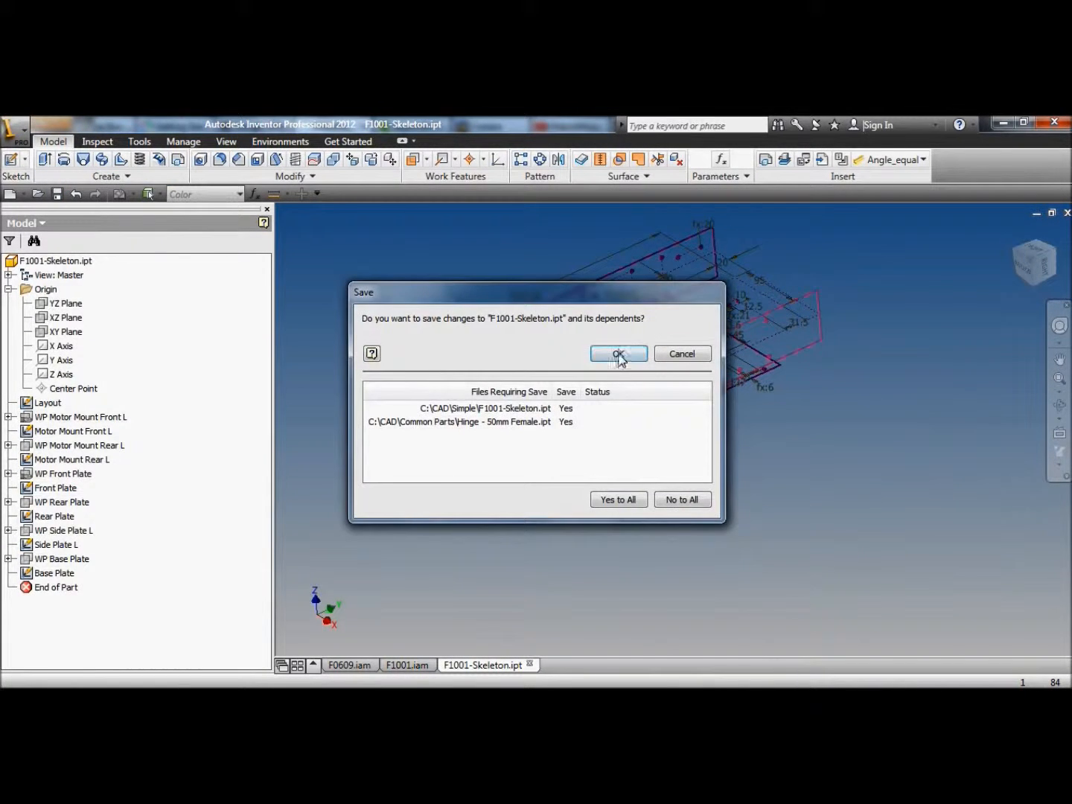
pyautogui.click(620, 355)
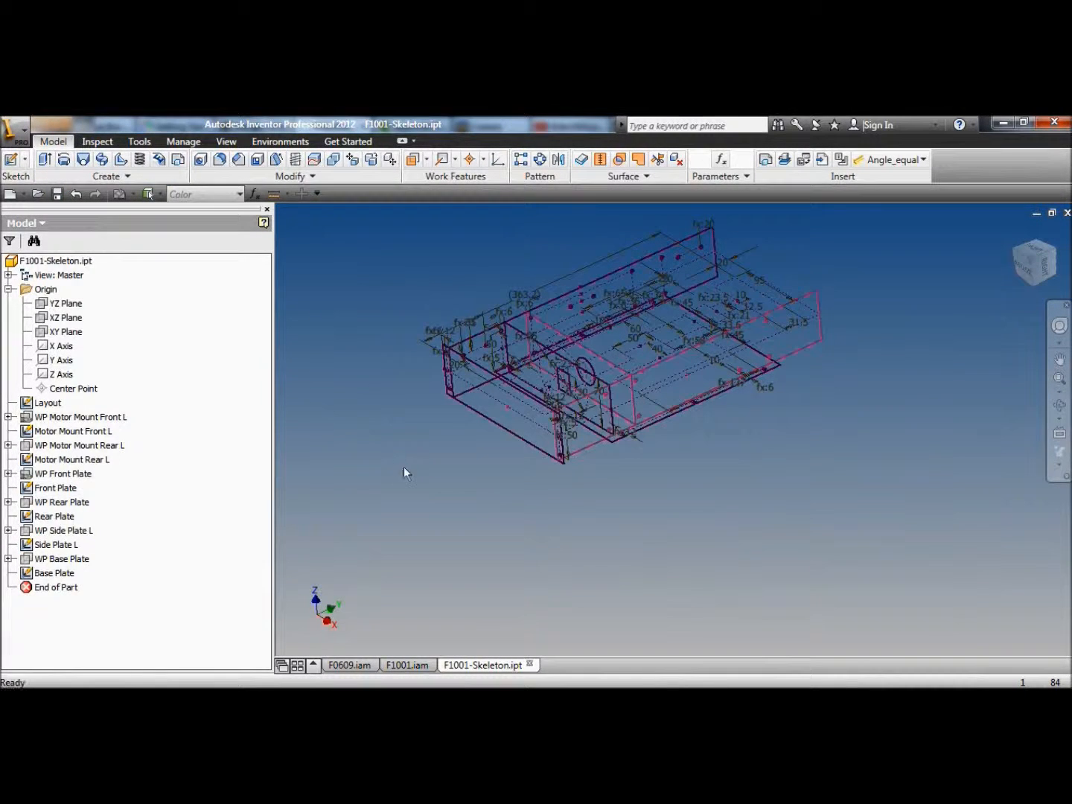
# - Open the F1001-F003 front plate part from the F1001 assembly and update it to the changed skeleton
pyautogui.click(407, 666)
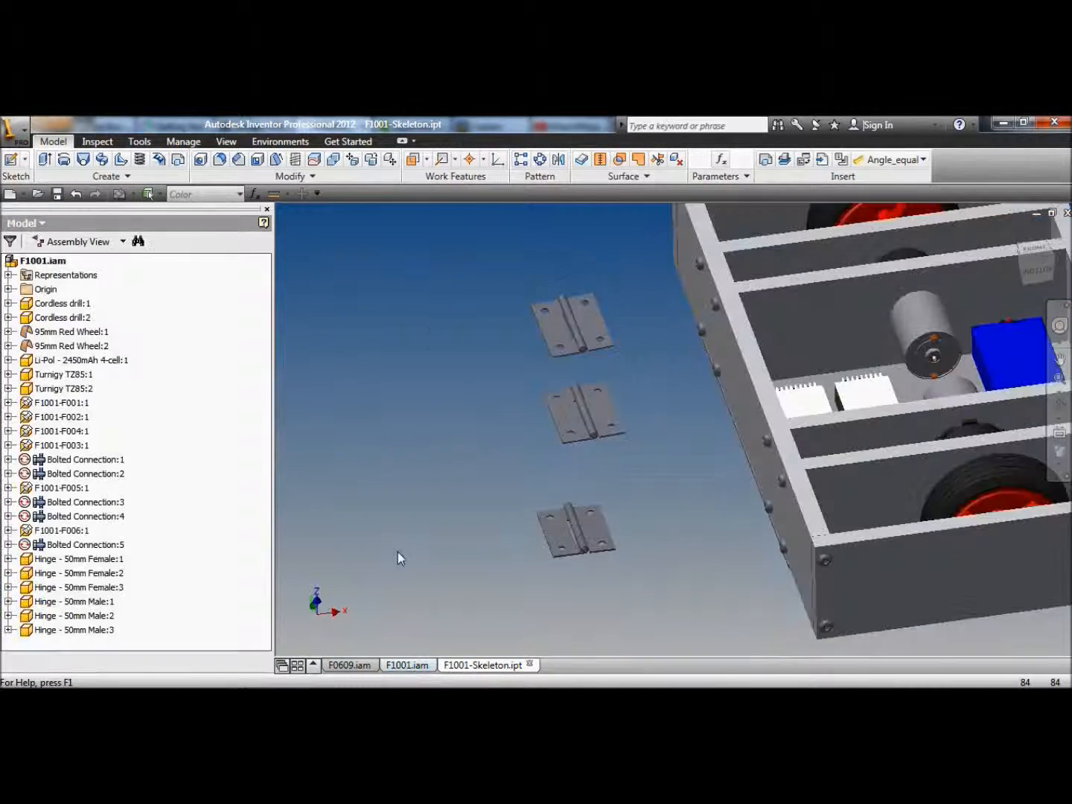
pyautogui.rightClick(743, 387)
pyautogui.click(744, 335)
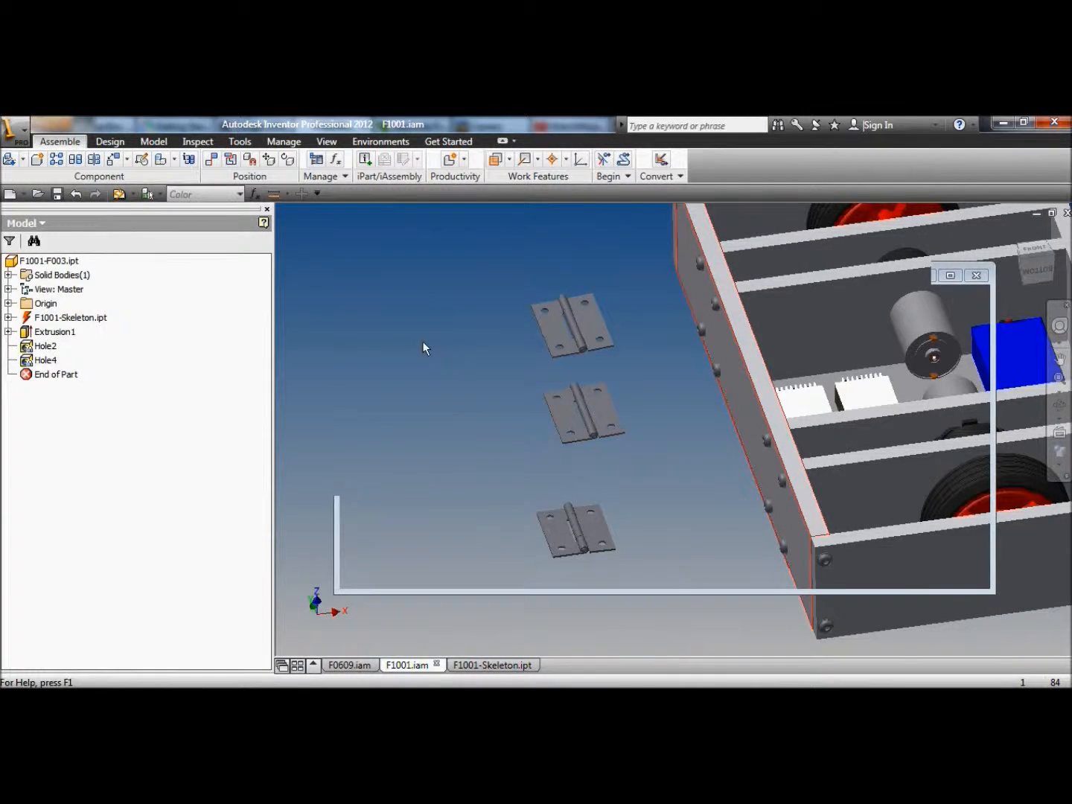
pyautogui.click(120, 194)
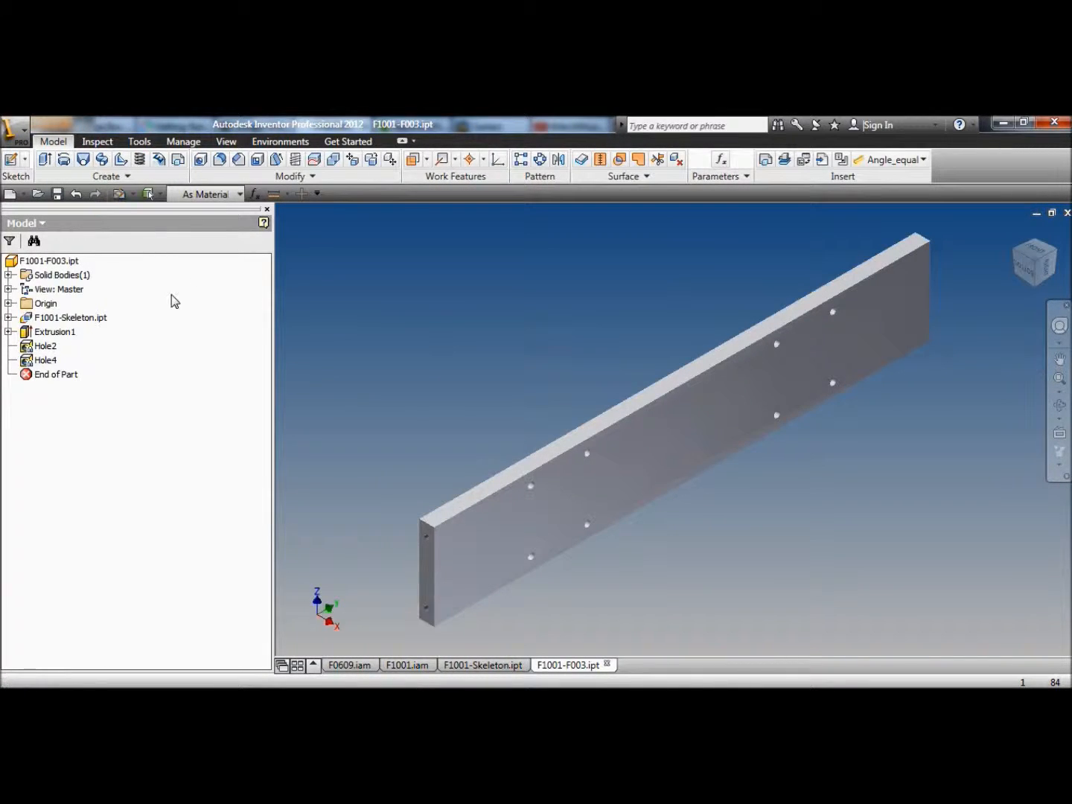
pyautogui.rightClick(69, 337)
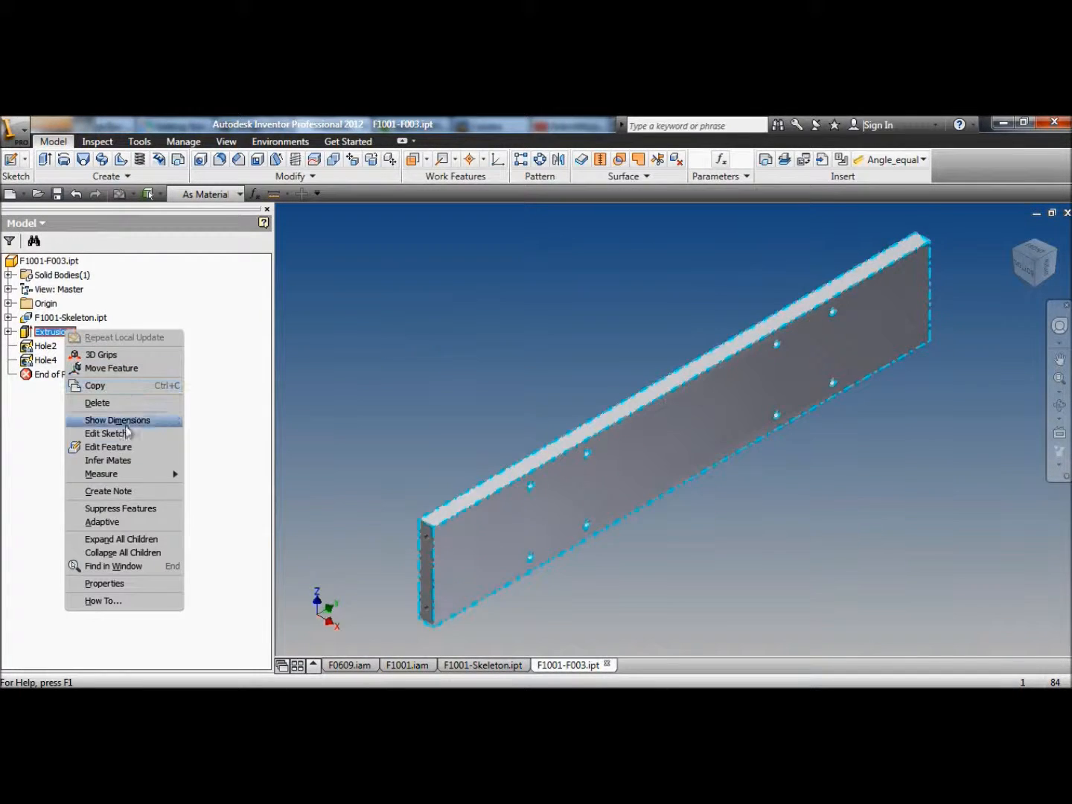
pyautogui.click(97, 432)
pyautogui.rightClick(337, 282)
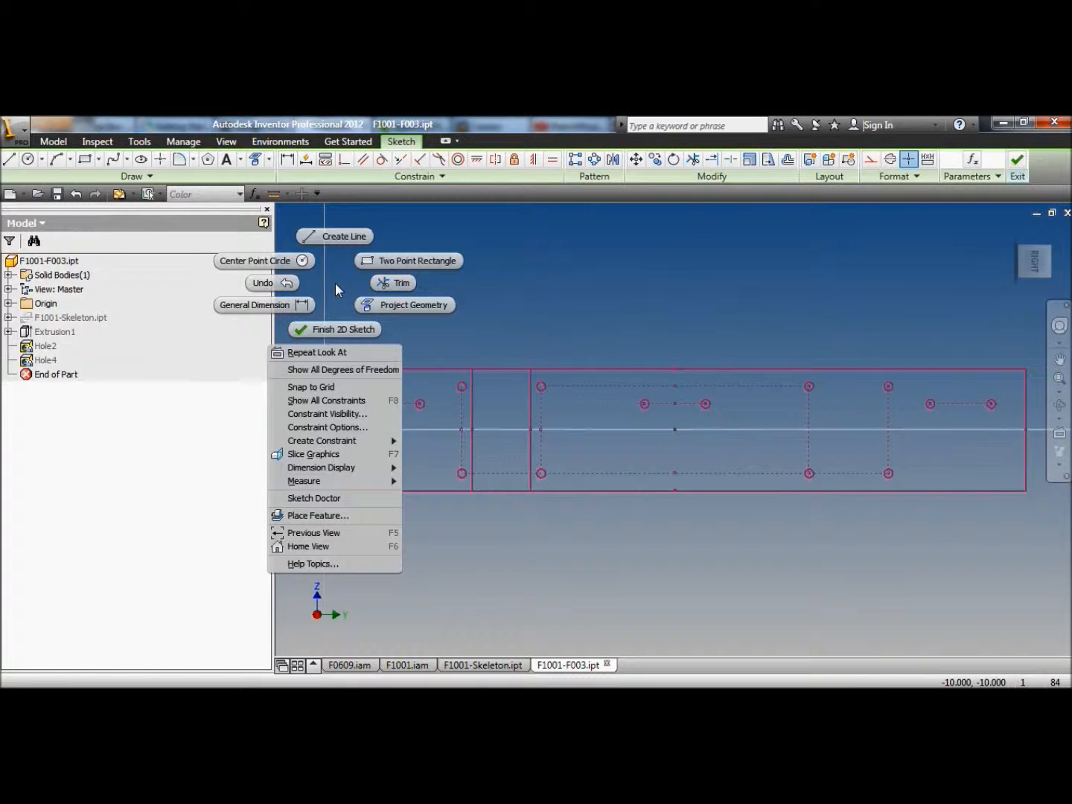
pyautogui.click(346, 328)
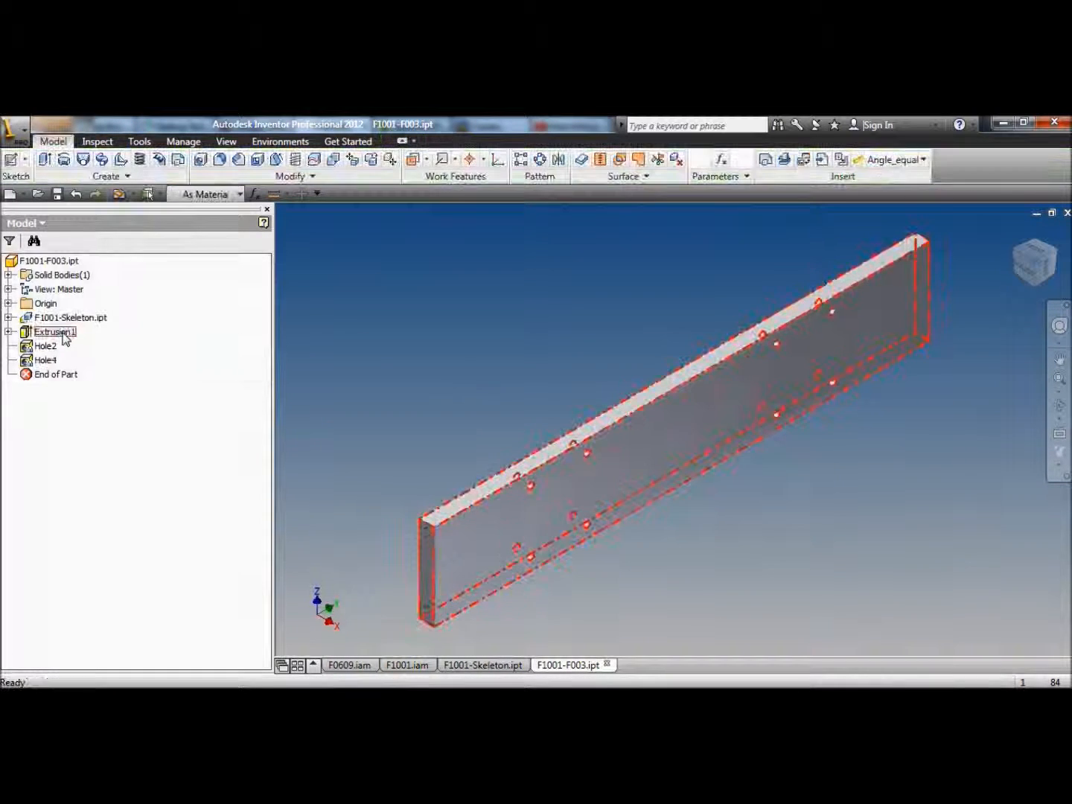
# - Edit Extrusion1 to exclude the six hinge mounting circles from its profile, cutting them as through holes in the plate
pyautogui.rightClick(62, 332)
pyautogui.click(119, 446)
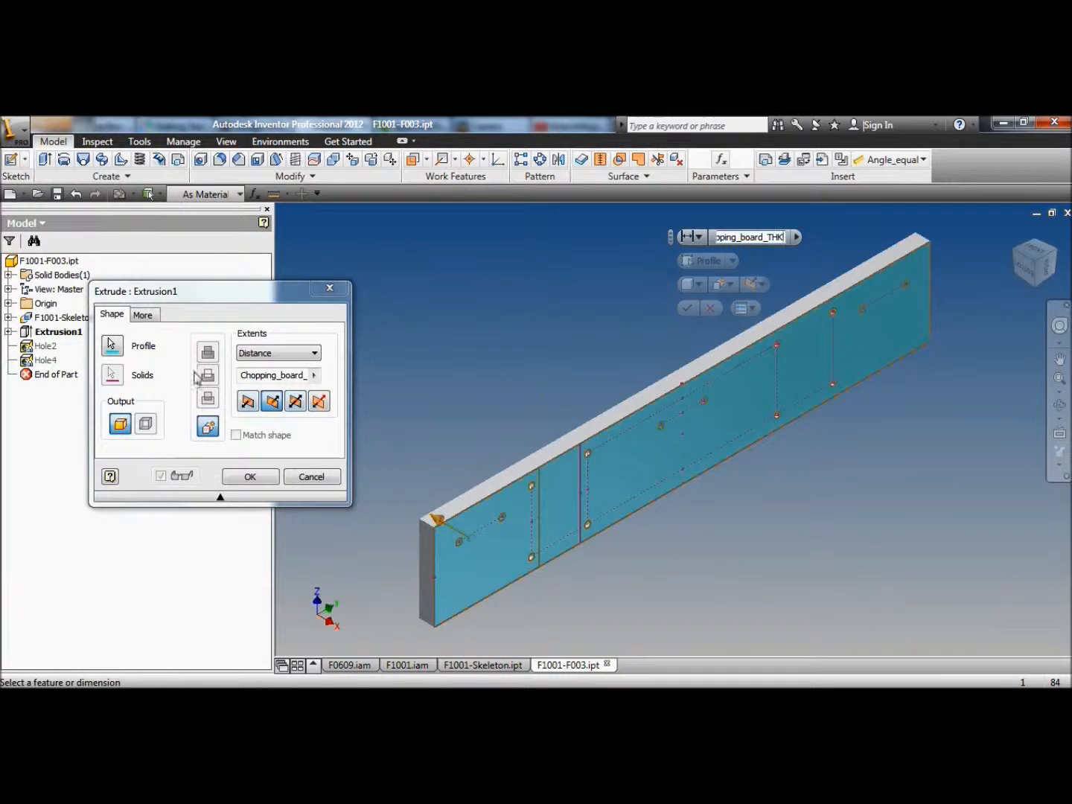
pyautogui.scroll(10, 446, 544)
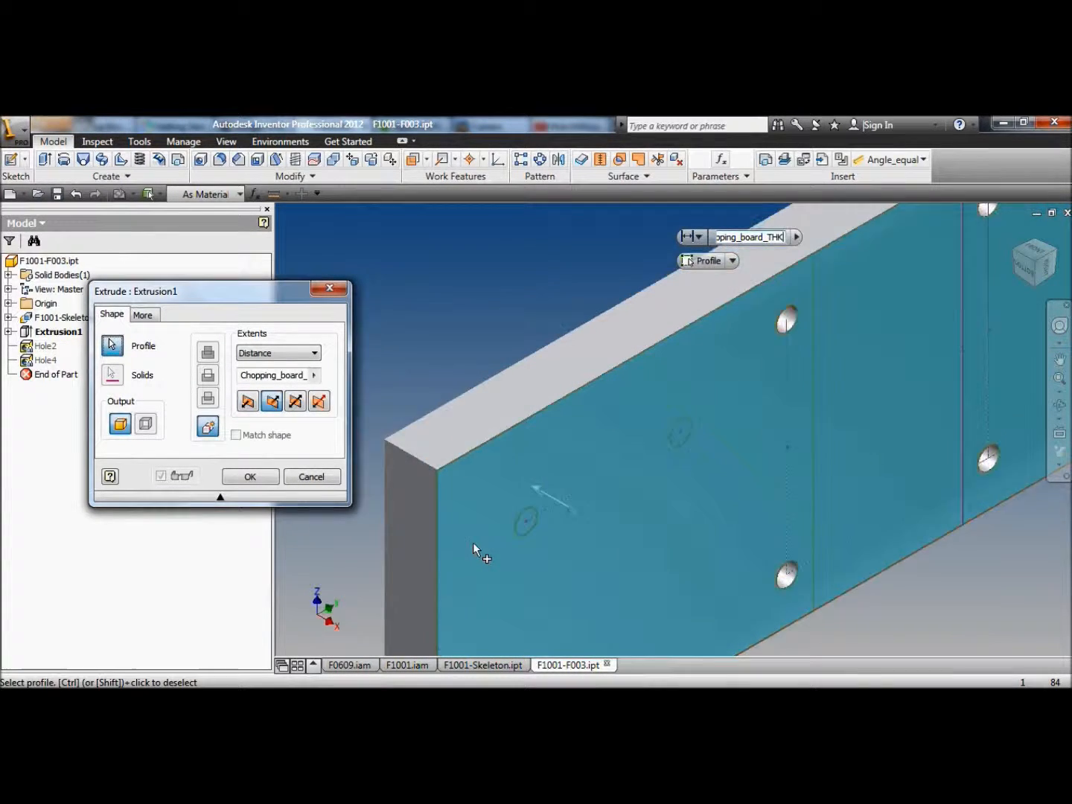
pyautogui.scroll(-10, 573, 511)
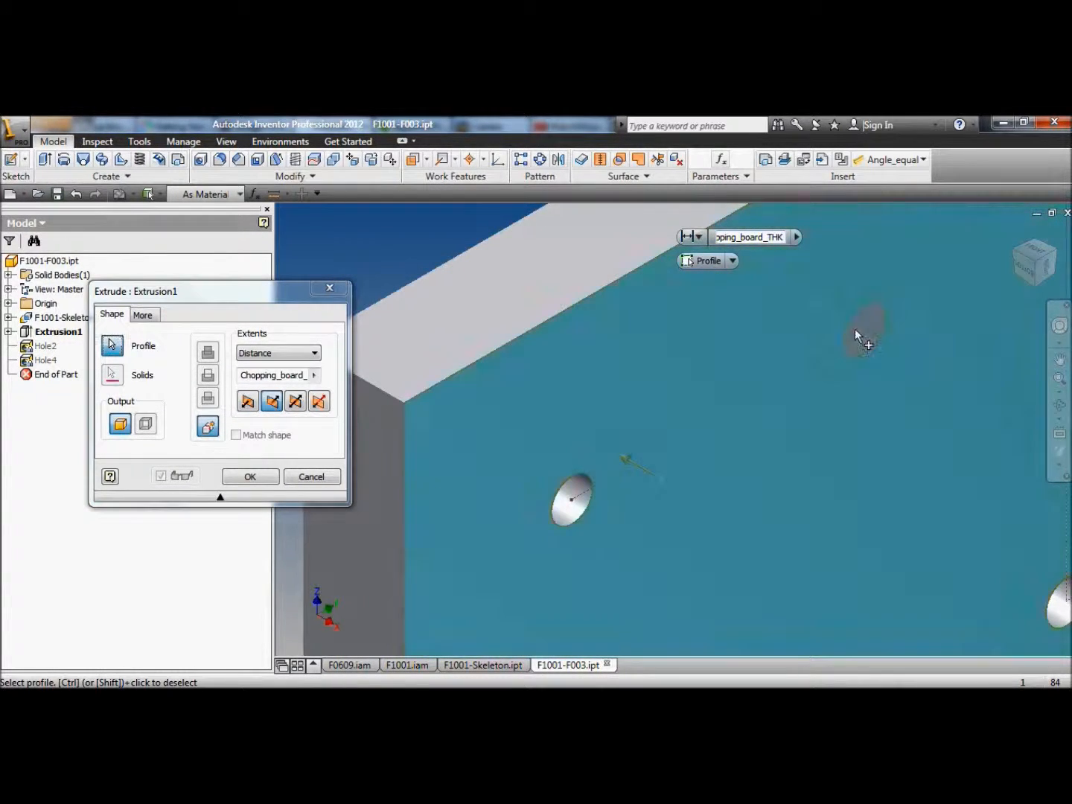
pyautogui.scroll(5, 804, 376)
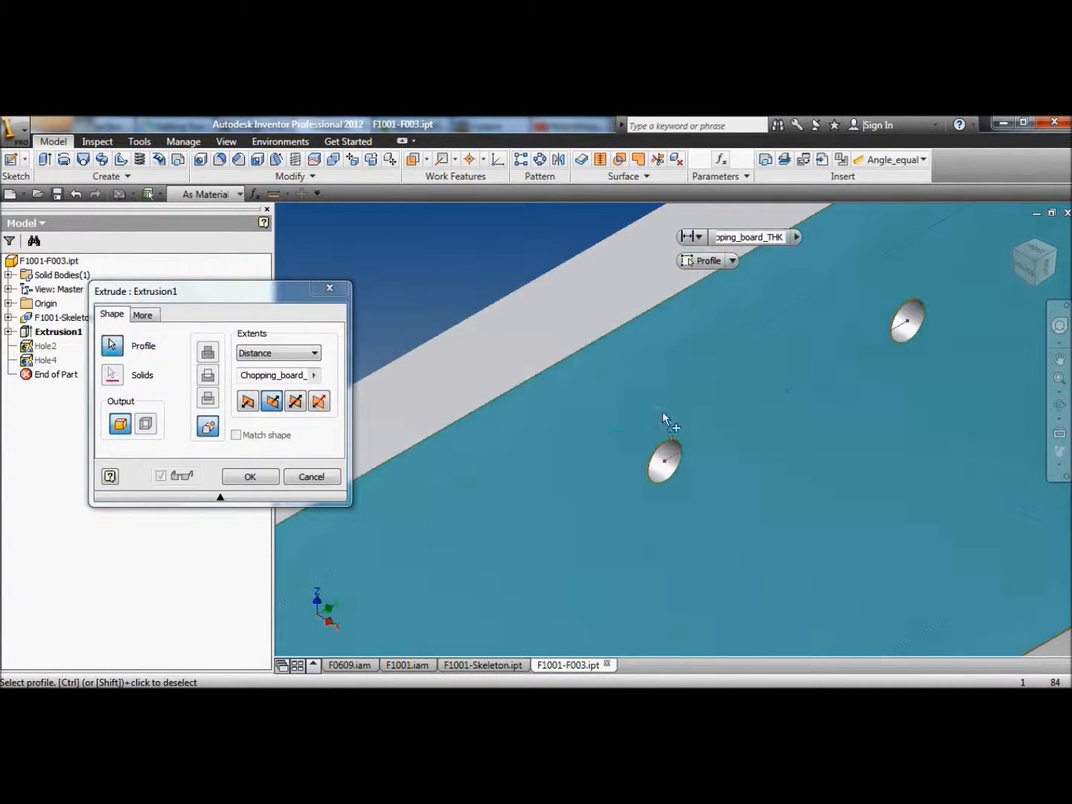
pyautogui.scroll(-6, 640, 425)
pyautogui.scroll(4, 796, 339)
pyautogui.scroll(3, 794, 339)
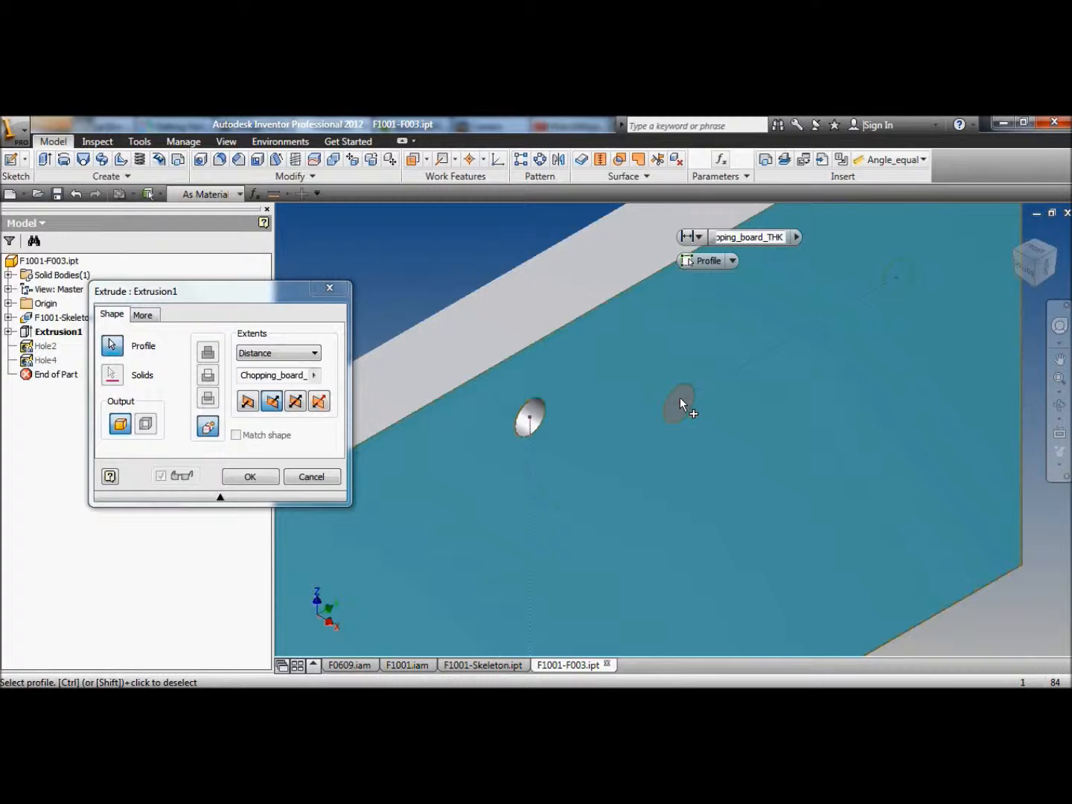
pyautogui.click(252, 484)
# - Save and close F1001-F003.ipt, returning to the F1001 assembly
pyautogui.scroll(-7, 511, 424)
pyautogui.moveTo(423, 481); pyautogui.dragTo(577, 419, button='middle')
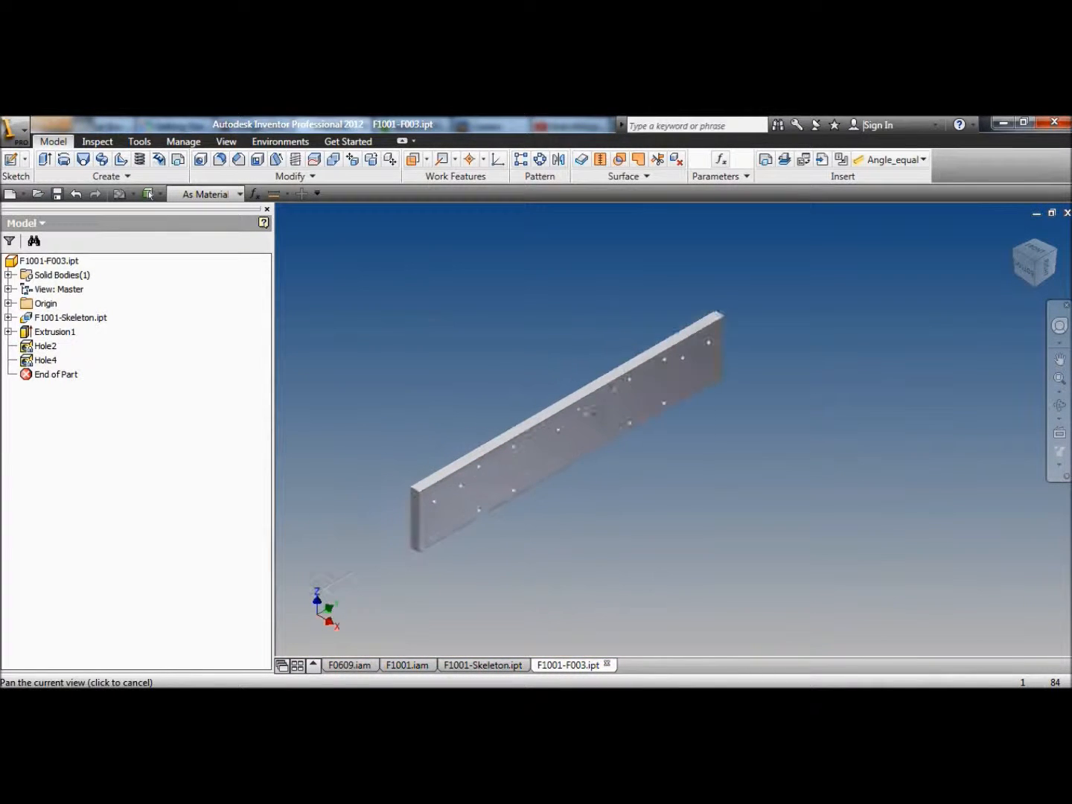
pyautogui.click(59, 195)
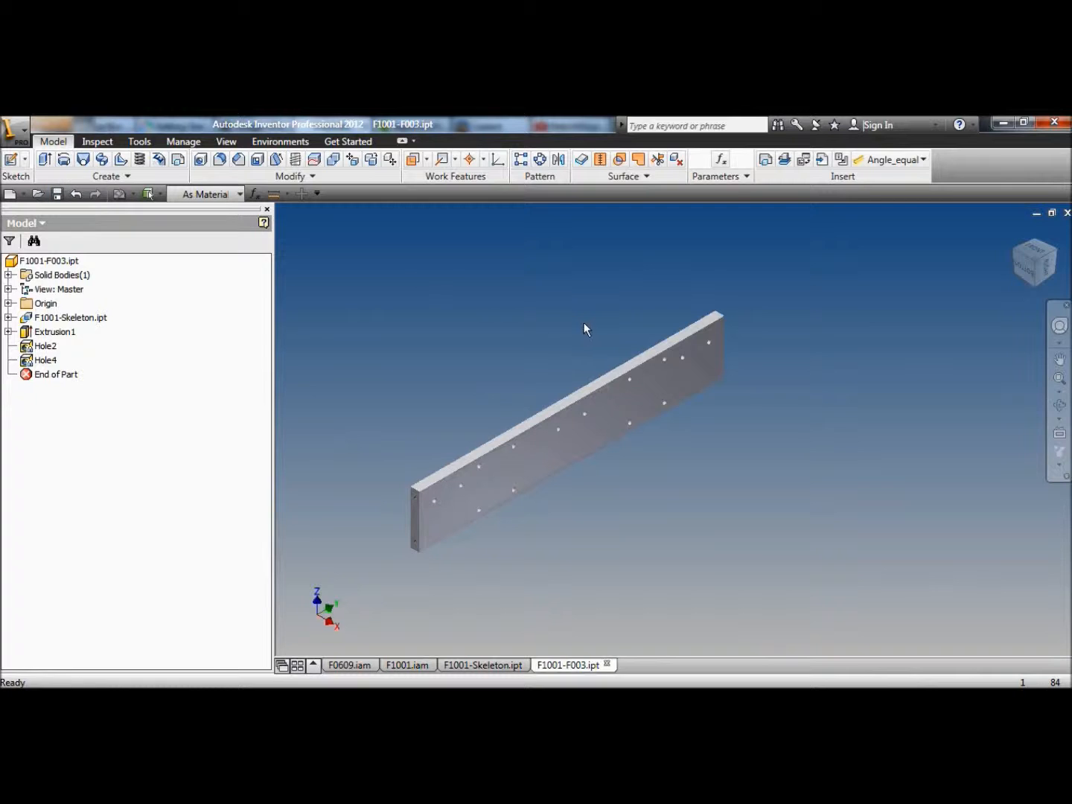
pyautogui.click(607, 664)
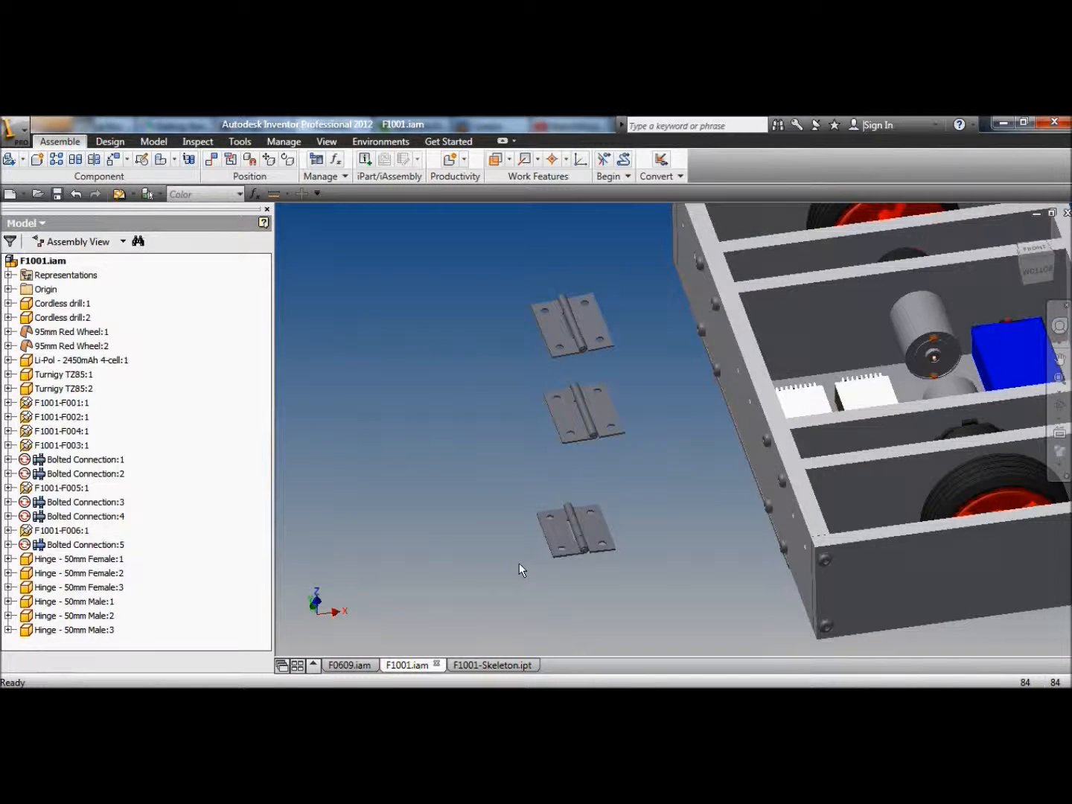
# - Swing the rear leaf of the first hinge upright and move the hinge beside the end of the front plate
pyautogui.click(1059, 406)
pyautogui.moveTo(559, 473); pyautogui.dragTo(539, 505)
pyautogui.rightClick(372, 261)
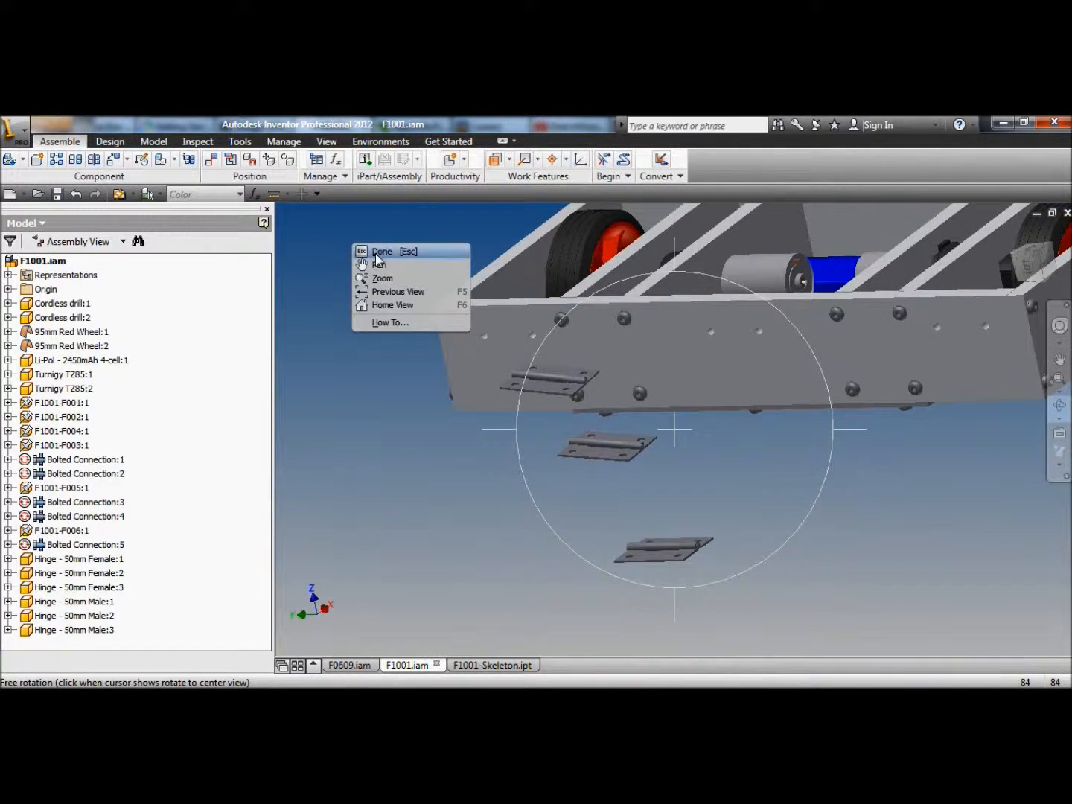
pyautogui.click(383, 250)
pyautogui.moveTo(545, 367); pyautogui.dragTo(430, 393)
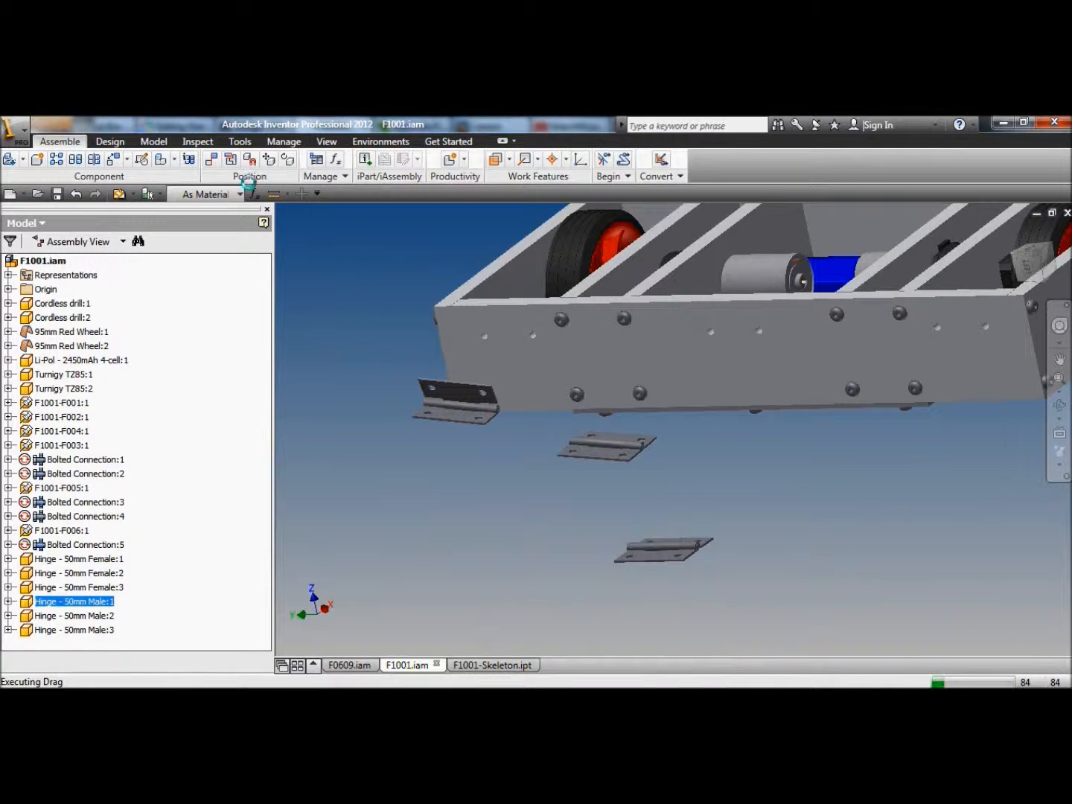
# - Mate the back face of the first hinge's upright leaf to the front plate's outer face with 0 mm offset
pyautogui.scroll(5, 448, 383)
pyautogui.rightClick(475, 401)
pyautogui.click(501, 411)
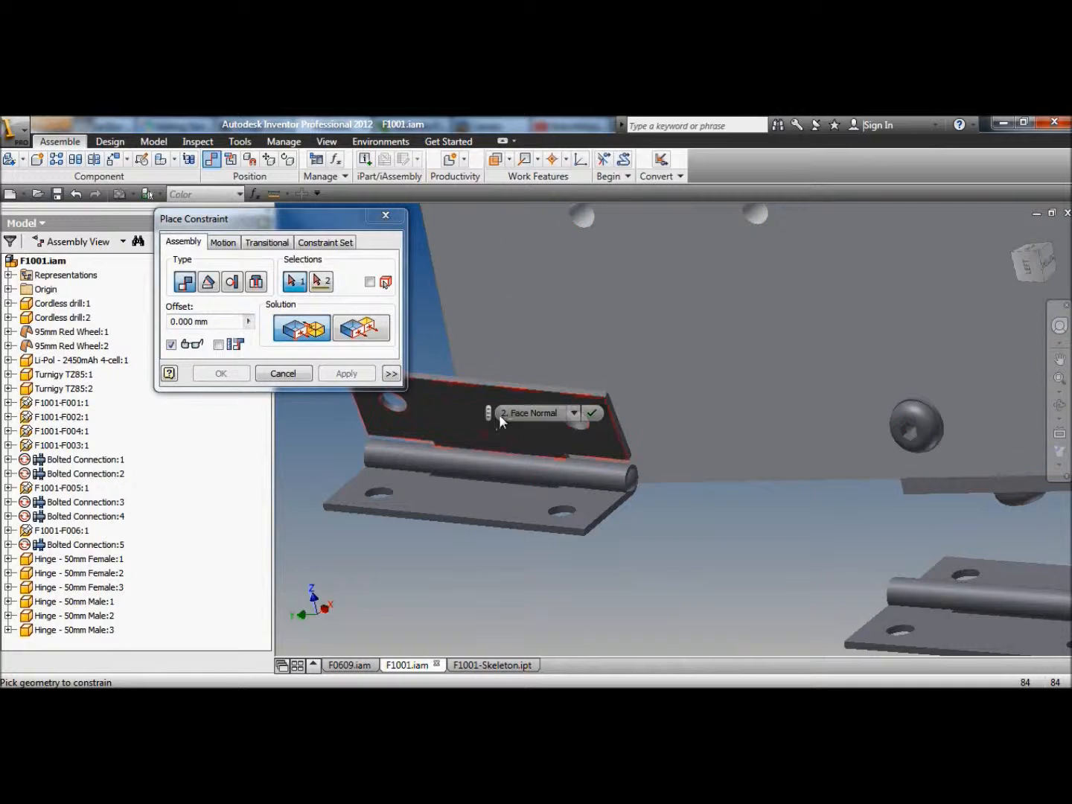
pyautogui.rightClick(480, 403)
pyautogui.click(499, 407)
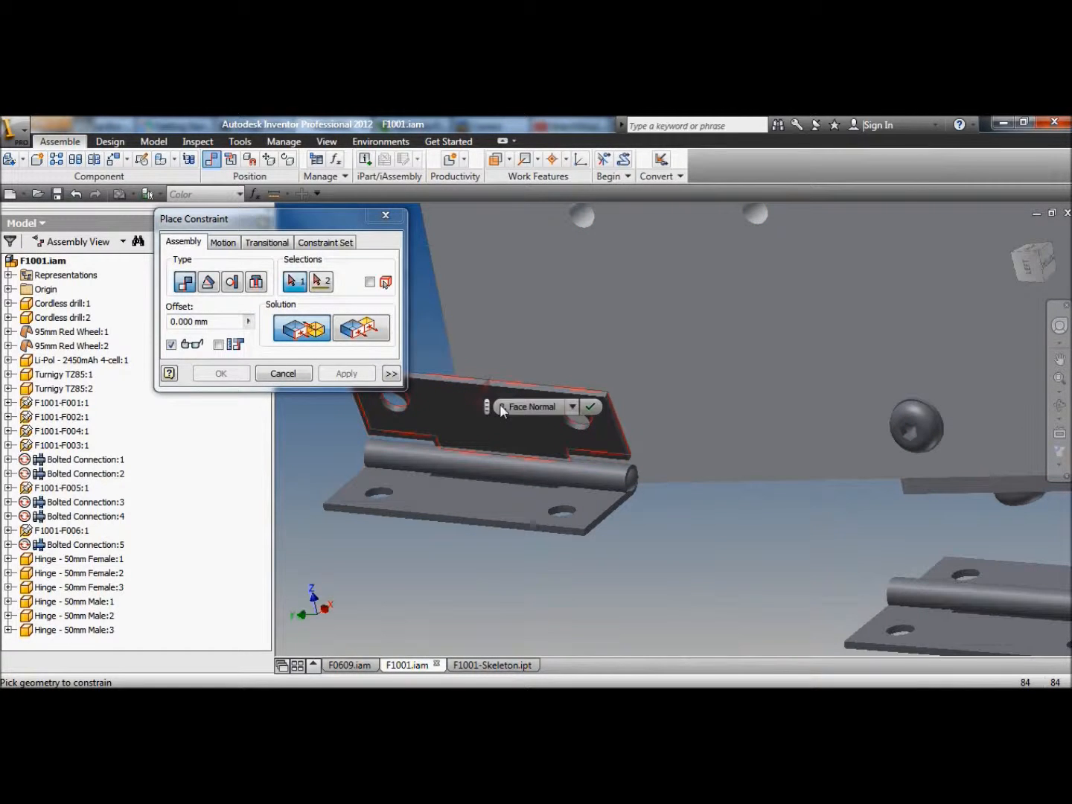
pyautogui.click(544, 405)
pyautogui.click(590, 289)
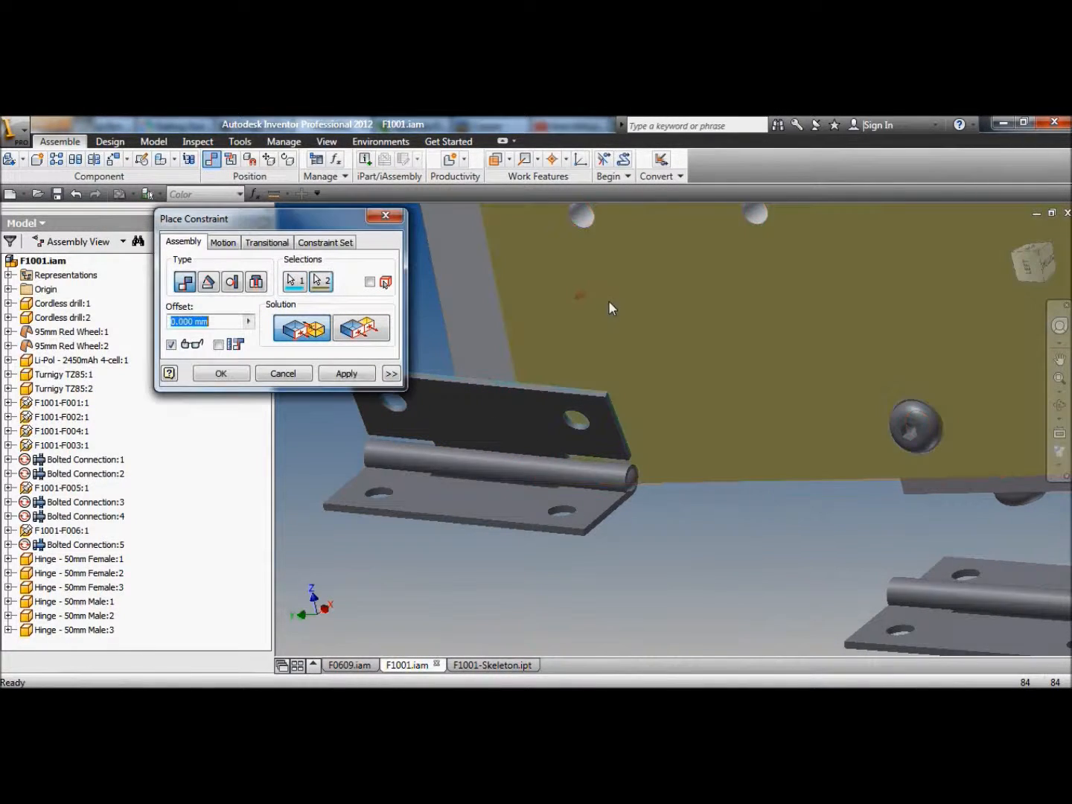
pyautogui.scroll(-5, 607, 299)
pyautogui.click(352, 372)
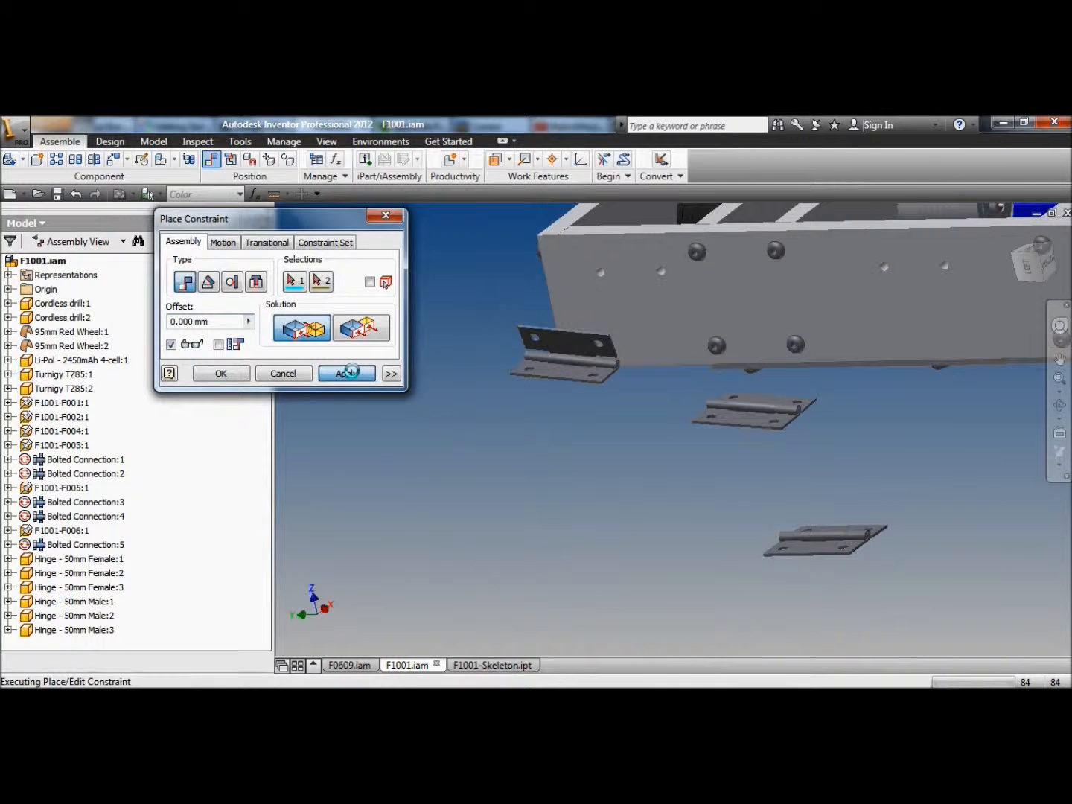
# - Mate the underside of the second hinge's rear leaf to the front plate's outer face with 0 mm offset
pyautogui.scroll(5, 768, 402)
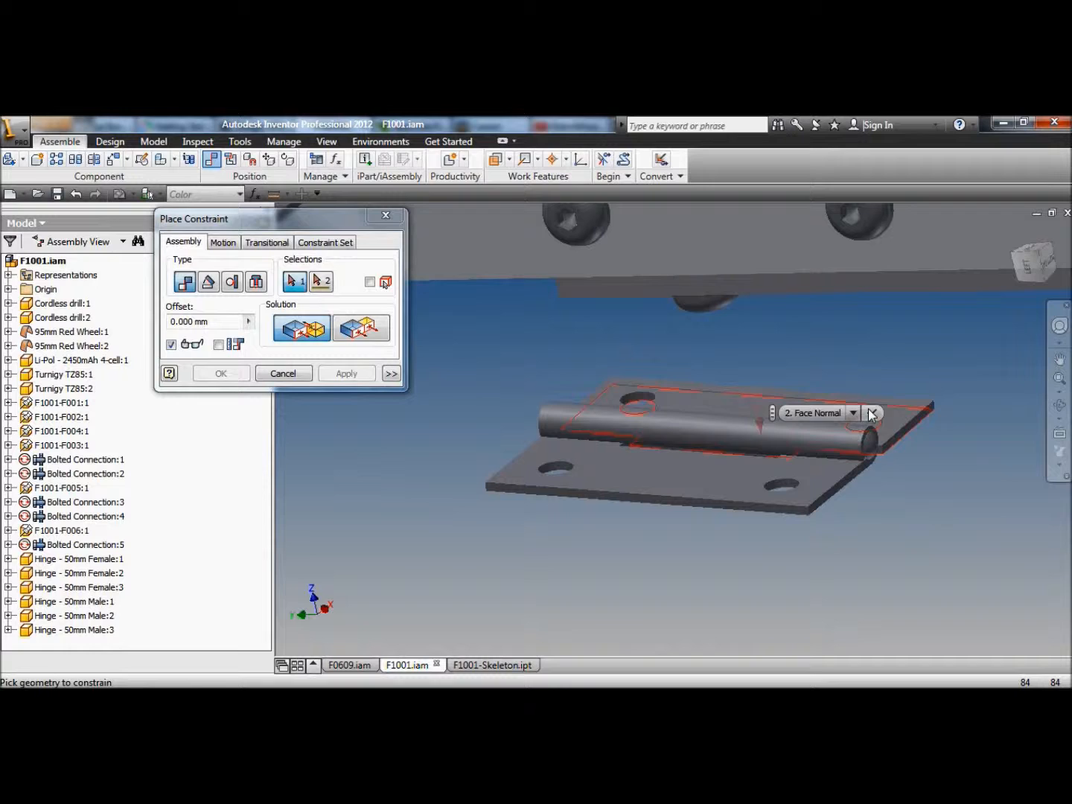
pyautogui.click(838, 411)
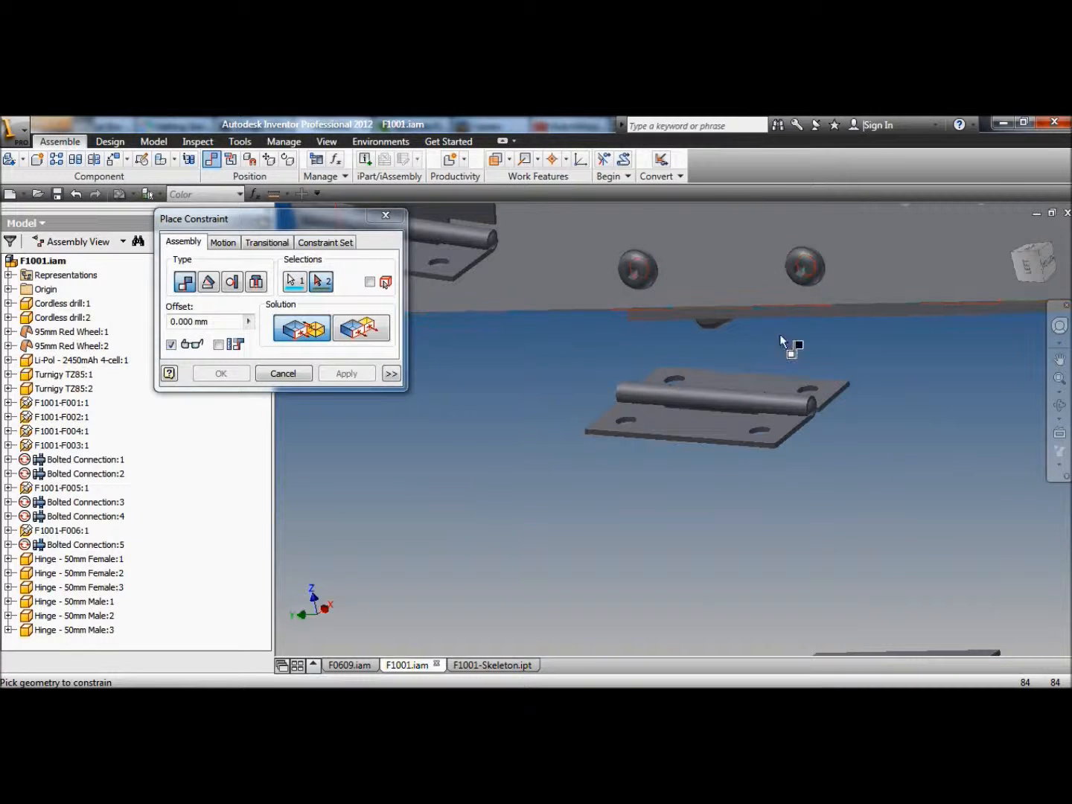
pyautogui.scroll(-5, 789, 347)
pyautogui.click(879, 283)
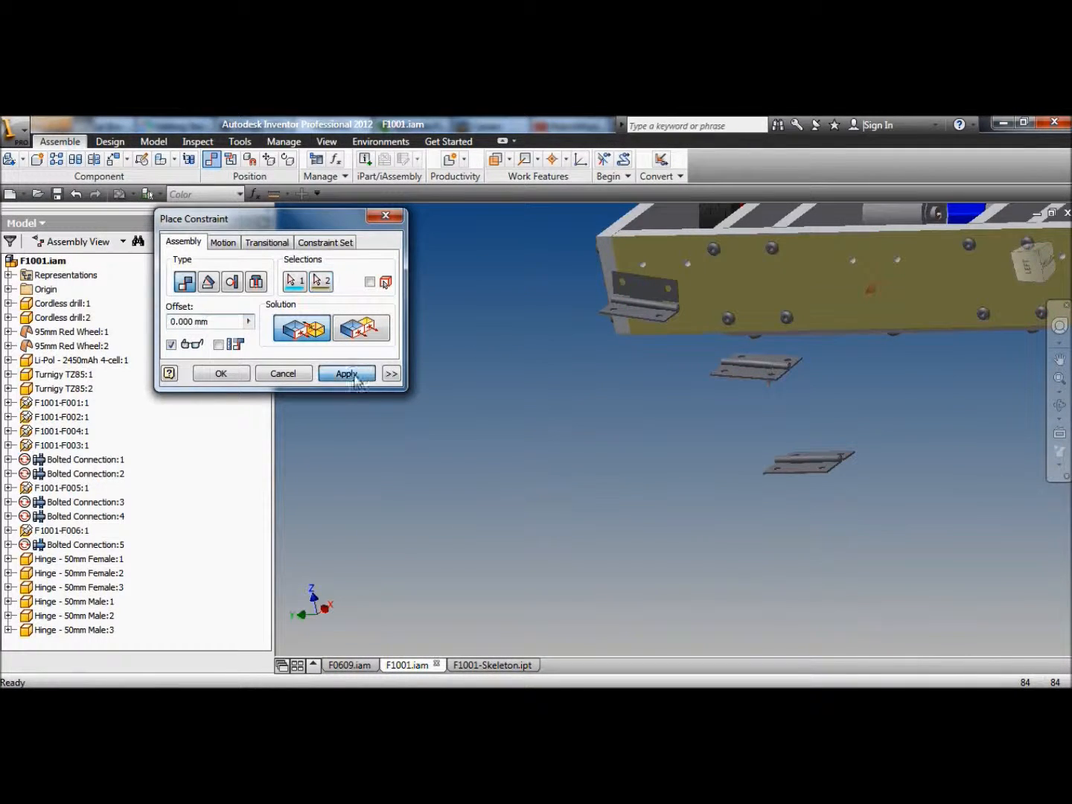
pyautogui.click(348, 374)
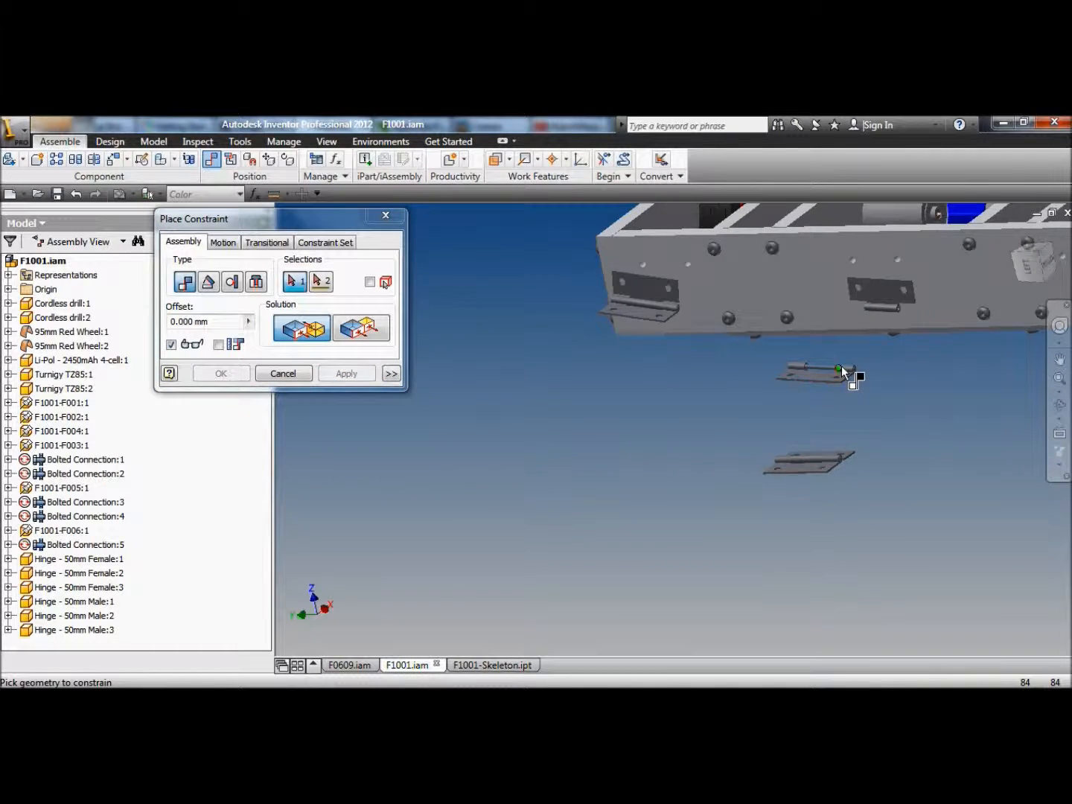
# - Mate the pin axis of the second hinge's loose leaf to the barrel axis of its plate-mounted leaf
pyautogui.scroll(3, 841, 364)
pyautogui.click(806, 365)
pyautogui.scroll(-3, 819, 365)
pyautogui.scroll(3, 866, 349)
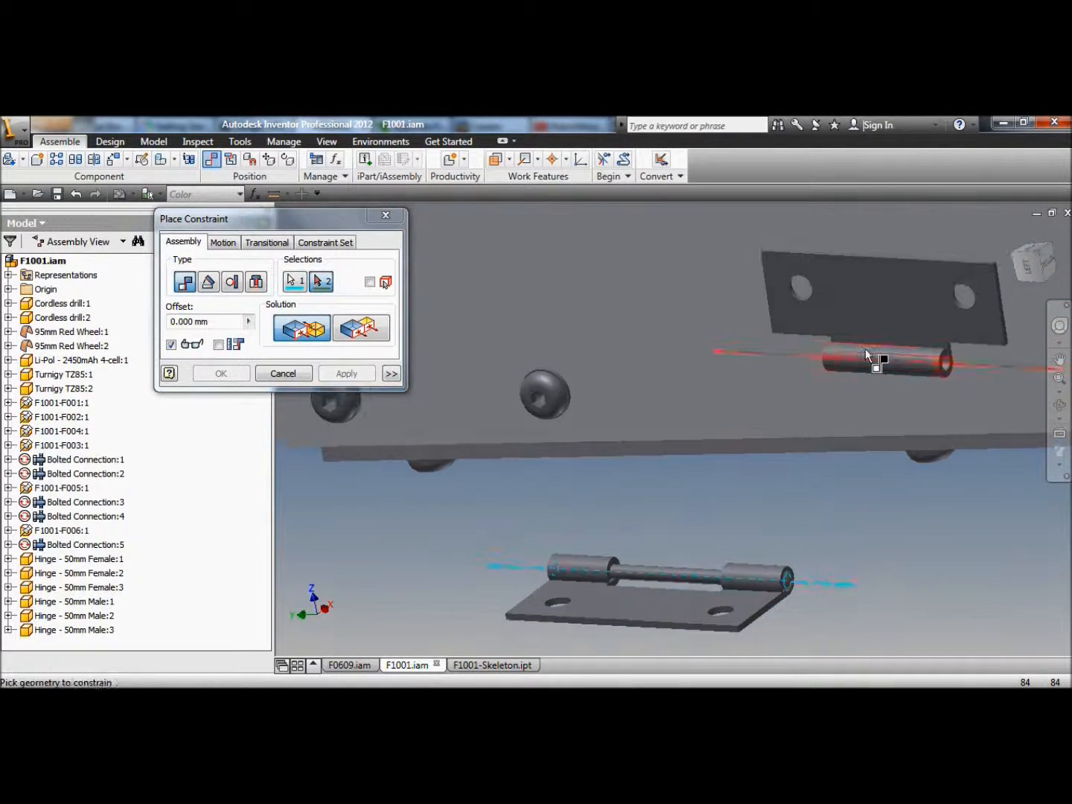
pyautogui.click(875, 350)
pyautogui.click(346, 374)
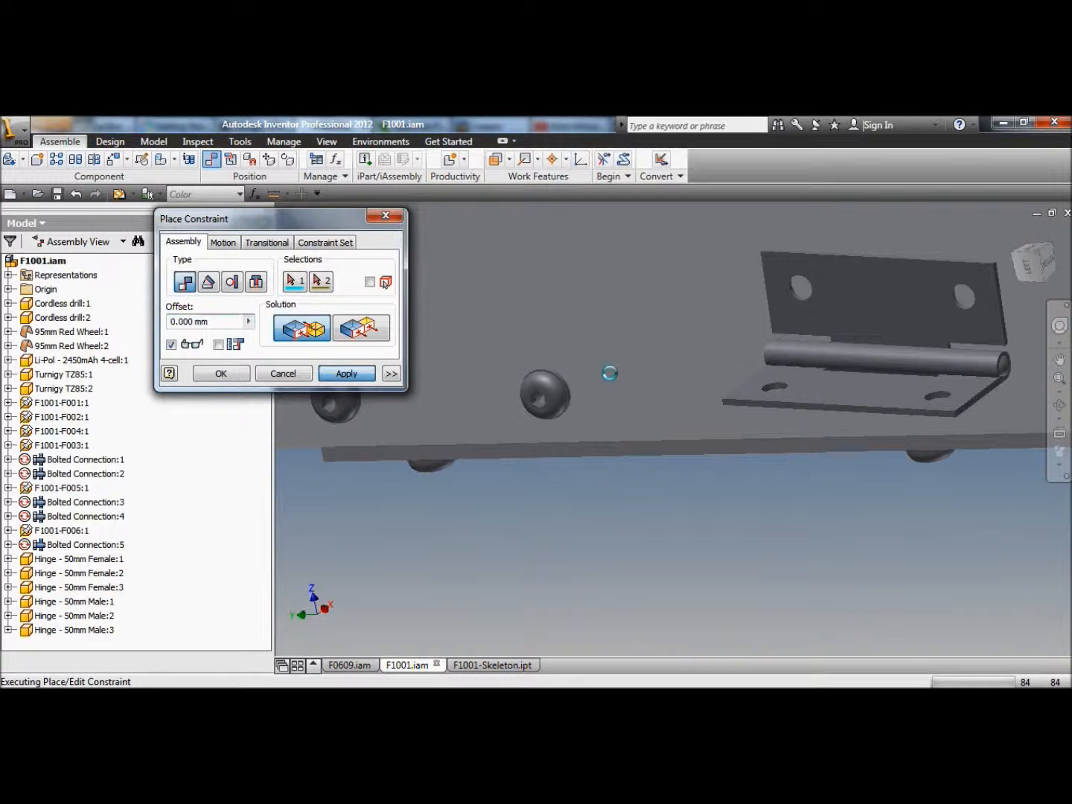
# - Mate the underside of the third hinge's rear leaf to the front plate's outer face with 0 mm offset
pyautogui.scroll(-5, 610, 387)
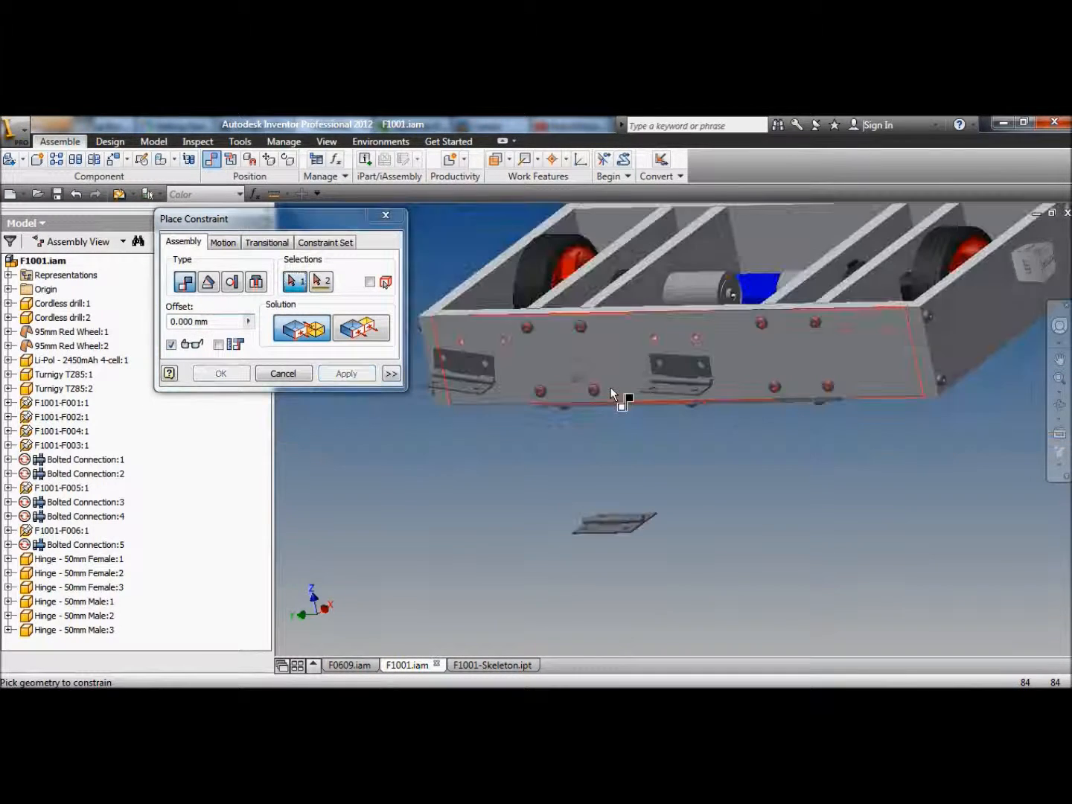
pyautogui.scroll(5, 609, 538)
pyautogui.scroll(2, 674, 508)
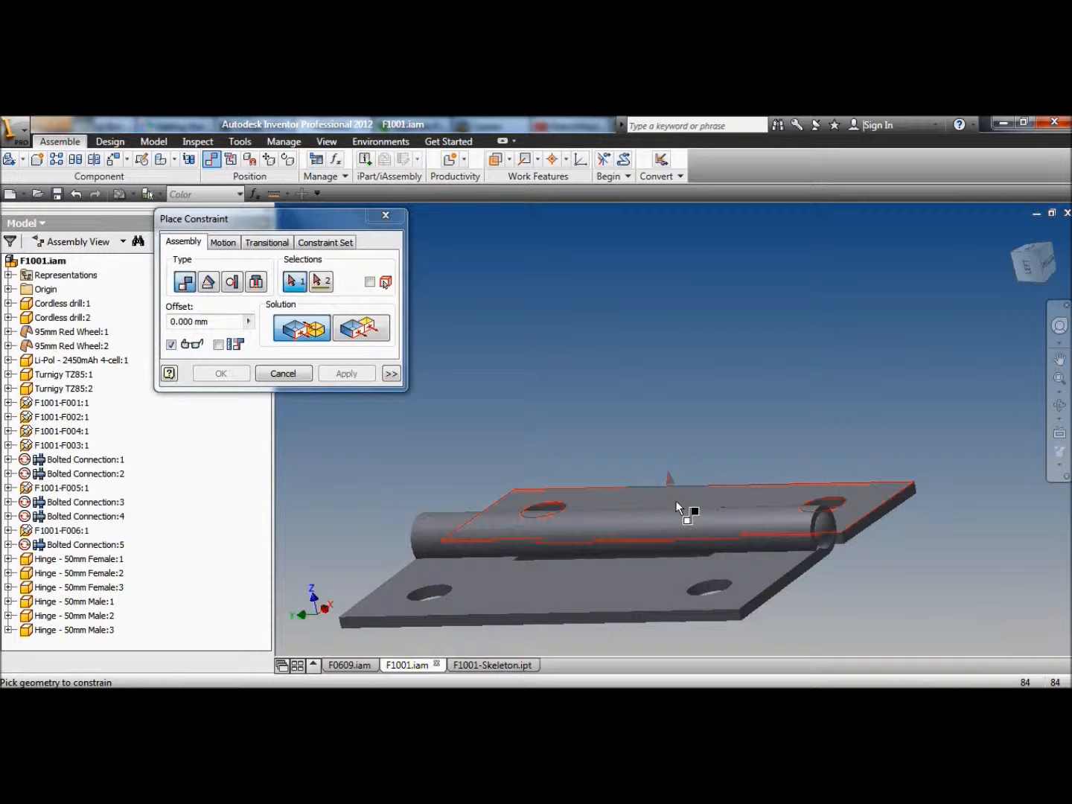
pyautogui.rightClick(674, 513)
pyautogui.click(686, 514)
pyautogui.click(772, 511)
pyautogui.scroll(-5, 641, 432)
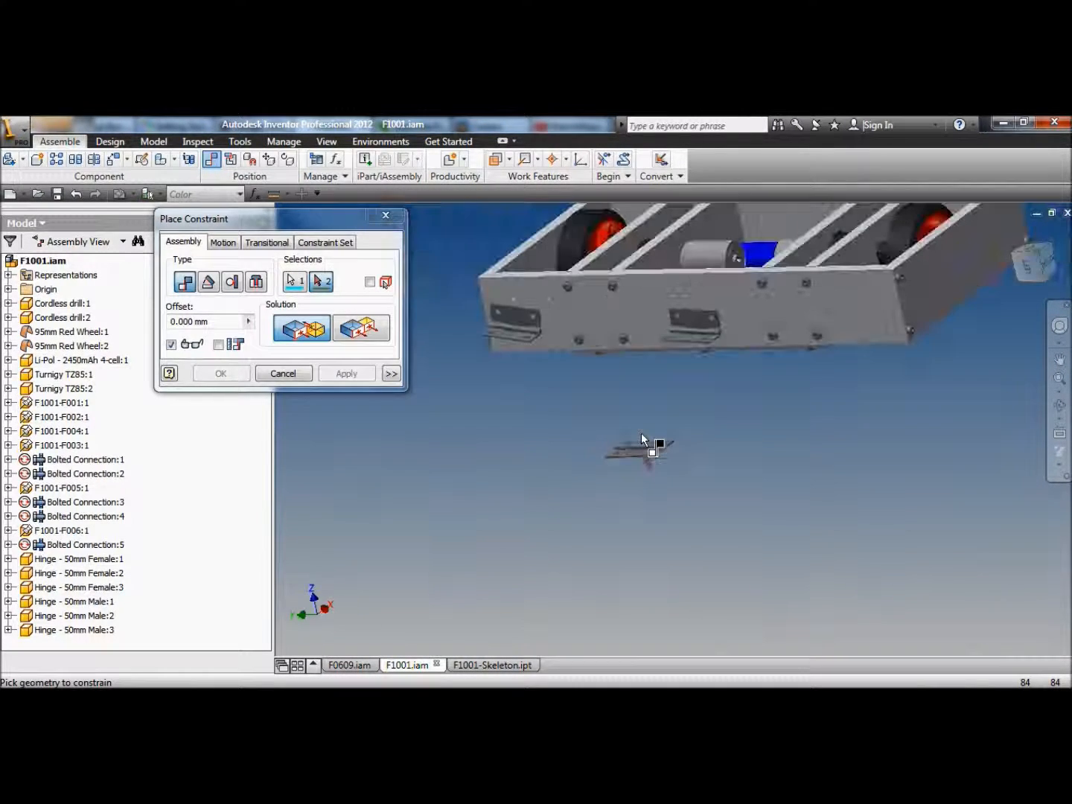
pyautogui.click(854, 317)
pyautogui.click(346, 374)
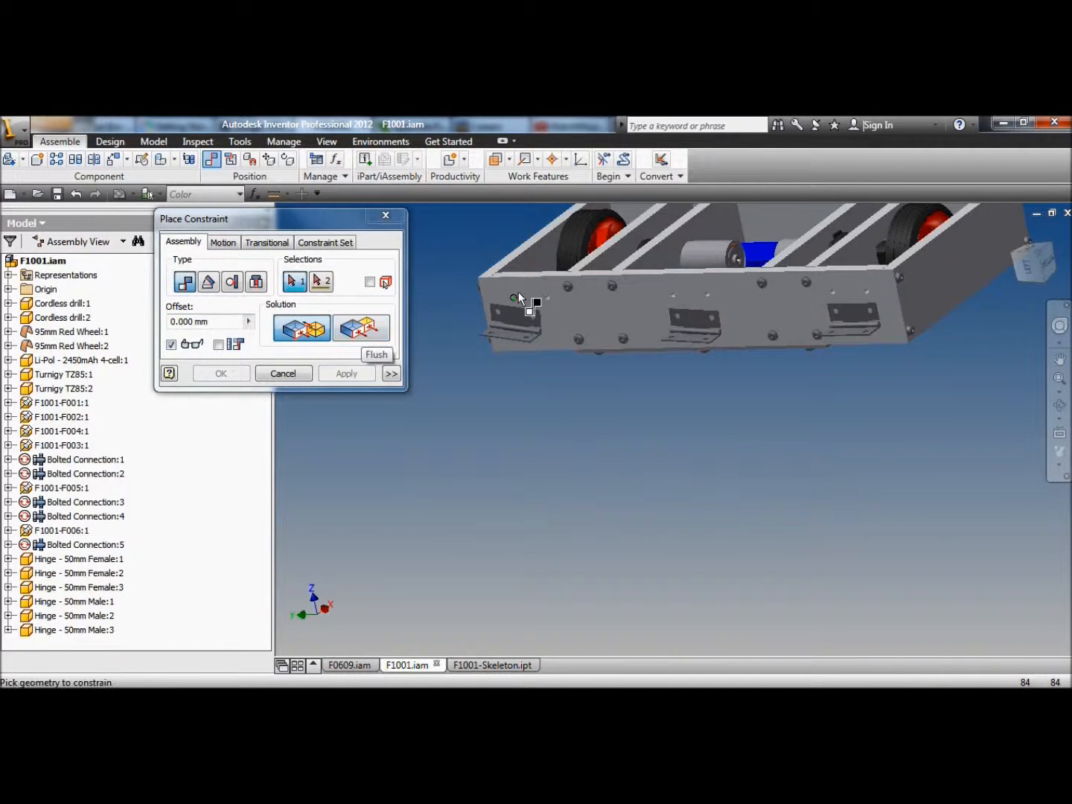
# - Mate the first hinge leaf's hole nearest the plate end to the inner hole of the plate's end hinge-hole pair
pyautogui.scroll(6, 507, 320)
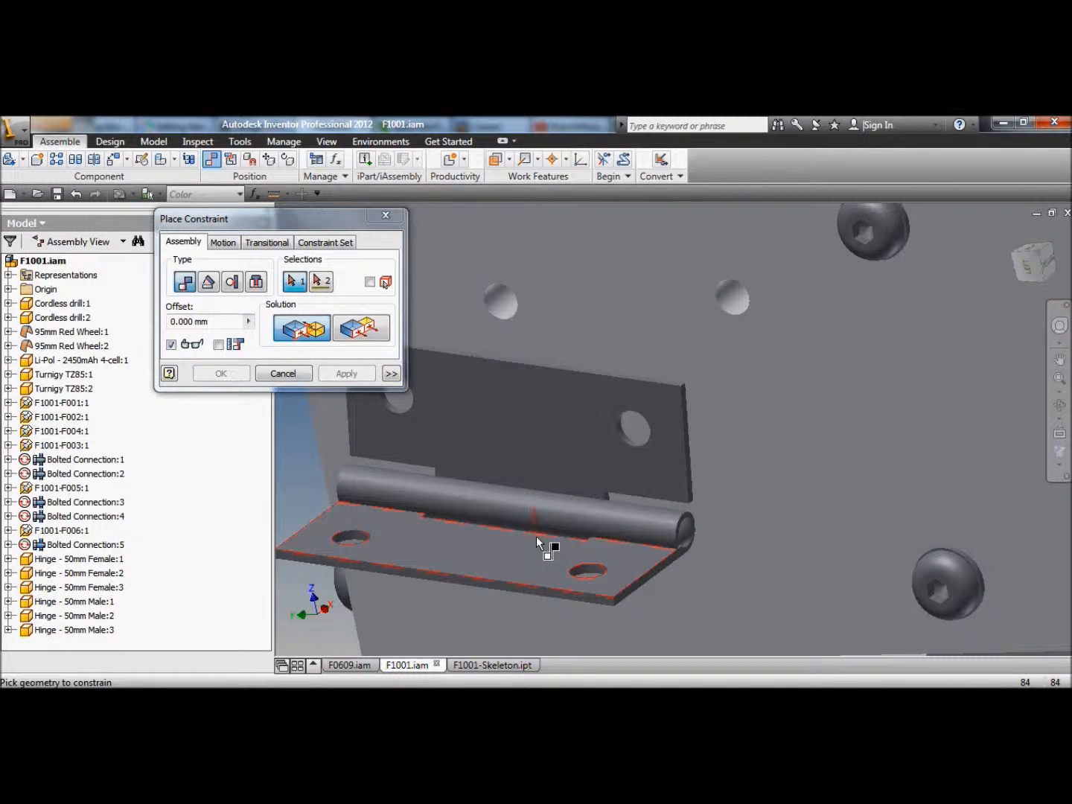
pyautogui.moveTo(462, 410); pyautogui.dragTo(598, 445, button='middle')
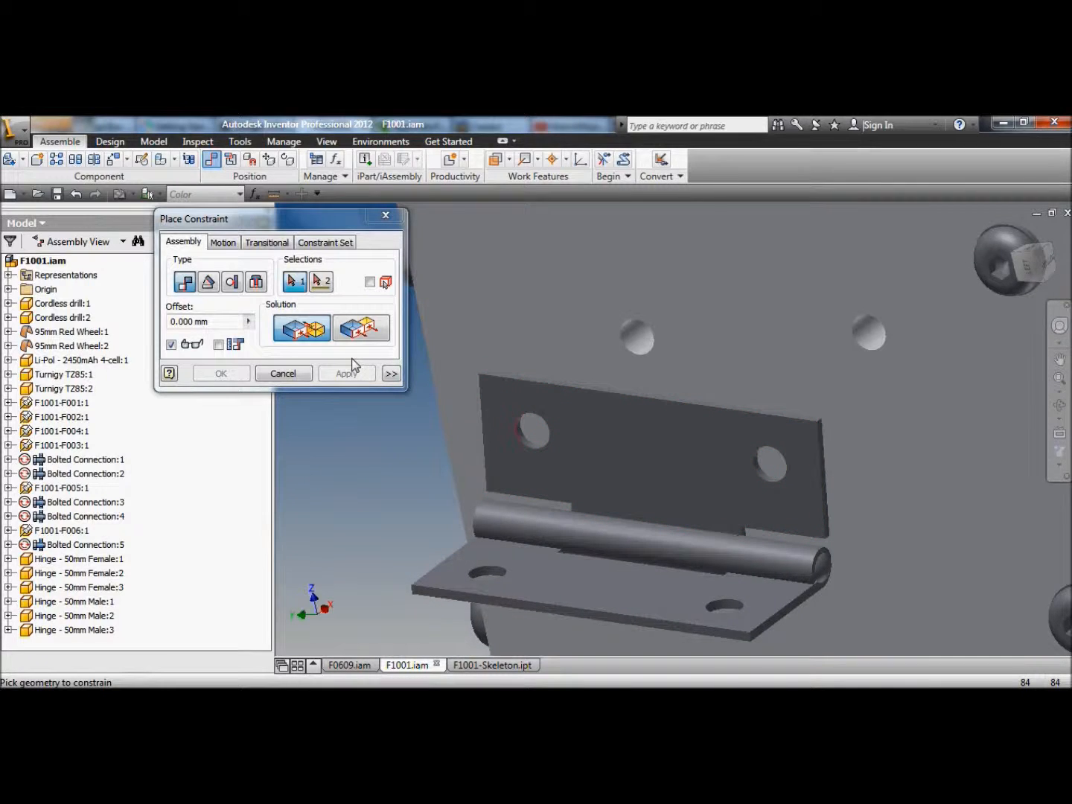
pyautogui.scroll(5, 521, 432)
pyautogui.click(467, 445)
pyautogui.scroll(-4, 479, 492)
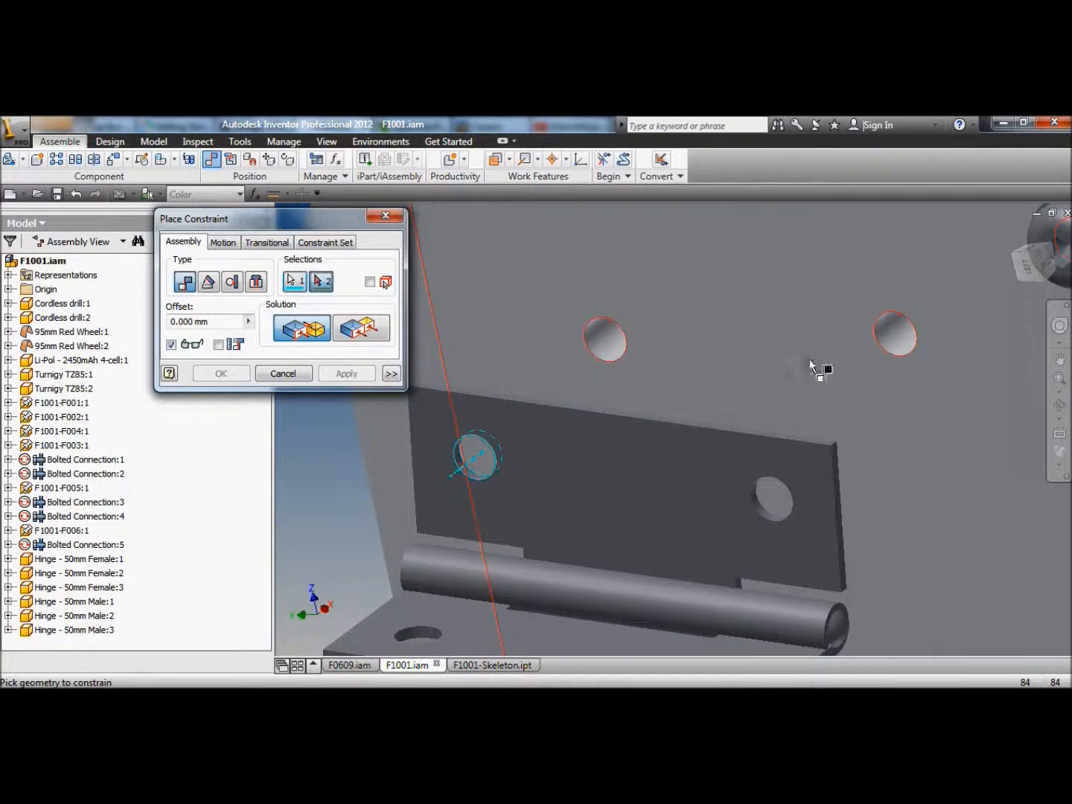
pyautogui.click(899, 338)
pyautogui.click(365, 375)
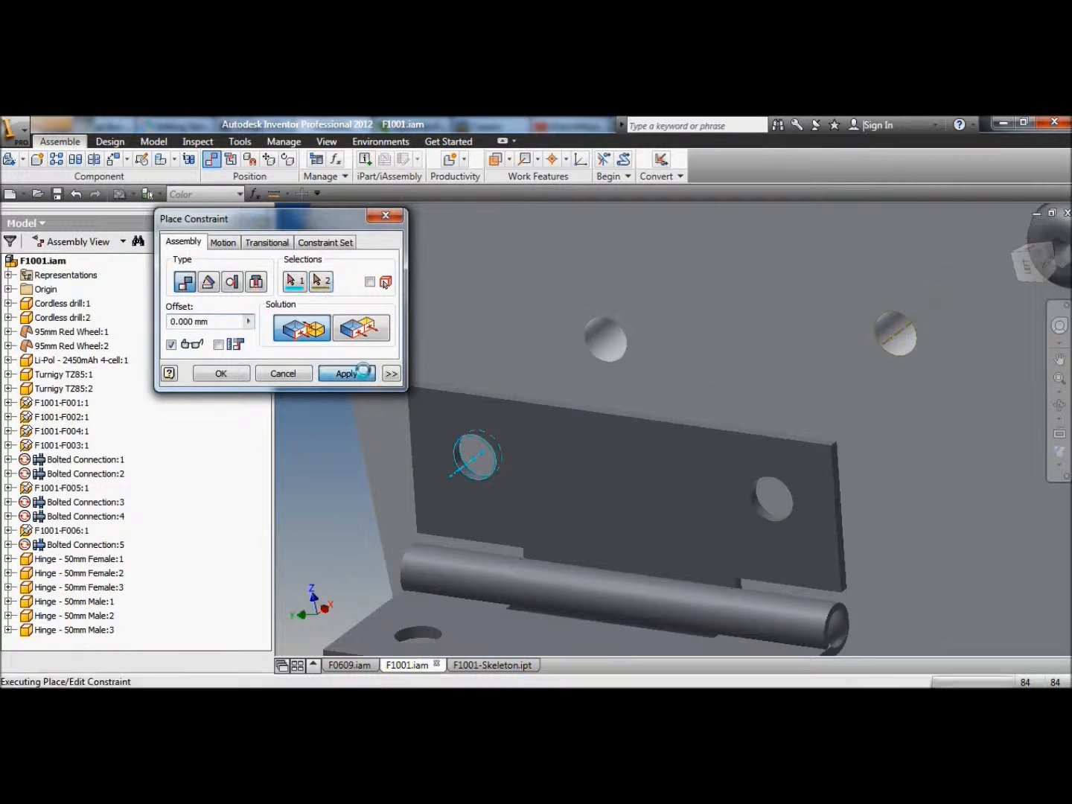
# - Mate the first hinge leaf's remaining hole to the outer hole of the plate's end hinge-hole pair with 0 mm offset
pyautogui.moveTo(718, 402); pyautogui.dragTo(548, 473, button='middle')
pyautogui.click(434, 398)
pyautogui.scroll(-5, 1005, 459)
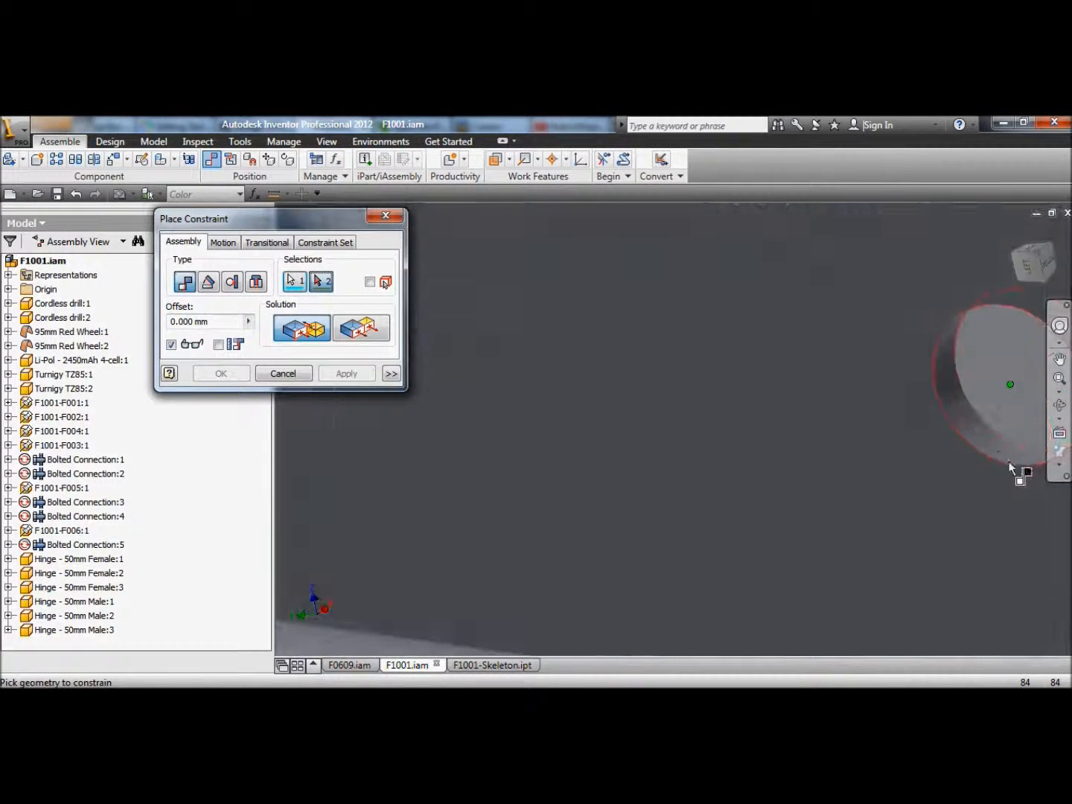
pyautogui.click(994, 452)
pyautogui.scroll(5, 760, 434)
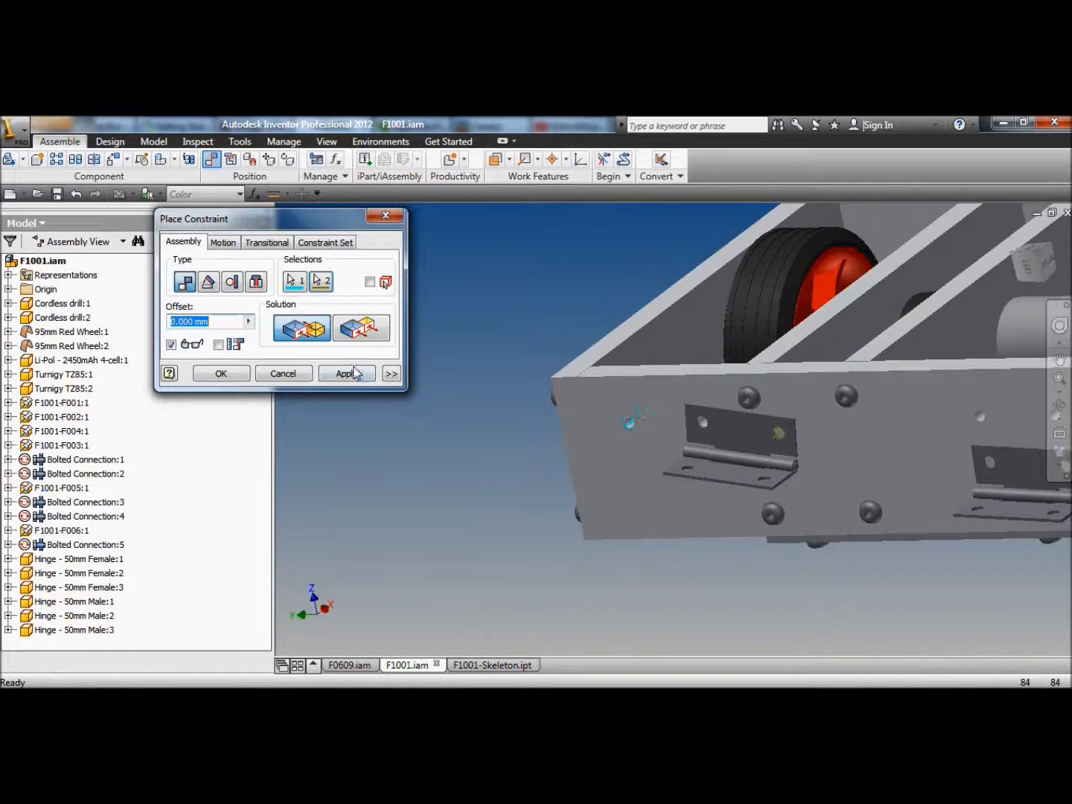
pyautogui.click(355, 373)
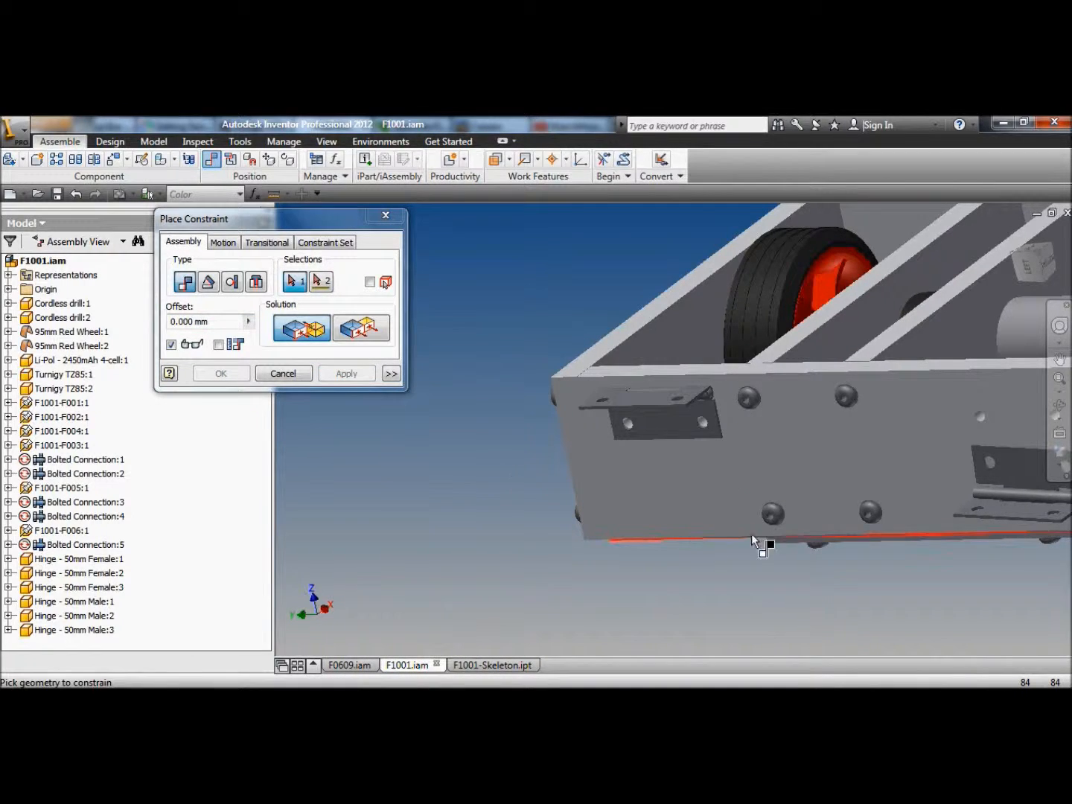
# - Mate the second hinge leaf's hole nearer the first hinge to the plate's middle-pair hole nearer the third hinge
pyautogui.scroll(-6, 758, 543)
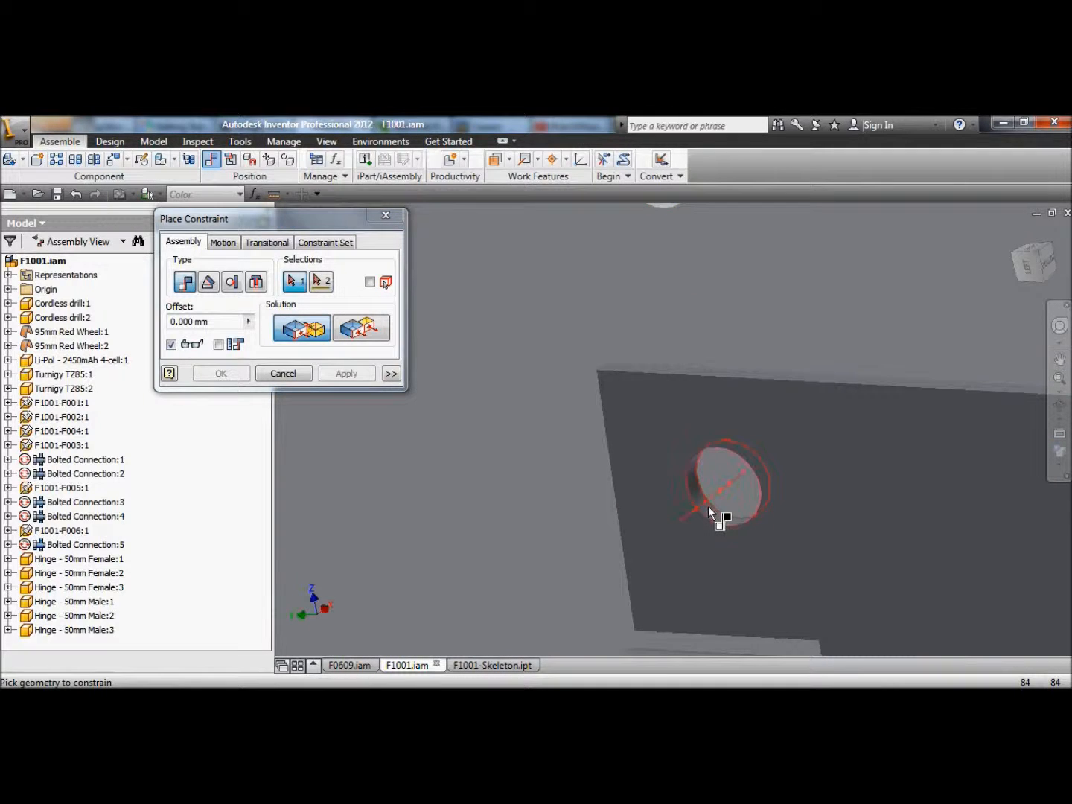
pyautogui.click(711, 506)
pyautogui.scroll(4, 718, 492)
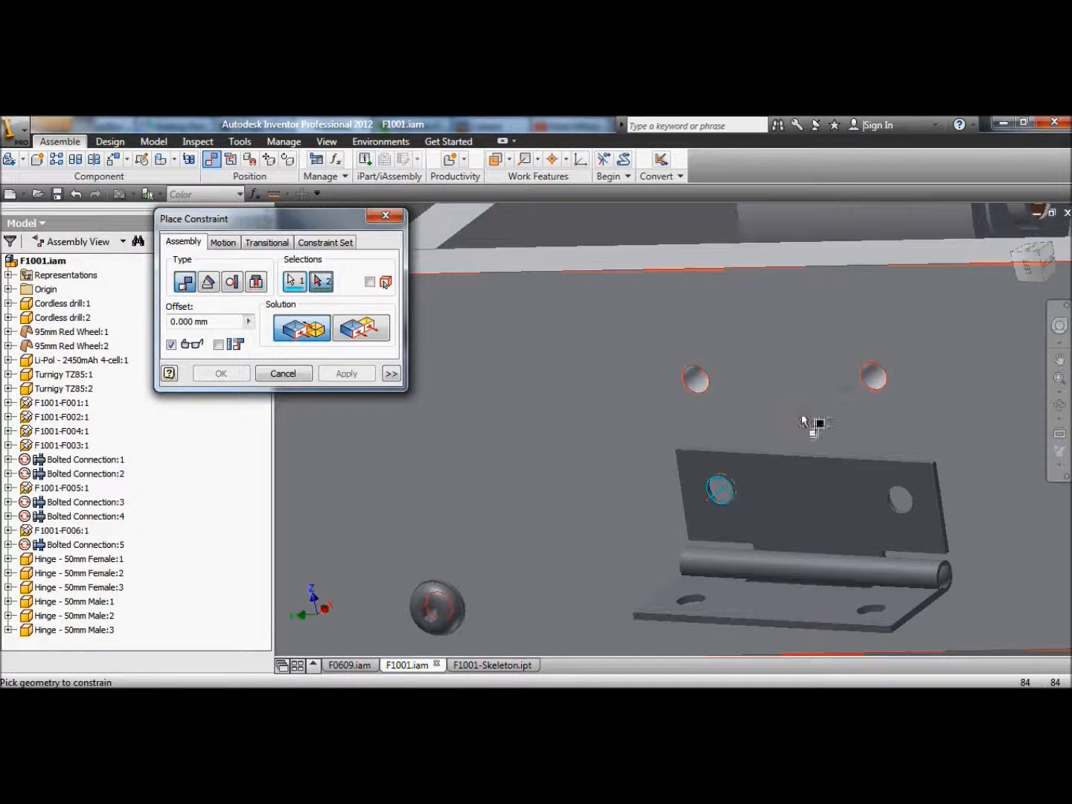
pyautogui.click(876, 373)
pyautogui.click(354, 375)
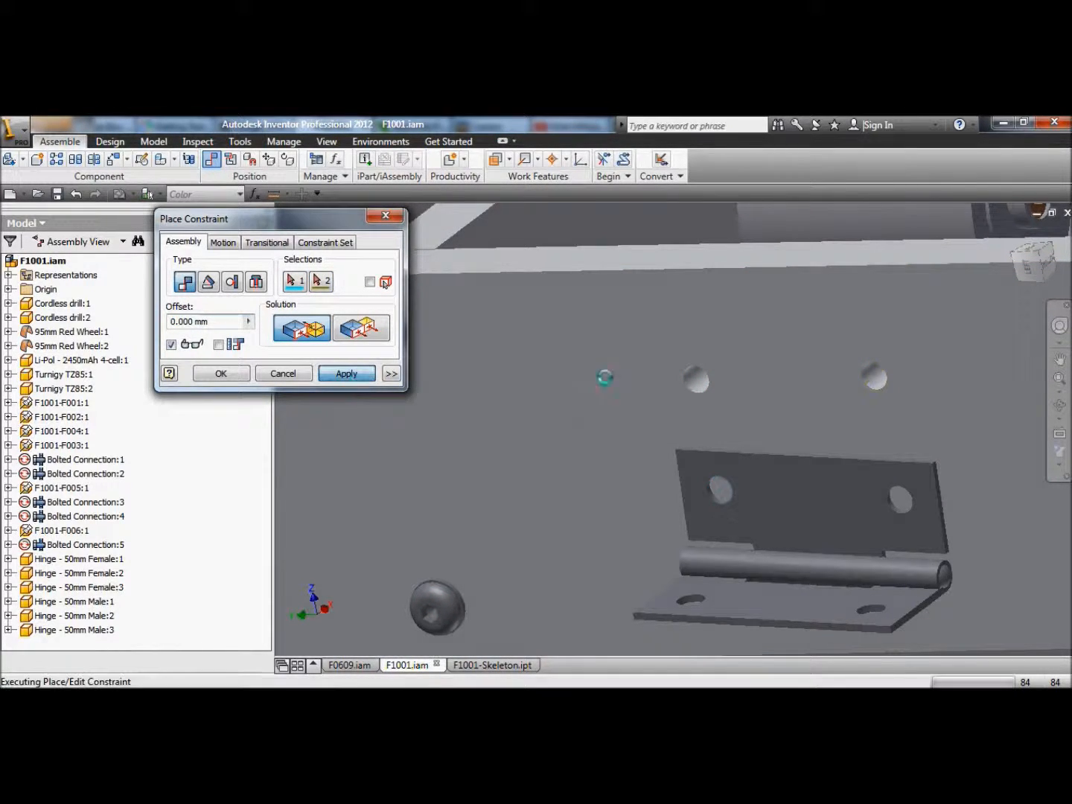
# - Mate the second hinge leaf's other hole to the remaining hole of the plate's middle hinge-hole pair
pyautogui.moveTo(883, 412); pyautogui.dragTo(755, 429, button='middle')
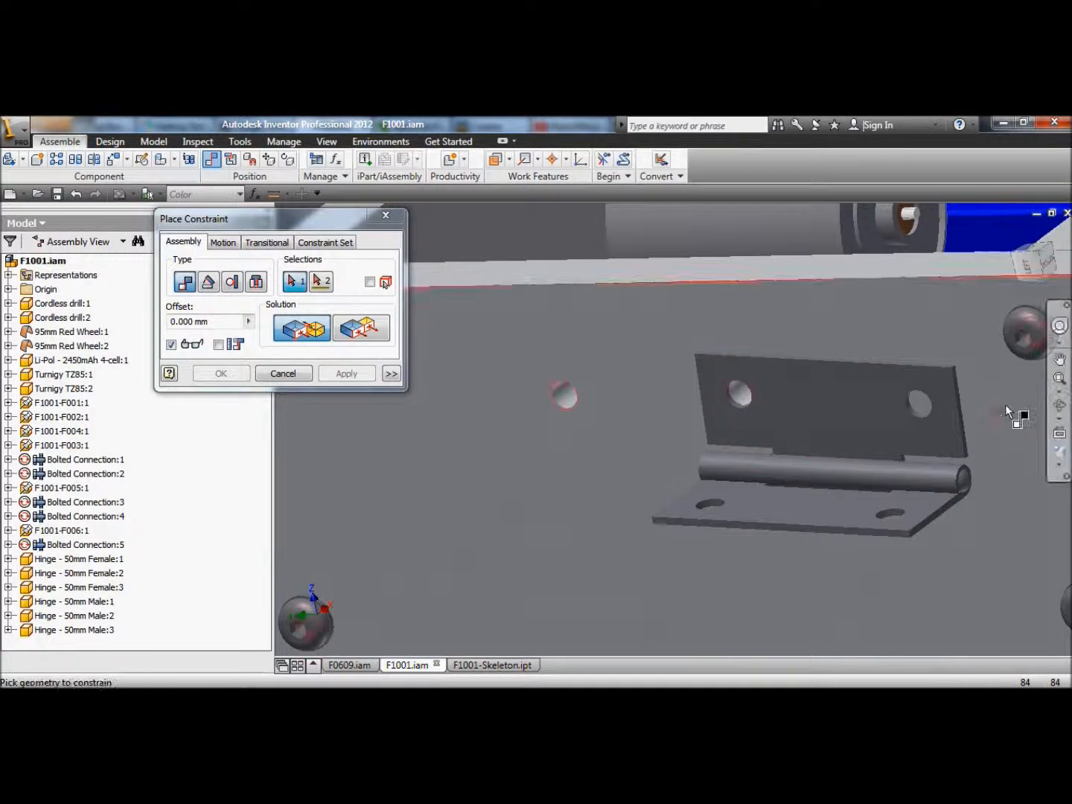
pyautogui.scroll(-5, 1004, 405)
pyautogui.click(733, 432)
pyautogui.scroll(5, 759, 477)
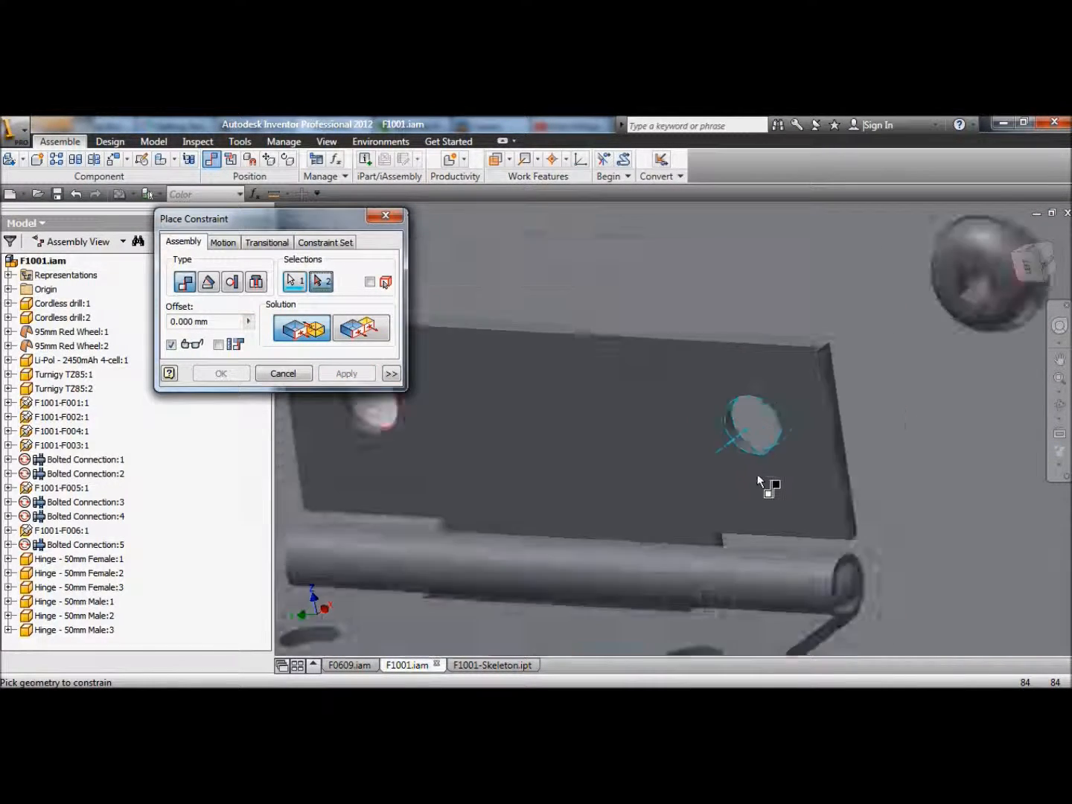
pyautogui.scroll(-5, 566, 468)
pyautogui.click(745, 496)
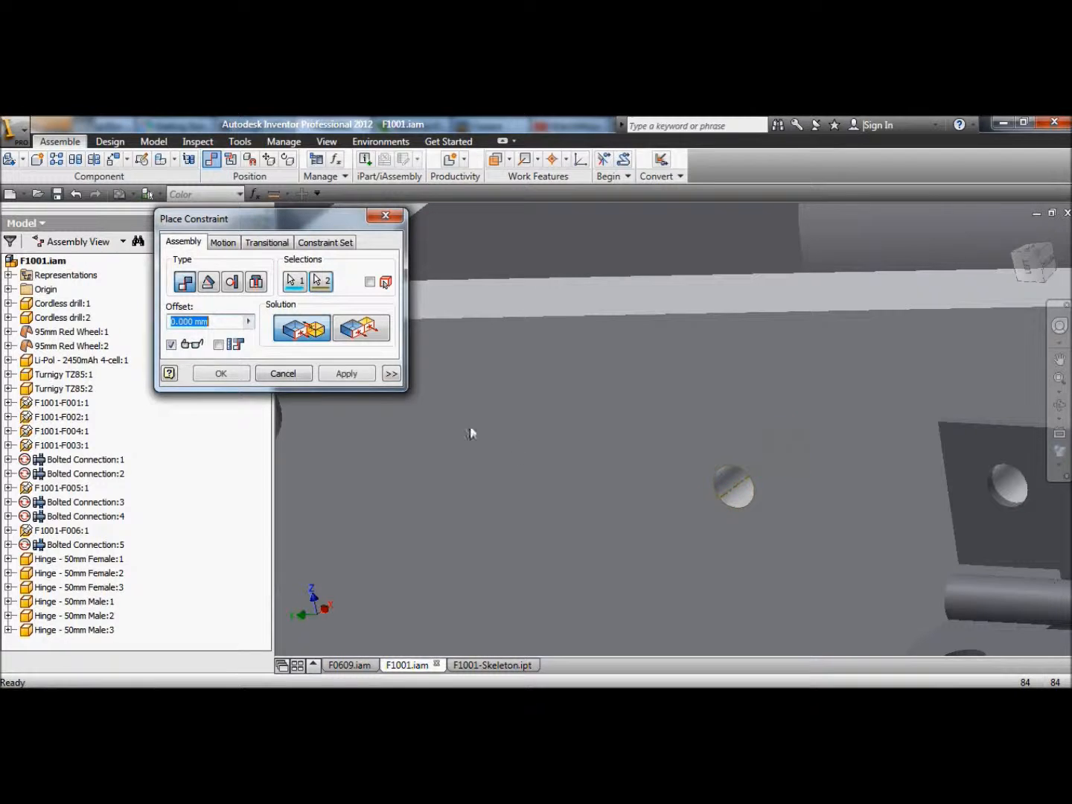
pyautogui.click(347, 373)
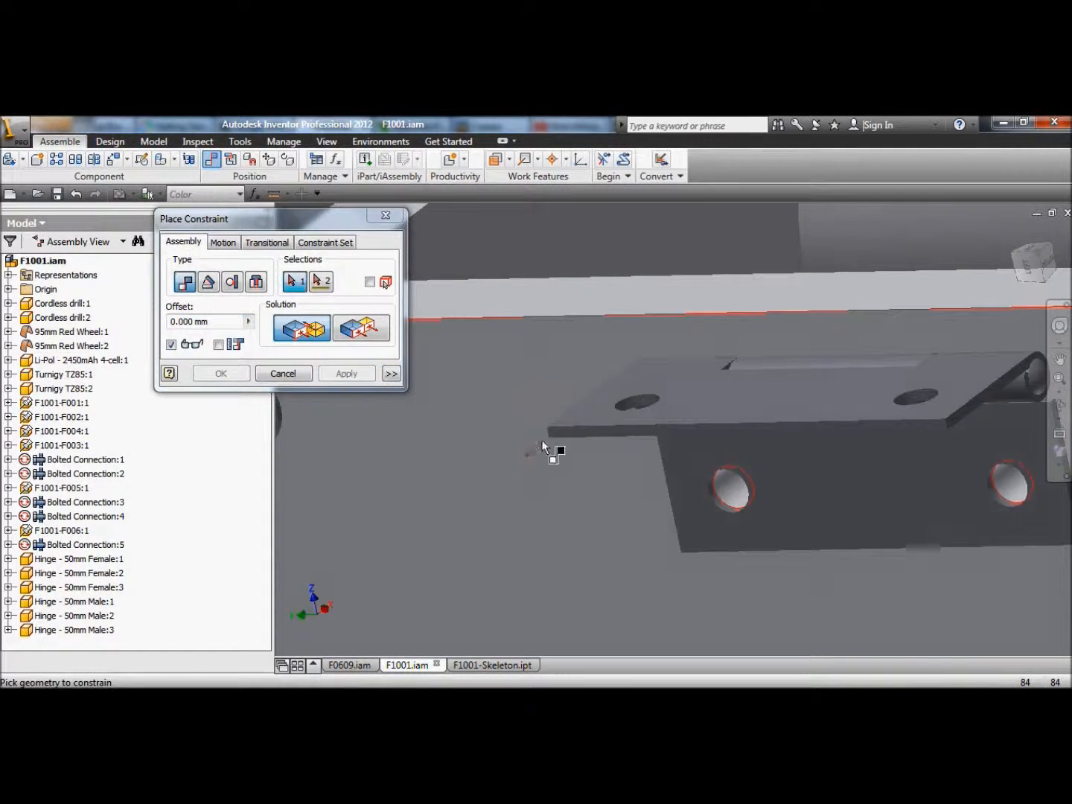
# - Mate the third hinge leaf's hole nearer the second hinge to the outer hole of the plate's last hinge-hole pair
pyautogui.scroll(5, 520, 486)
pyautogui.scroll(-6, 868, 526)
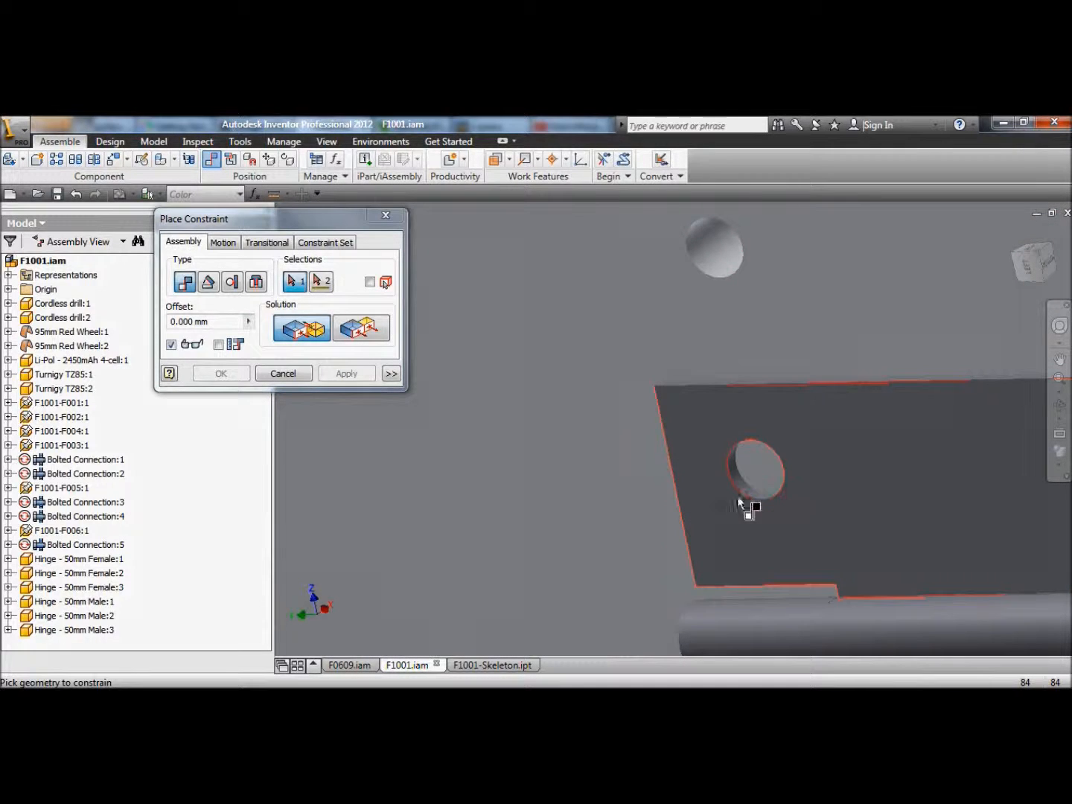
pyautogui.scroll(-3, 742, 484)
pyautogui.click(746, 489)
pyautogui.scroll(5, 658, 505)
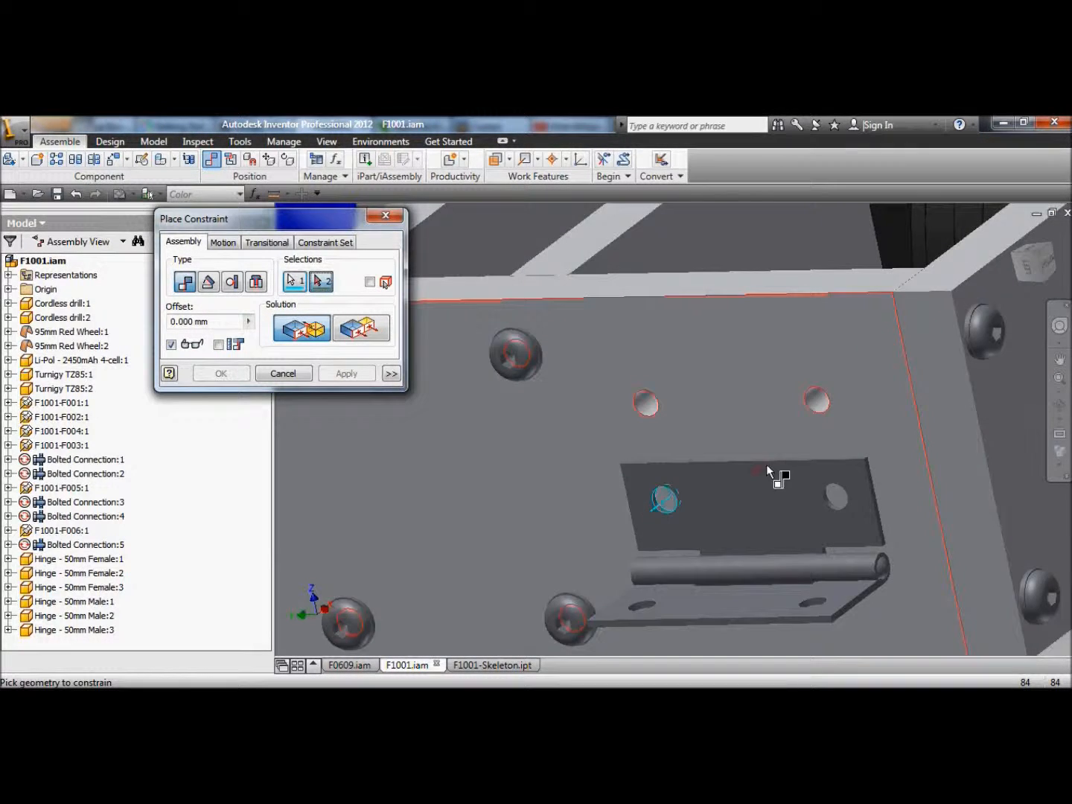
pyautogui.scroll(-4, 773, 476)
pyautogui.click(819, 410)
pyautogui.scroll(5, 624, 432)
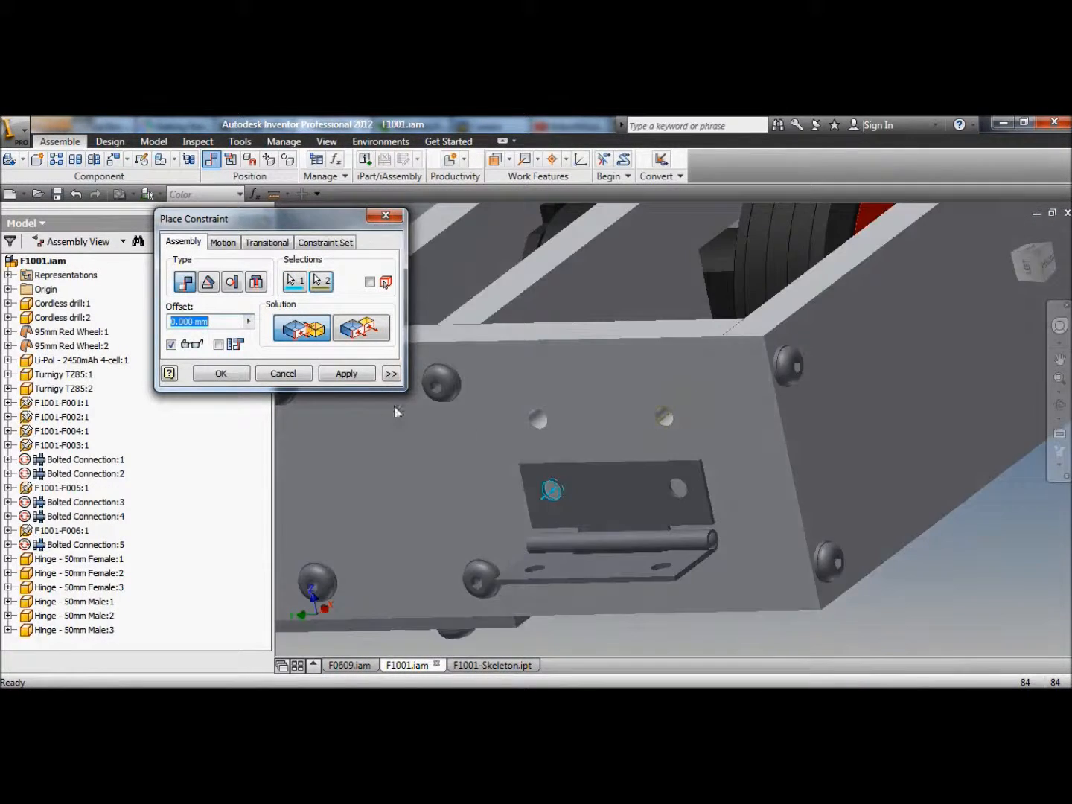
pyautogui.click(348, 374)
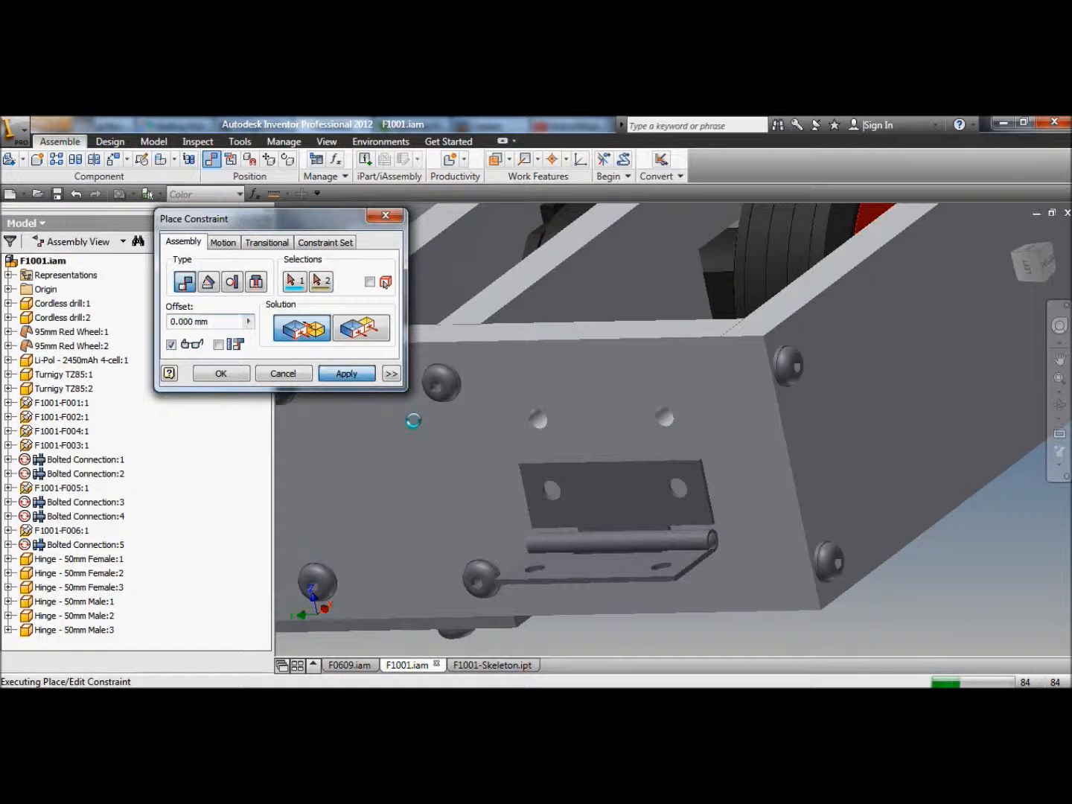
# - Mate the third hinge leaf's other hole to the inner hole of the last hinge-hole pair and finish constraining
pyautogui.scroll(-5, 785, 431)
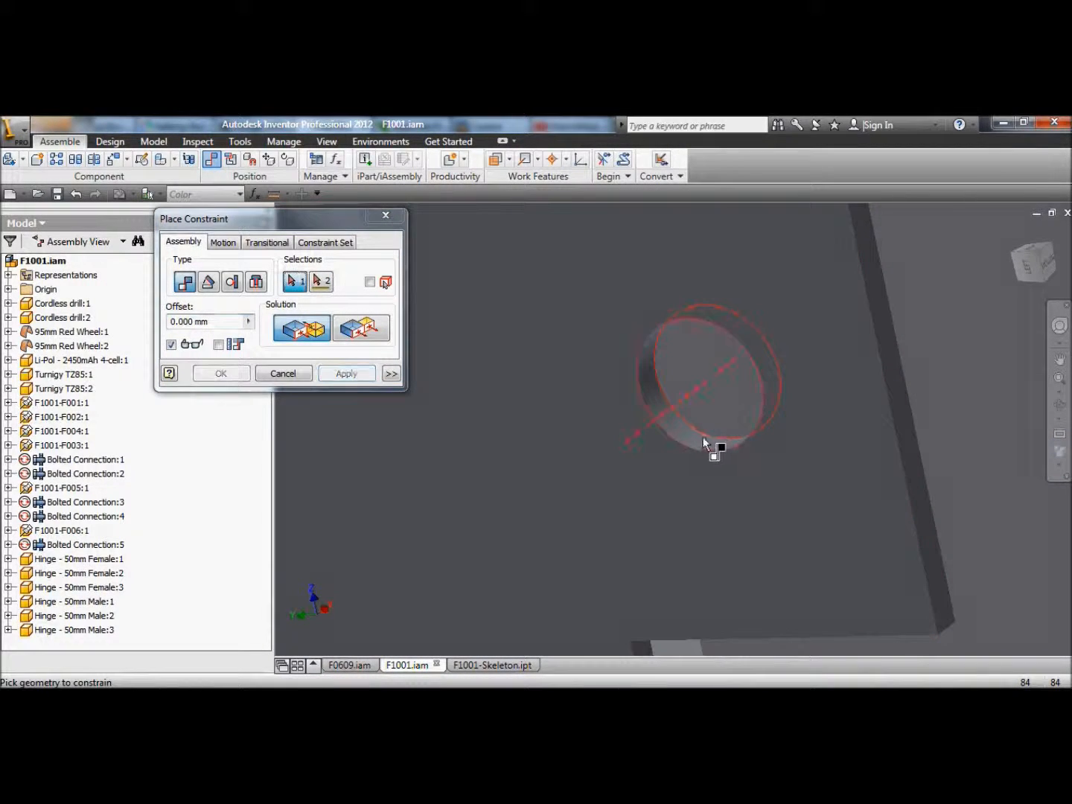
pyautogui.click(702, 440)
pyautogui.scroll(3, 737, 487)
pyautogui.scroll(-5, 406, 506)
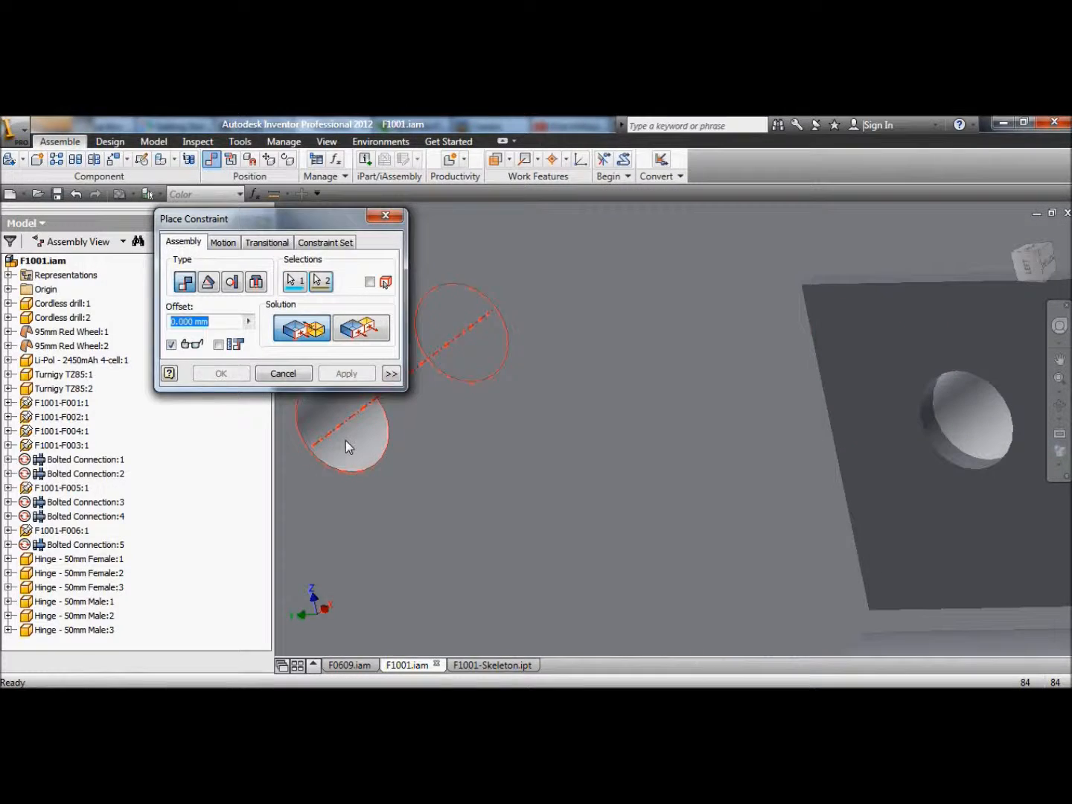
pyautogui.click(345, 440)
pyautogui.click(347, 374)
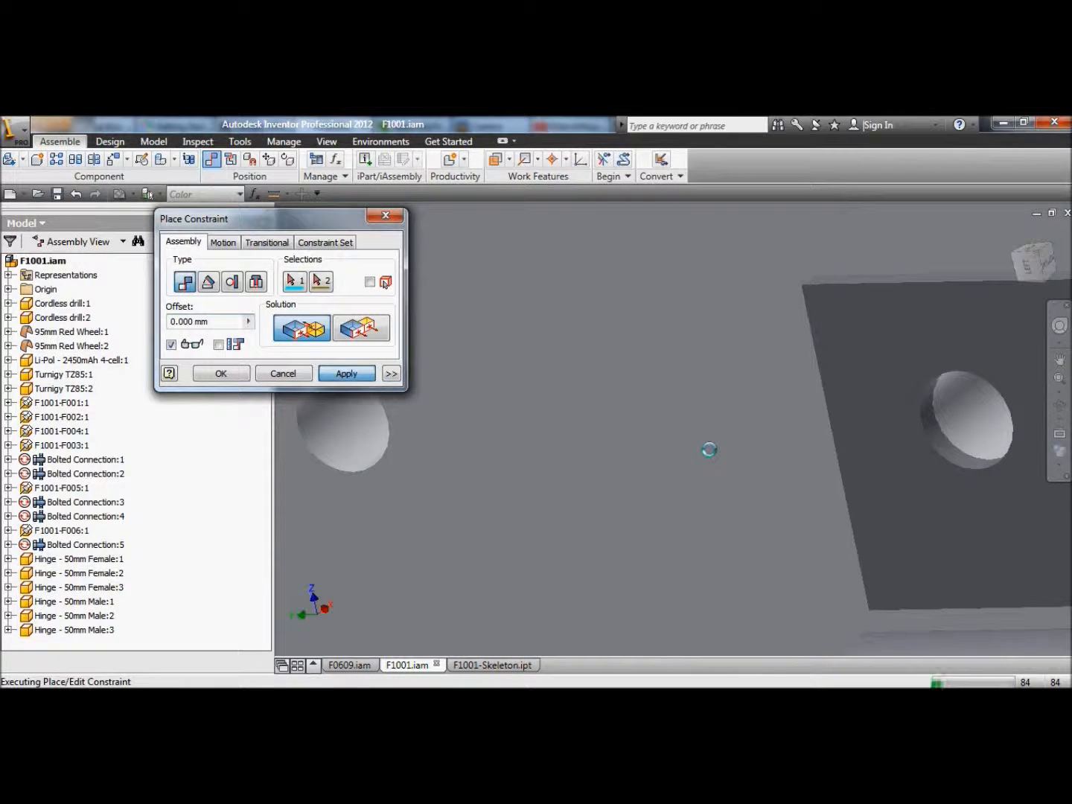
pyautogui.scroll(5, 745, 469)
pyautogui.moveTo(707, 480); pyautogui.dragTo(886, 485, button='middle')
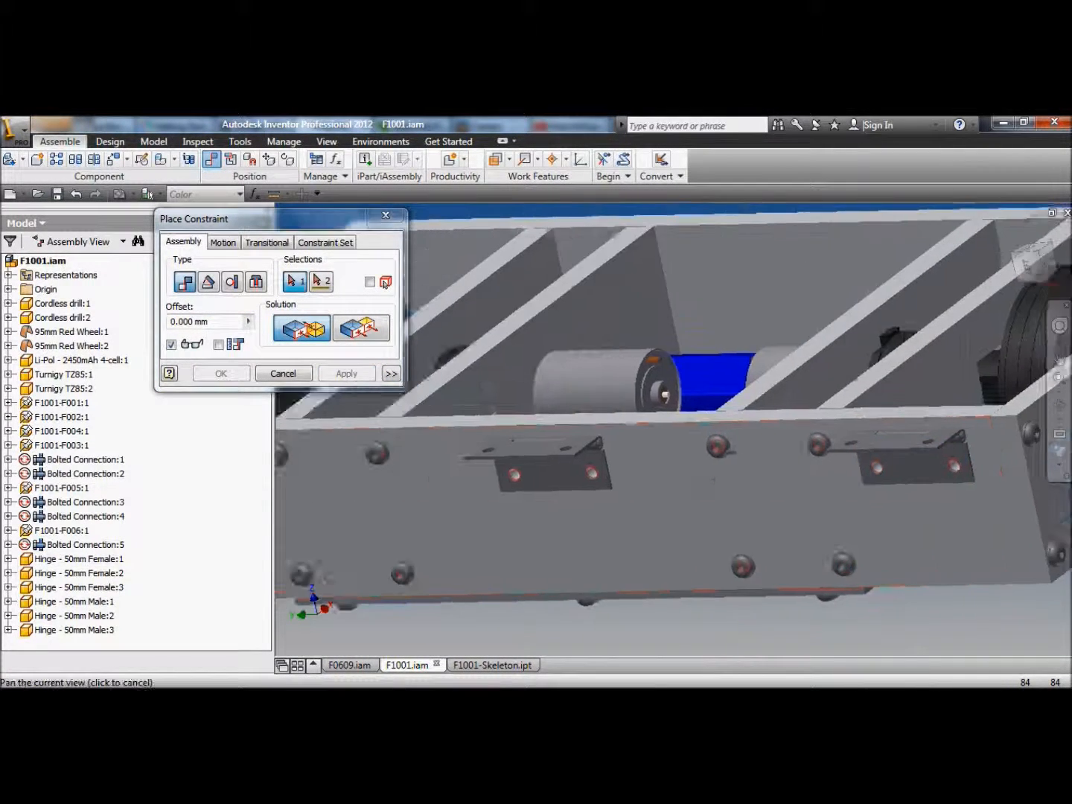
pyautogui.moveTo(670, 454); pyautogui.dragTo(804, 476, button='middle')
pyautogui.click(303, 374)
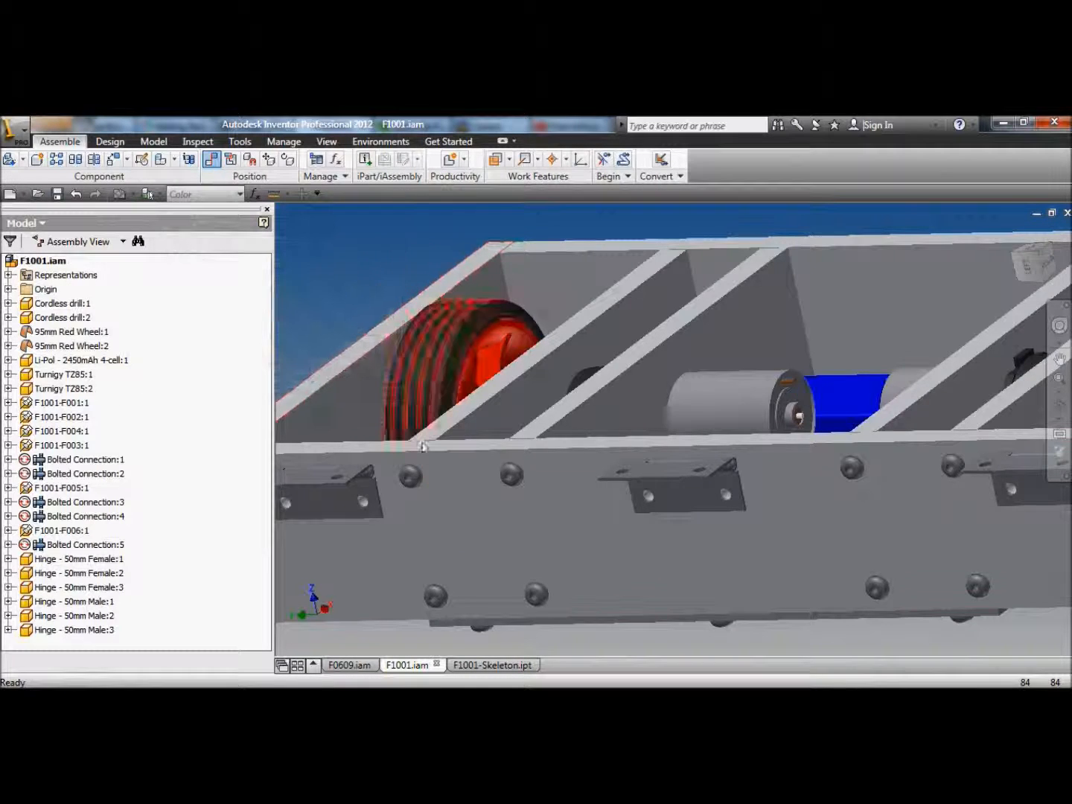
pyautogui.scroll(3, 433, 446)
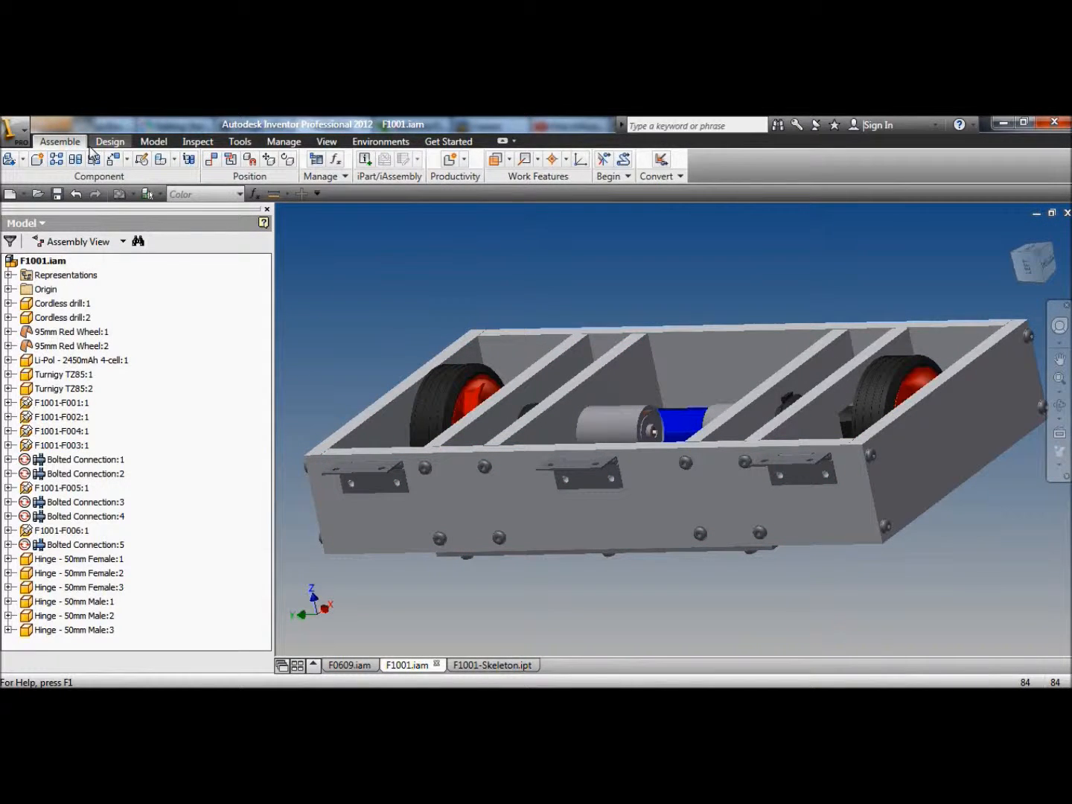
# - Start a through-all bolted connection from the first hinge leaf's outer face, through its hole nearest the plate end, to the front plate's inner face
pyautogui.click(110, 142)
pyautogui.click(9, 158)
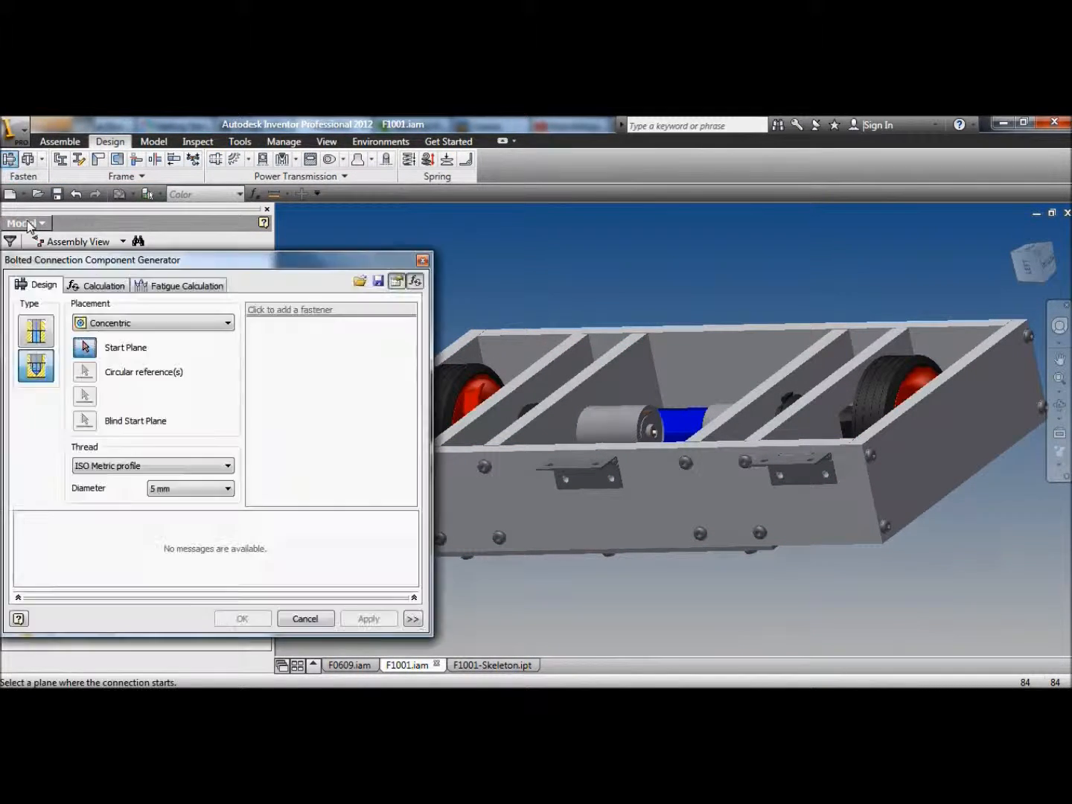
pyautogui.click(39, 341)
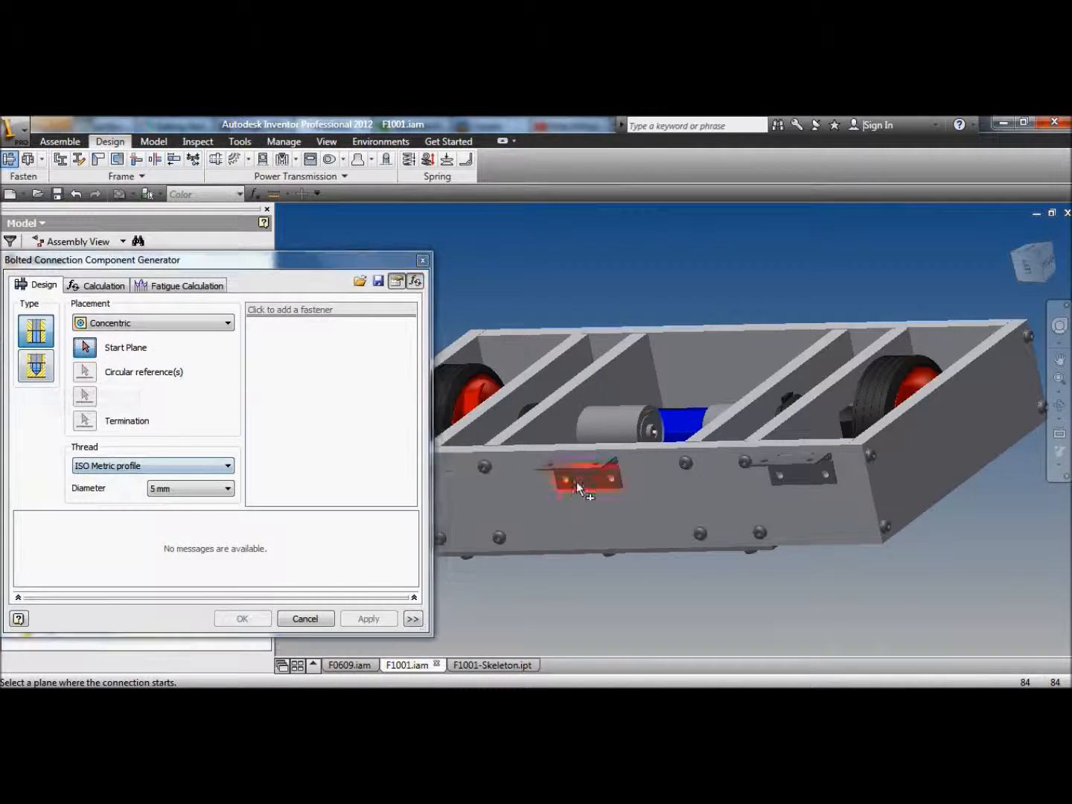
pyautogui.moveTo(574, 479); pyautogui.dragTo(761, 503, button='middle')
pyautogui.scroll(-3, 484, 507)
pyautogui.click(638, 503)
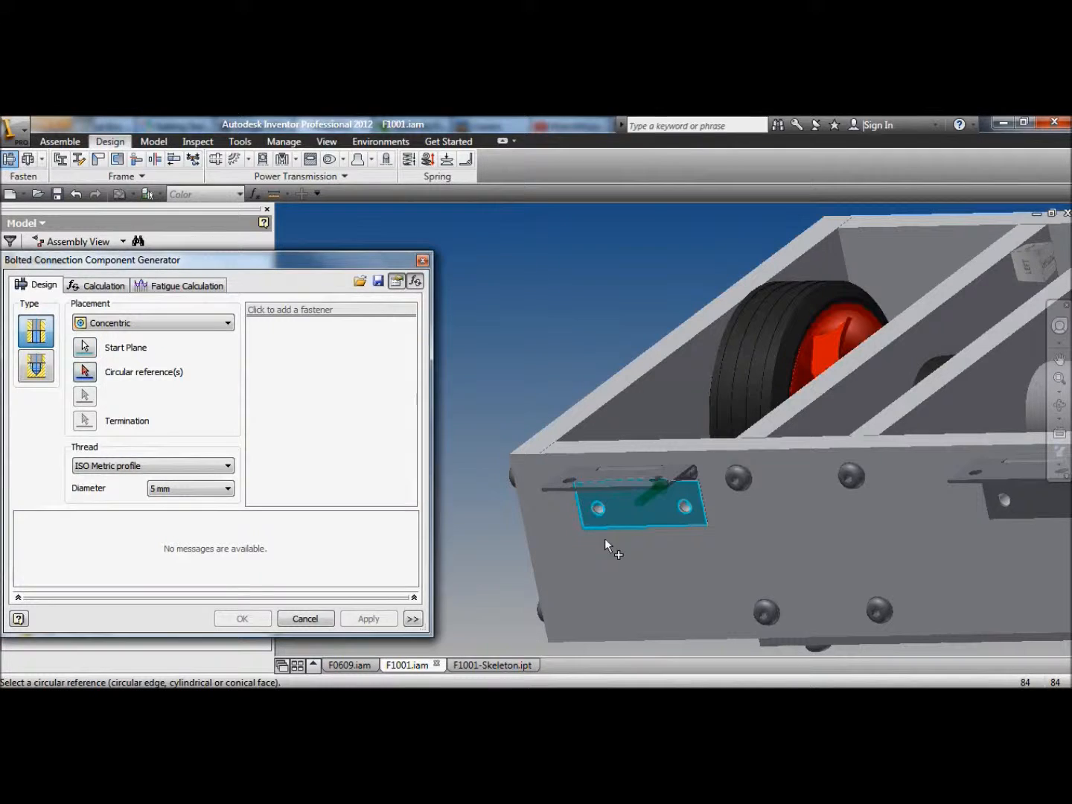
pyautogui.click(598, 513)
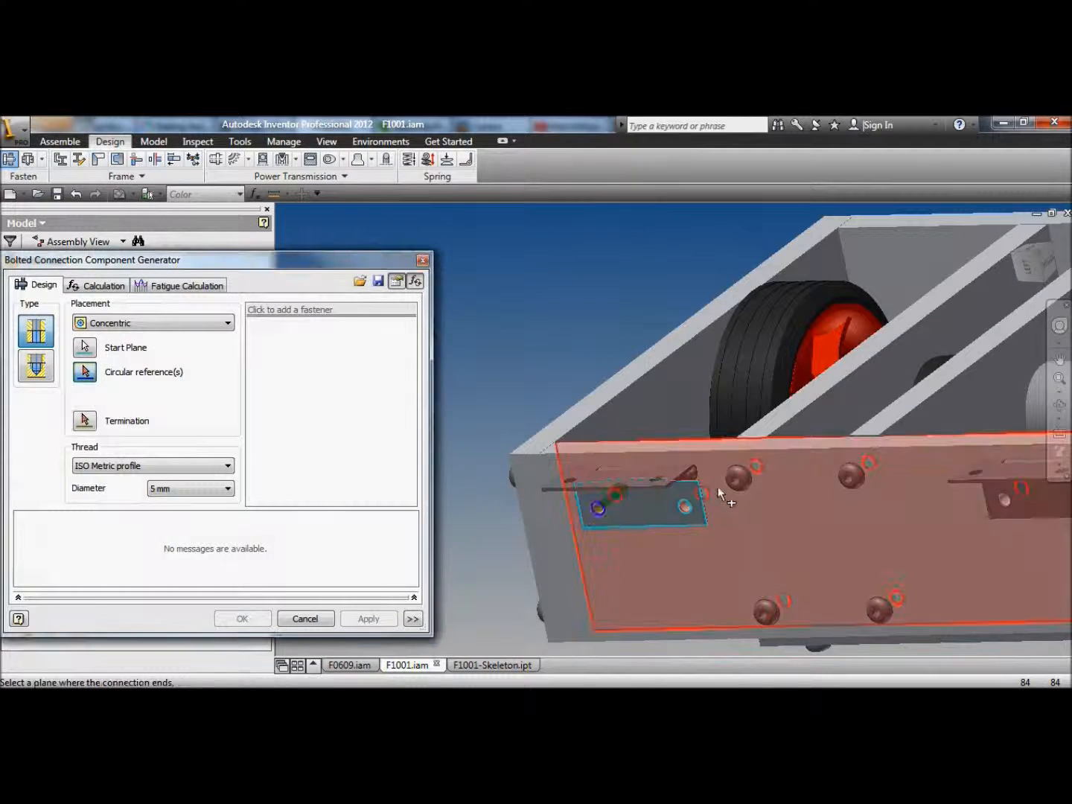
pyautogui.click(707, 458)
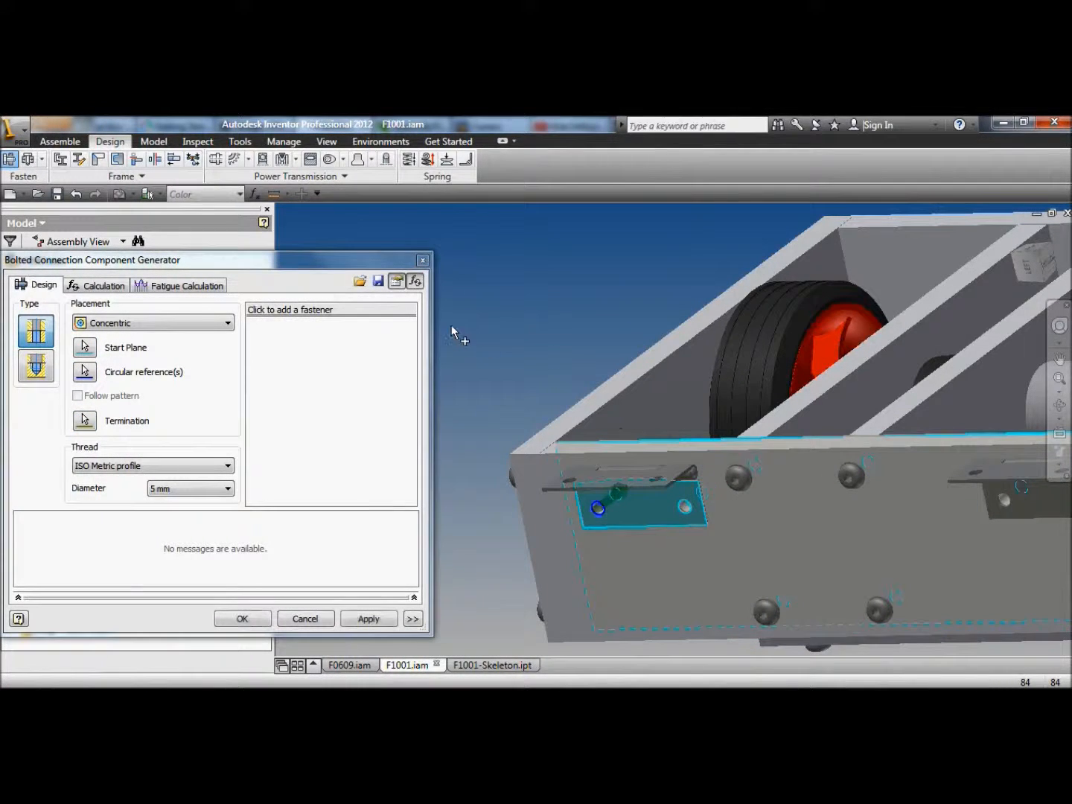
# - Add the remaining plate-mounted leaf holes of all three hinges as circular references for the bolted connection
pyautogui.click(108, 371)
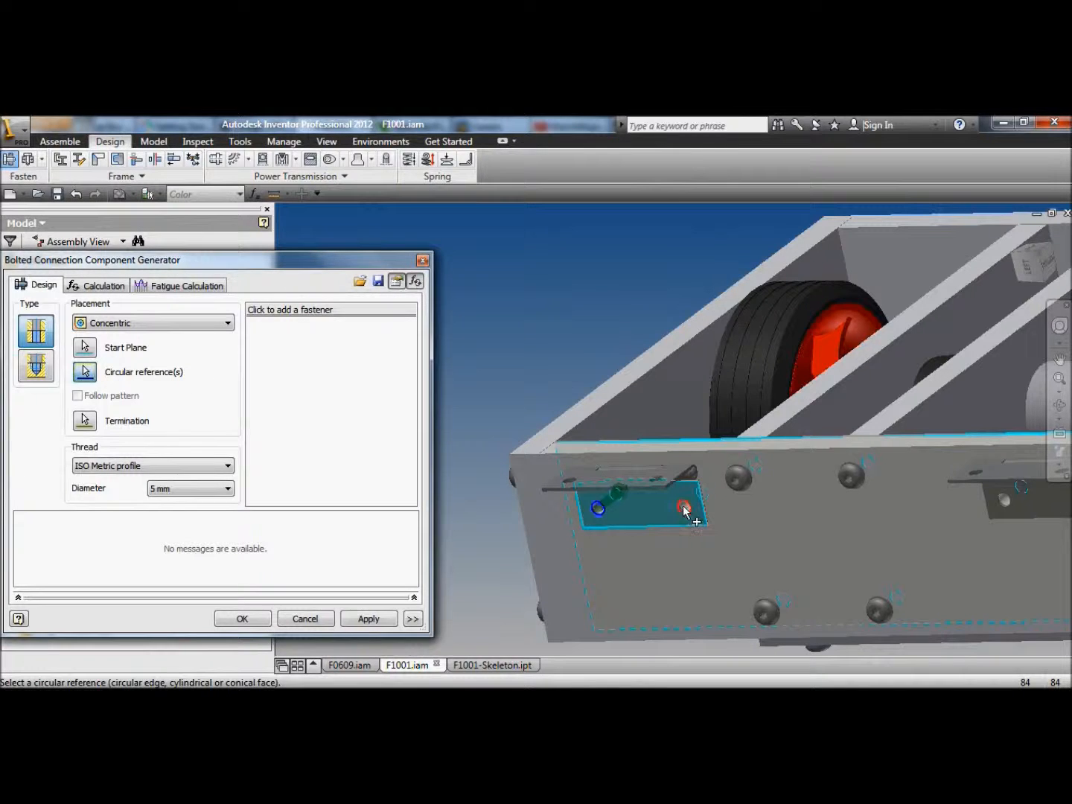
pyautogui.click(1005, 504)
pyautogui.moveTo(1050, 540); pyautogui.dragTo(557, 594, button='middle')
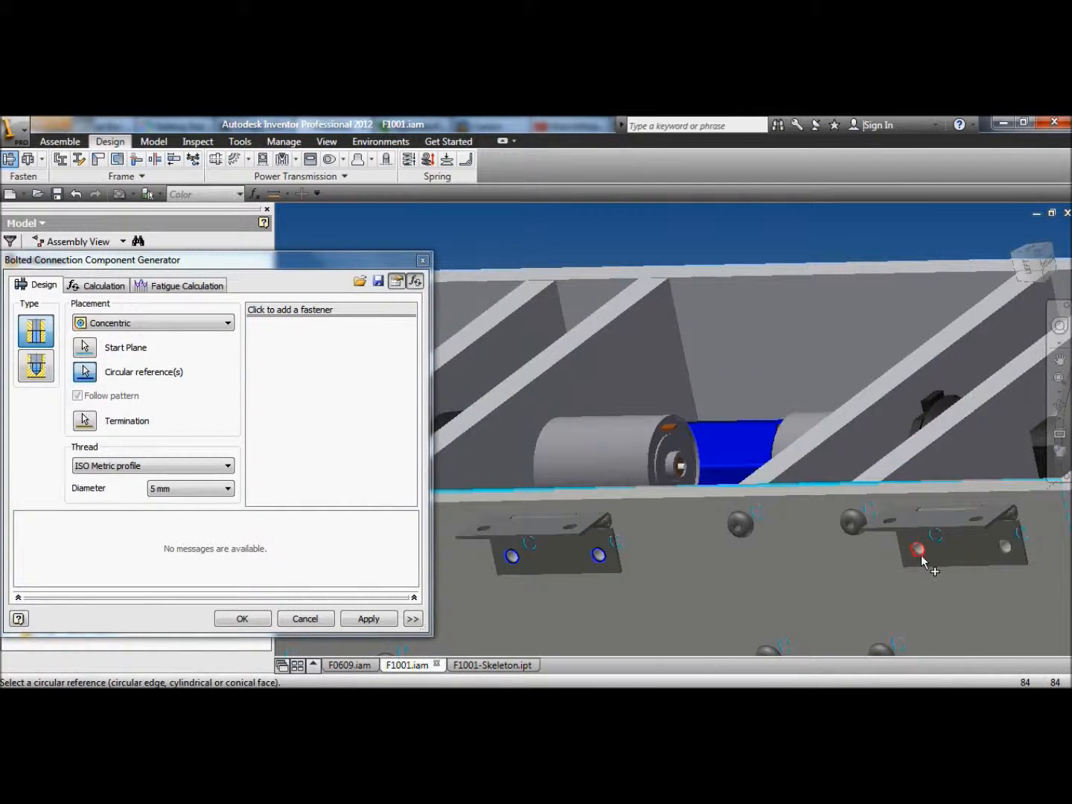
pyautogui.click(921, 555)
pyautogui.click(1005, 552)
pyautogui.scroll(3, 716, 410)
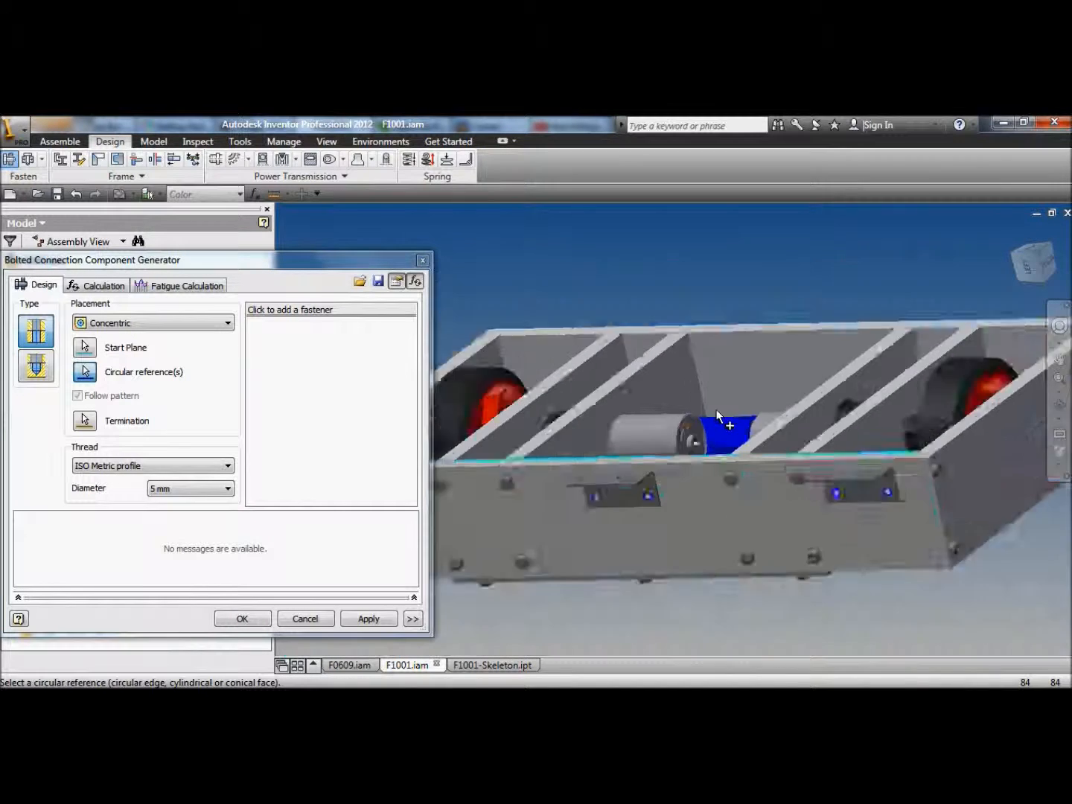
pyautogui.scroll(2, 717, 409)
# - Add an ISO 7380 round head bolt to the hinge bolted connection
pyautogui.click(317, 312)
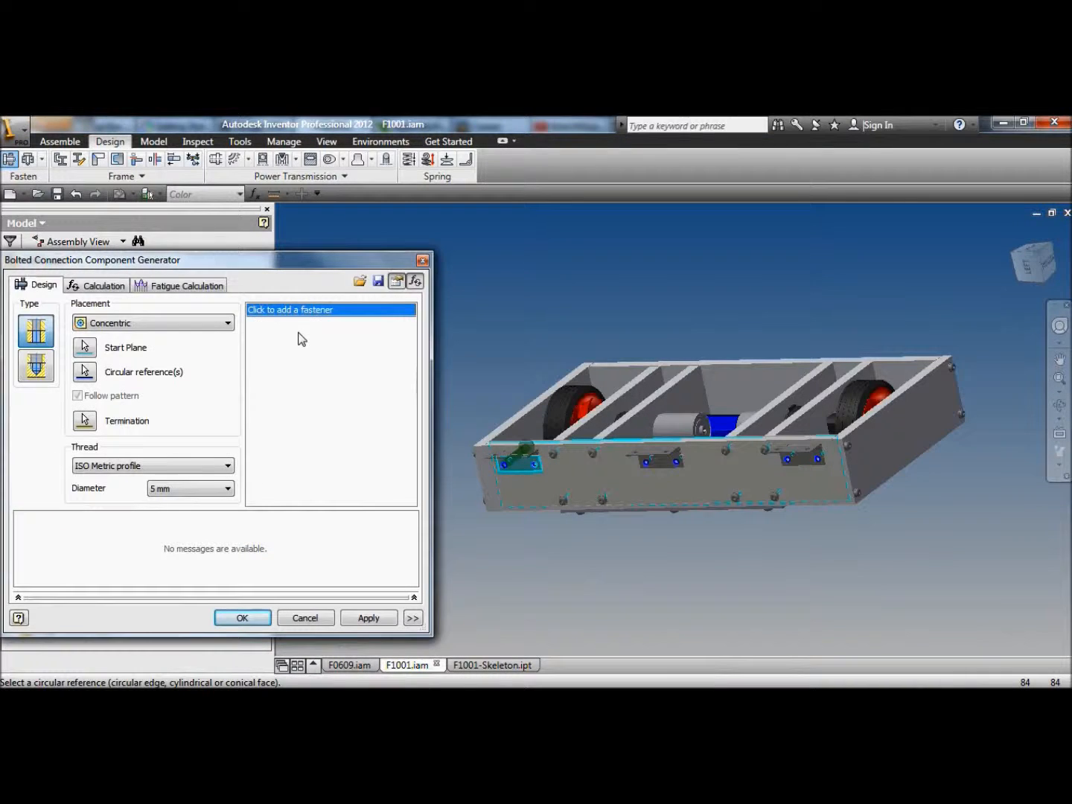
pyautogui.click(275, 310)
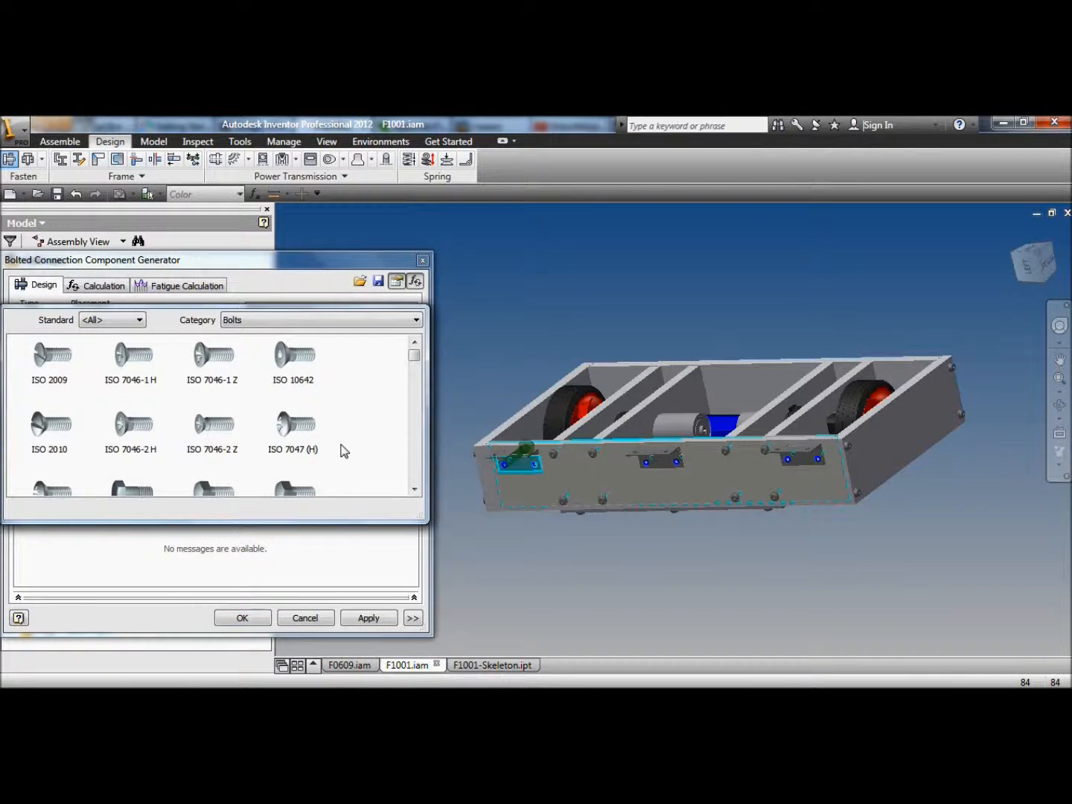
pyautogui.click(303, 323)
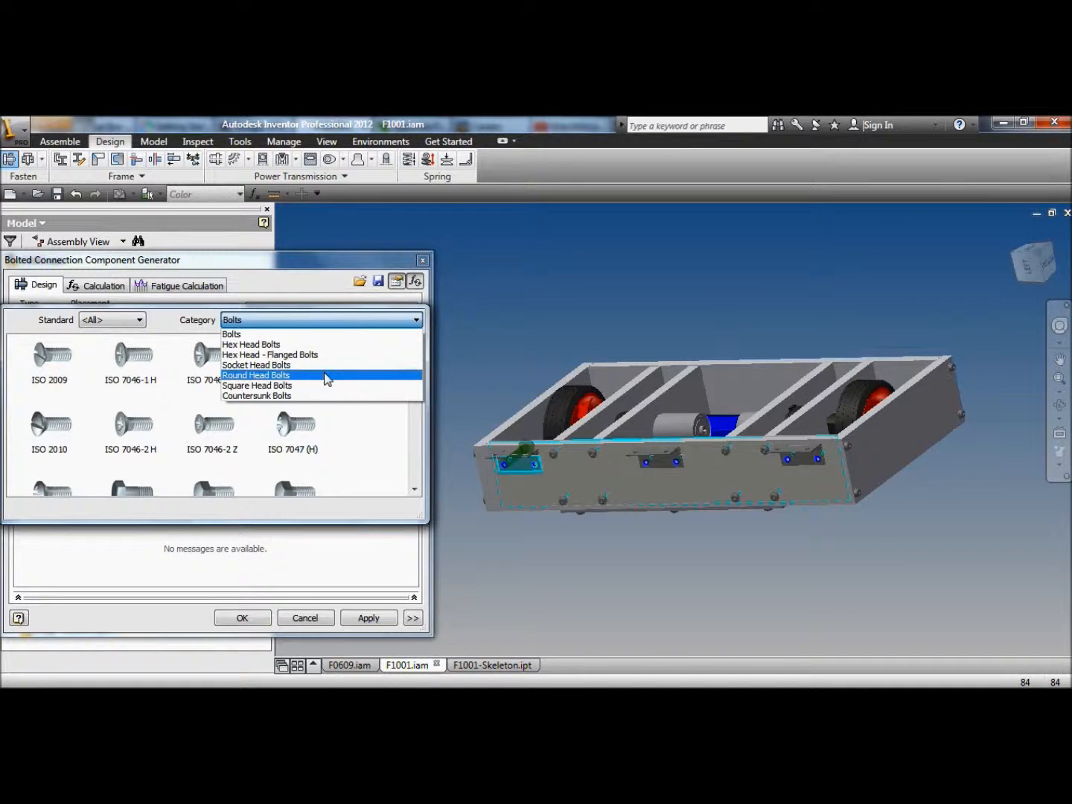
pyautogui.click(303, 377)
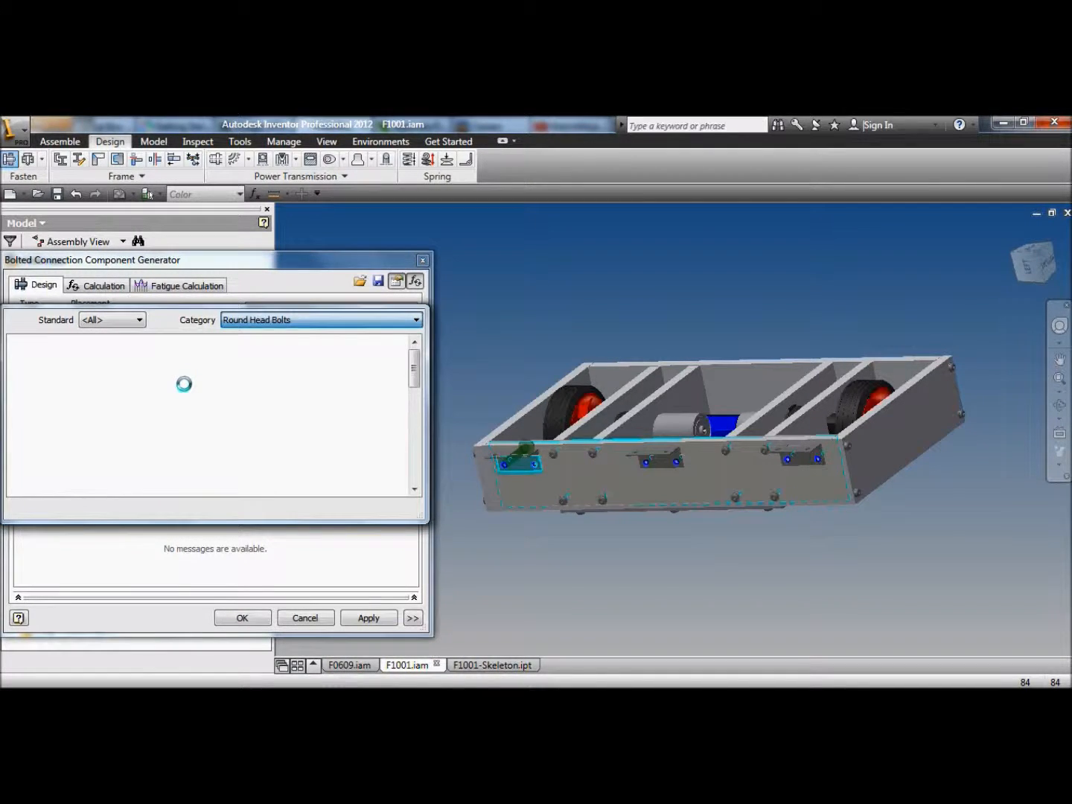
pyautogui.click(216, 363)
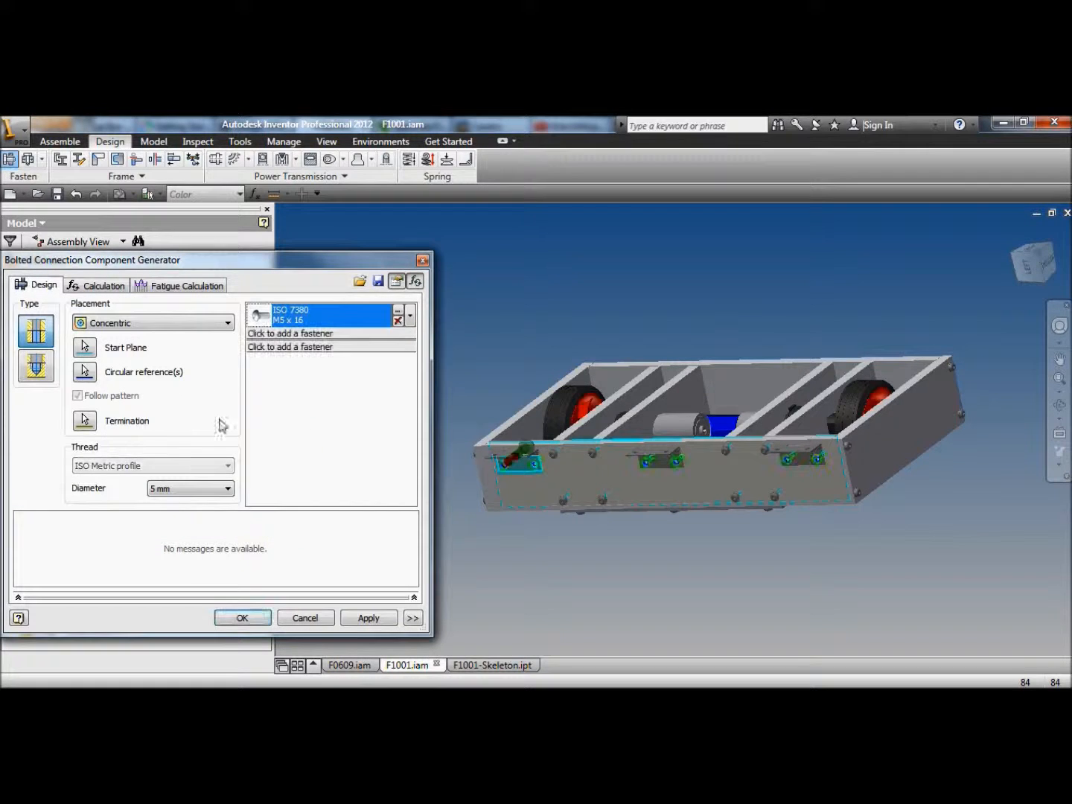
# - Add ISO 7089 plain washers under the bolt head and on the inner side of the hinge bolted connection
pyautogui.click(278, 347)
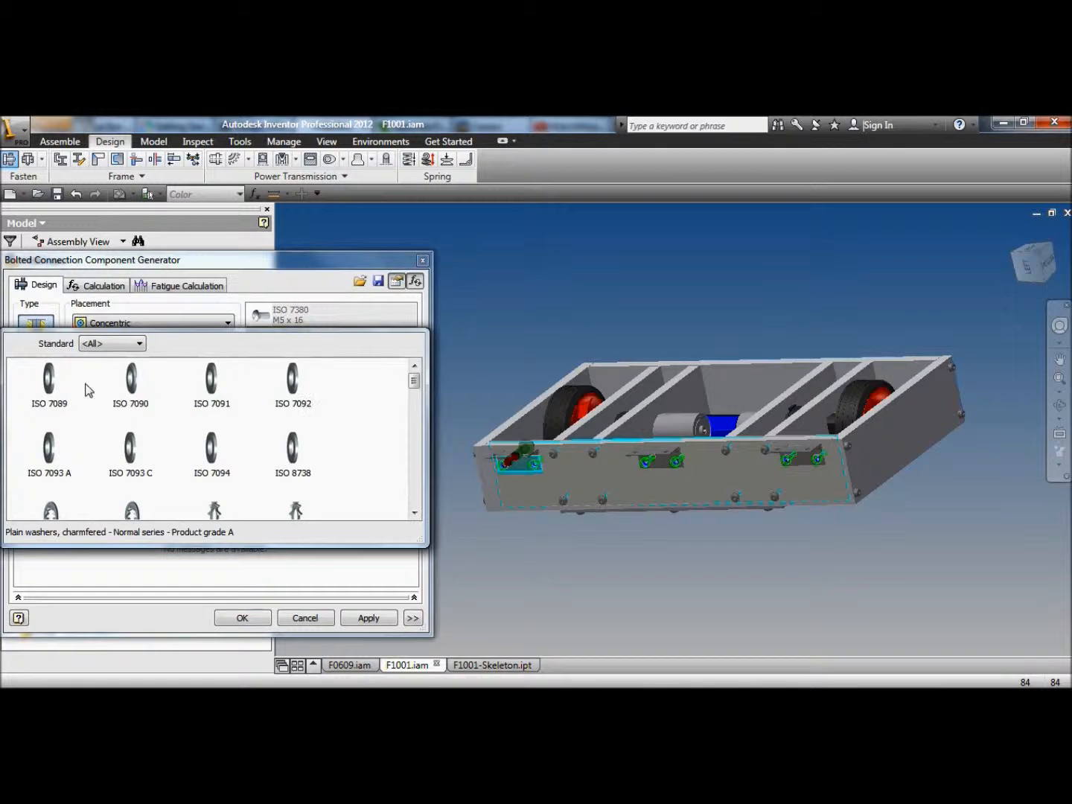
pyautogui.click(88, 388)
pyautogui.click(282, 374)
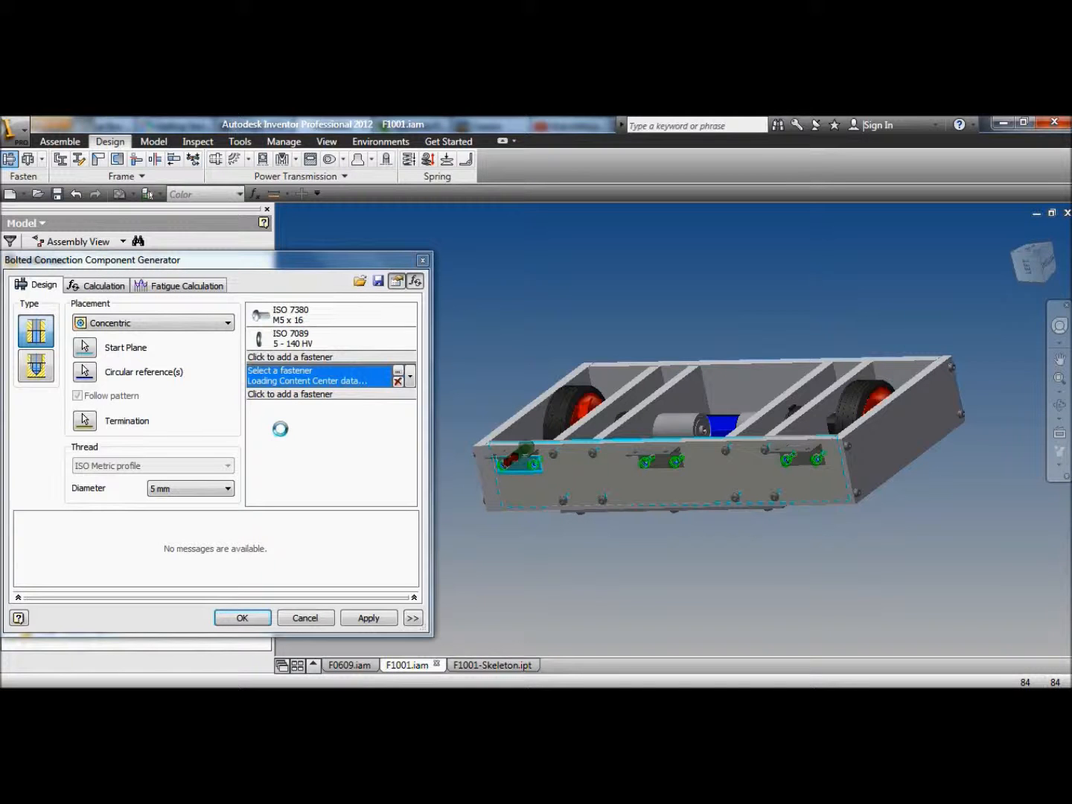
pyautogui.click(51, 420)
# - Complete the fastener stack with an ISO 7041 nut and create the hinge bolted connection as Bolted Connection6.iam
pyautogui.click(274, 395)
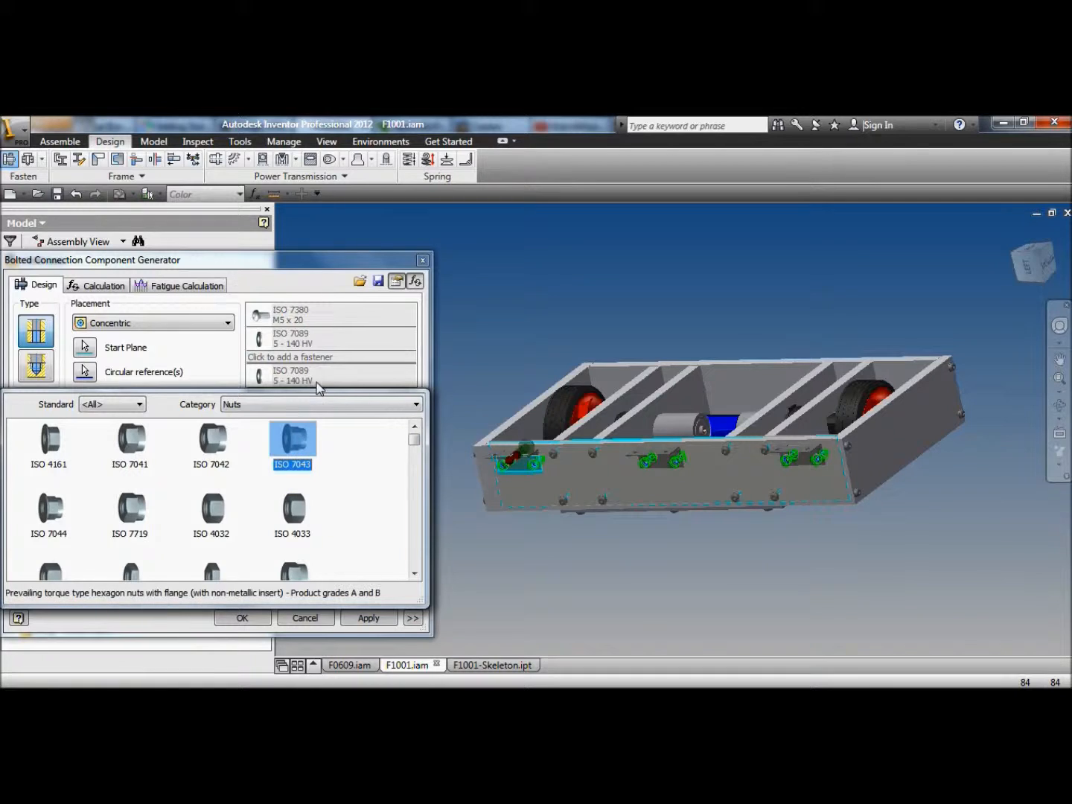
pyautogui.click(132, 440)
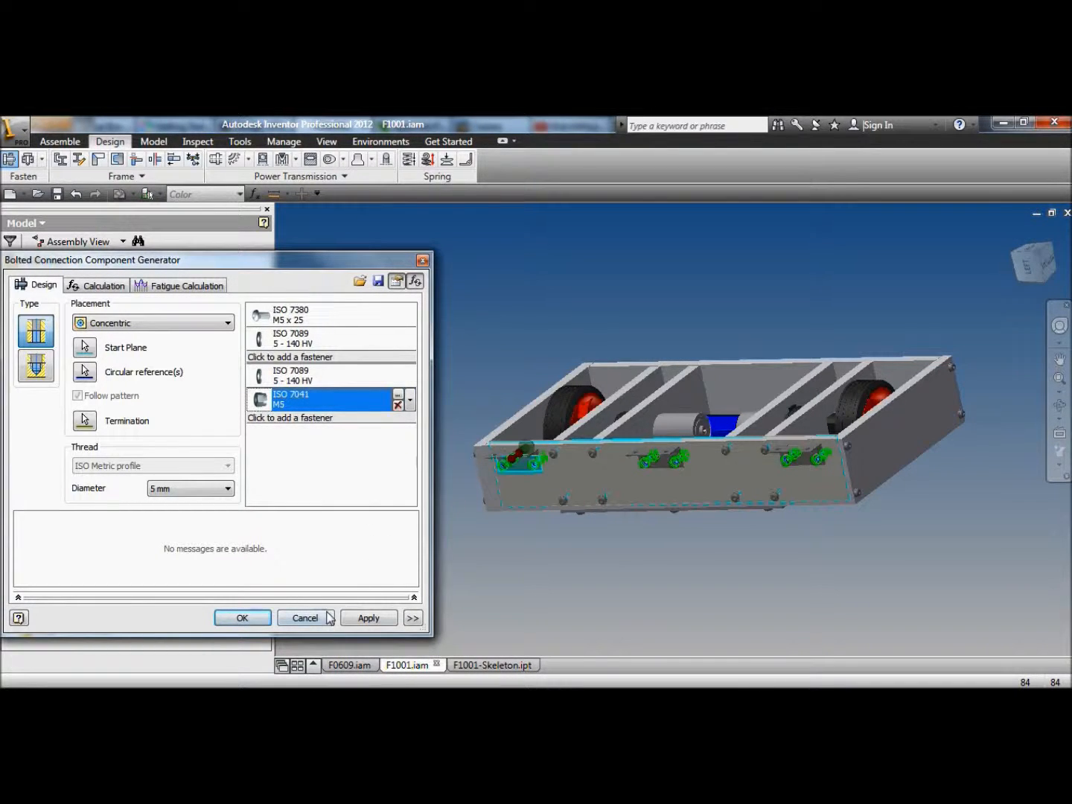
pyautogui.click(367, 619)
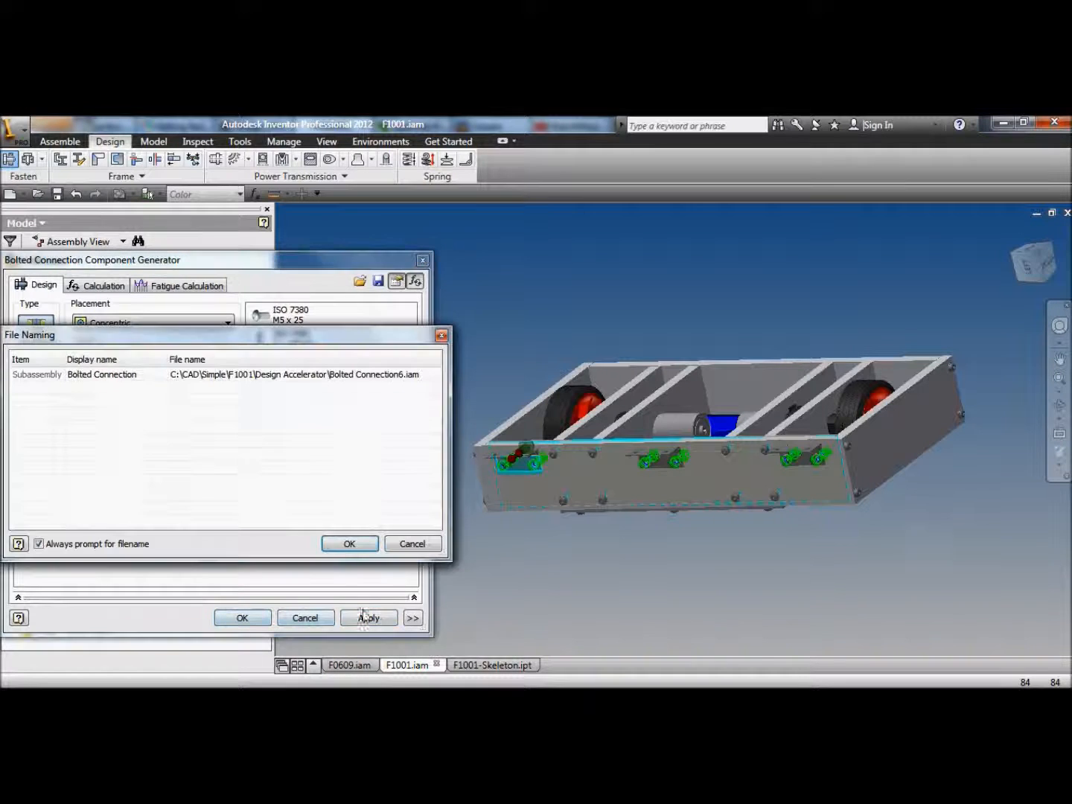
pyautogui.click(350, 543)
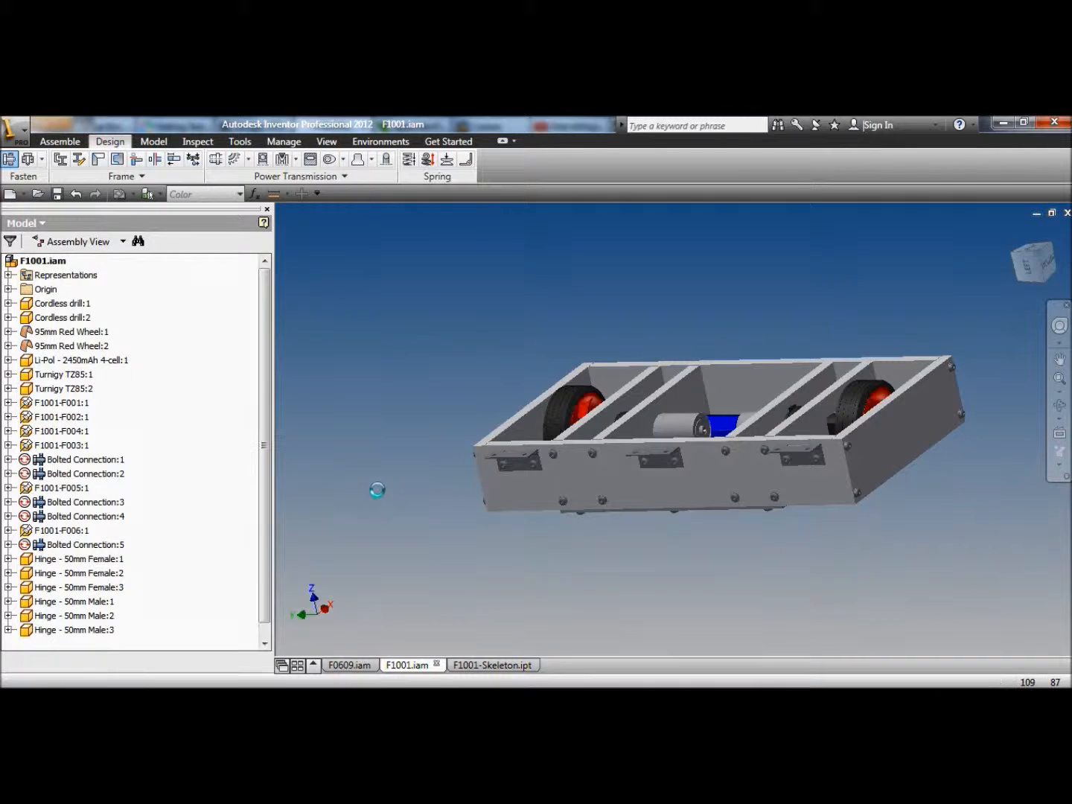
pyautogui.click(327, 618)
# - Inspect the bolted hinges along the outside of the front plate
pyautogui.scroll(-5, 495, 468)
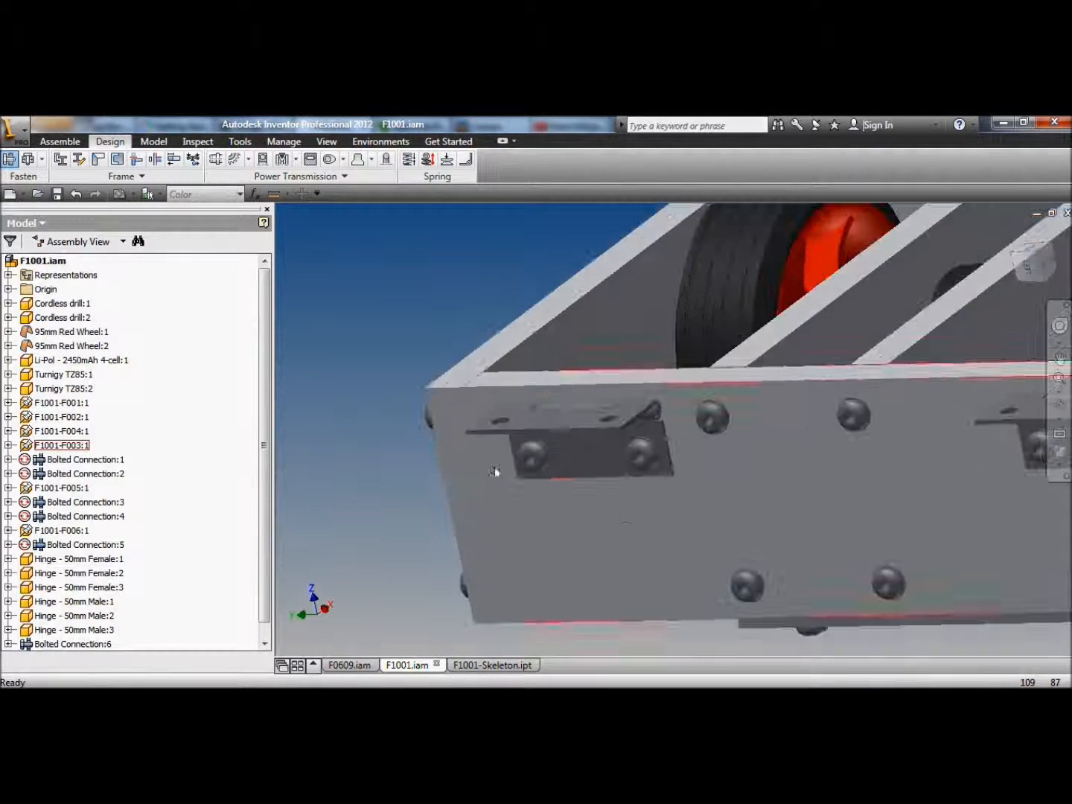
pyautogui.scroll(2, 381, 486)
pyautogui.click(1057, 405)
pyautogui.moveTo(551, 446); pyautogui.dragTo(572, 354)
pyautogui.rightClick(539, 313)
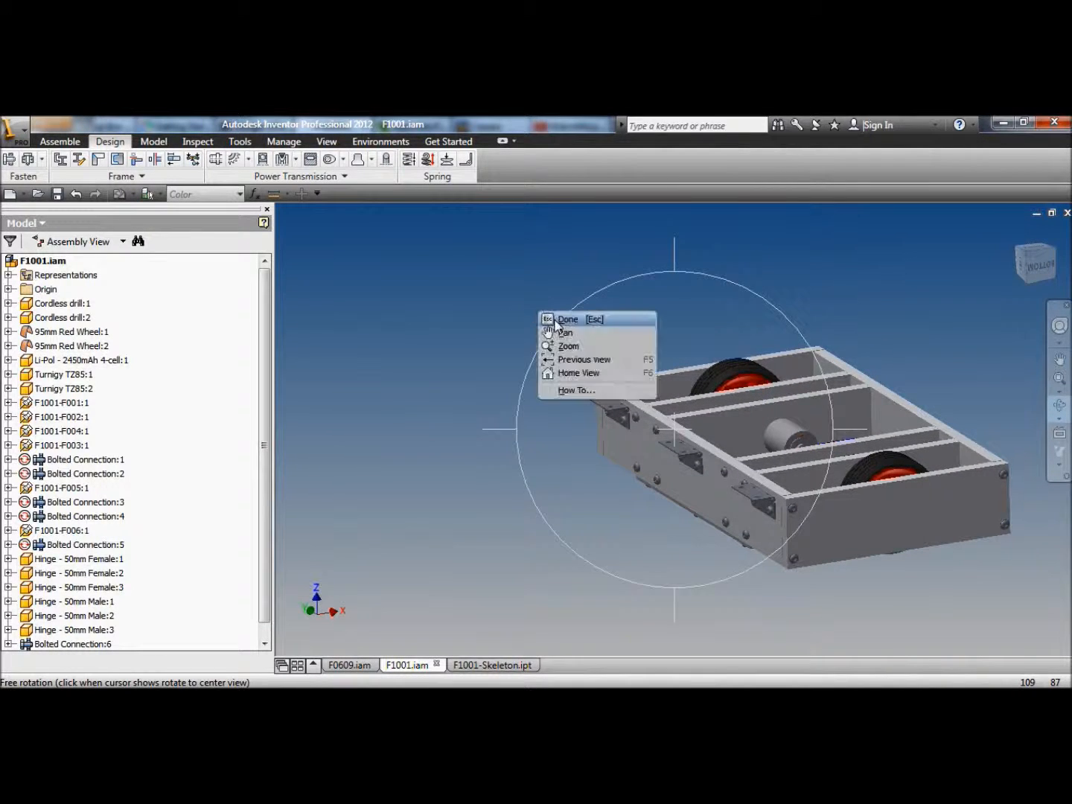
pyautogui.click(560, 318)
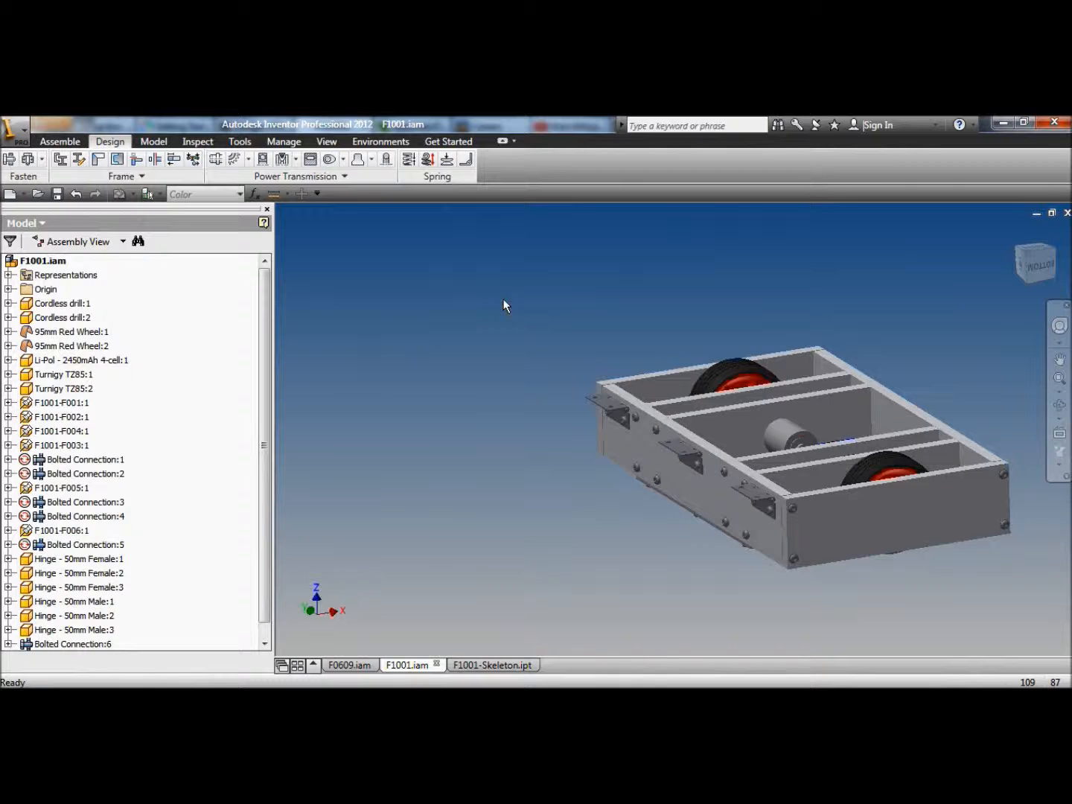
# - Switch to the F1001-Skeleton.ipt part document
pyautogui.click(492, 665)
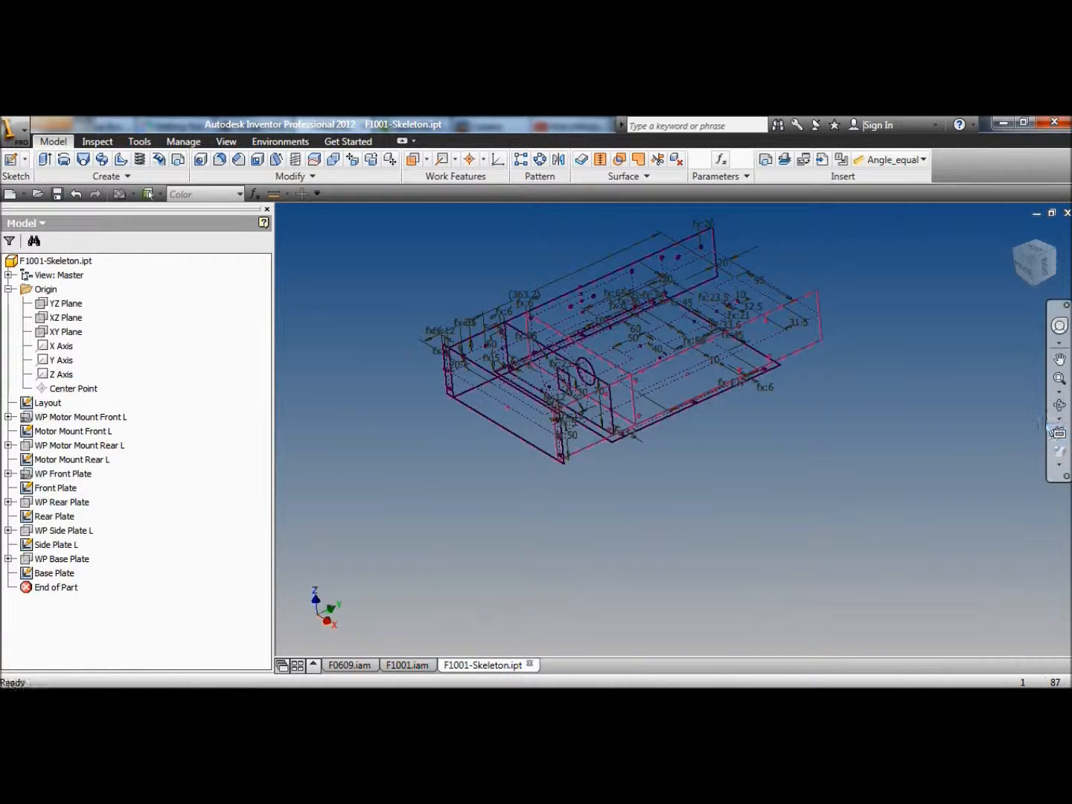
pyautogui.click(1060, 406)
pyautogui.moveTo(606, 477); pyautogui.dragTo(720, 546)
pyautogui.rightClick(526, 237)
pyautogui.click(533, 240)
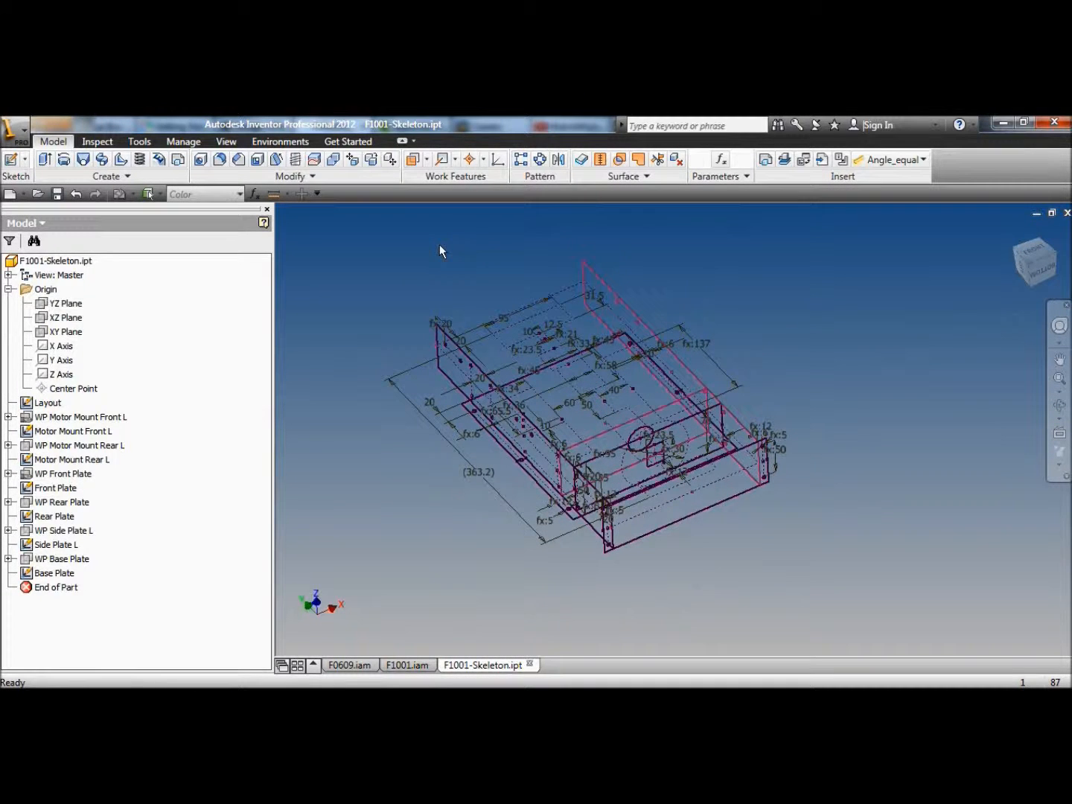
pyautogui.click(412, 159)
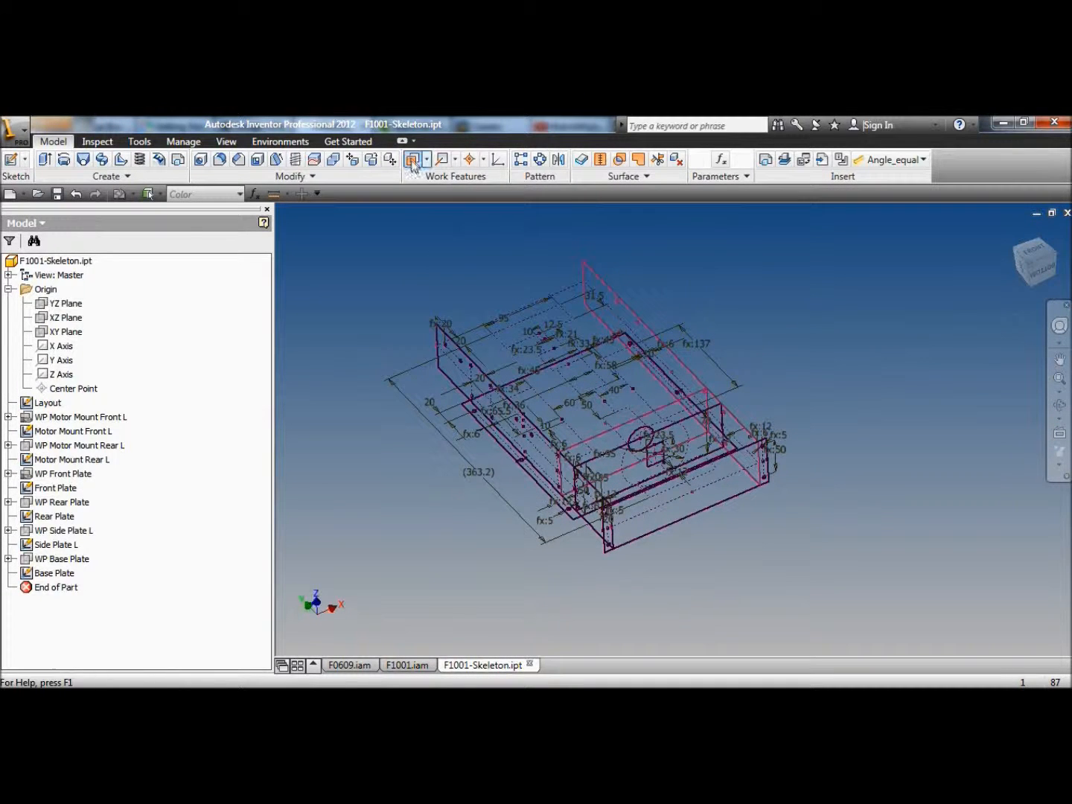
pyautogui.click(91, 319)
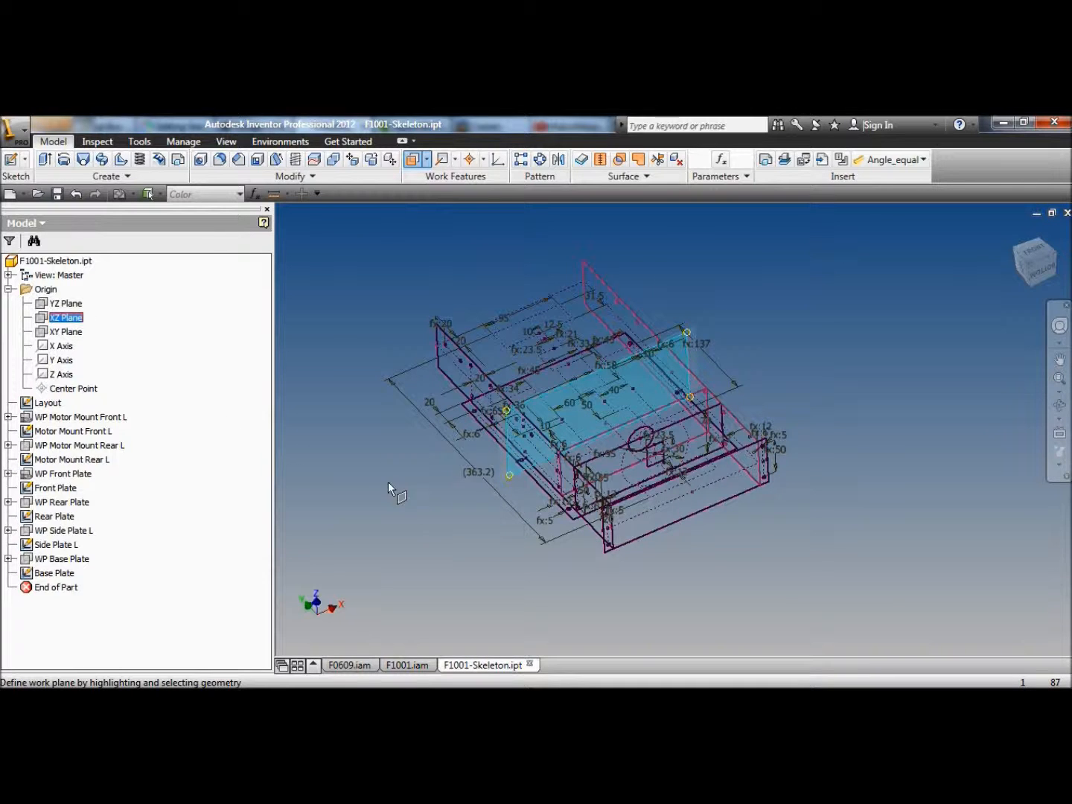
pyautogui.scroll(-10, 633, 531)
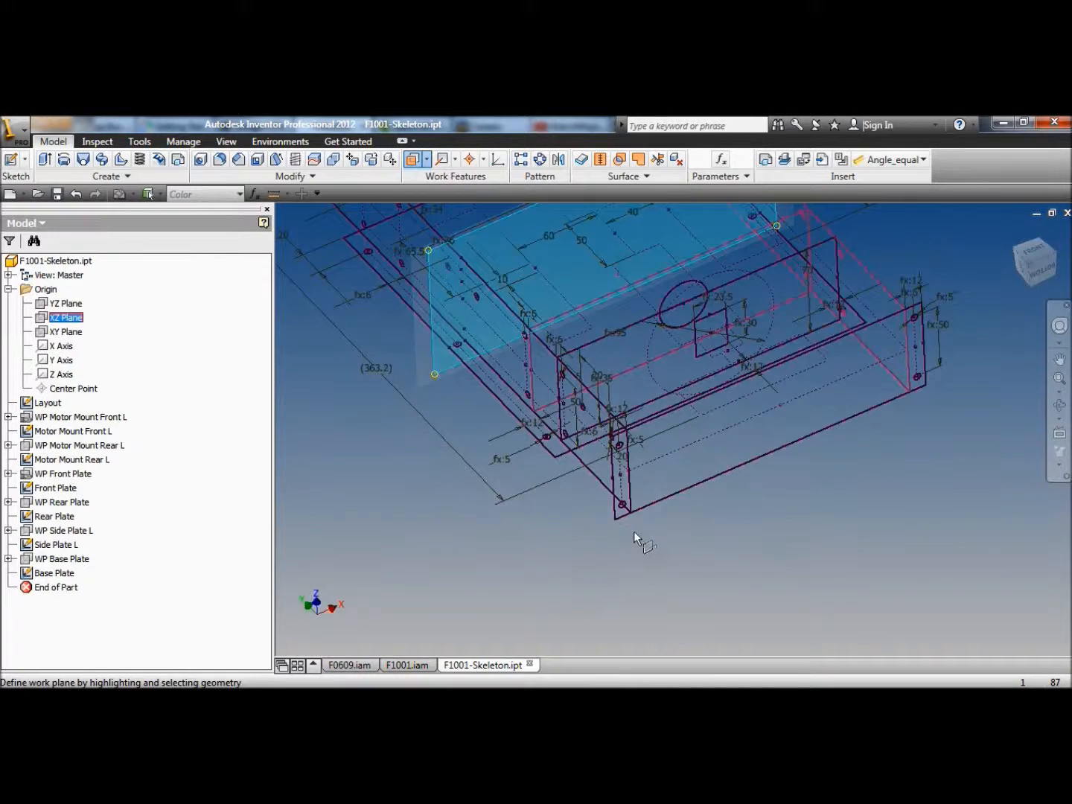
pyautogui.scroll(5, 606, 517)
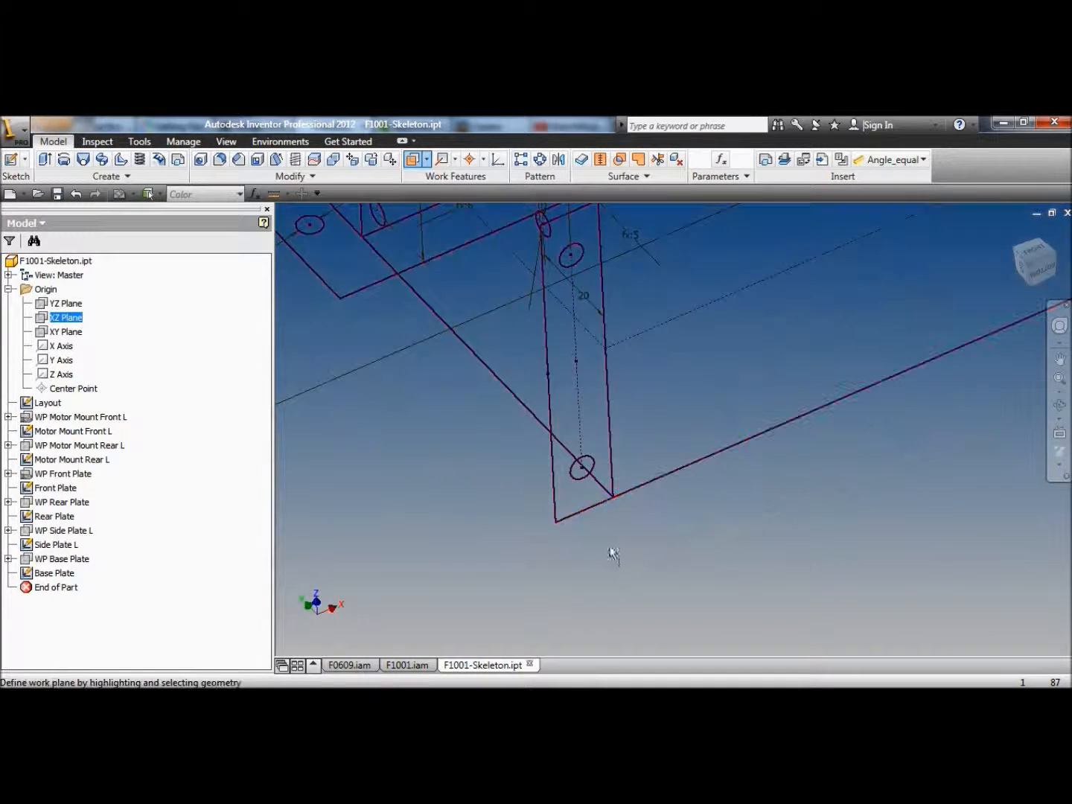
pyautogui.scroll(3, 622, 556)
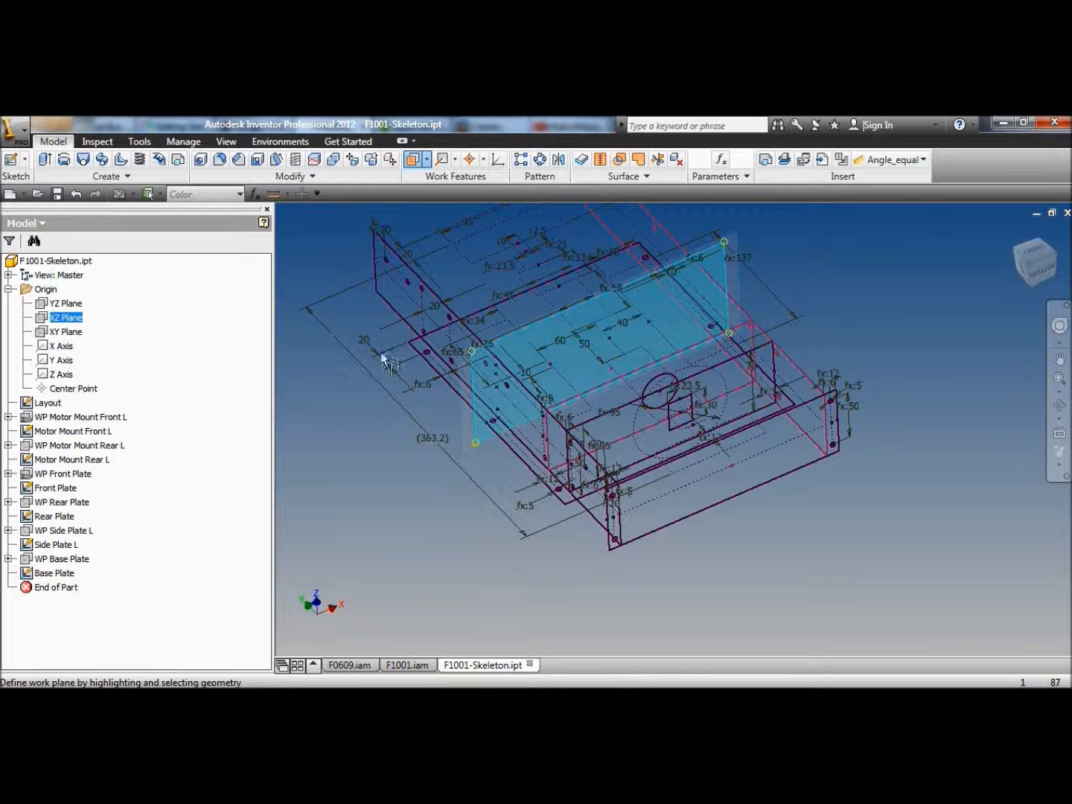
pyautogui.press('Escape')
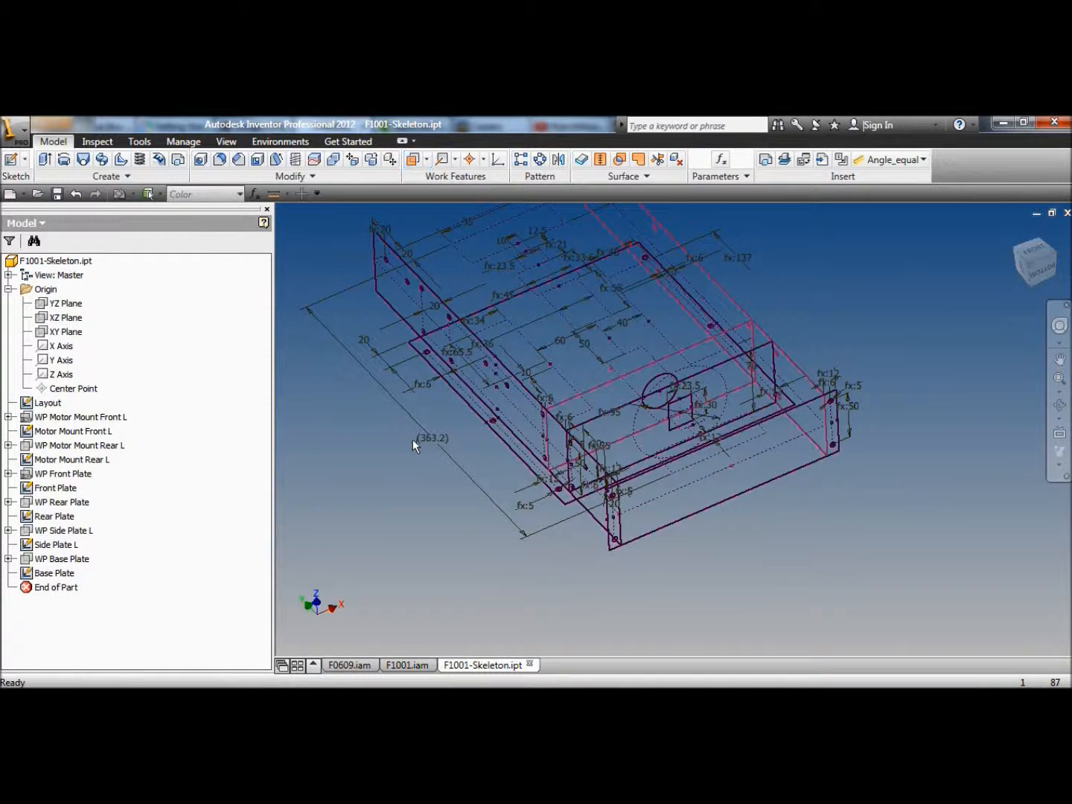
# - Start a sketch on the origin XZ plane and project the 95 mm wheel circle into it
pyautogui.rightClick(67, 318)
pyautogui.press('Escape')
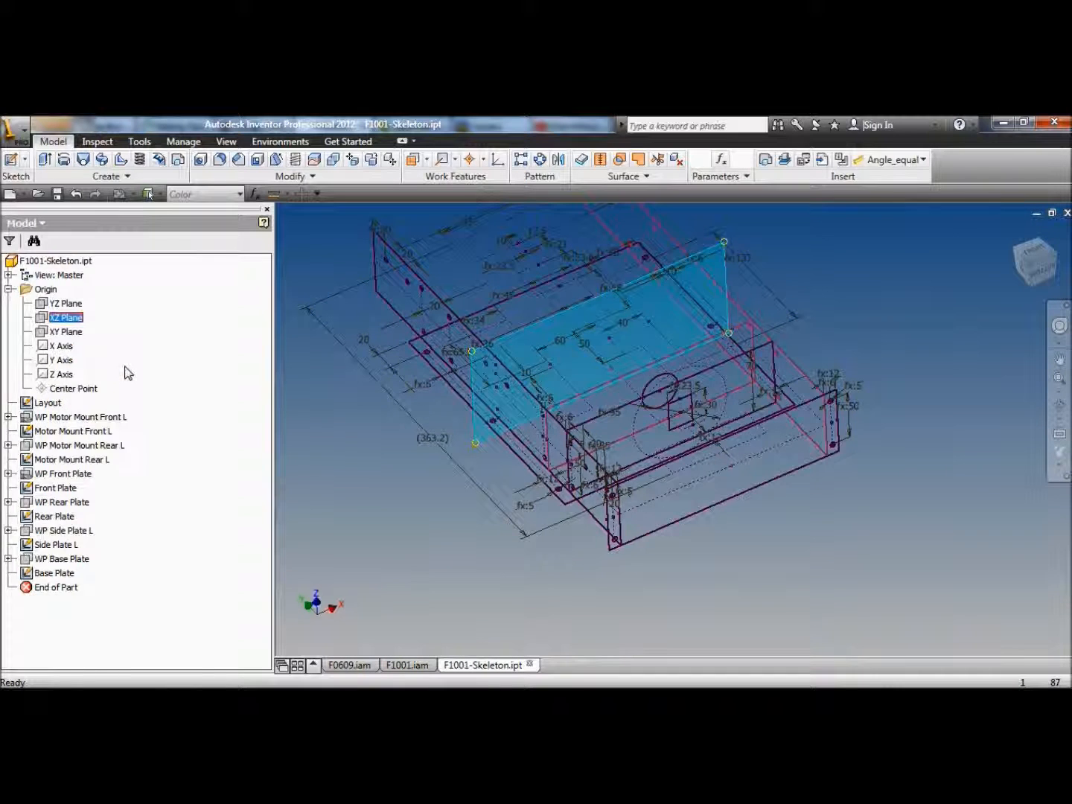
pyautogui.press('s')
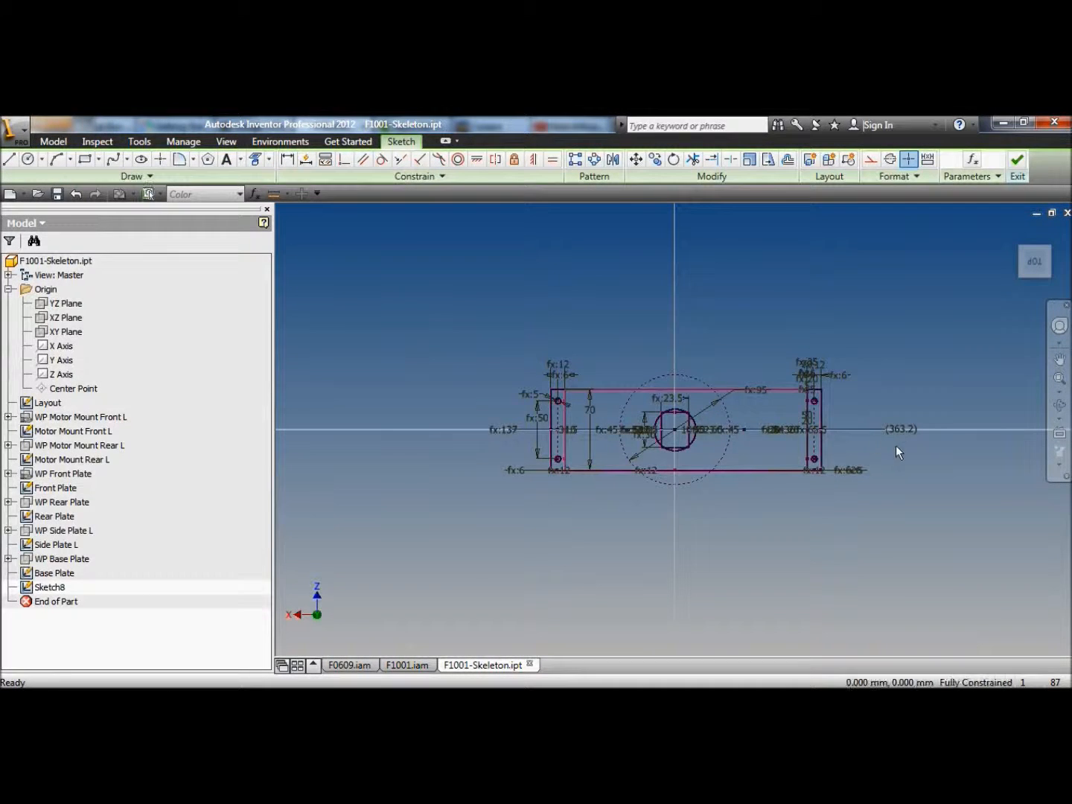
pyautogui.scroll(-3, 895, 445)
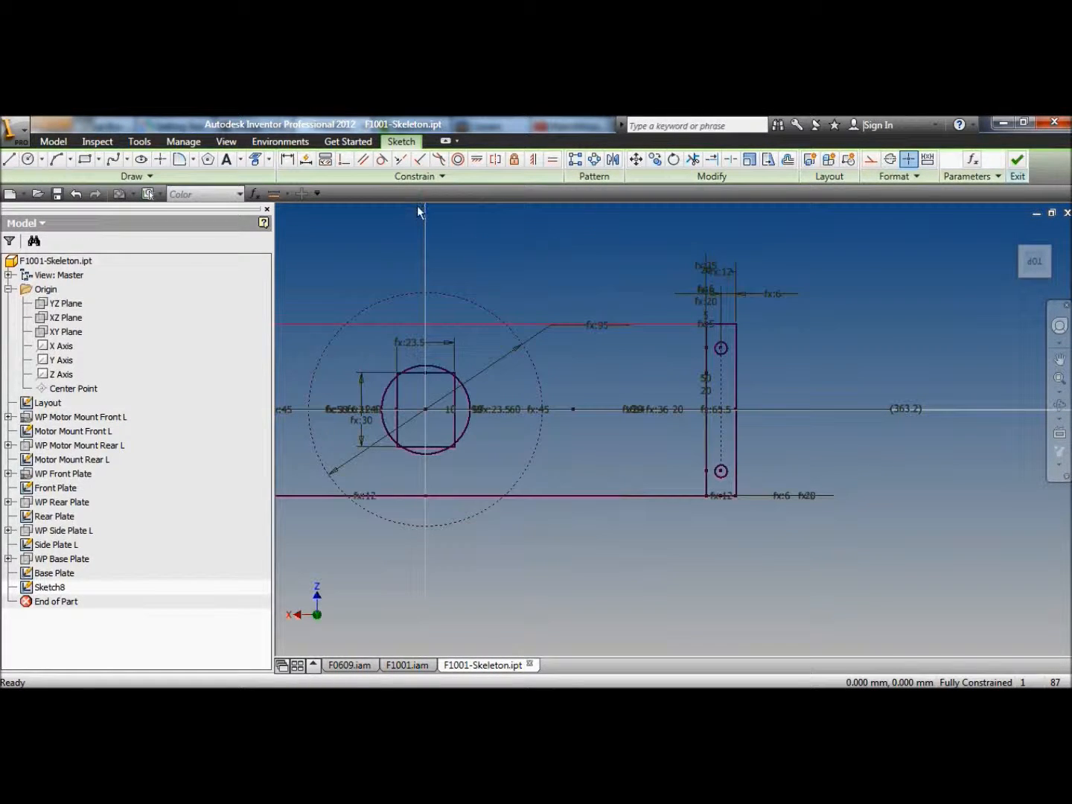
pyautogui.click(10, 159)
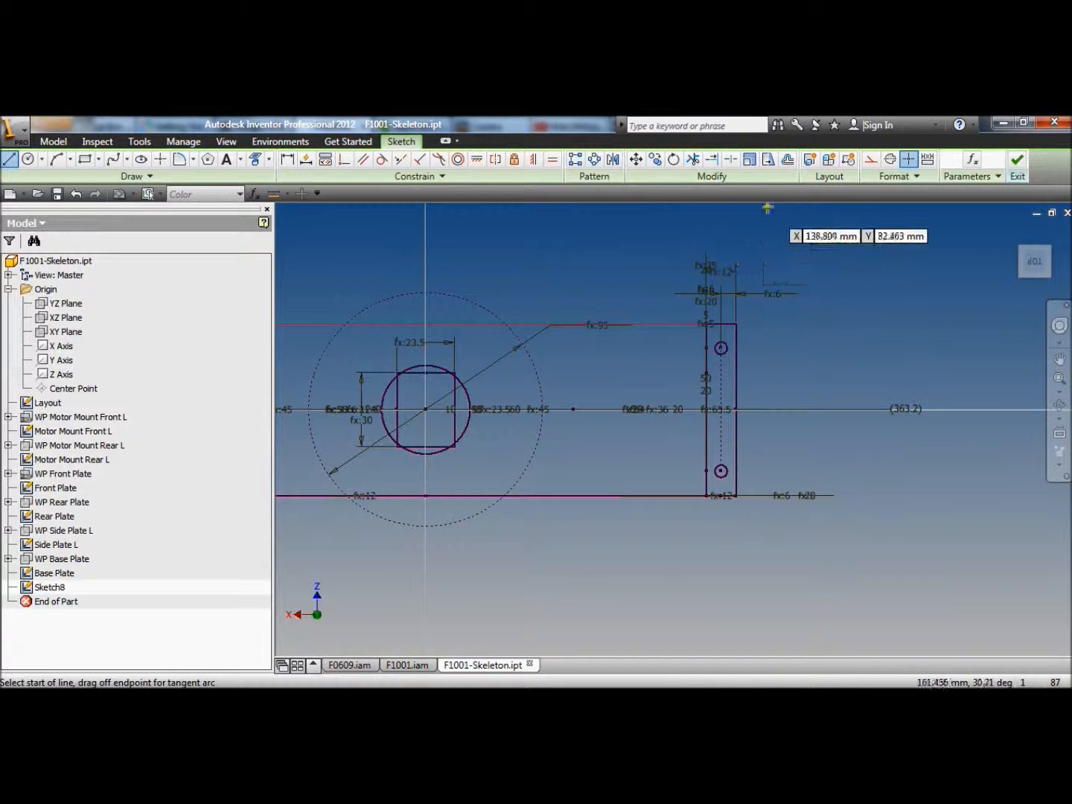
pyautogui.click(257, 159)
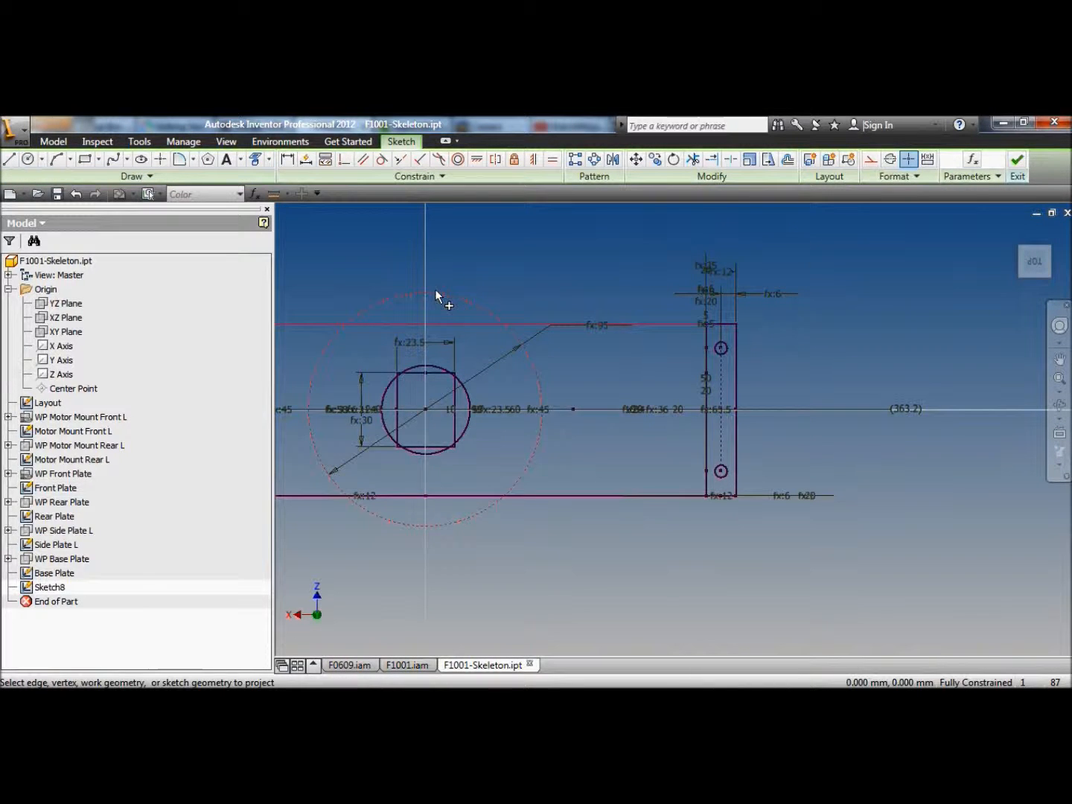
# - Draw a horizontal construction line from the lowest point of the projected wheel circle to well beyond the front plate
pyautogui.click(10, 158)
pyautogui.click(871, 159)
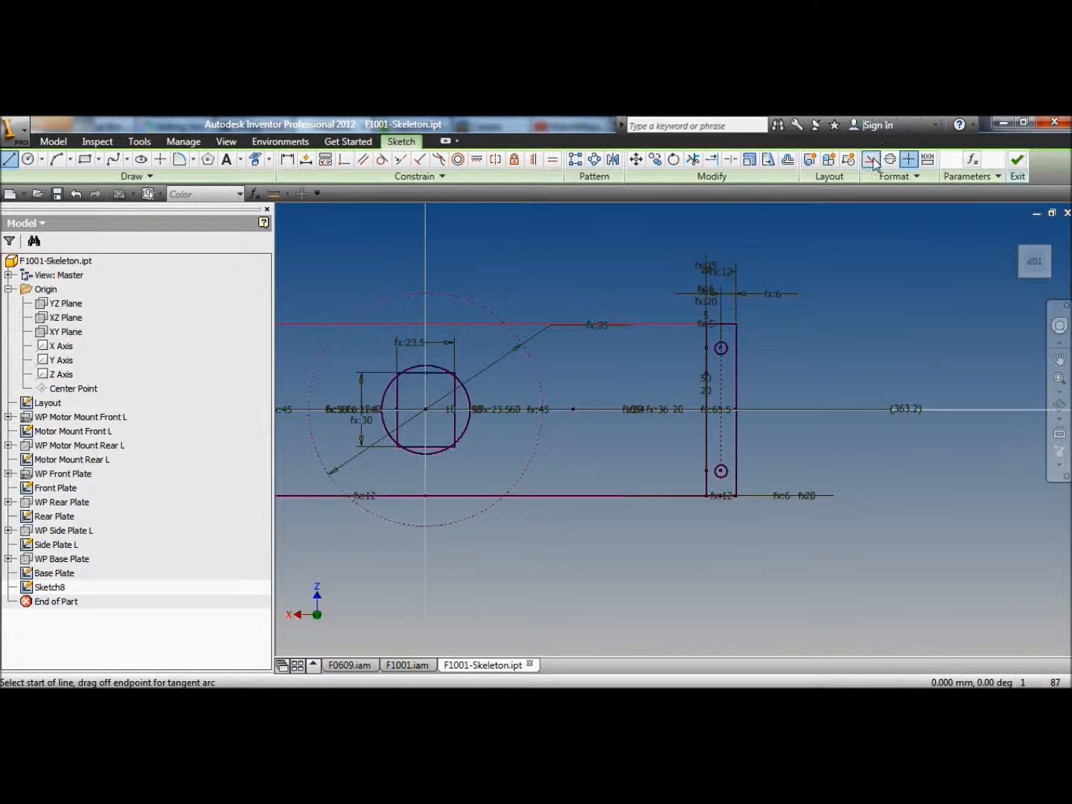
pyautogui.click(425, 526)
pyautogui.scroll(-4, 426, 527)
pyautogui.click(754, 554)
pyautogui.rightClick(564, 370)
pyautogui.click(504, 370)
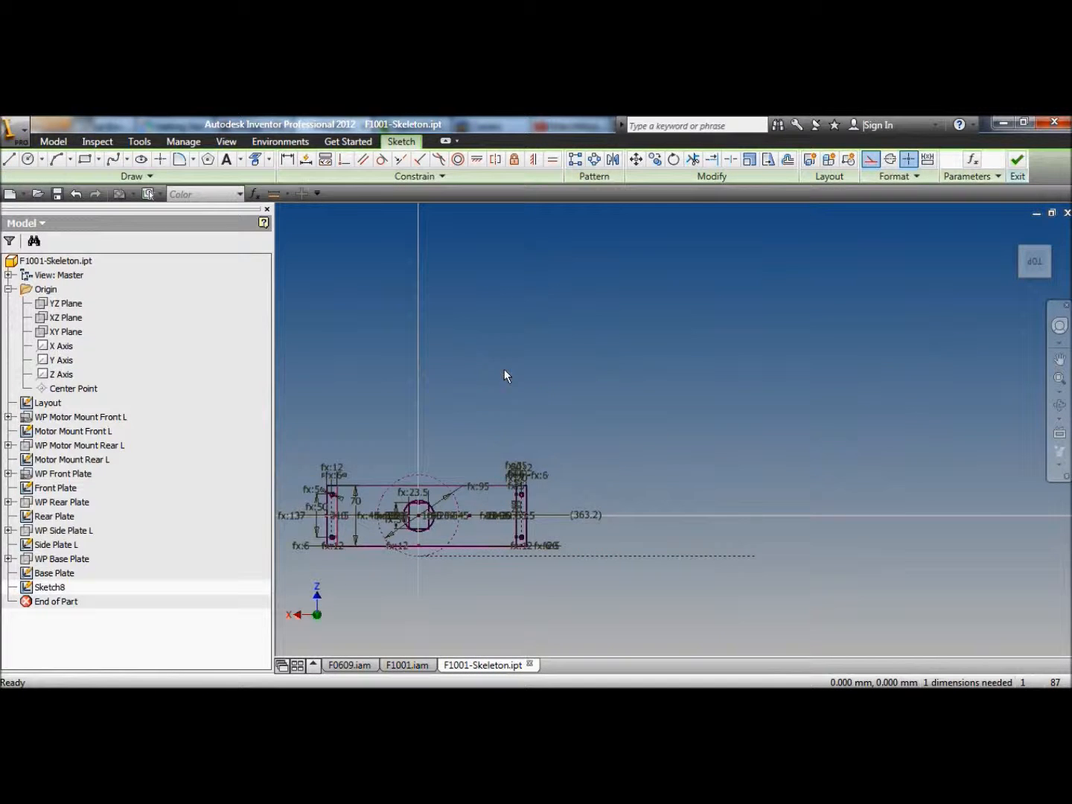
# - Project the front plate's hinge-hole and outer edge references into the XZ plane sketch
pyautogui.scroll(-2, 583, 453)
pyautogui.scroll(3, 583, 484)
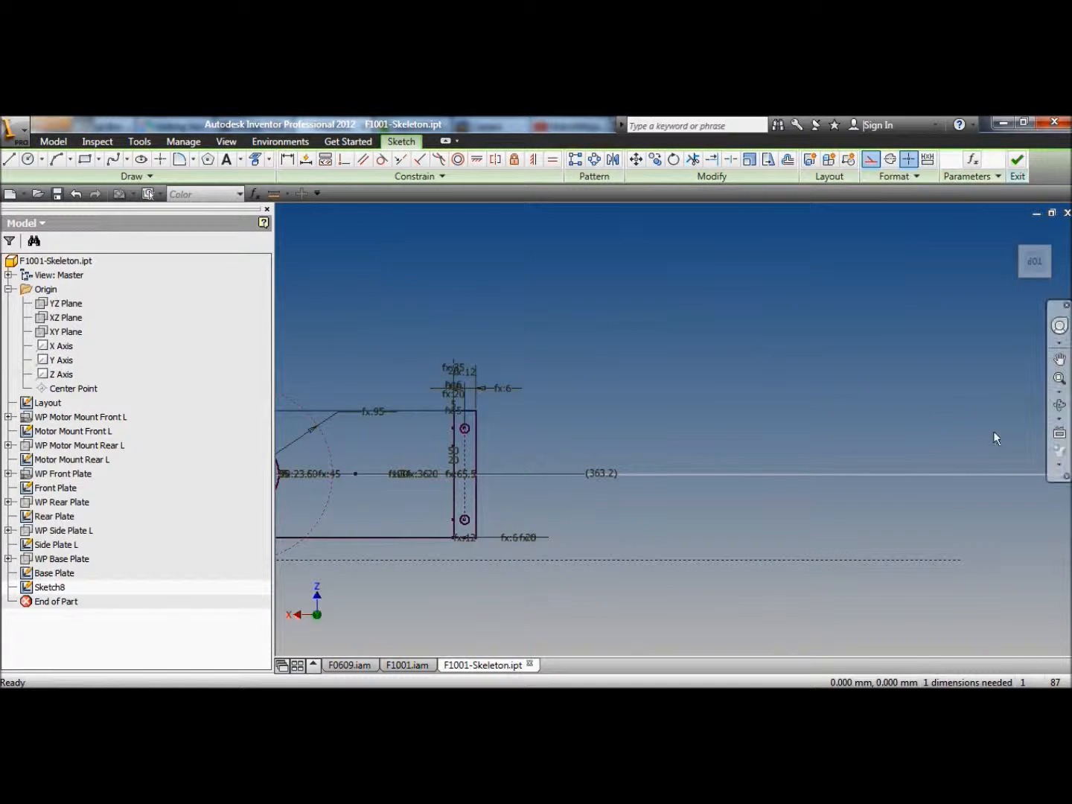
pyautogui.click(1060, 404)
pyautogui.moveTo(717, 433); pyautogui.dragTo(694, 453)
pyautogui.press('Escape')
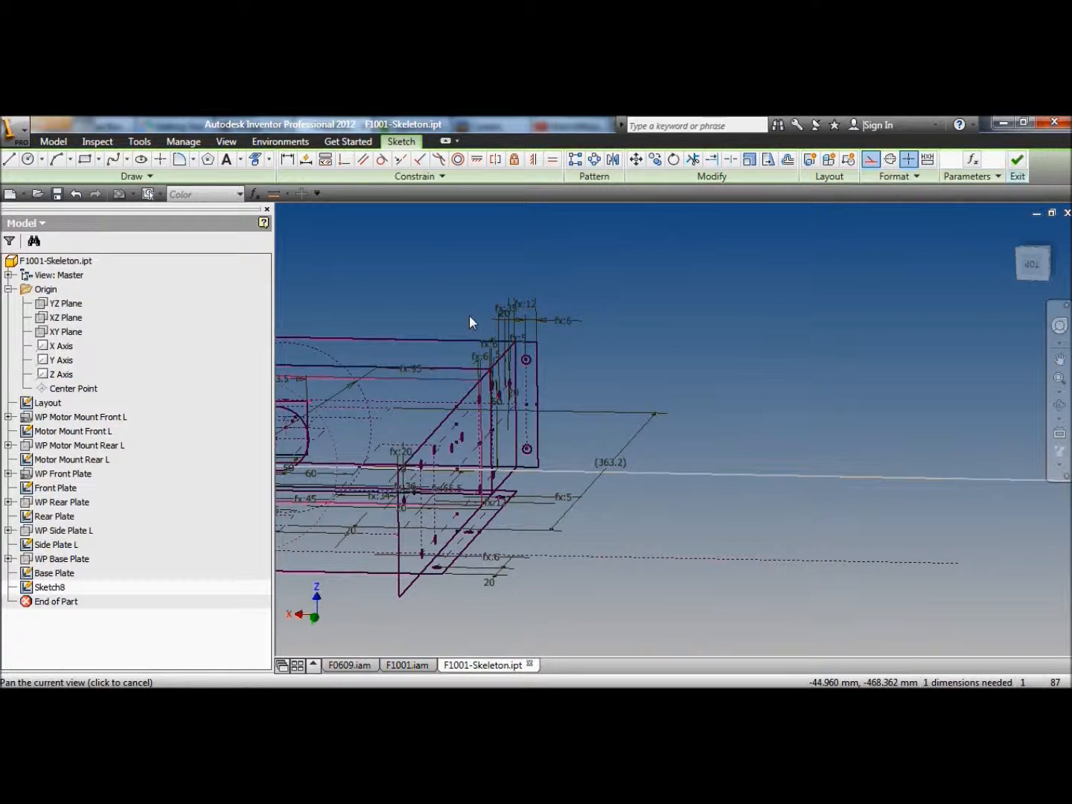
pyautogui.click(272, 158)
pyautogui.scroll(5, 421, 358)
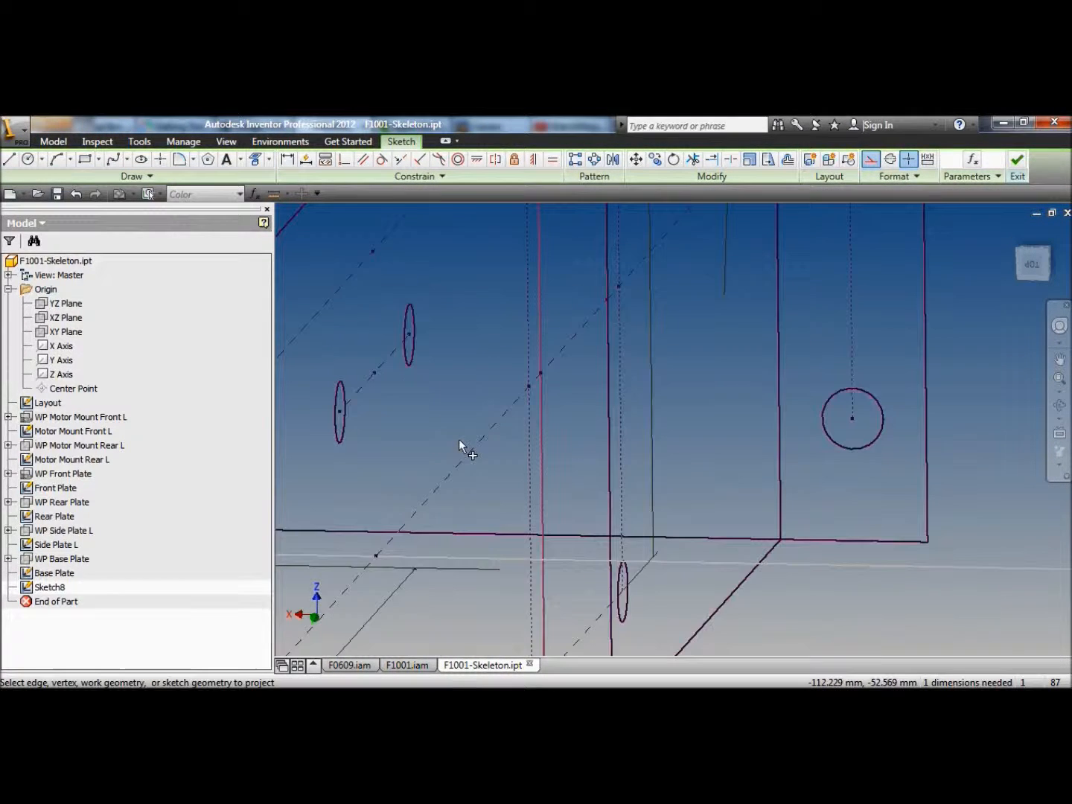
pyautogui.scroll(-5, 485, 458)
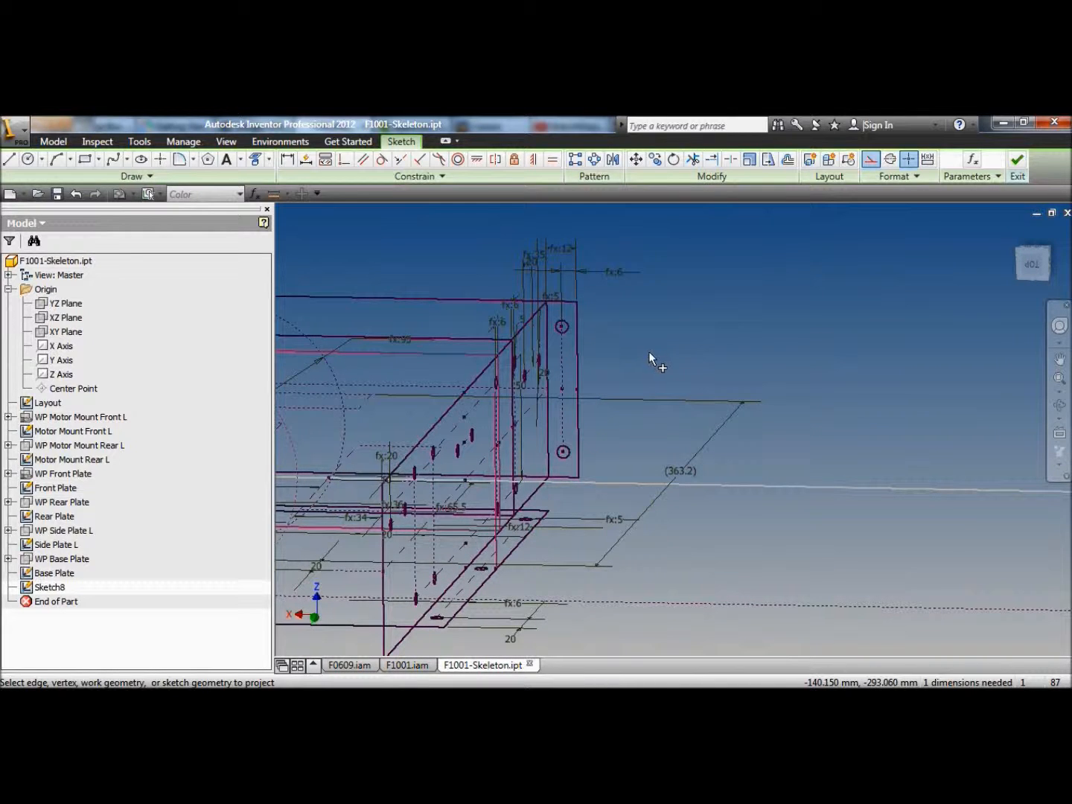
pyautogui.scroll(-2, 649, 356)
pyautogui.click(1060, 405)
pyautogui.moveTo(730, 404); pyautogui.dragTo(766, 369)
pyautogui.click(1037, 262)
pyautogui.scroll(3, 668, 472)
pyautogui.moveTo(668, 472); pyautogui.dragTo(704, 448)
# - Draw a 12 mm horizontal construction line across the front plate's thickness at the hinge-hole height
pyautogui.click(9, 157)
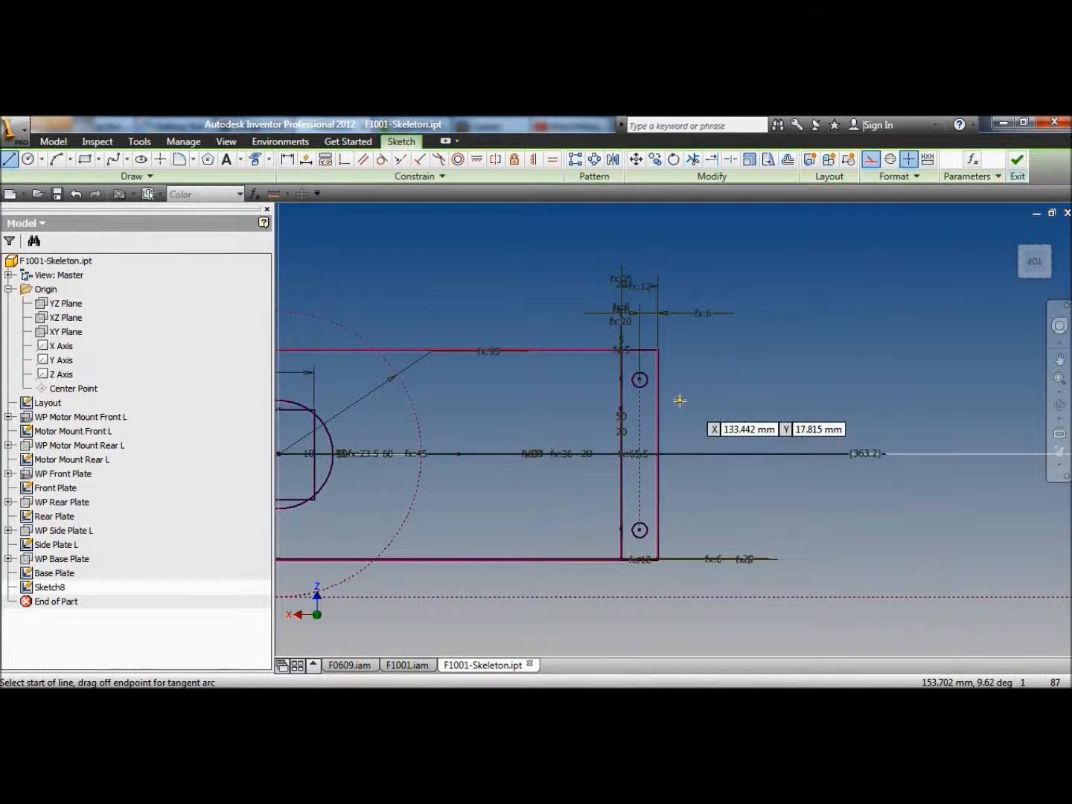
pyautogui.click(620, 410)
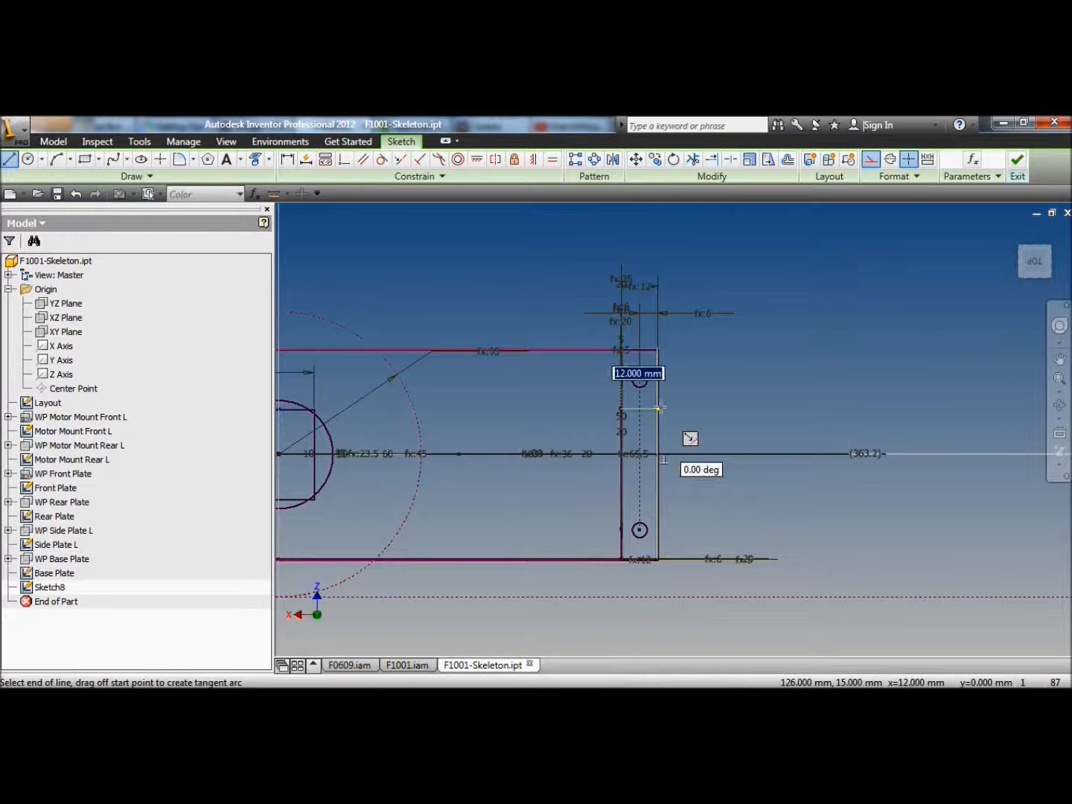
pyautogui.doubleClick(657, 408)
# - Draw a construction circle about 8.4 mm in diameter just outside the front plate's outer edge, slightly above the upper hinge hole's centre
pyautogui.click(1036, 260)
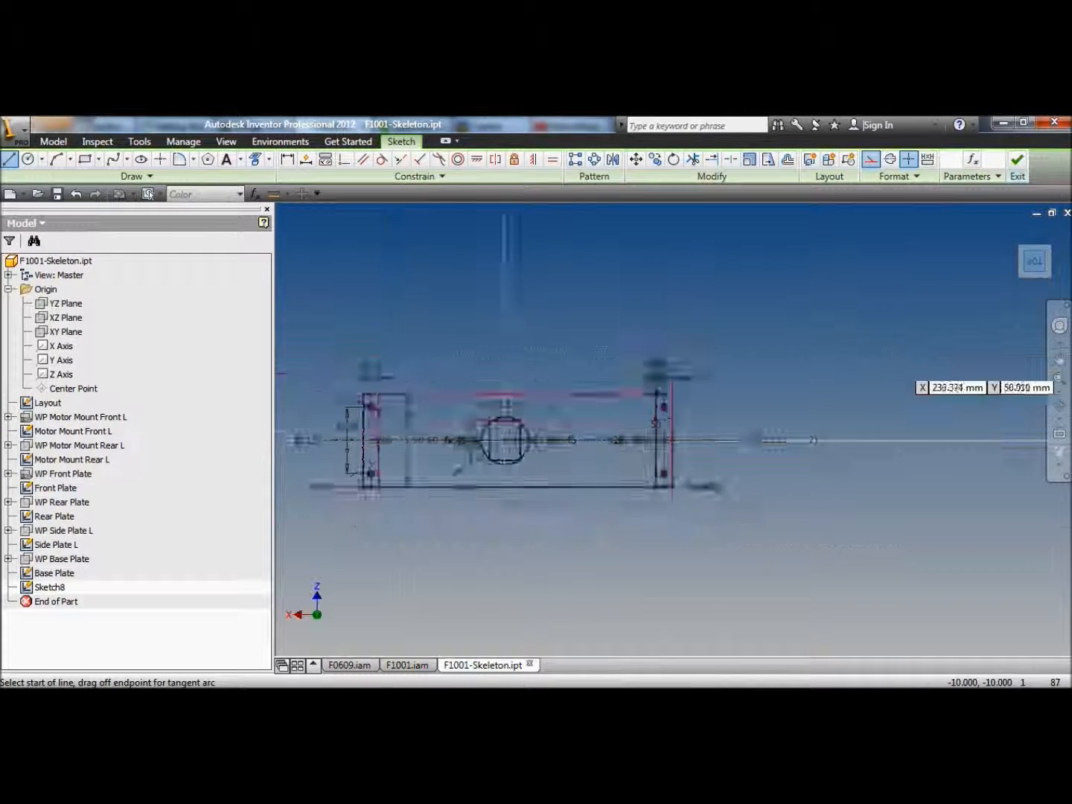
pyautogui.scroll(5, 681, 439)
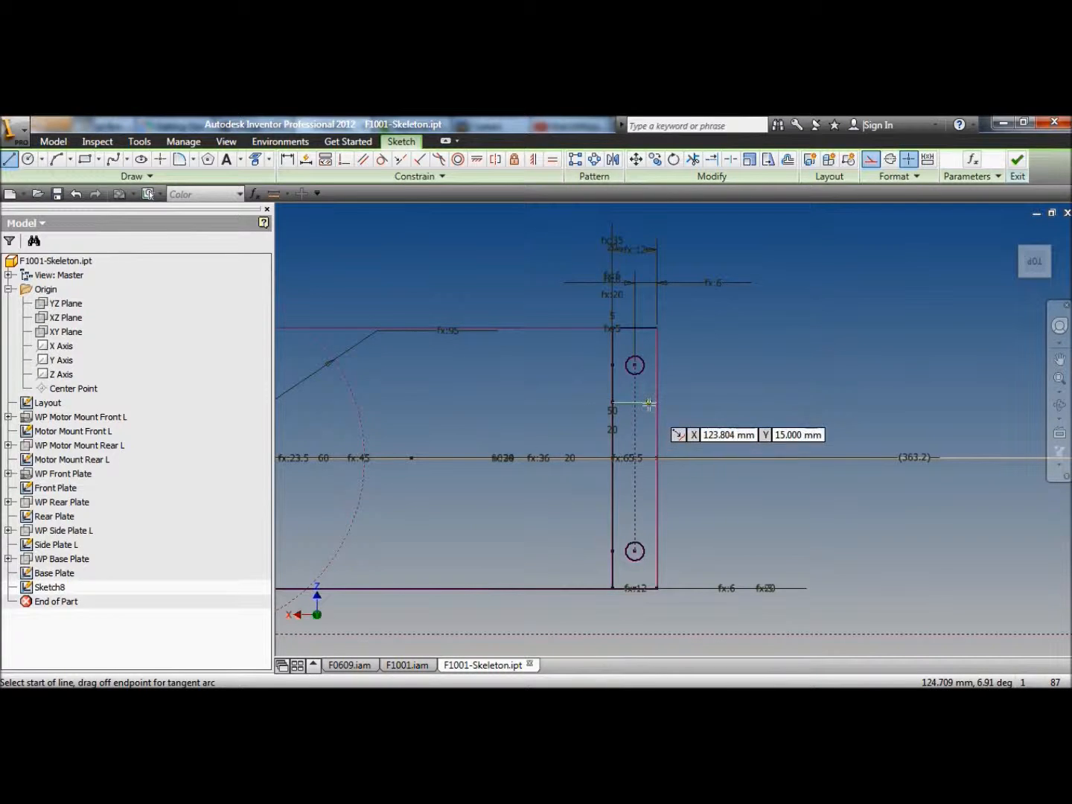
pyautogui.press('F2')
pyautogui.moveTo(542, 423); pyautogui.dragTo(434, 421)
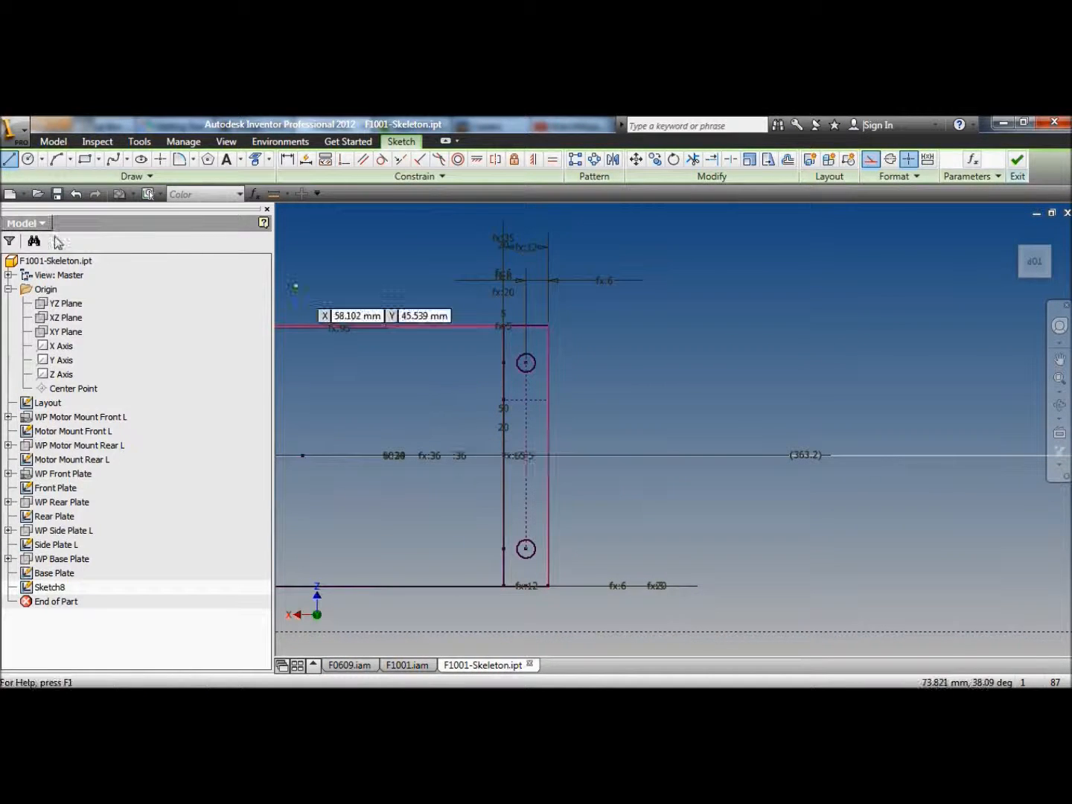
pyautogui.click(575, 348)
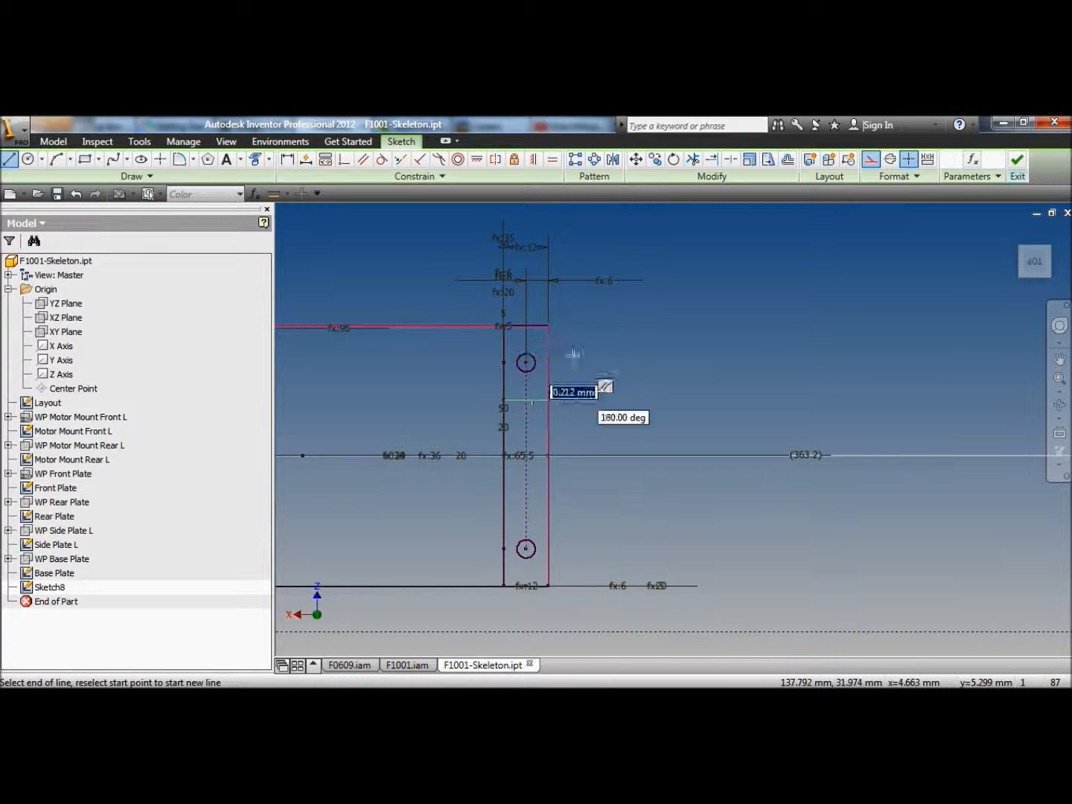
pyautogui.click(23, 159)
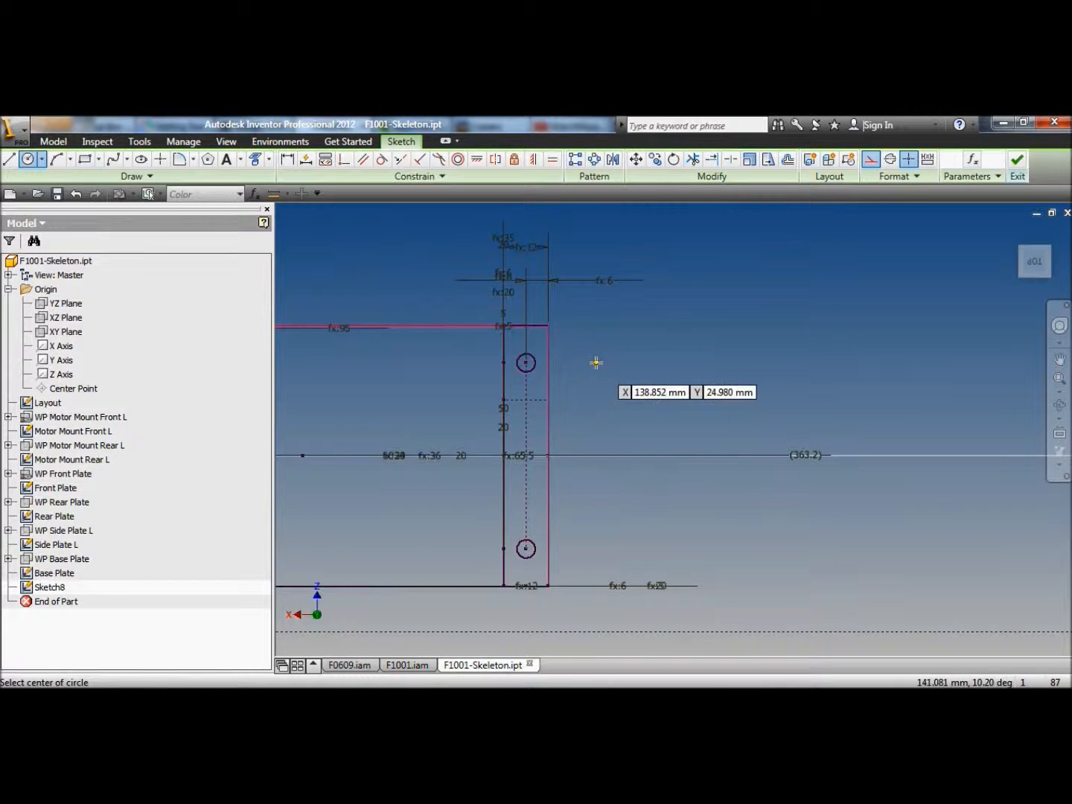
pyautogui.click(574, 349)
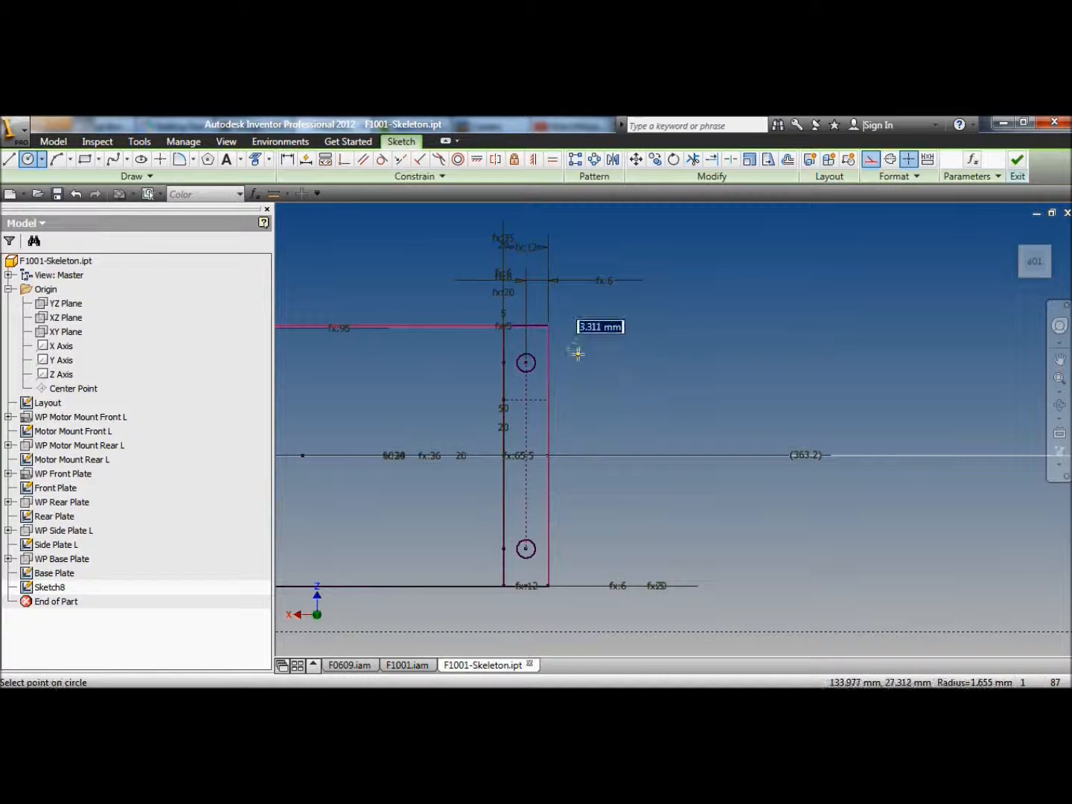
pyautogui.click(587, 359)
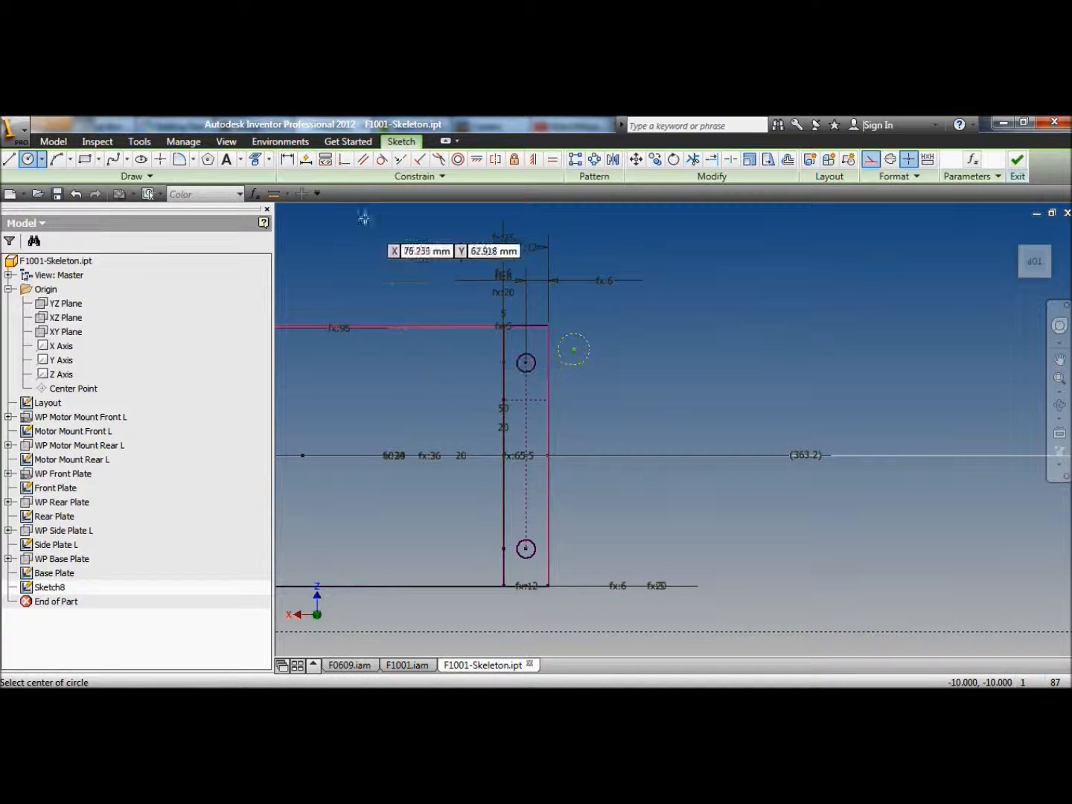
# - Make the construction circle tangent to the front plate's outer edge
pyautogui.click(290, 161)
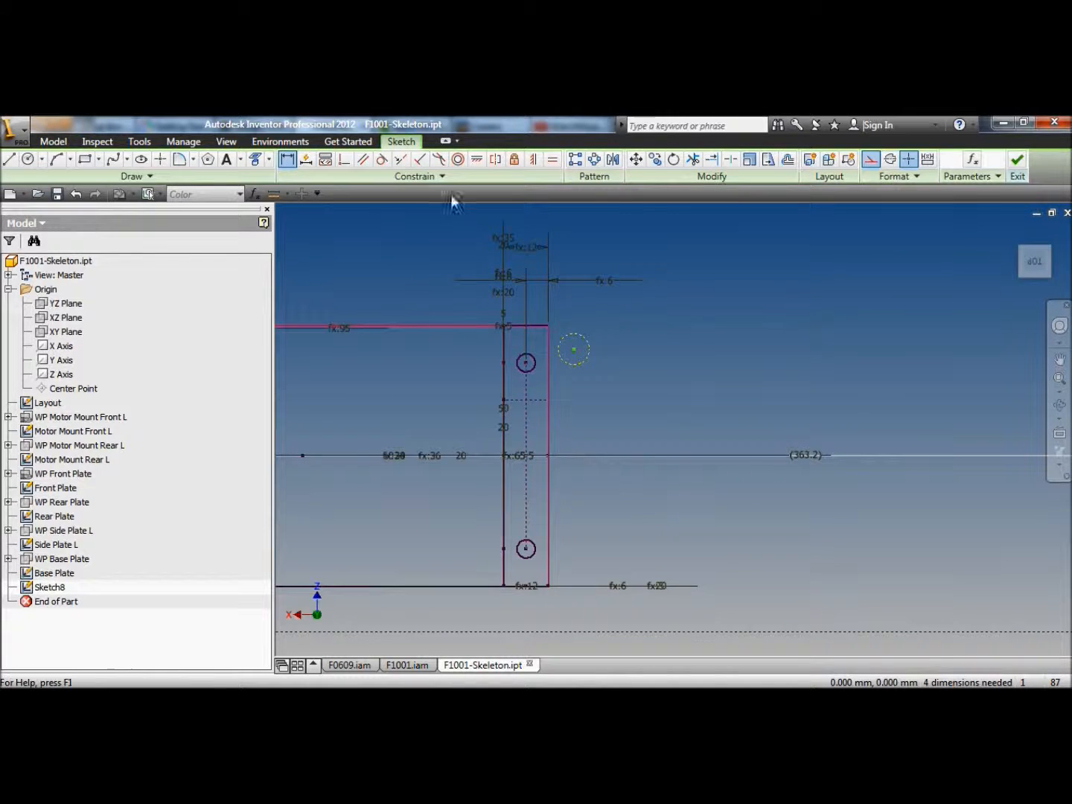
pyautogui.click(382, 161)
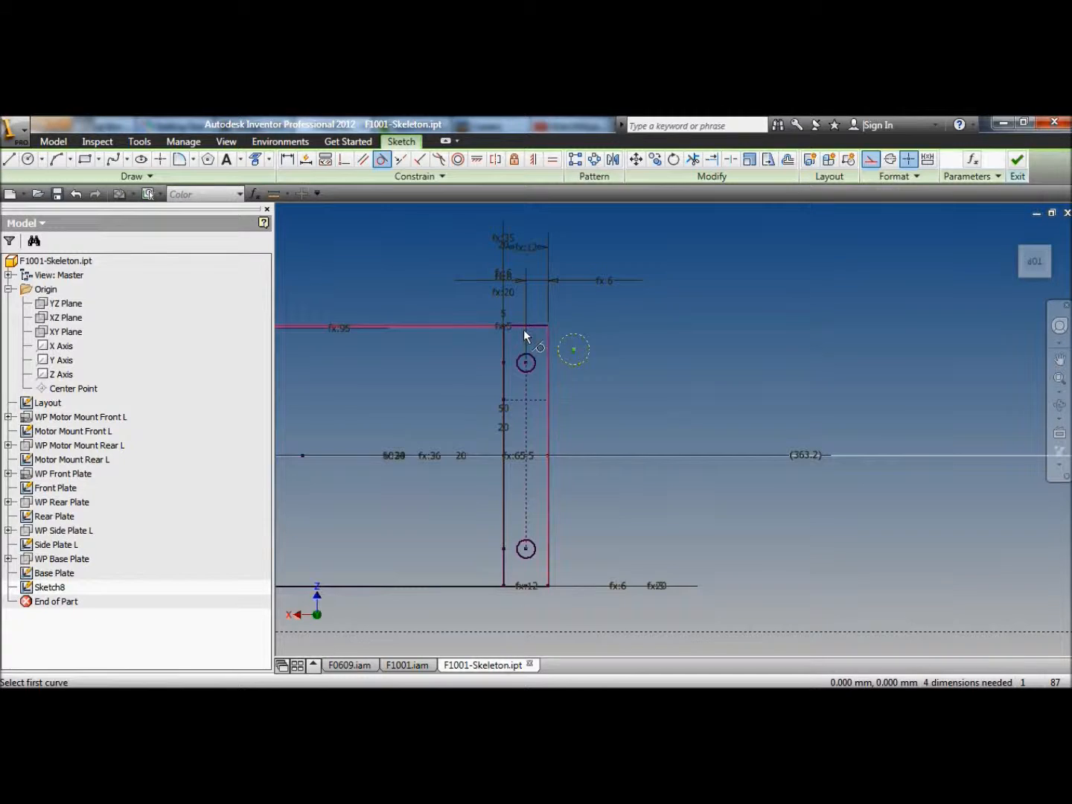
pyautogui.click(550, 367)
# - Dimension the circle's centre vertically from the 12 mm construction line, using the Hinge_Holes_from_Pin_CL parameter as its value
pyautogui.click(287, 160)
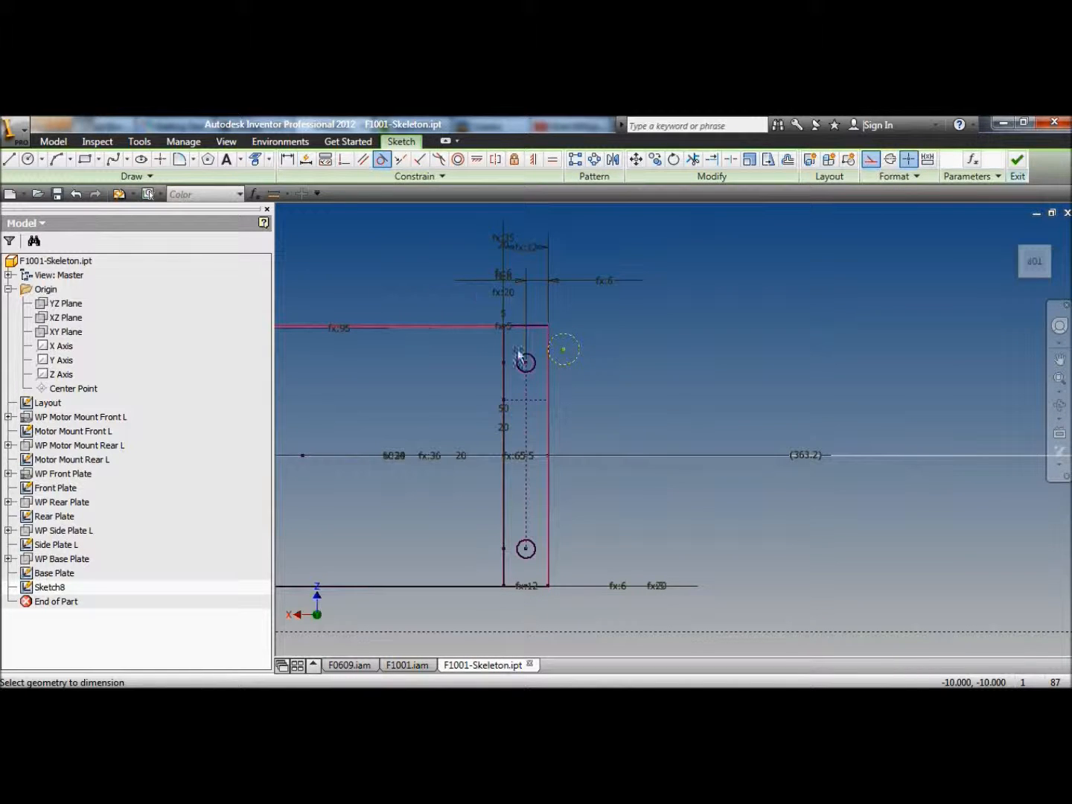
pyautogui.click(534, 398)
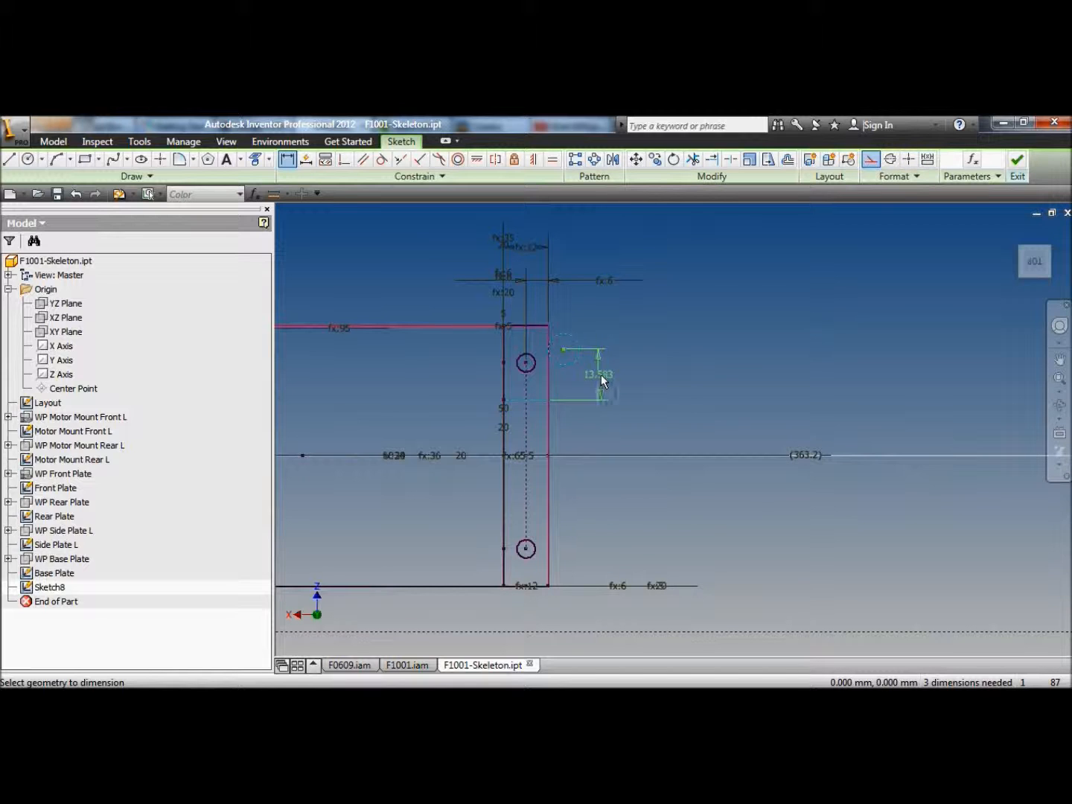
pyautogui.click(603, 376)
pyautogui.click(638, 431)
pyautogui.click(685, 488)
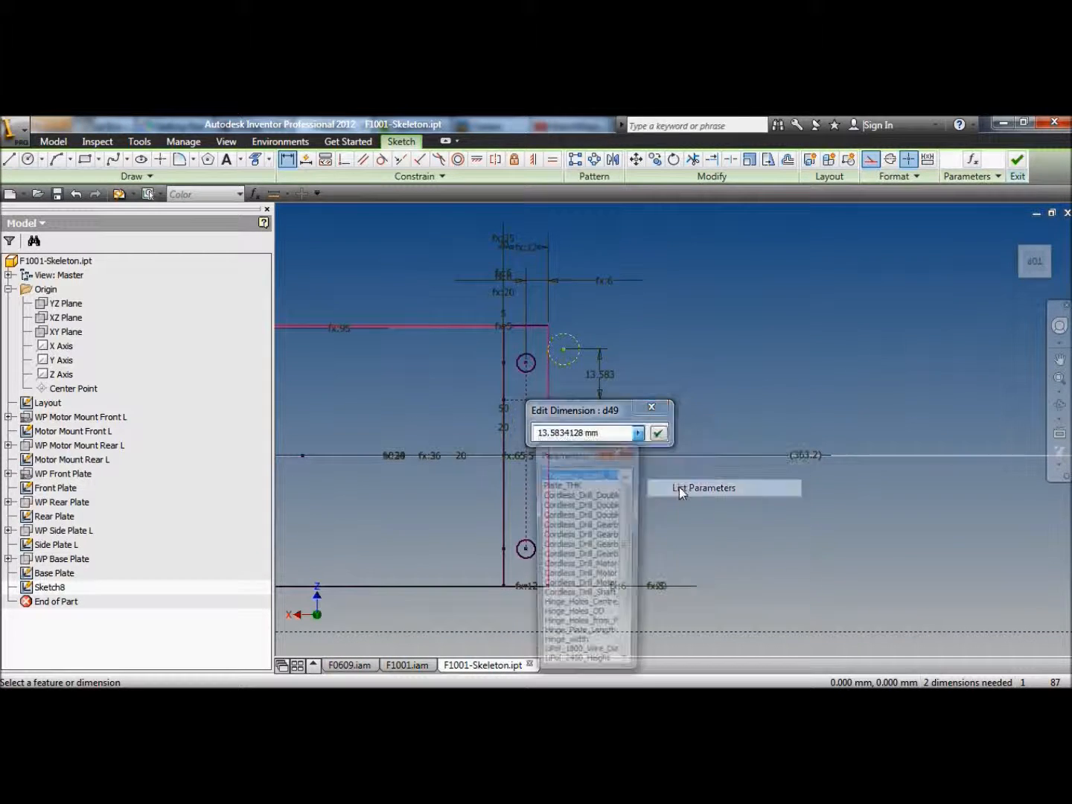
pyautogui.moveTo(638, 512); pyautogui.dragTo(728, 512)
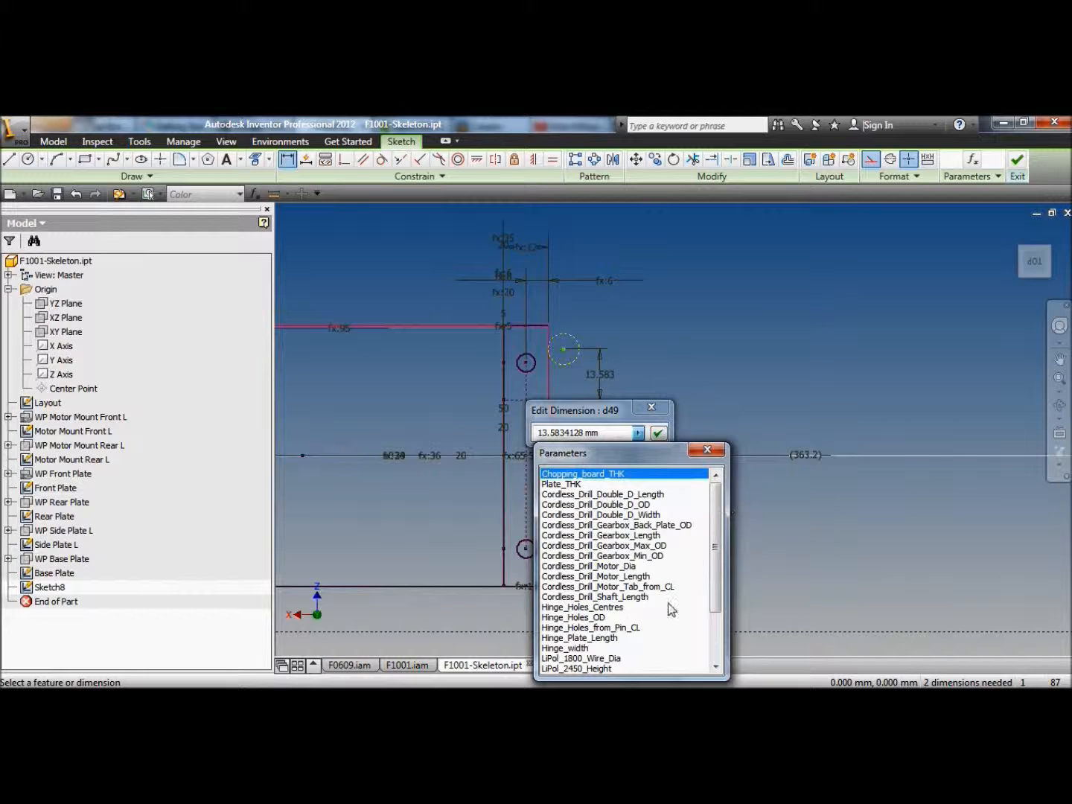
pyautogui.doubleClick(587, 627)
pyautogui.click(658, 433)
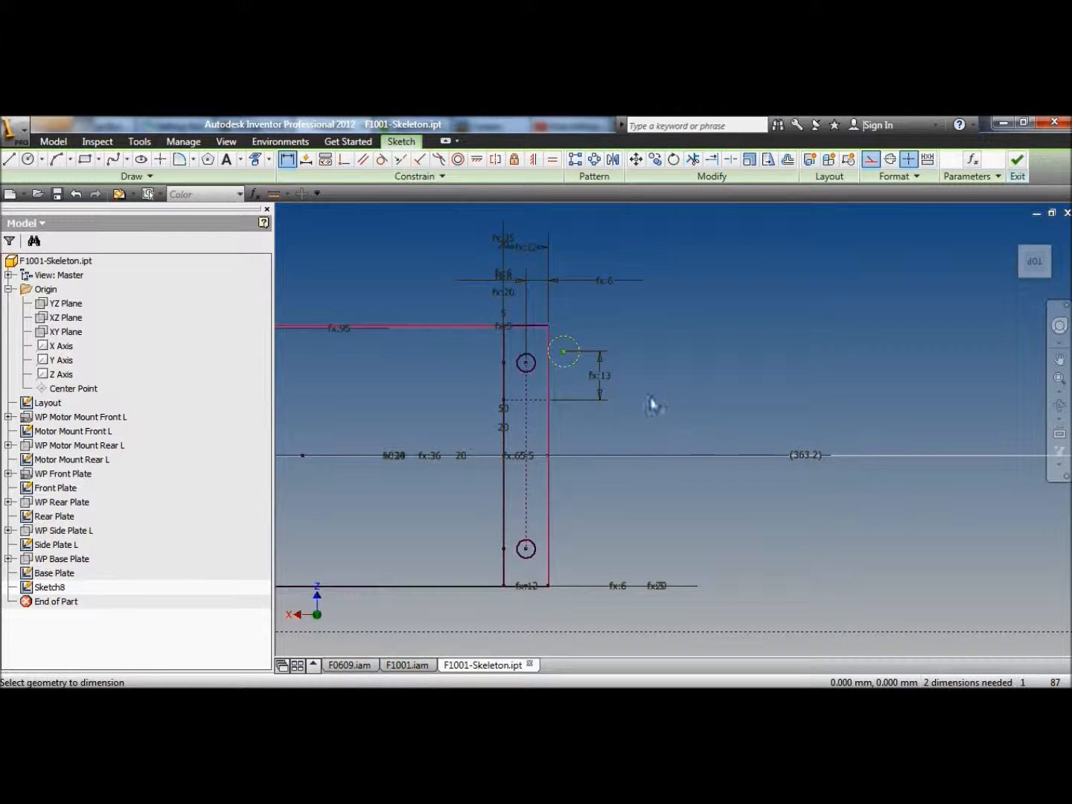
# - Dimension the horizontal distance from the circle's centre to the front plate's outer edge, and check the parameter list for a hinge value
pyautogui.click(570, 336)
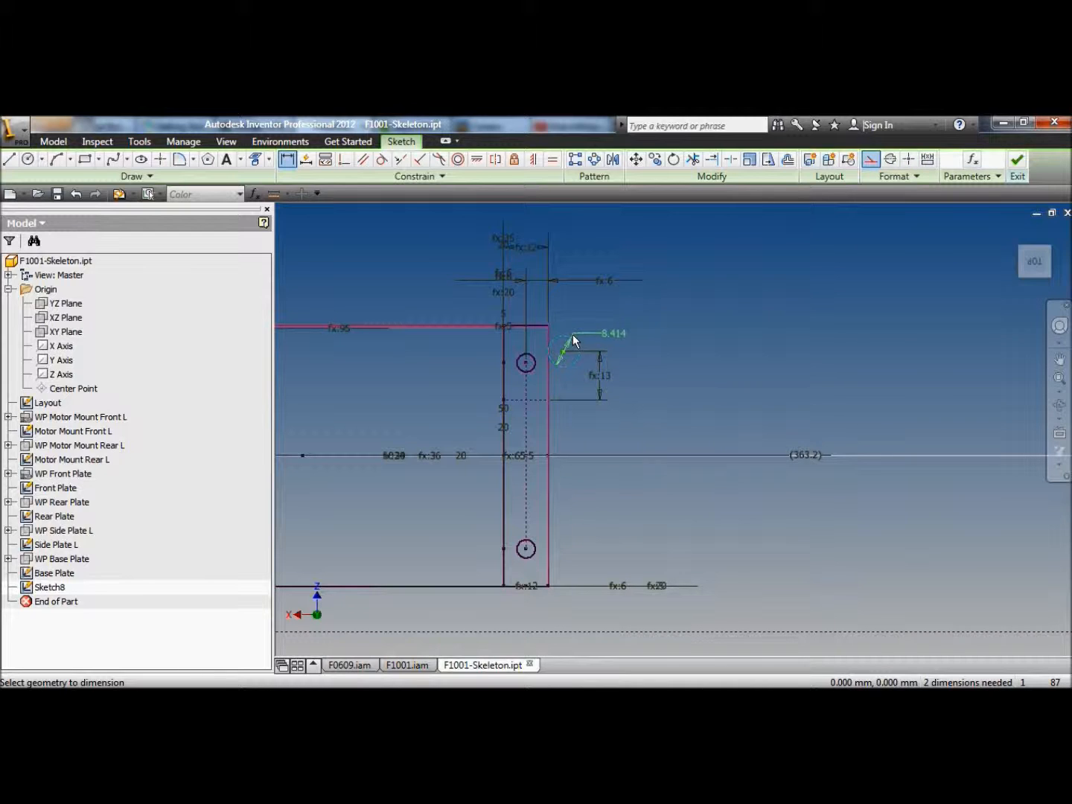
pyautogui.click(549, 382)
pyautogui.click(558, 384)
pyautogui.click(604, 444)
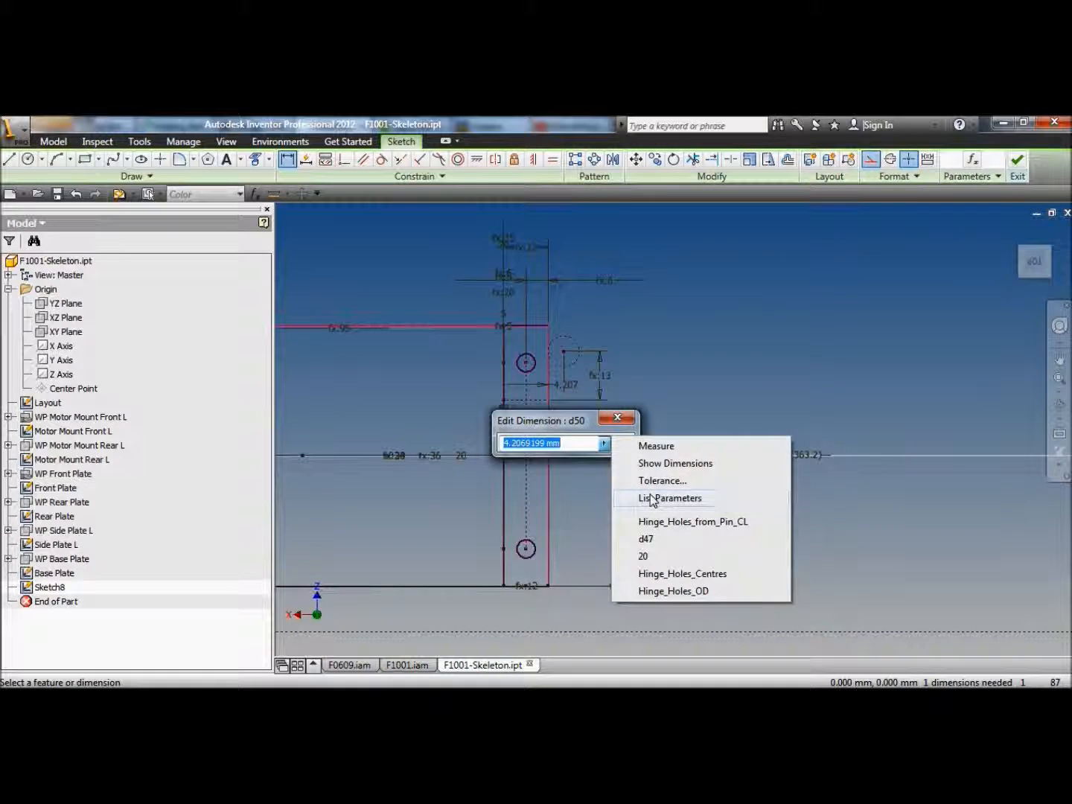
pyautogui.click(655, 498)
pyautogui.moveTo(601, 399); pyautogui.dragTo(651, 402)
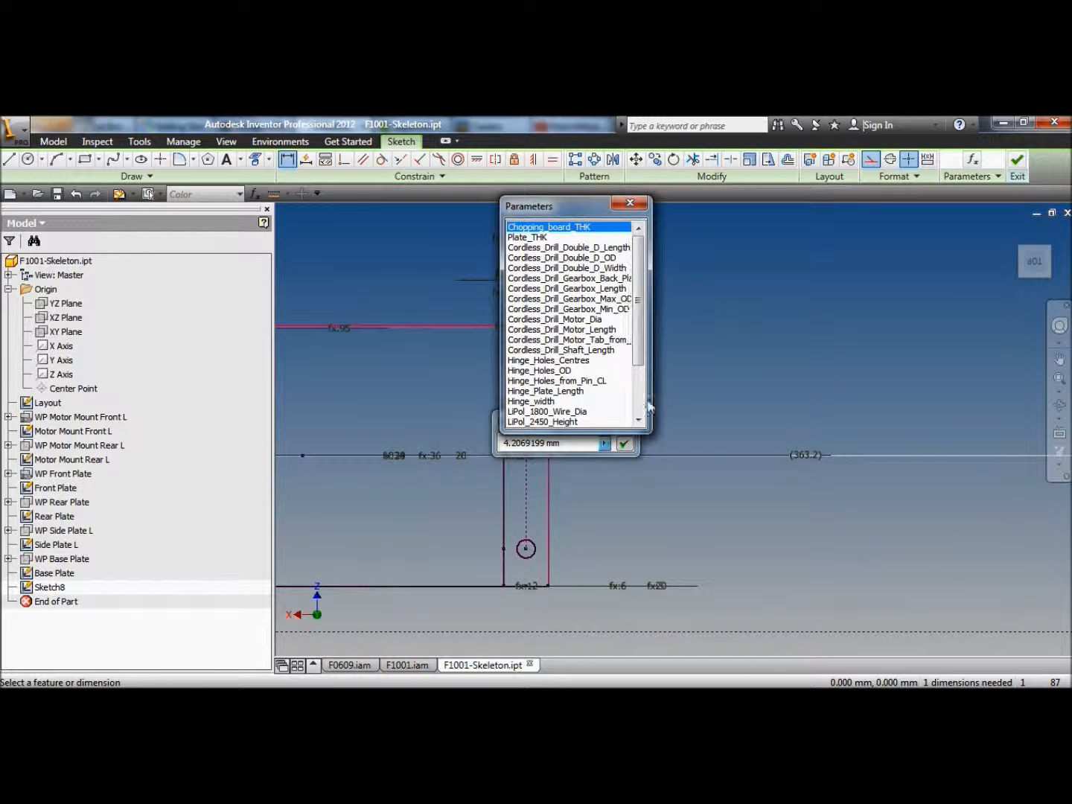
pyautogui.click(630, 203)
pyautogui.click(617, 417)
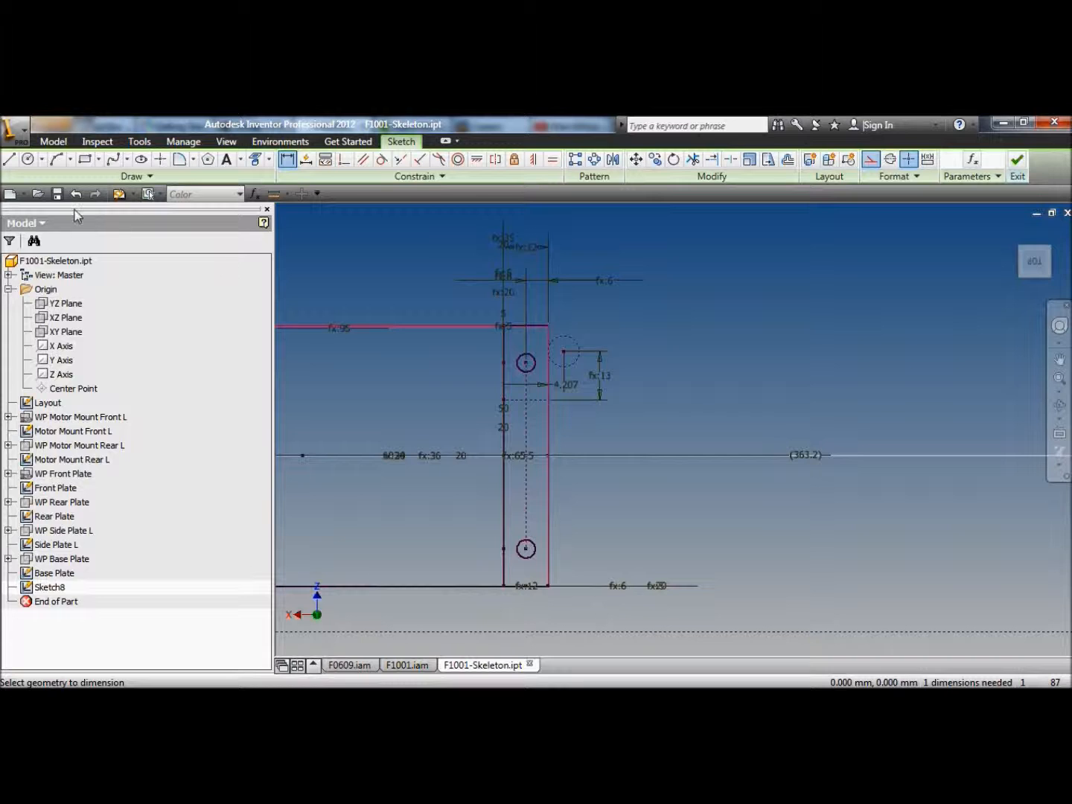
pyautogui.rightClick(445, 282)
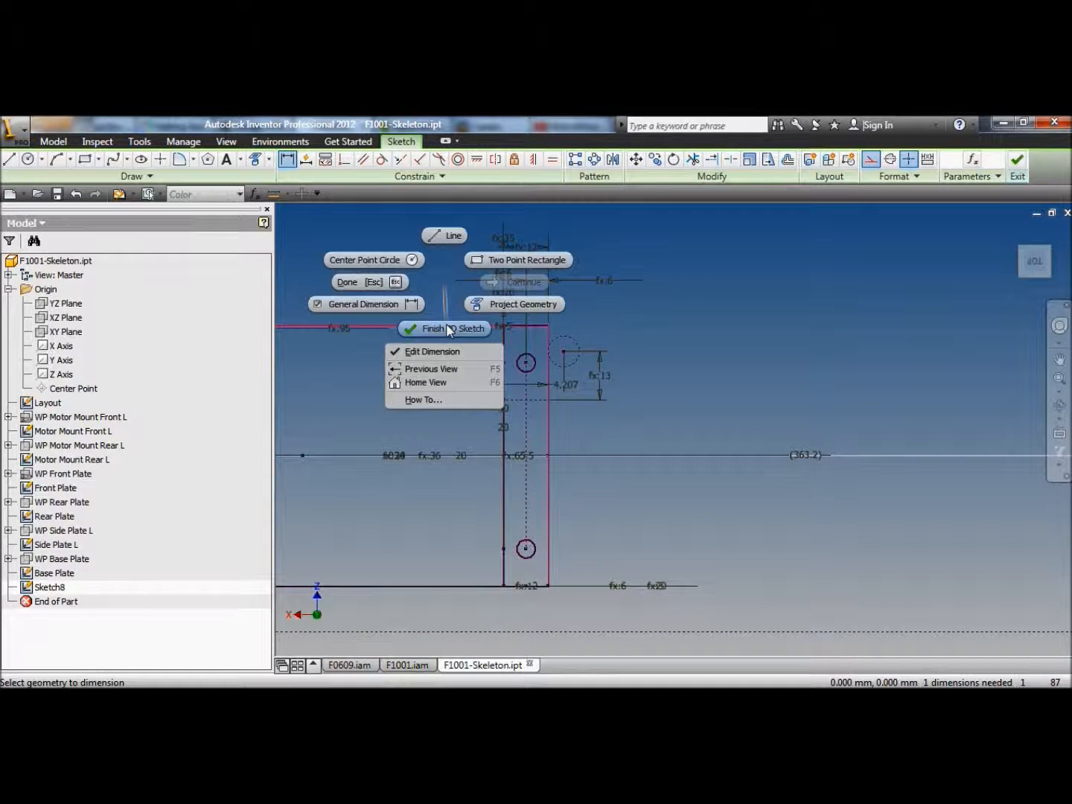
pyautogui.click(271, 687)
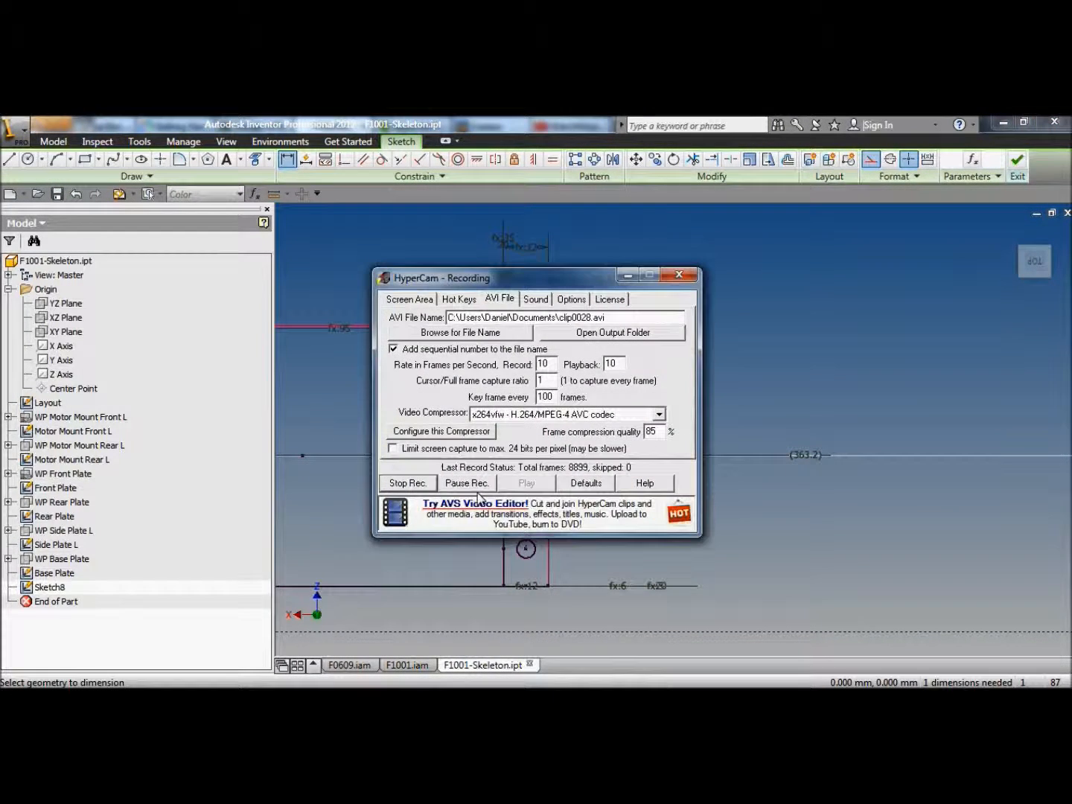